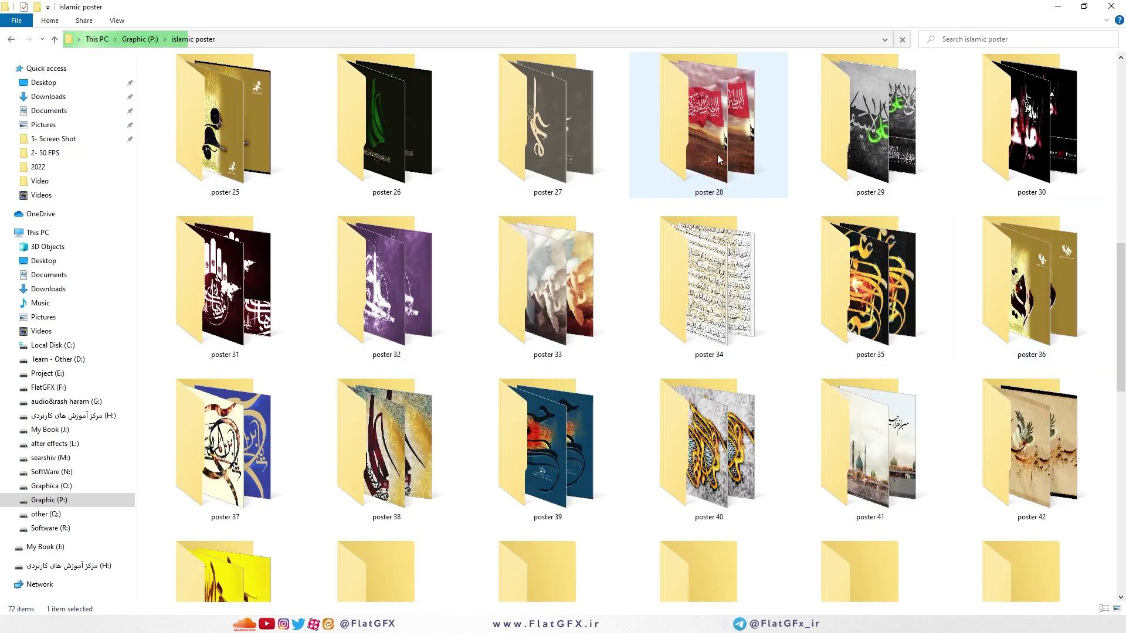
# Open faze final poster 39.psd from the poster 39 folder in Photoshop
pyautogui.scroll(-3, 719, 164)
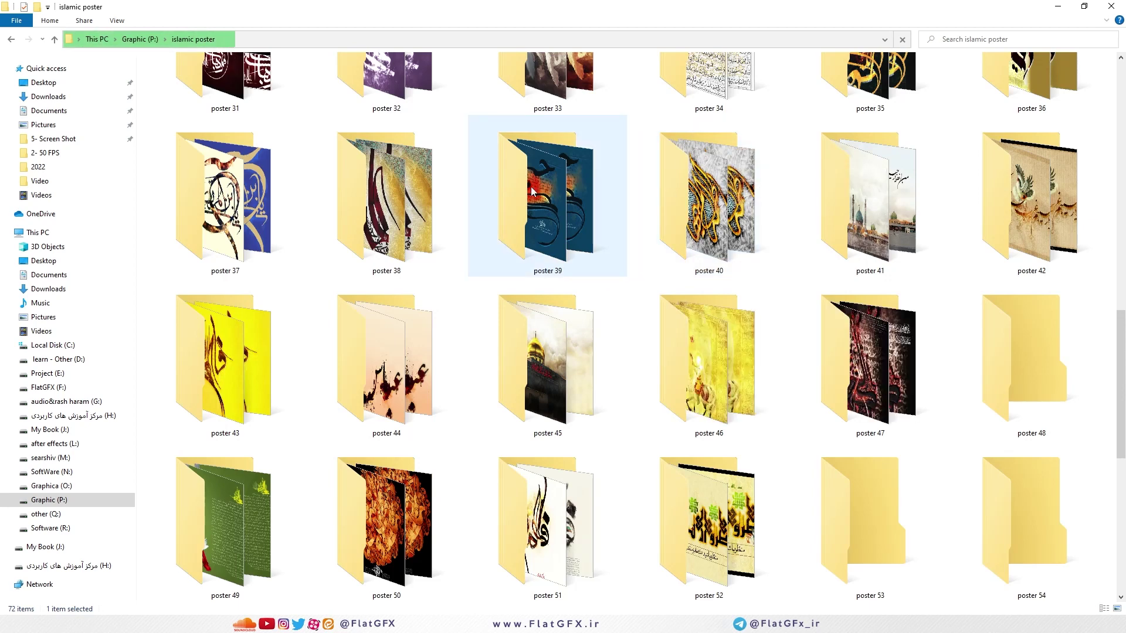
pyautogui.doubleClick(541, 206)
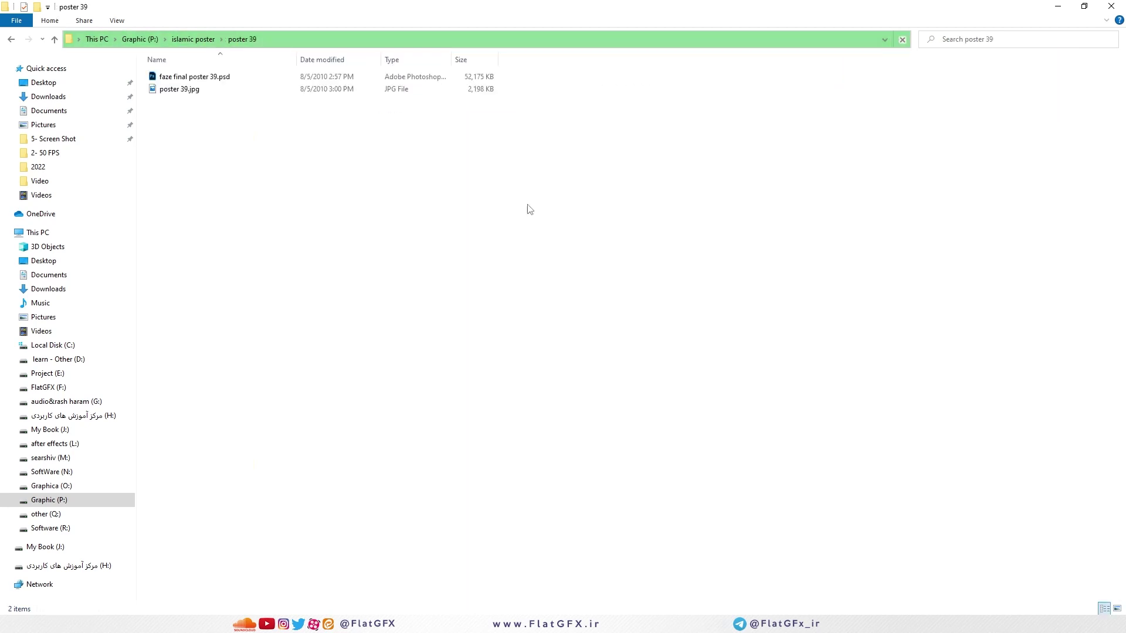
pyautogui.click(196, 78)
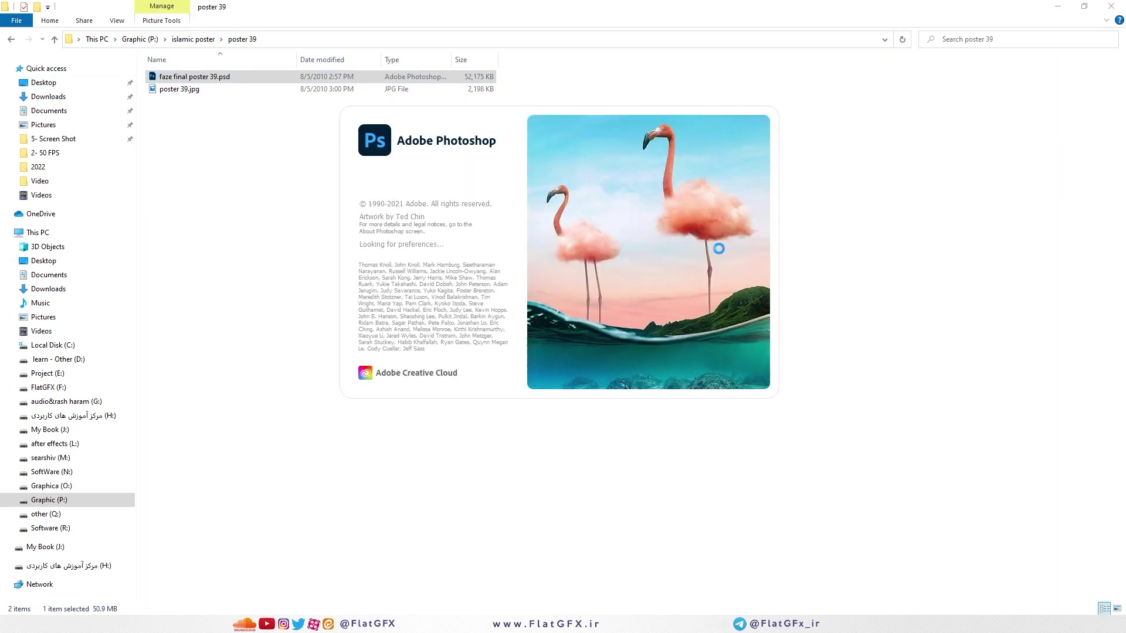
# Return to the islamic poster folder and open faze 1 poster 41.psd from the poster 41 folder
pyautogui.click(193, 38)
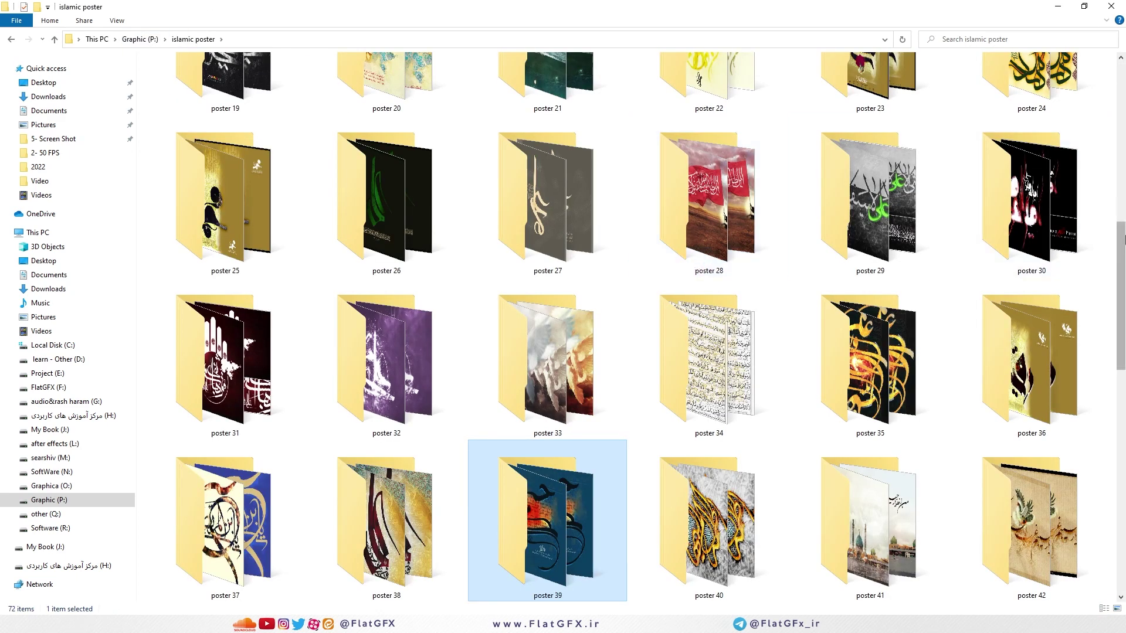
pyautogui.scroll(-5, 1117, 381)
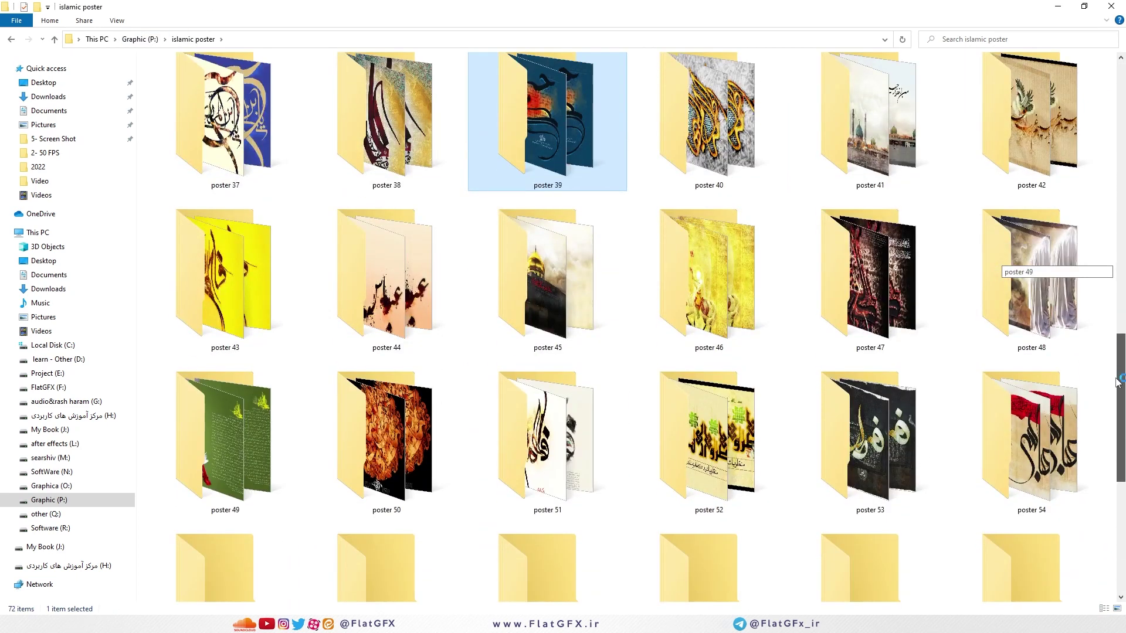
pyautogui.doubleClick(932, 162)
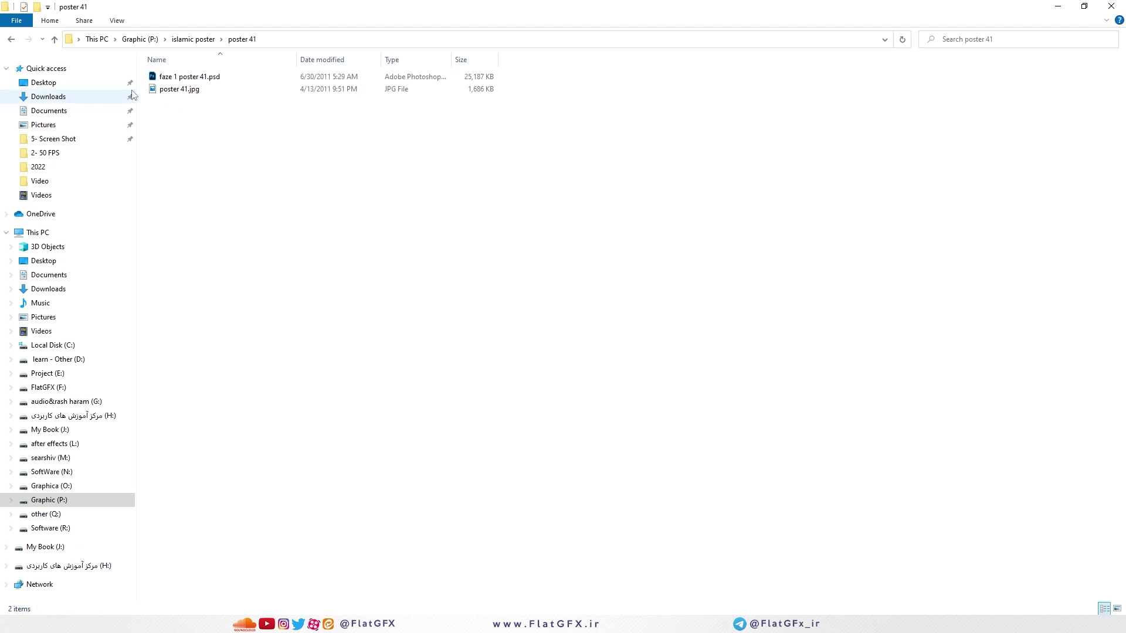
pyautogui.click(197, 78)
# Go back to the islamic poster folder and open faze final poster 52.psd from the poster 52 folder
pyautogui.click(196, 39)
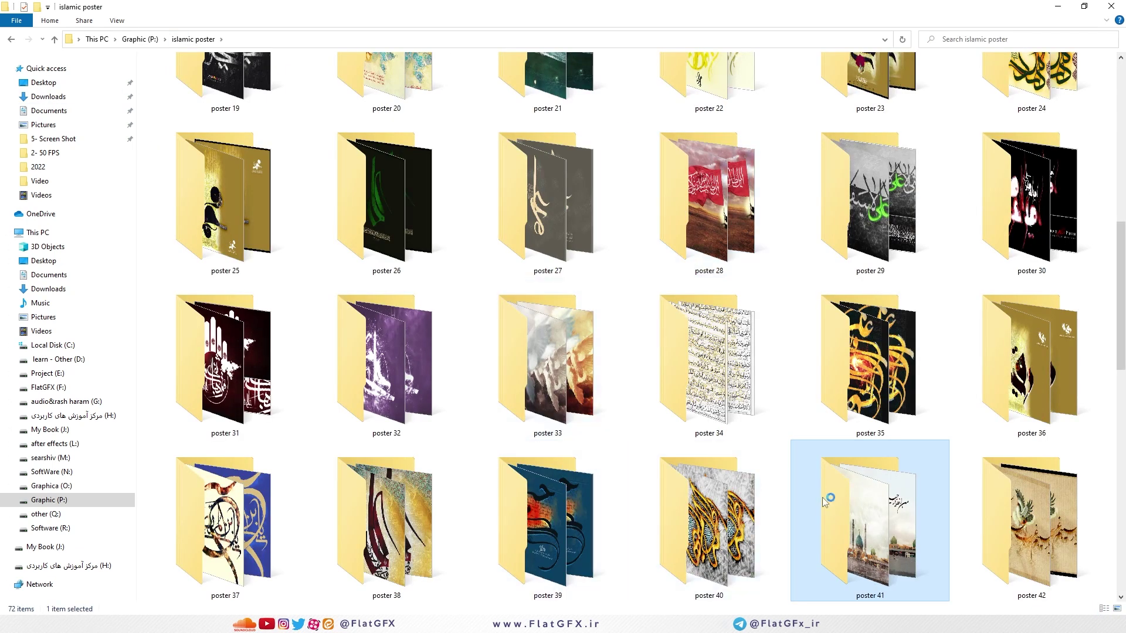
pyautogui.scroll(-3, 820, 504)
pyautogui.scroll(-3, 623, 390)
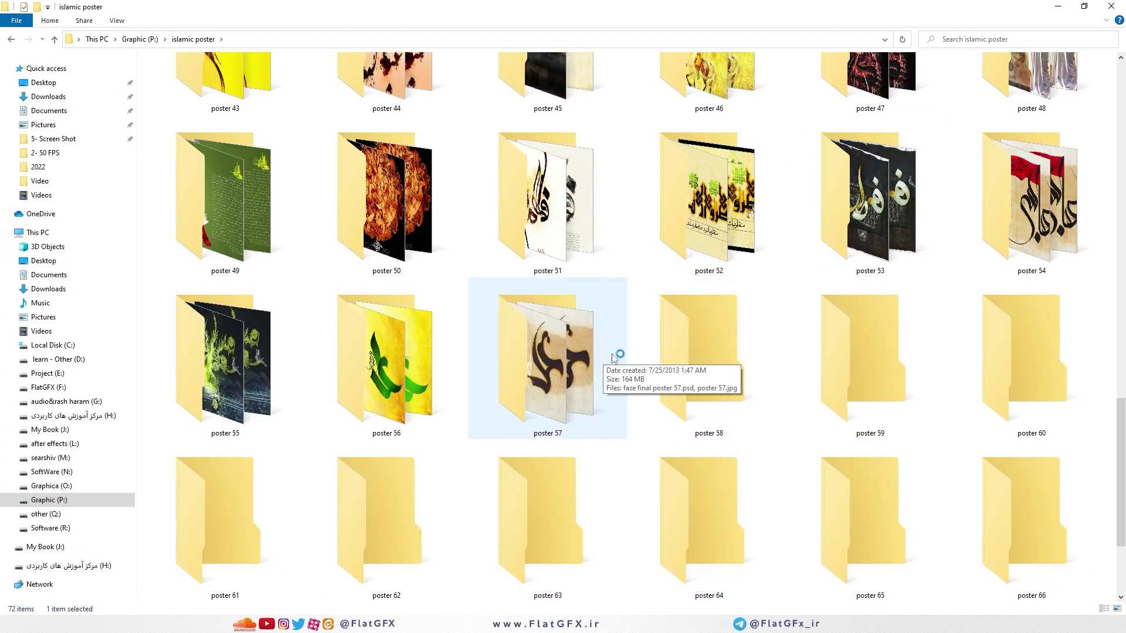
pyautogui.doubleClick(700, 216)
pyautogui.click(199, 78)
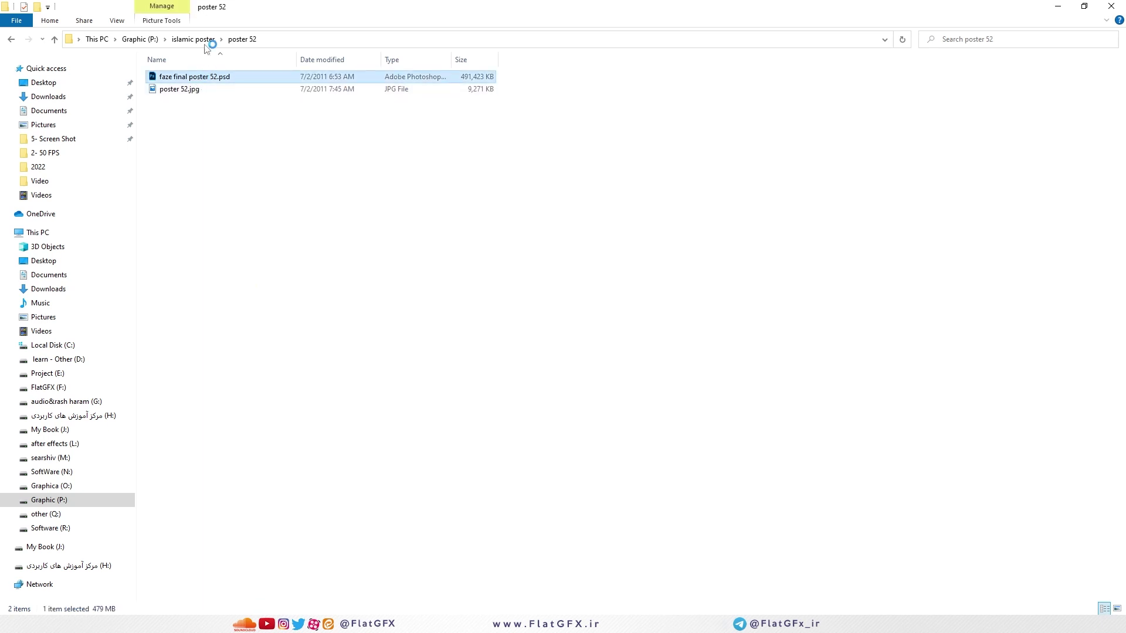
# Return to the islamic poster folder and open faze final poster 53.psd from the poster 53 folder
pyautogui.click(196, 39)
pyautogui.scroll(-5, 1009, 370)
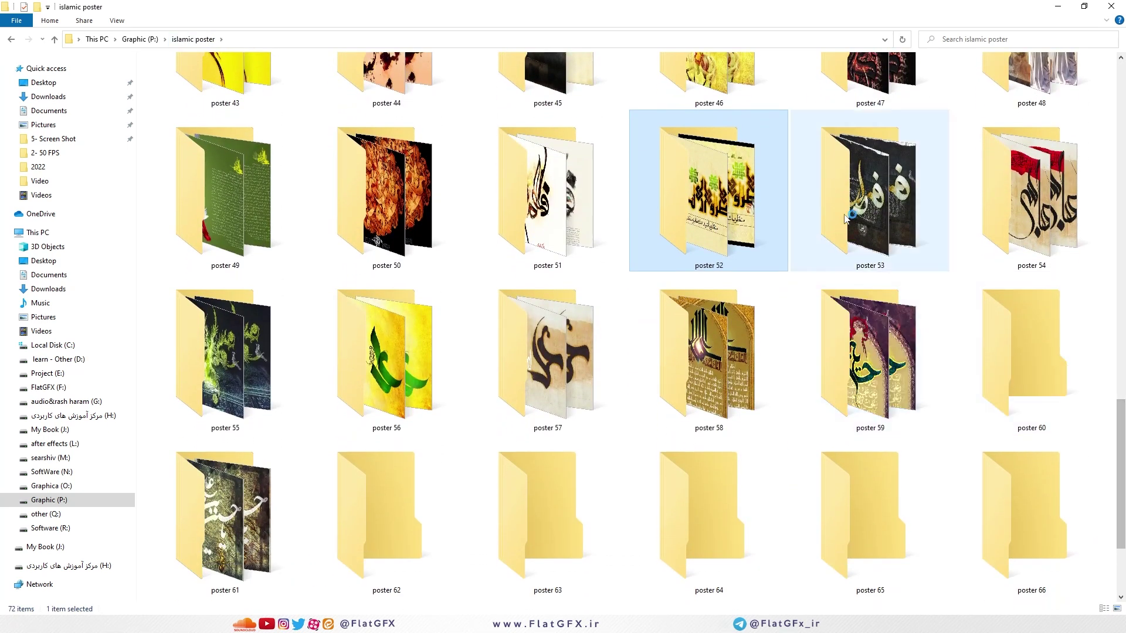
pyautogui.doubleClick(845, 219)
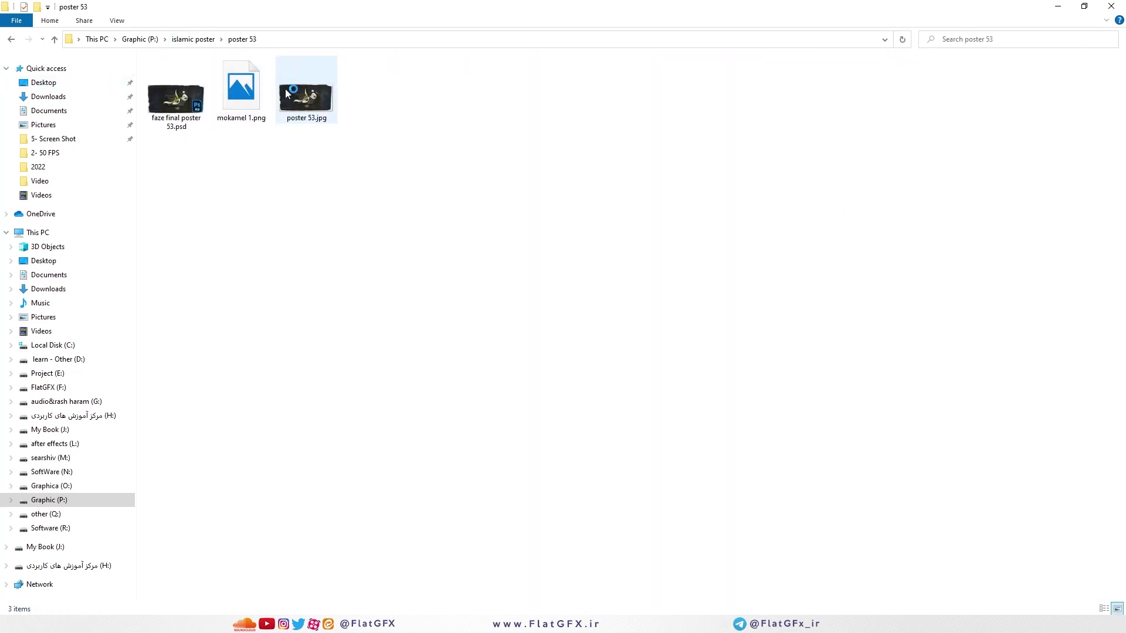
pyautogui.doubleClick(176, 99)
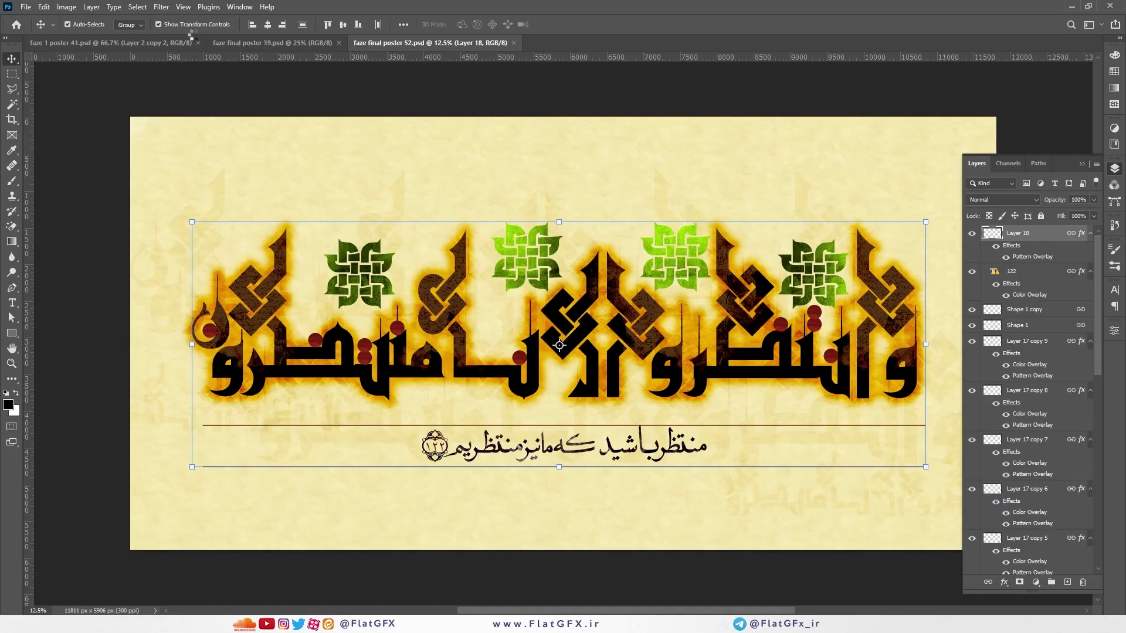
# Switch back to File Explorer and open faze 1 poster 61.psd from the poster 61 folder
pyautogui.hotkey('alt', 'Tab')
pyautogui.click(194, 39)
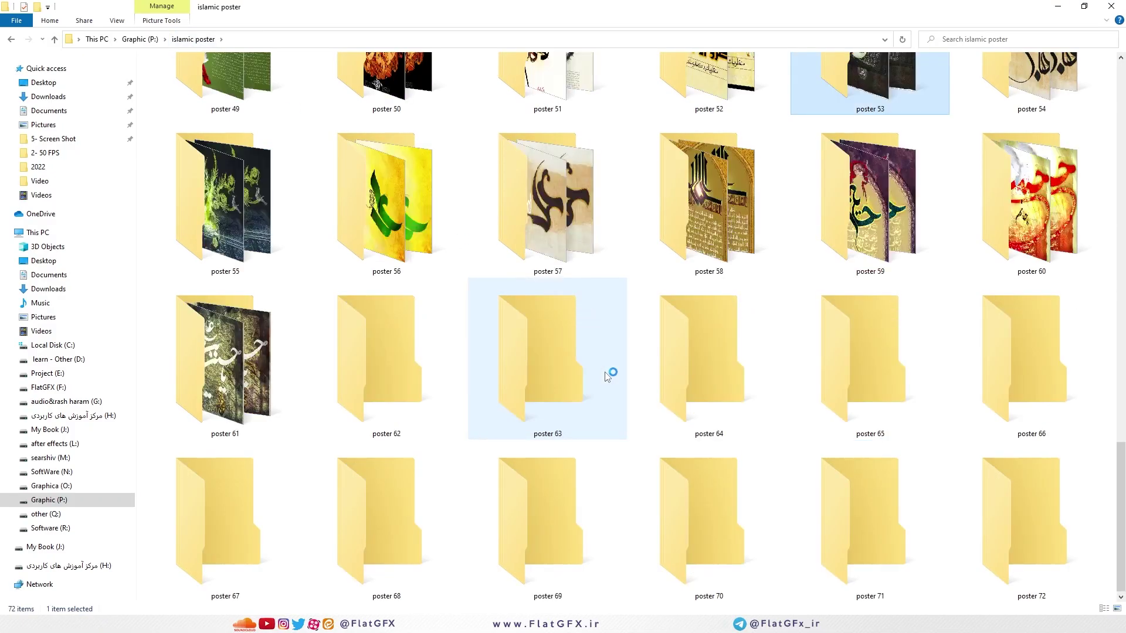
pyautogui.doubleClick(237, 357)
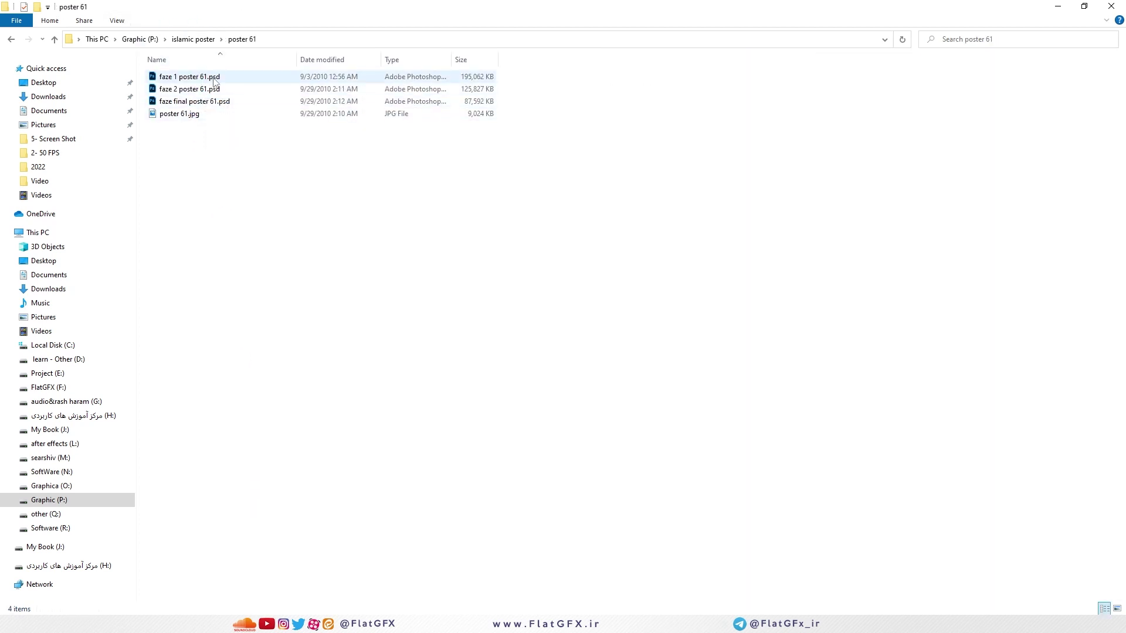
pyautogui.click(179, 80)
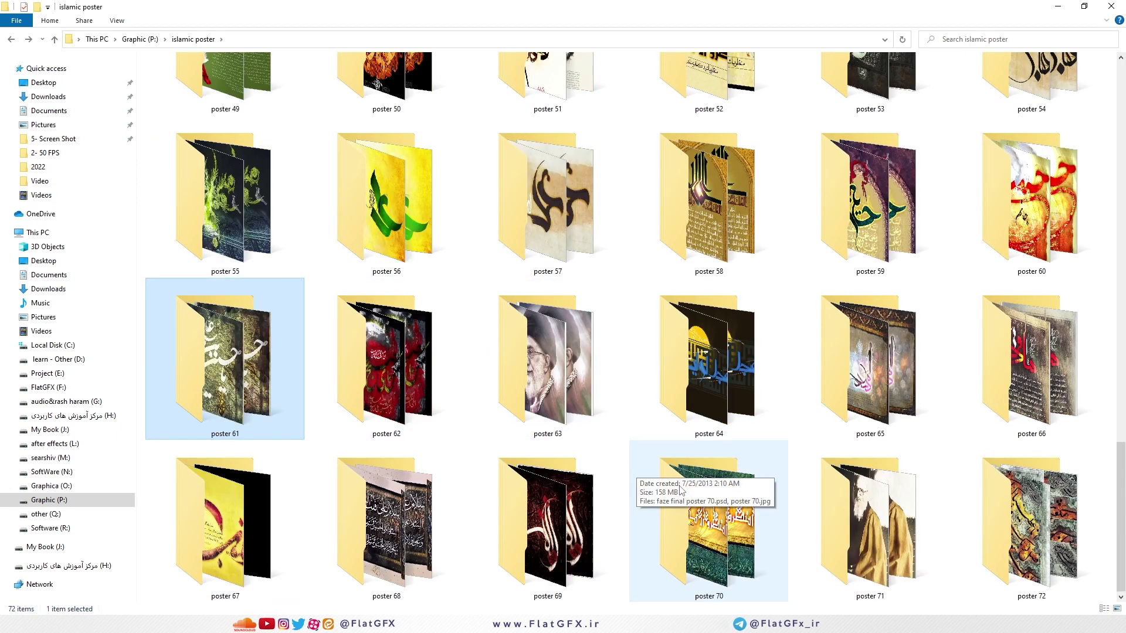
# Show the poster 71 folder's files as extra large icons and open 0CDA~1.PSD in Photoshop
pyautogui.doubleClick(868, 515)
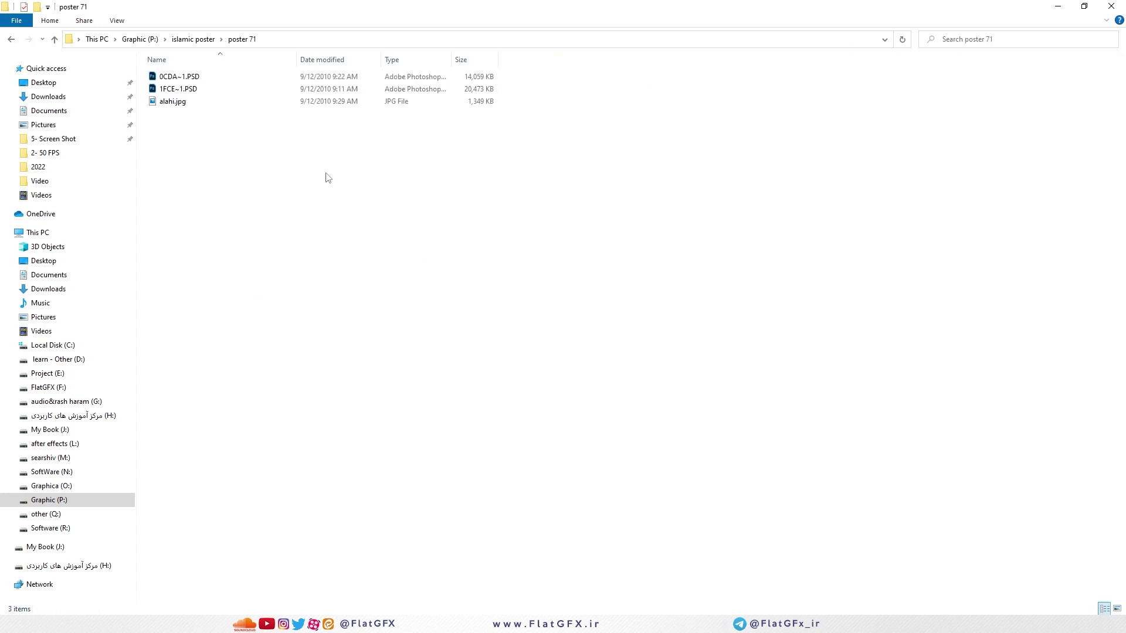
pyautogui.click(121, 20)
pyautogui.click(132, 35)
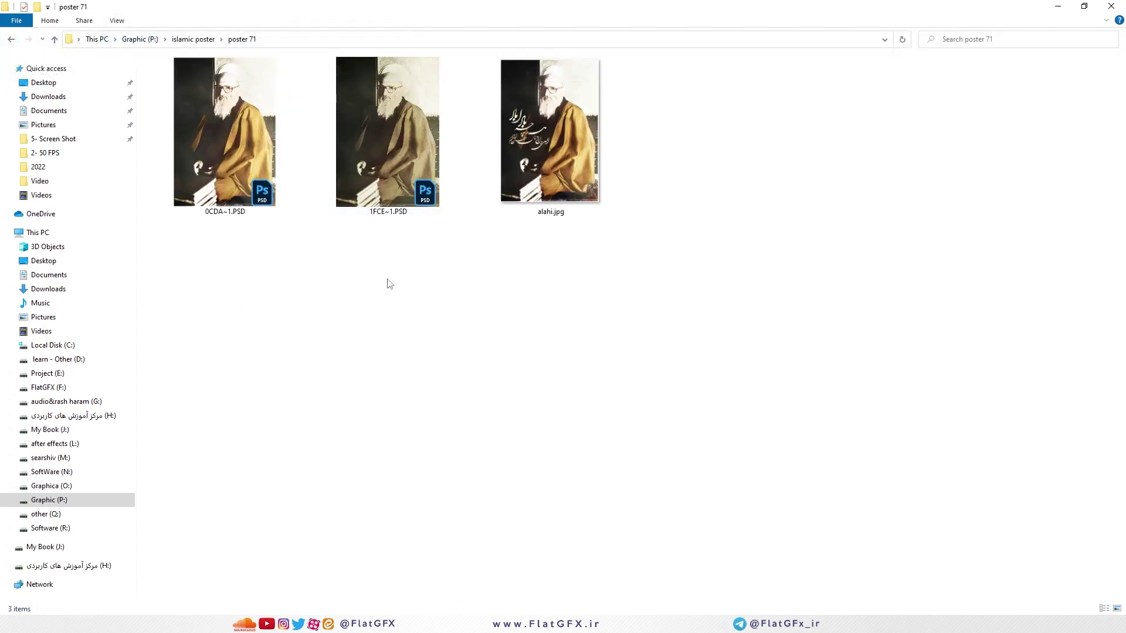
pyautogui.doubleClick(215, 122)
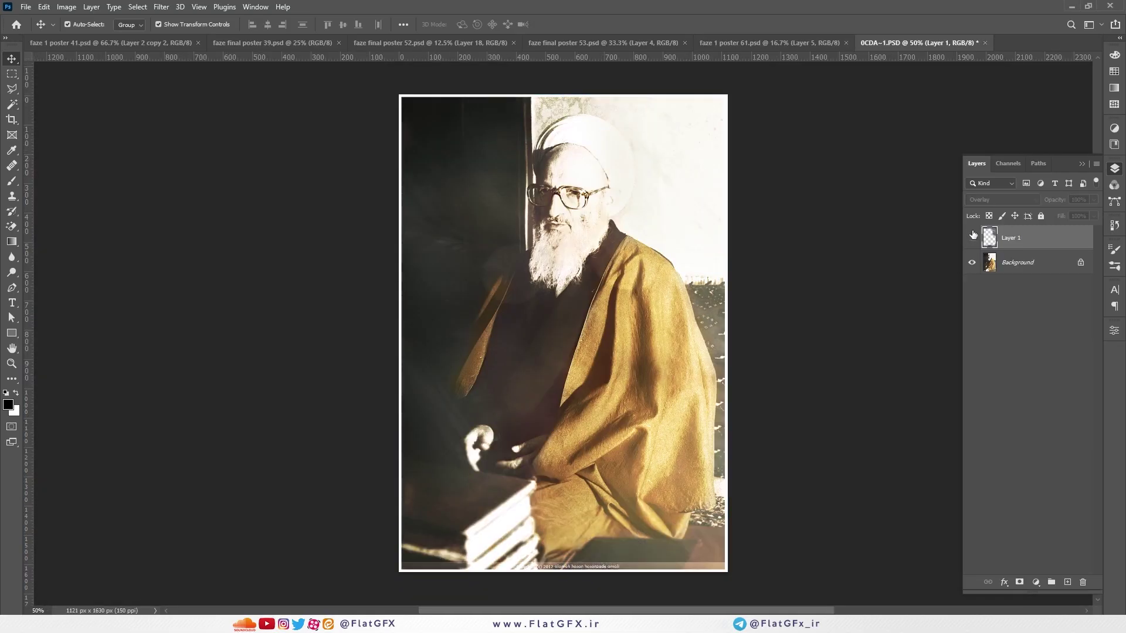
# Open 1FCE~1.PSD from the poster 71 folder, and close 0CDA~1.PSD without saving its changes
pyautogui.hotkey('alt', 'Tab')
pyautogui.doubleClick(378, 132)
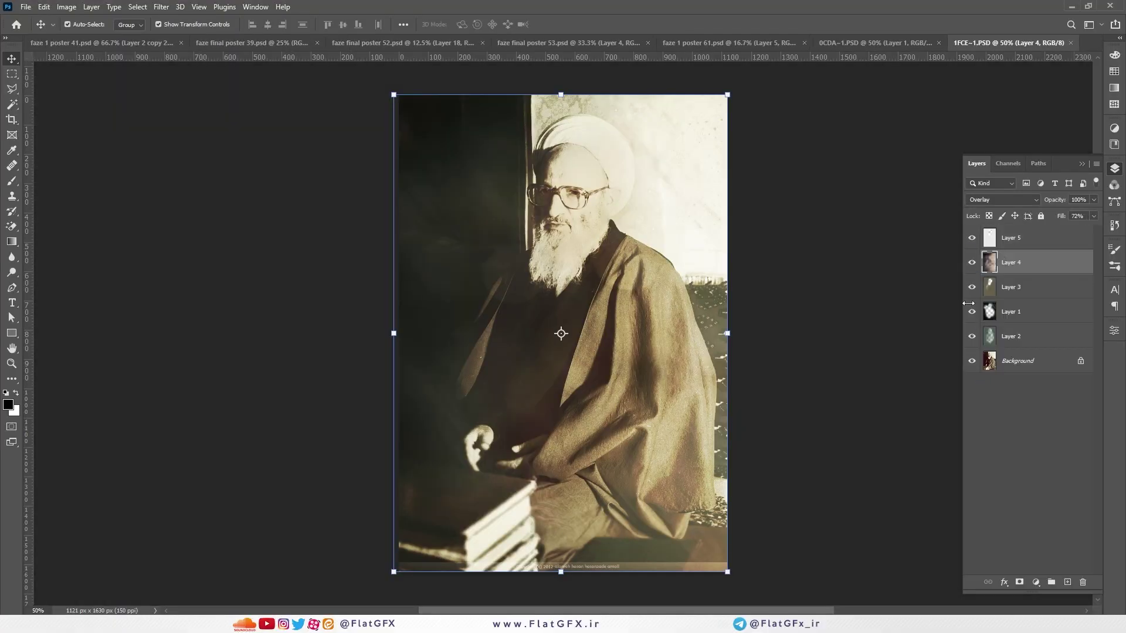
pyautogui.click(938, 43)
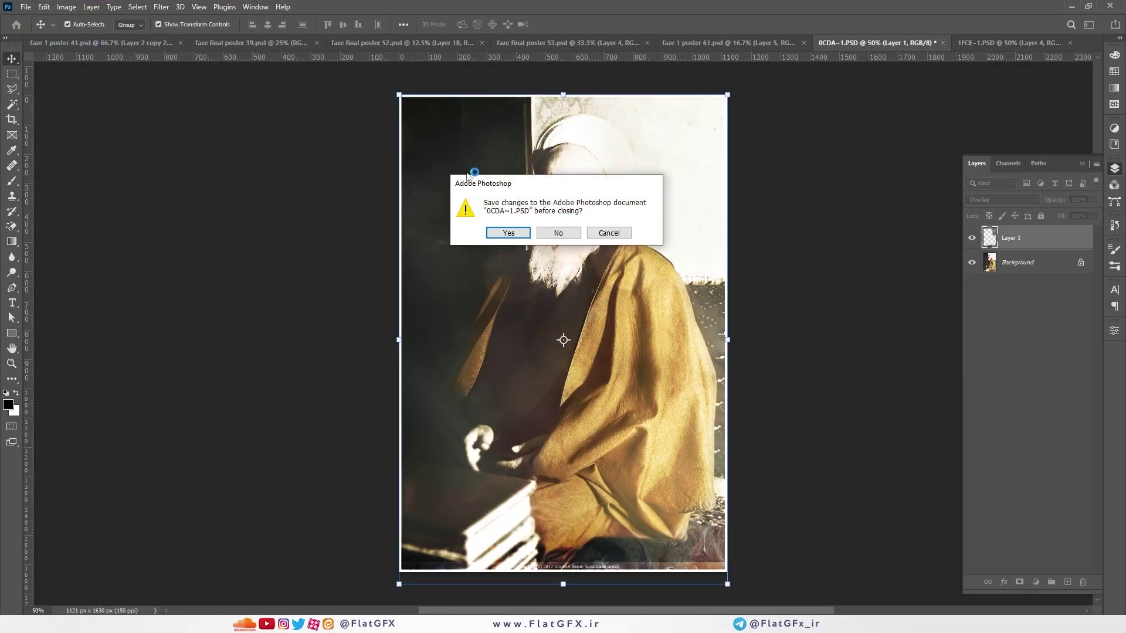
pyautogui.click(558, 234)
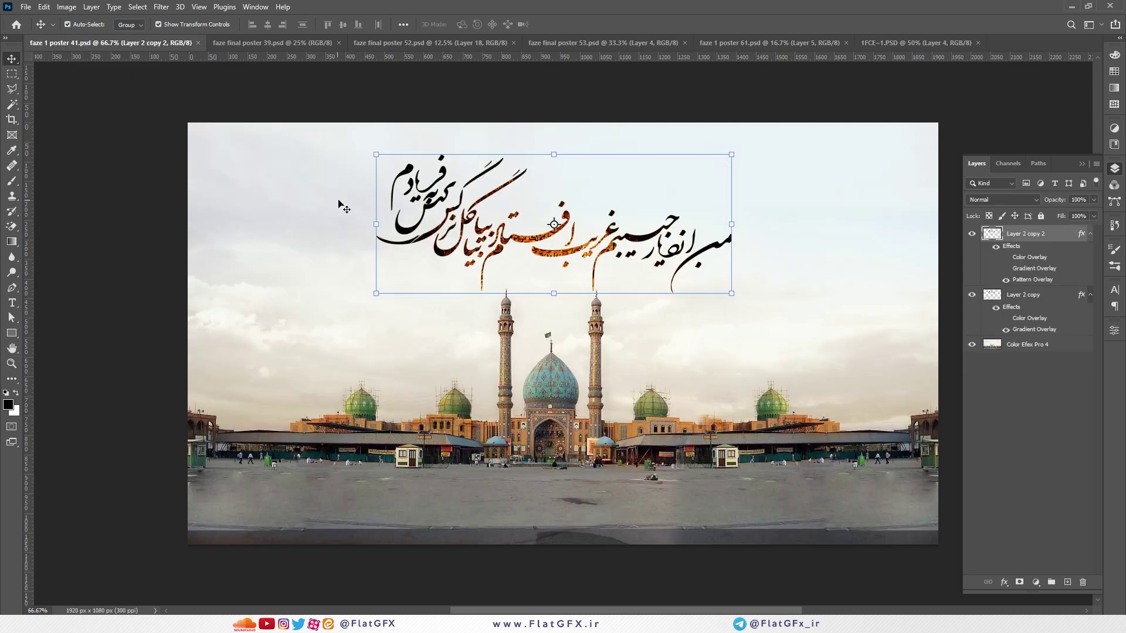
# In File Explorer, open poster 41.jpg from the poster 41 folder, examine the finished mosque image up close, and close the viewer
pyautogui.hotkey('alt', 'Tab')
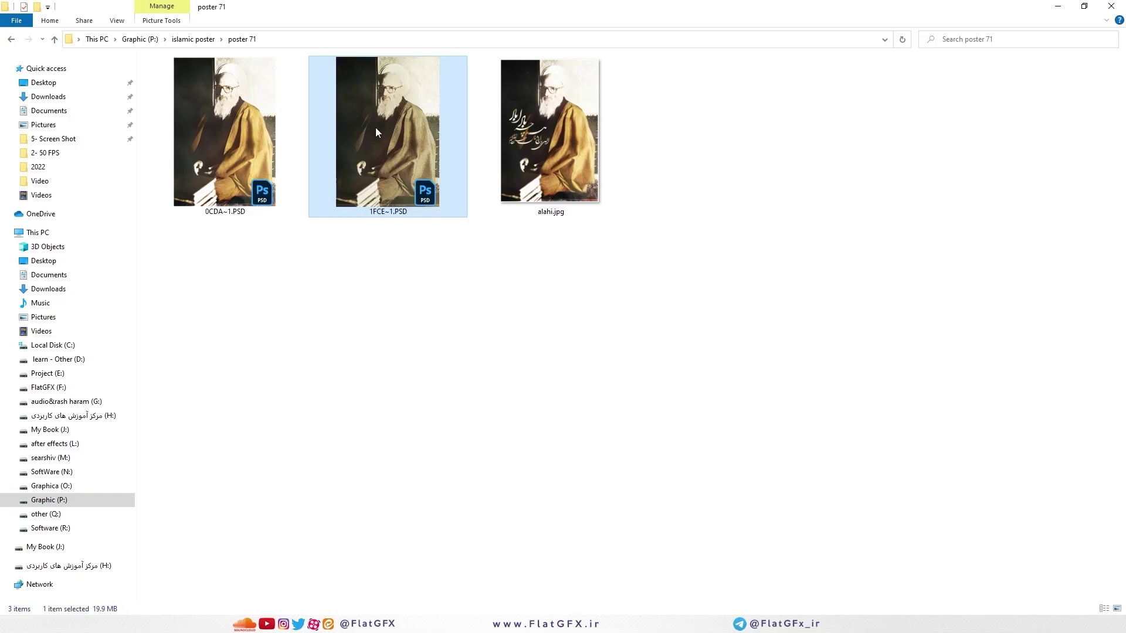
pyautogui.hotkey('alt', 'Up')
pyautogui.scroll(15, 405, 180)
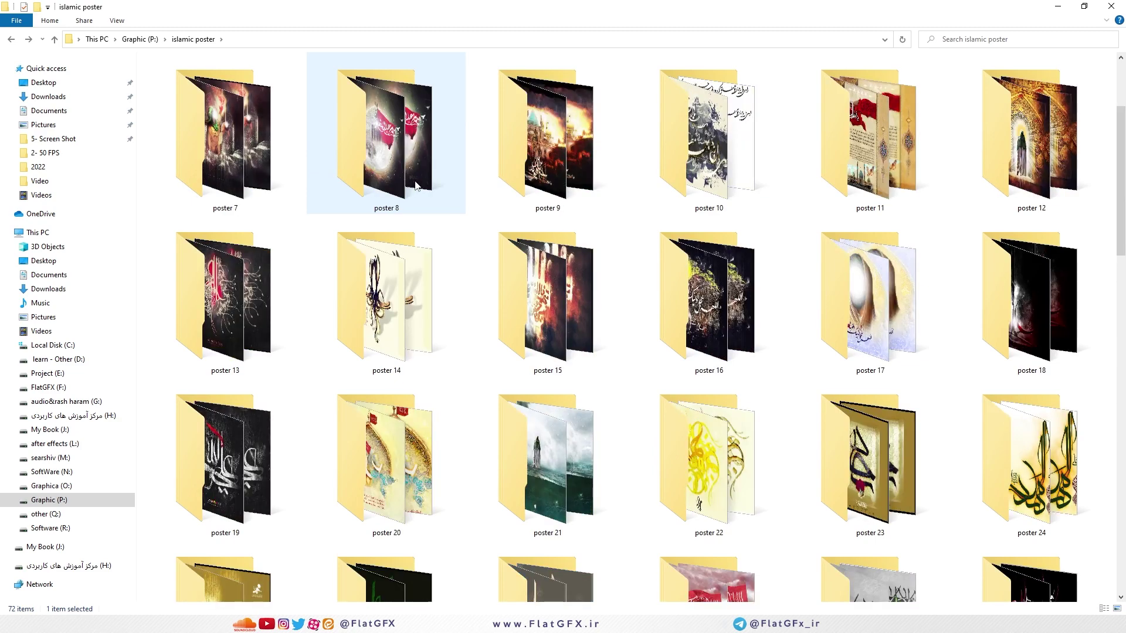
pyautogui.scroll(-2, 1110, 340)
pyautogui.scroll(-5, 1109, 340)
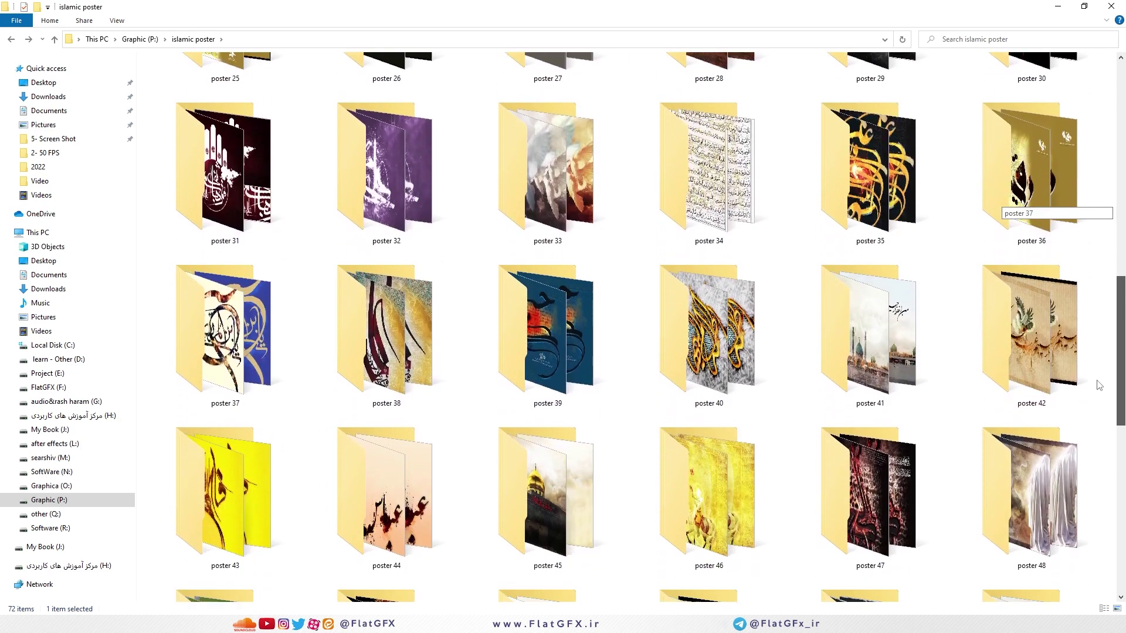
pyautogui.doubleClick(856, 234)
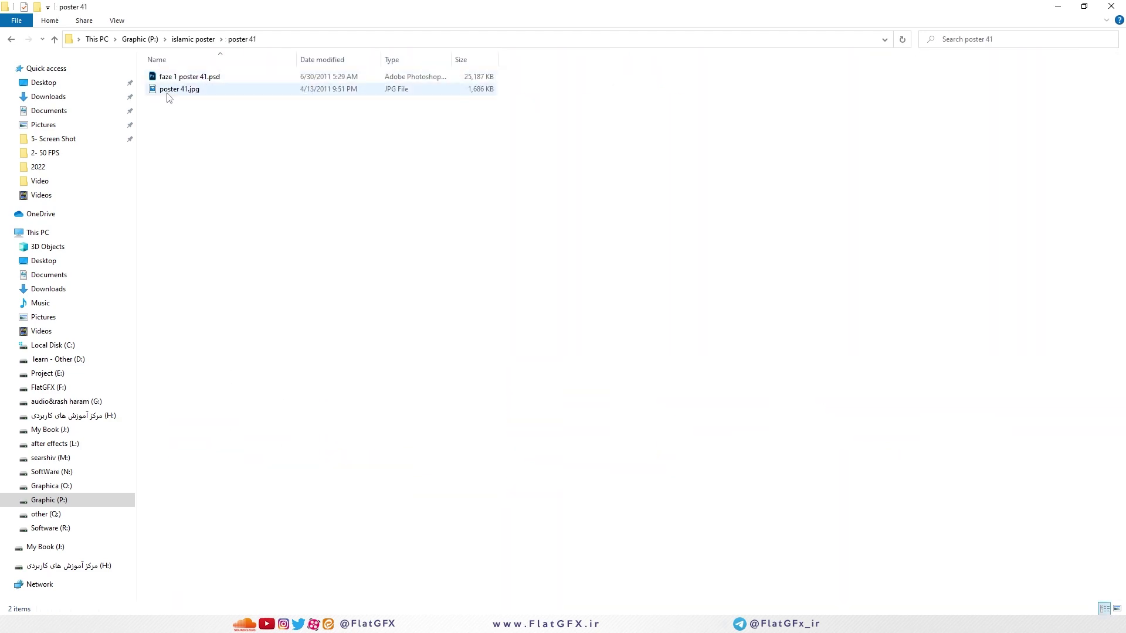
pyautogui.doubleClick(167, 91)
pyautogui.doubleClick(502, 200)
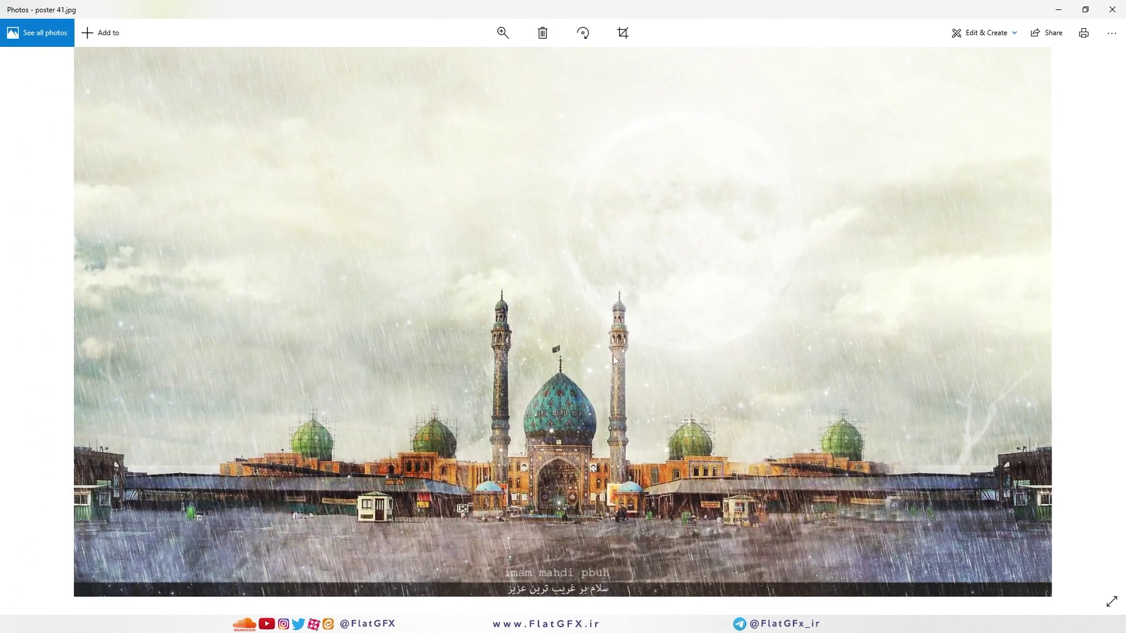
pyautogui.scroll(3, 628, 382)
pyautogui.moveTo(620, 386); pyautogui.dragTo(670, 187)
pyautogui.scroll(-5, 670, 187)
pyautogui.click(1112, 9)
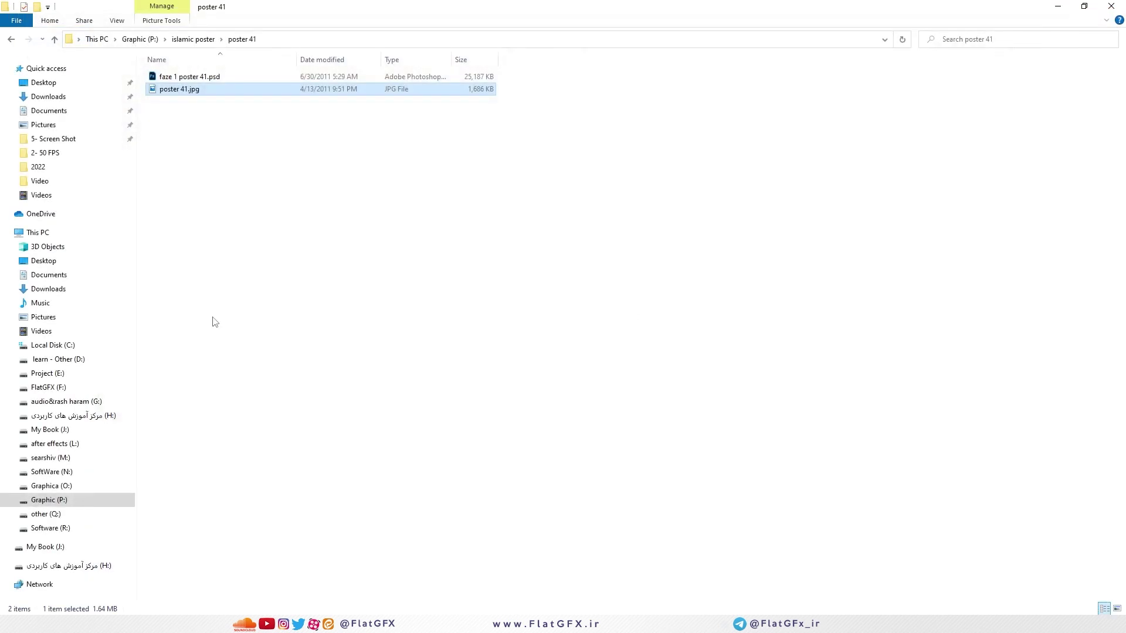
# In Photoshop, toggle the visibility of Layer 2 copy 2 in faze 1 poster 41.psd and inspect the textured calligraphy up close
pyautogui.click(61, 622)
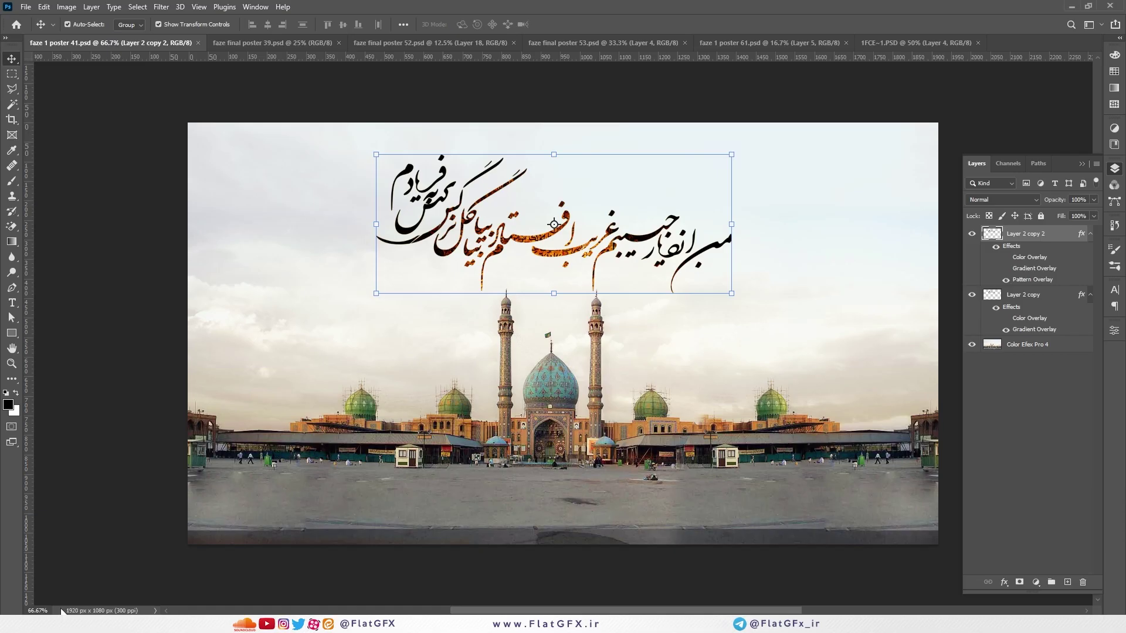
pyautogui.click(973, 234)
pyautogui.click(973, 235)
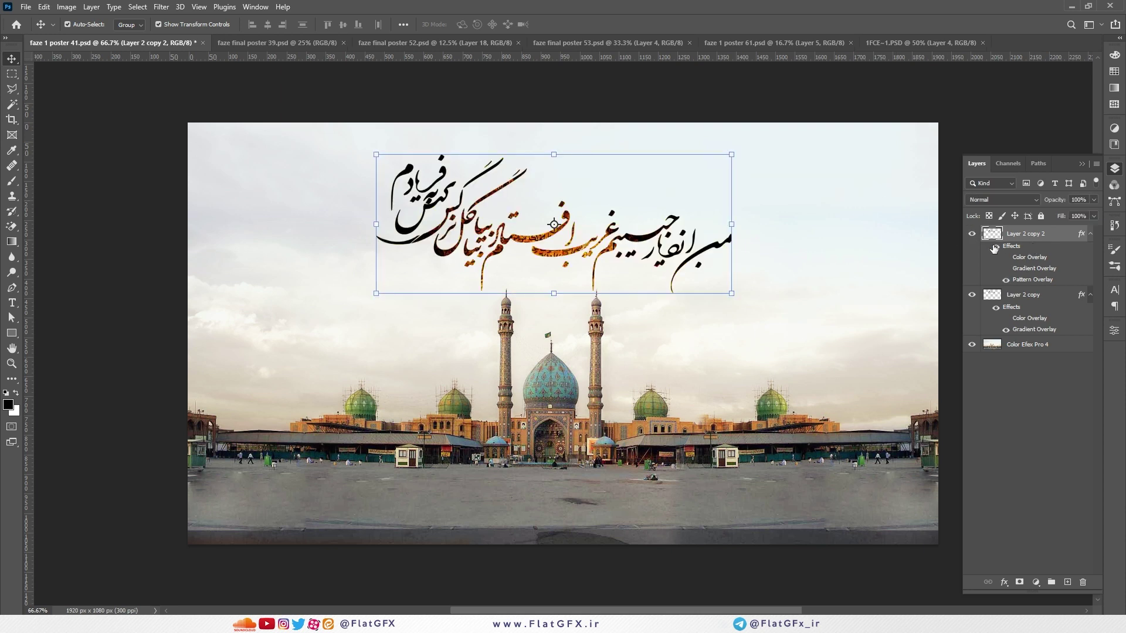
pyautogui.click(972, 235)
pyautogui.click(971, 235)
pyautogui.scroll(5, 561, 235)
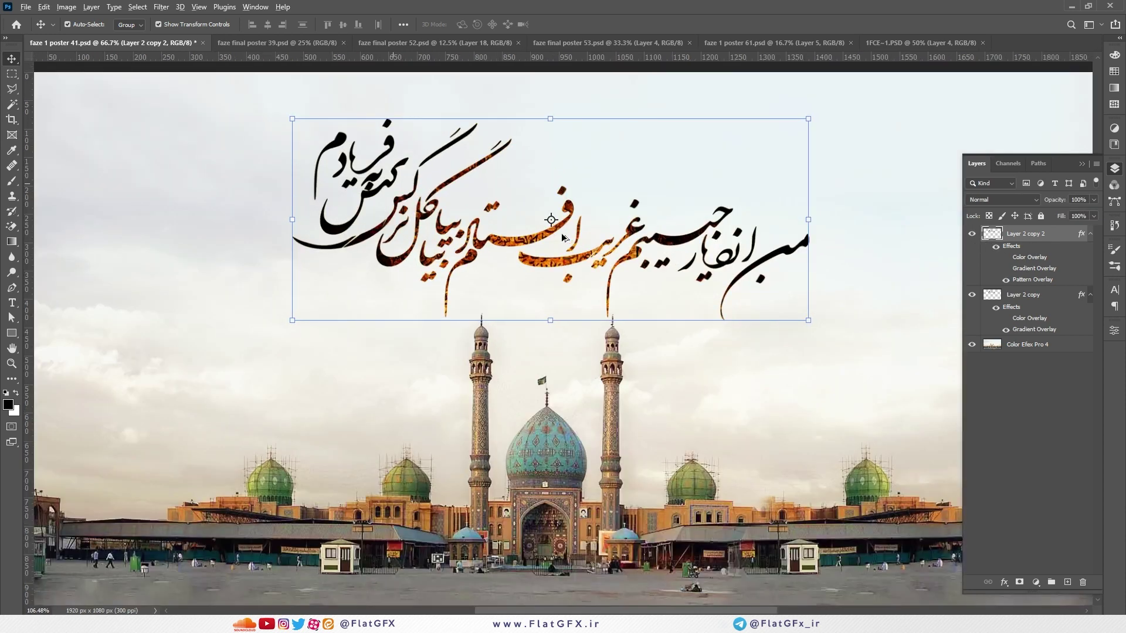
pyautogui.moveTo(573, 272)
pyautogui.mouseDown()
pyautogui.moveTo(569, 293)
pyautogui.moveTo(571, 276)
pyautogui.mouseUp()
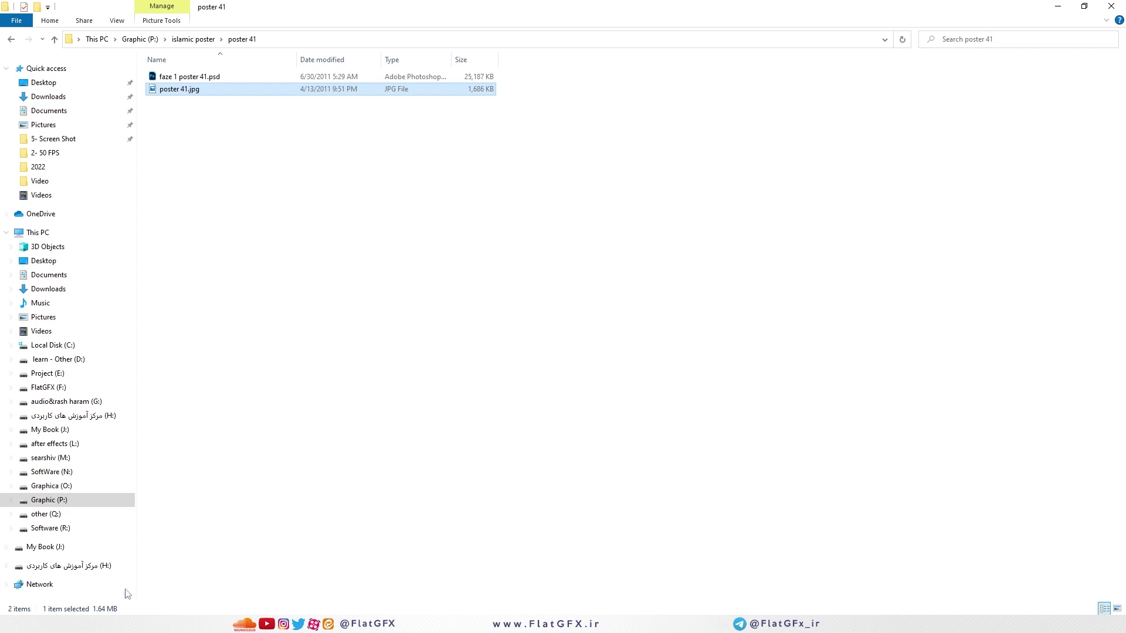
# Switch to File Explorer's islamic textures folder and float its window over the poster 41 document in Photoshop
pyautogui.moveTo(166, 88); pyautogui.dragTo(201, 297)
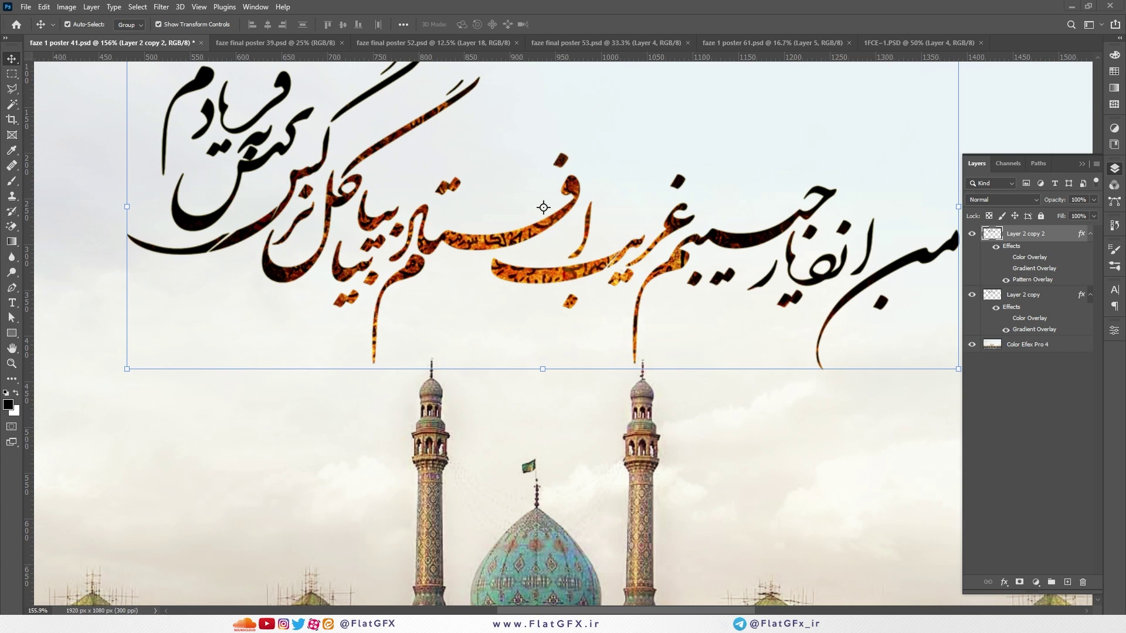
pyautogui.hotkey('alt', 'Tab')
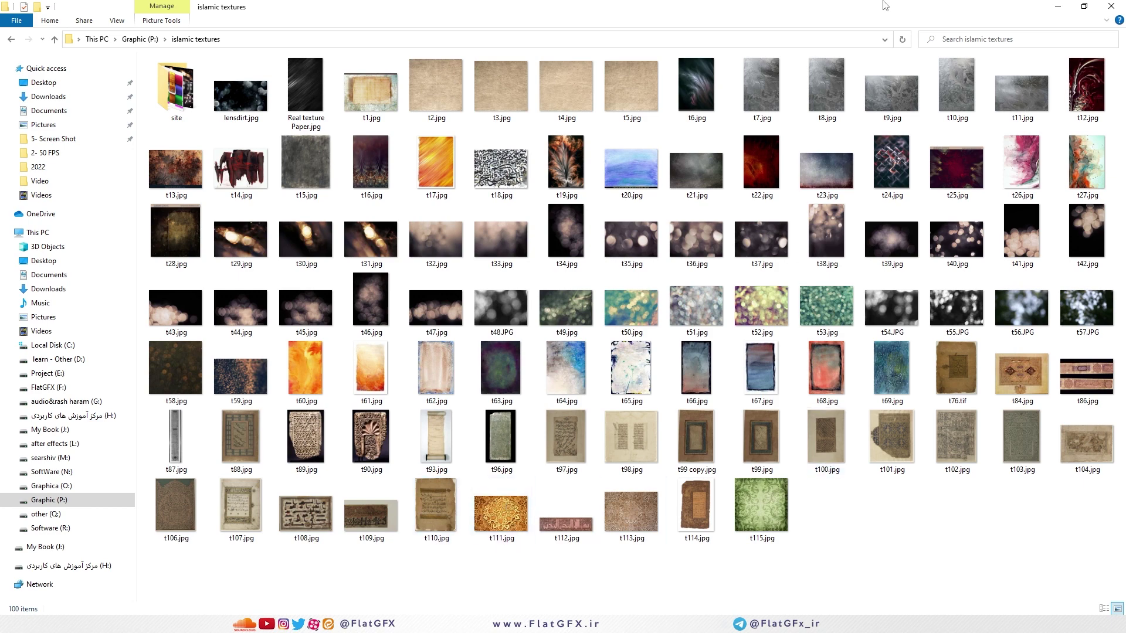
pyautogui.moveTo(564, 7); pyautogui.dragTo(798, 348)
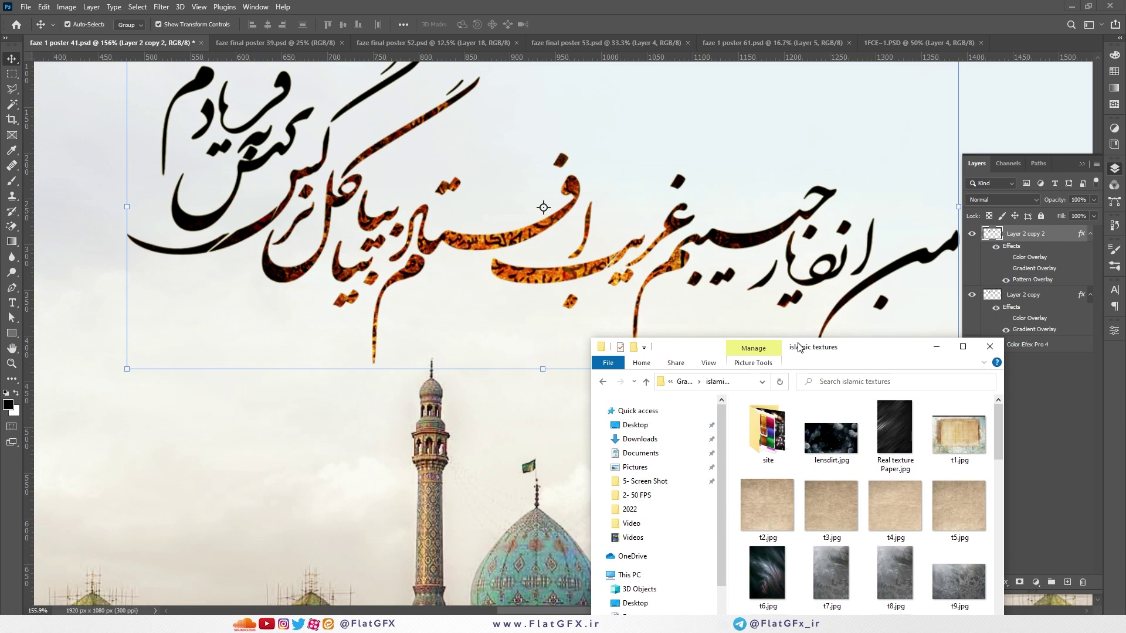
pyautogui.moveTo(798, 347); pyautogui.dragTo(321, 5)
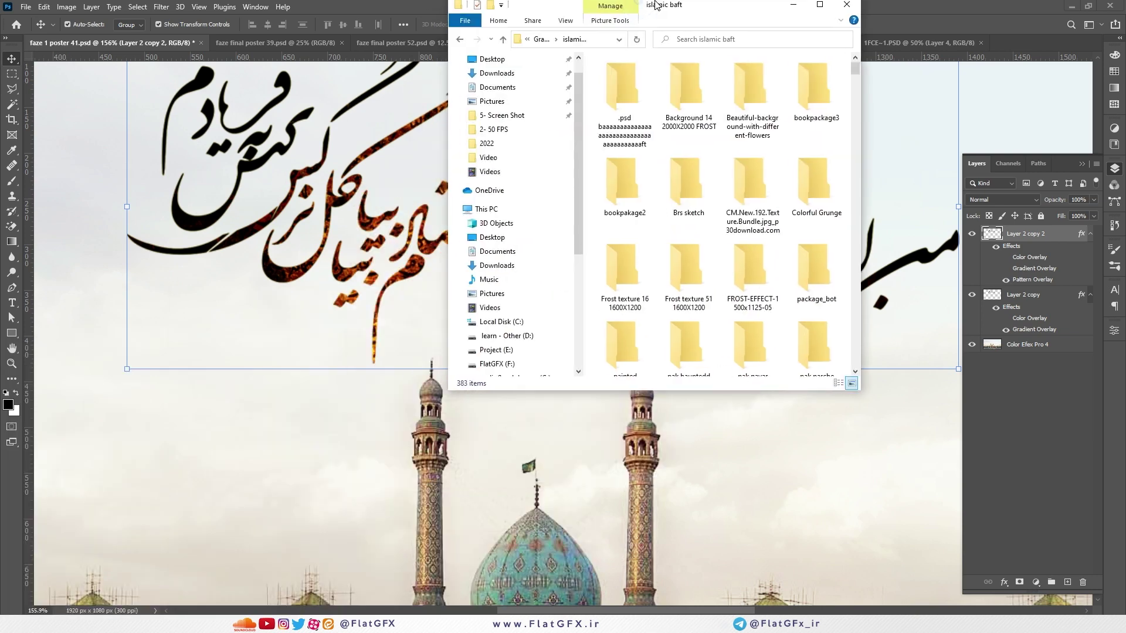
# Maximize the islamic baft folder window, browse its texture thumbnails, and open persianGFX (159).jpg for a quick view before closing it
pyautogui.doubleClick(659, 8)
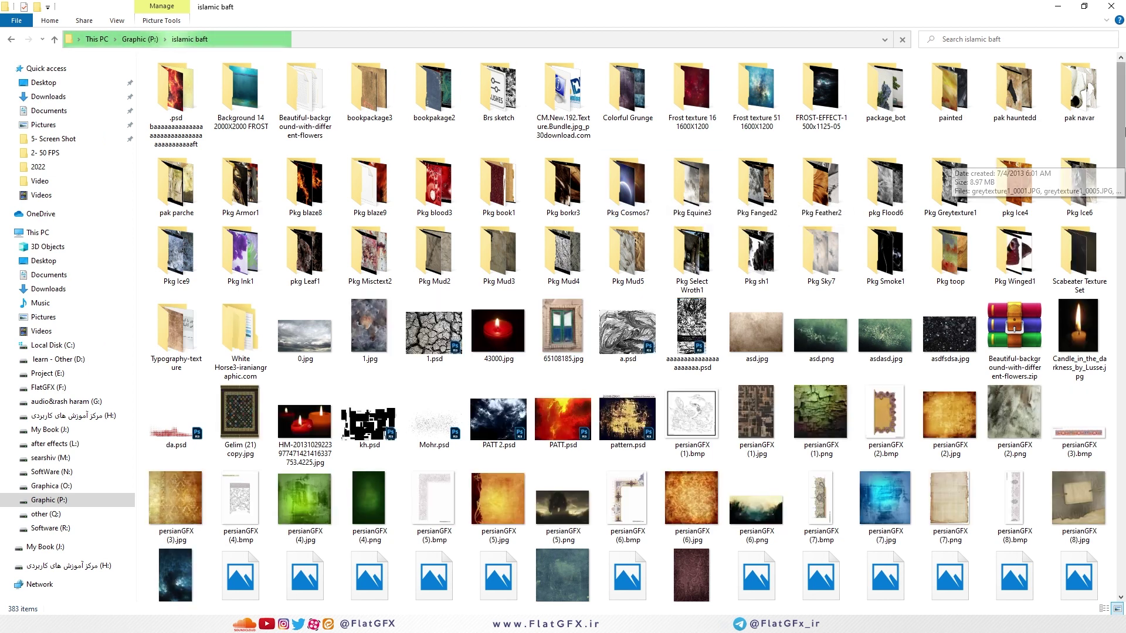
pyautogui.scroll(-3, 950, 164)
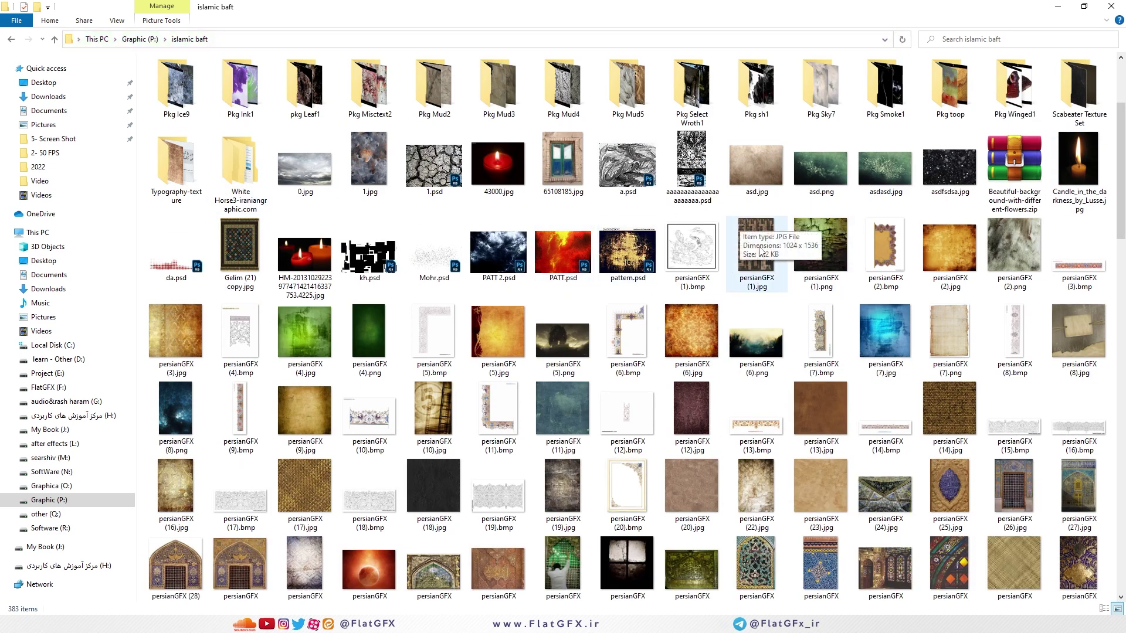
pyautogui.scroll(-12, 758, 250)
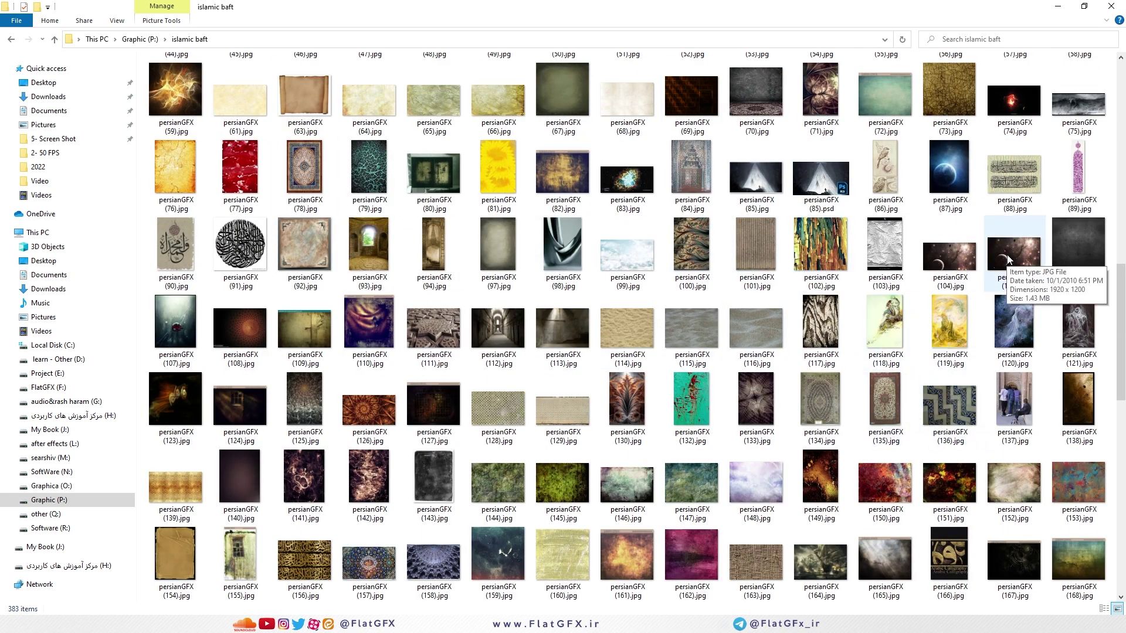
pyautogui.scroll(-4, 1007, 255)
pyautogui.doubleClick(485, 327)
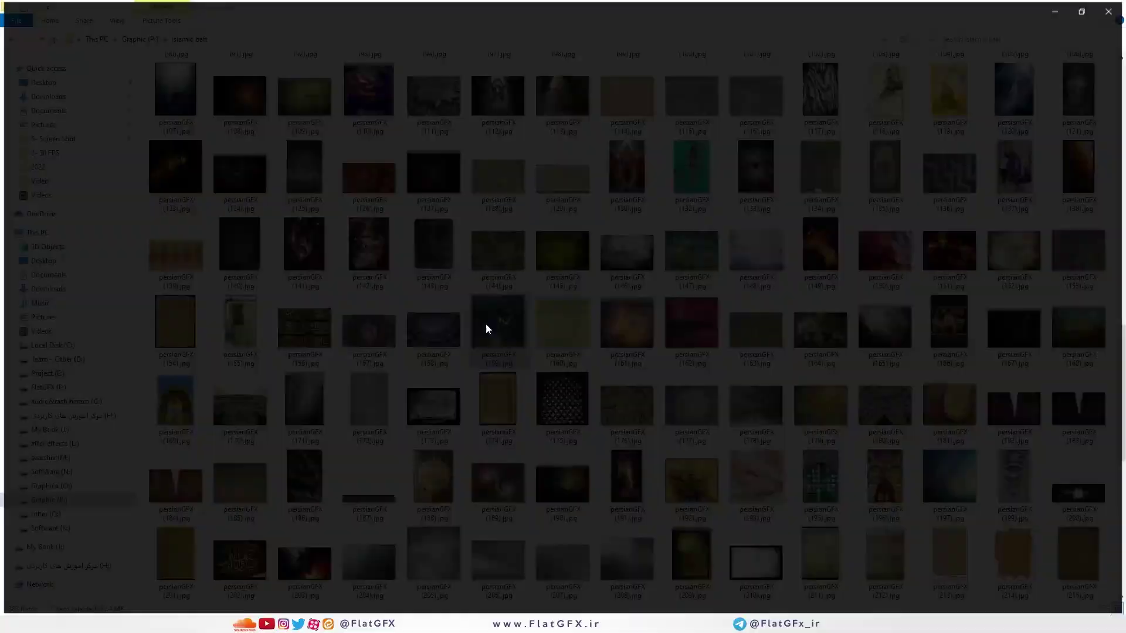
pyautogui.click(1111, 9)
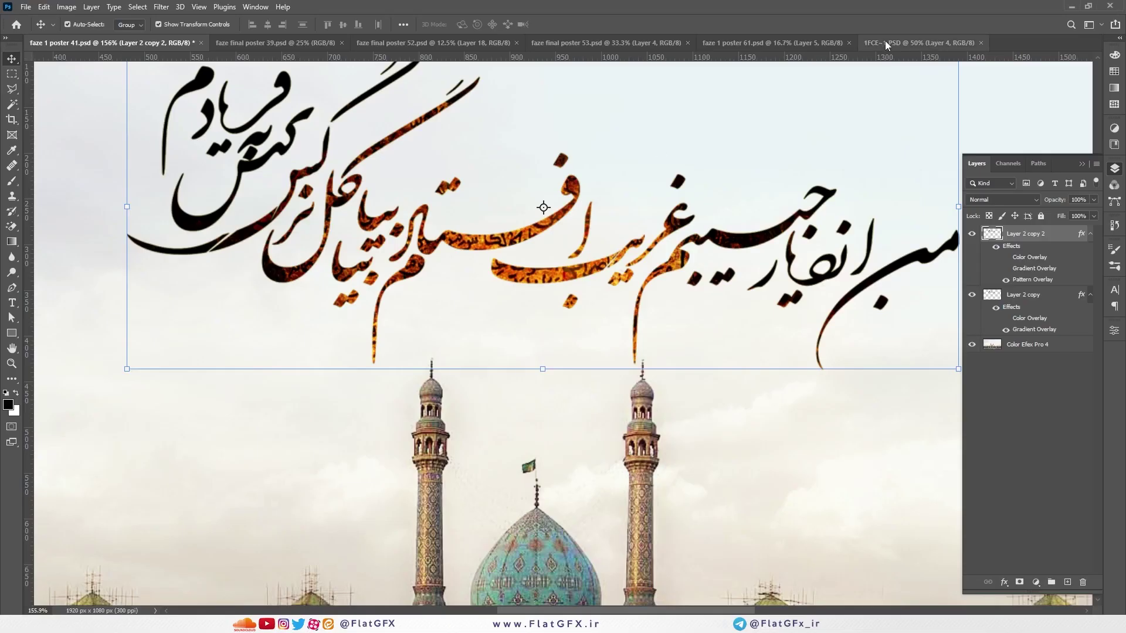
# Switch to 1FCE~1.PSD in Photoshop and set the blending mode of Layer 5 through Layer 2 to Normal
pyautogui.hotkey('ctrl', 'Tab')
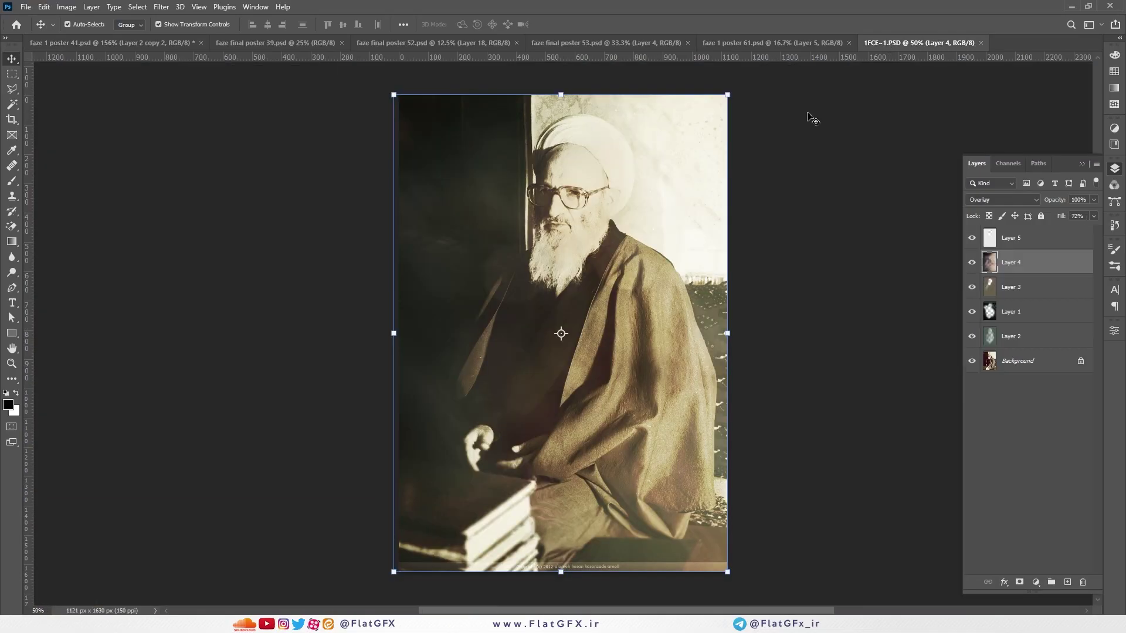
pyautogui.click(1017, 237)
pyautogui.keyDown('shift'); pyautogui.click(1020, 337); pyautogui.keyUp('shift')
pyautogui.click(1002, 199)
pyautogui.click(992, 211)
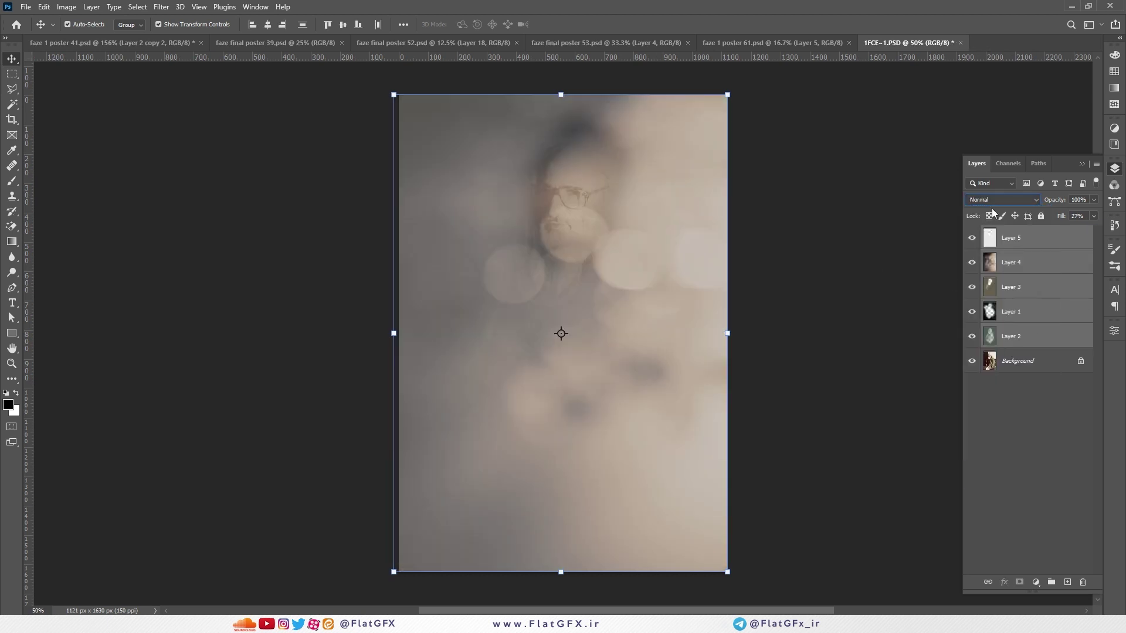
# Hide the Background, Layer 4, Layer 3, Layer 1 and Layer 2, leaving only Layer 5 shown
pyautogui.click(1004, 238)
pyautogui.click(972, 361)
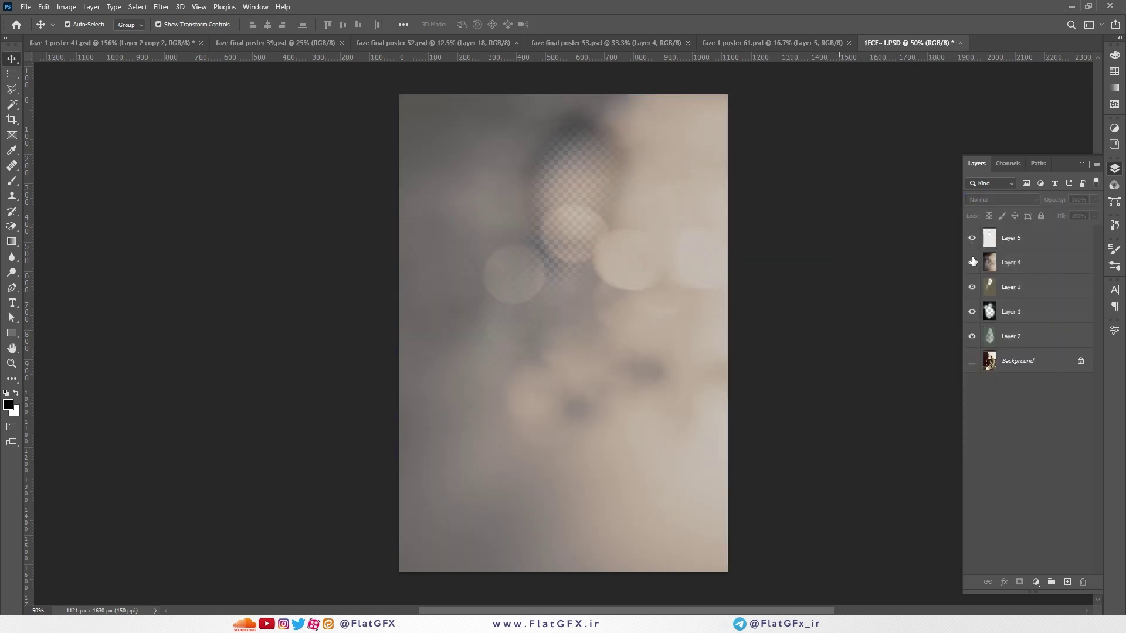
pyautogui.click(970, 334)
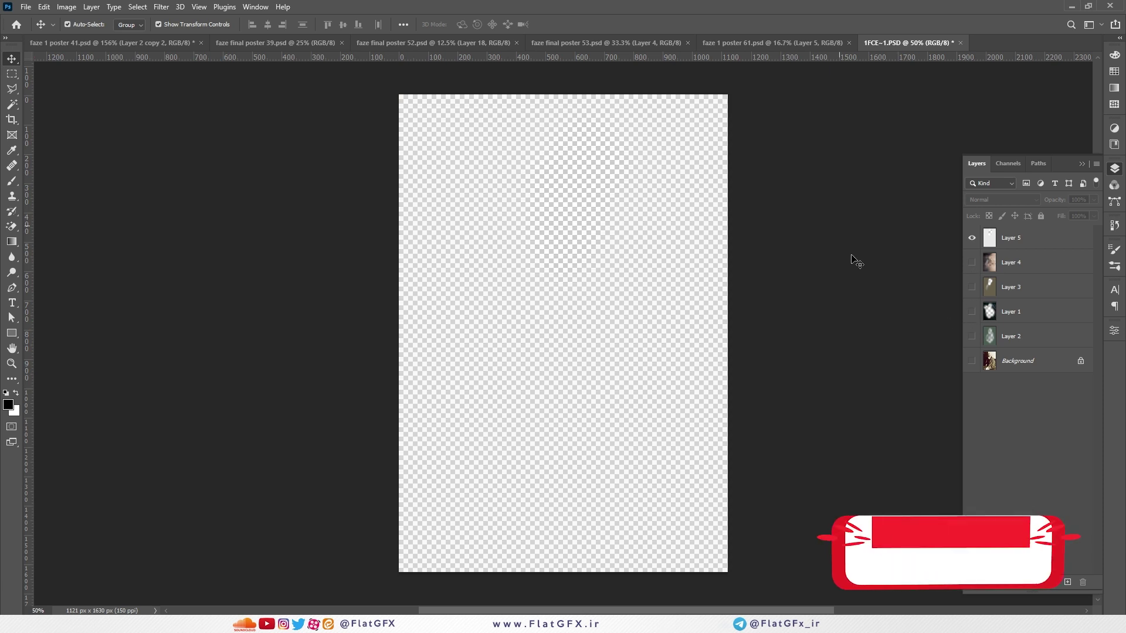
# Set Layer 5's fill to 100% and shift the layer slightly left on the canvas
pyautogui.click(1020, 237)
pyautogui.moveTo(1058, 219); pyautogui.dragTo(1114, 219)
pyautogui.moveTo(751, 246); pyautogui.dragTo(600, 347)
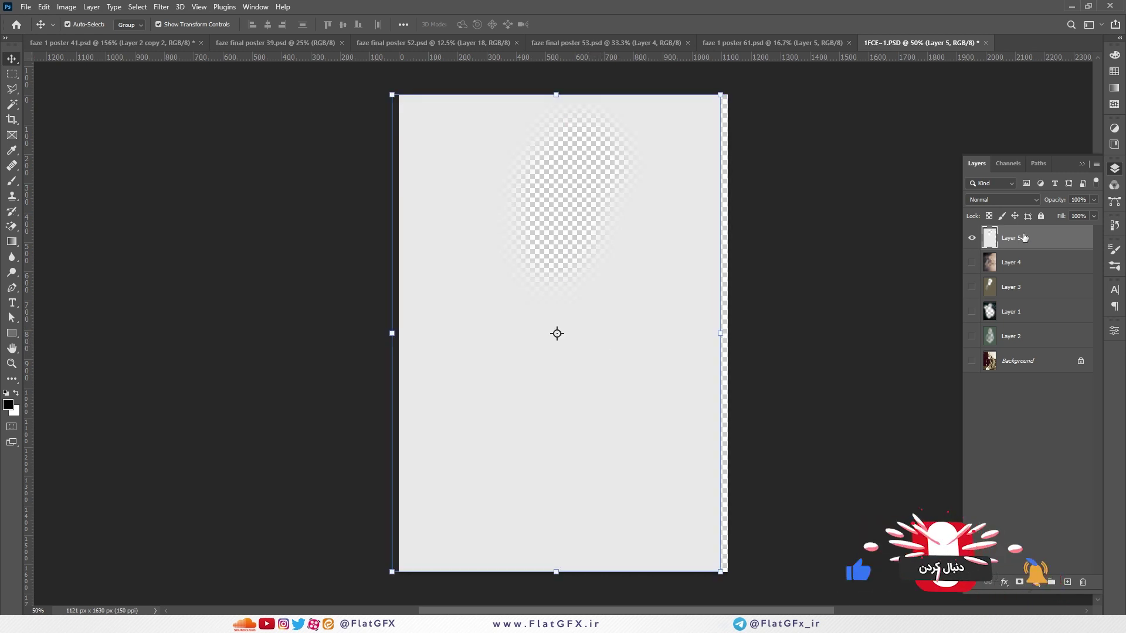
# Hide Layer 5, and show and select Layer 4 on its own
pyautogui.click(971, 237)
pyautogui.click(971, 264)
pyautogui.click(1114, 266)
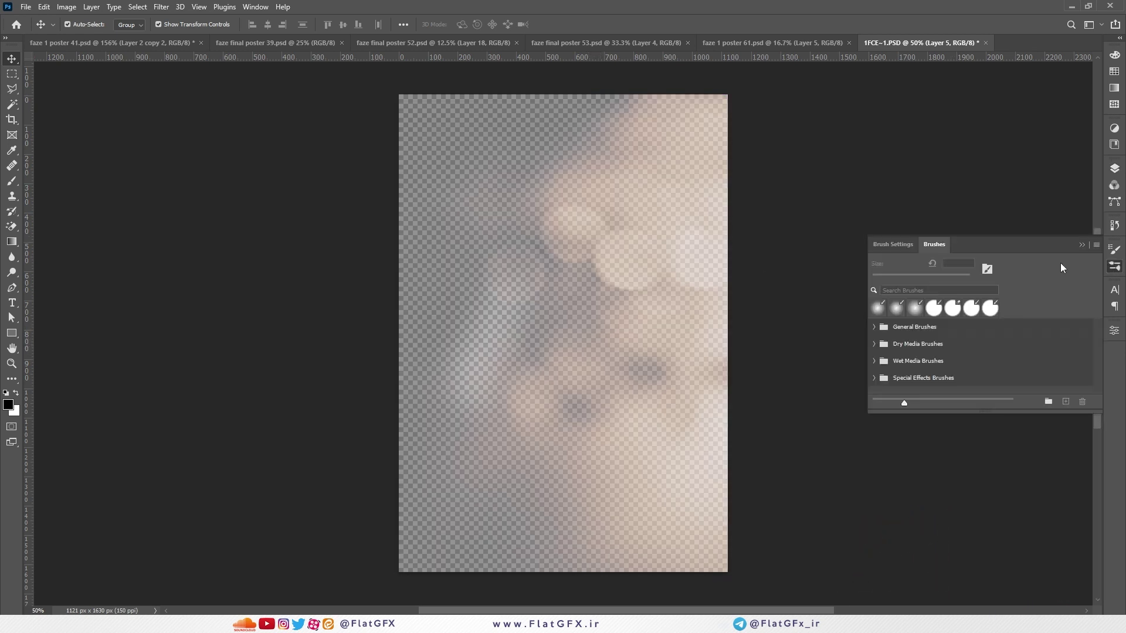
pyautogui.click(1114, 169)
pyautogui.click(1027, 257)
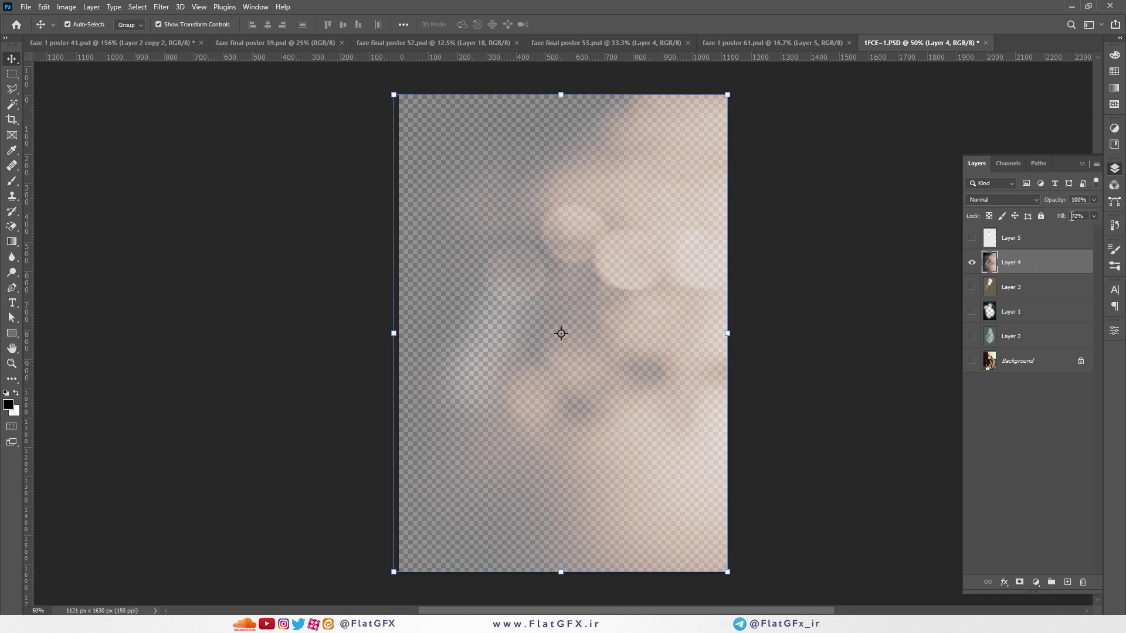
# Set Layer 4's fill to 100% and shift the blurred light texture around on the canvas
pyautogui.moveTo(573, 270); pyautogui.dragTo(647, 190)
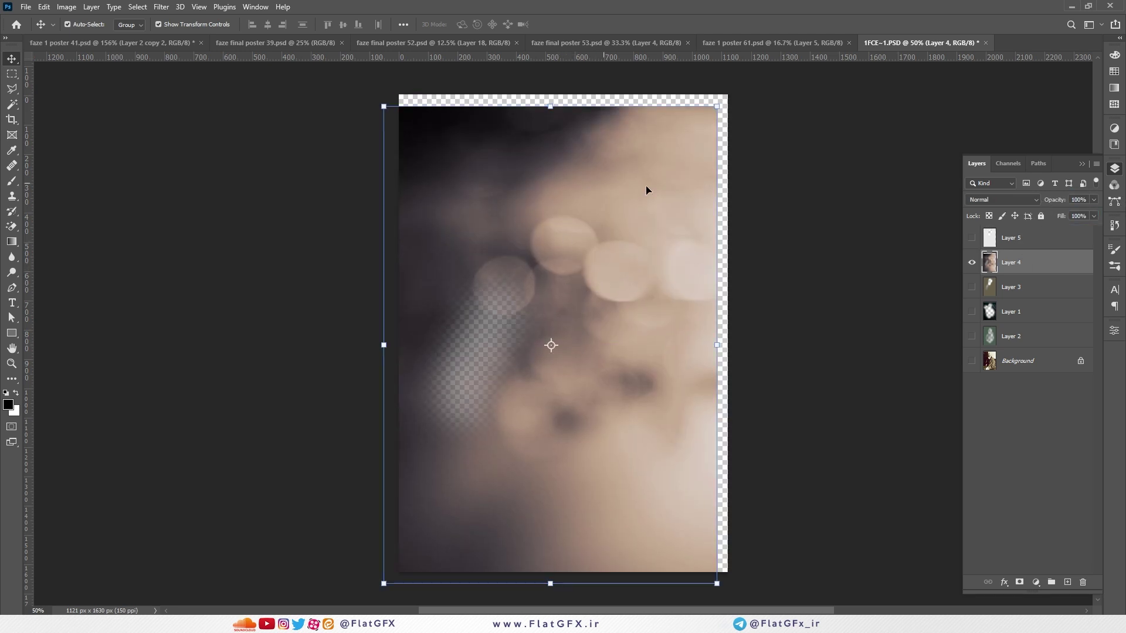
pyautogui.moveTo(88, 622)
pyautogui.moveTo(651, 217); pyautogui.dragTo(680, 195)
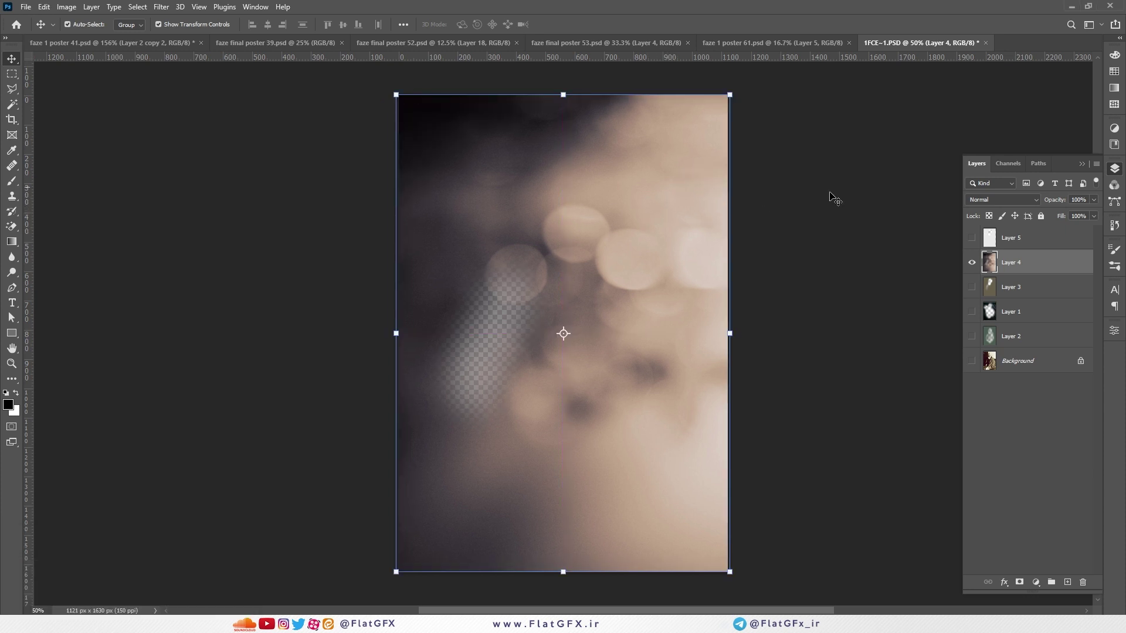
# Isolate Layer 3 and after it Layer 1, each at 100% fill, to inspect their erased areas
pyautogui.keyDown('alt'); pyautogui.click(971, 286); pyautogui.keyUp('alt')
pyautogui.click(639, 267)
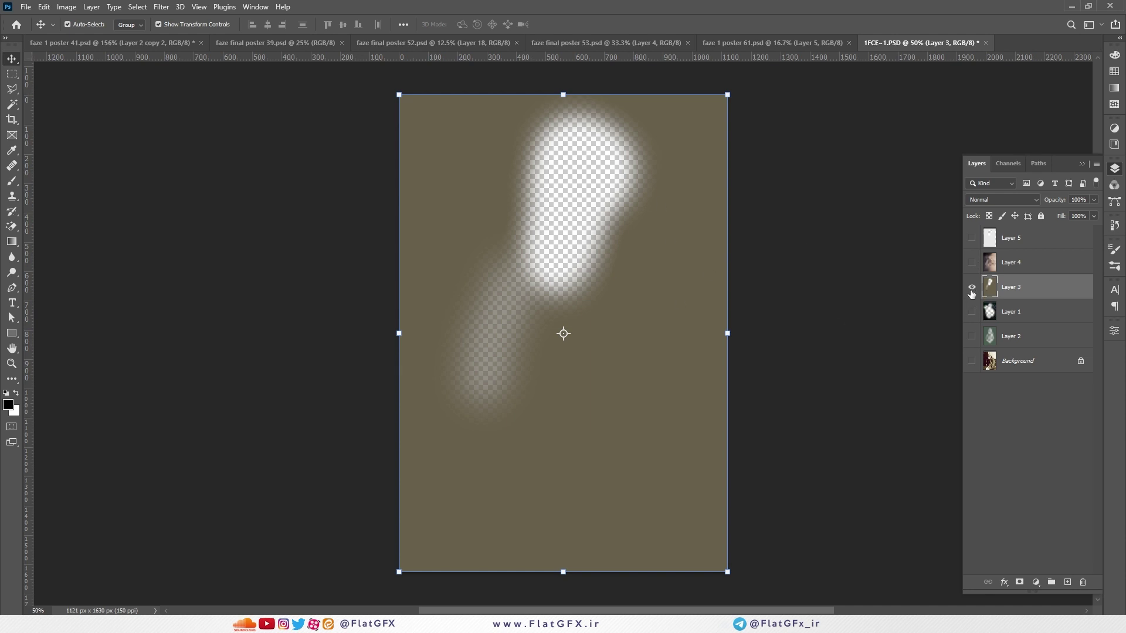
pyautogui.keyDown('alt'); pyautogui.click(971, 311); pyautogui.keyUp('alt')
pyautogui.click(661, 162)
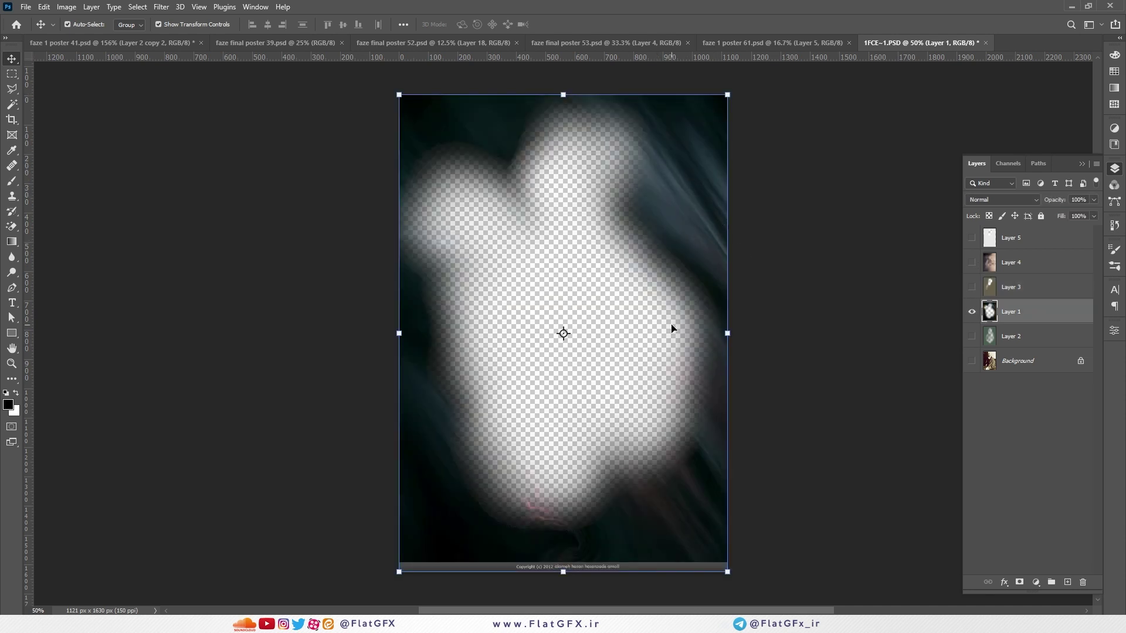
# In File Explorer's islamic baft folder, open the swirling texture image 1.jpg to examine it, and close the viewer
pyautogui.moveTo(126, 625)
pyautogui.click(182, 577)
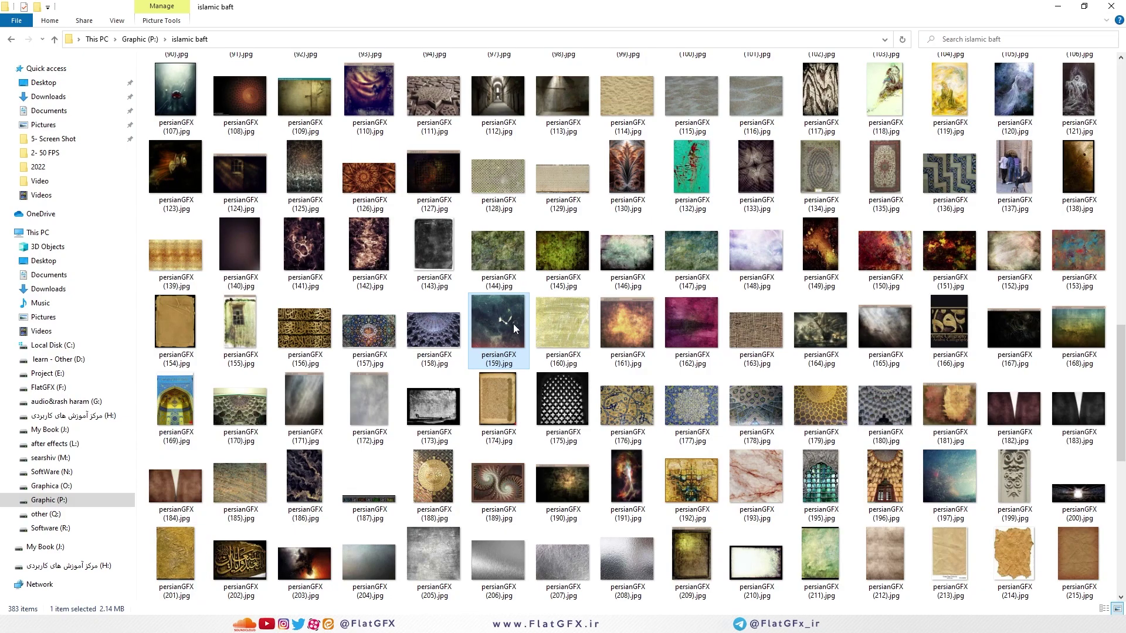
pyautogui.scroll(3, 520, 327)
pyautogui.scroll(10, 654, 172)
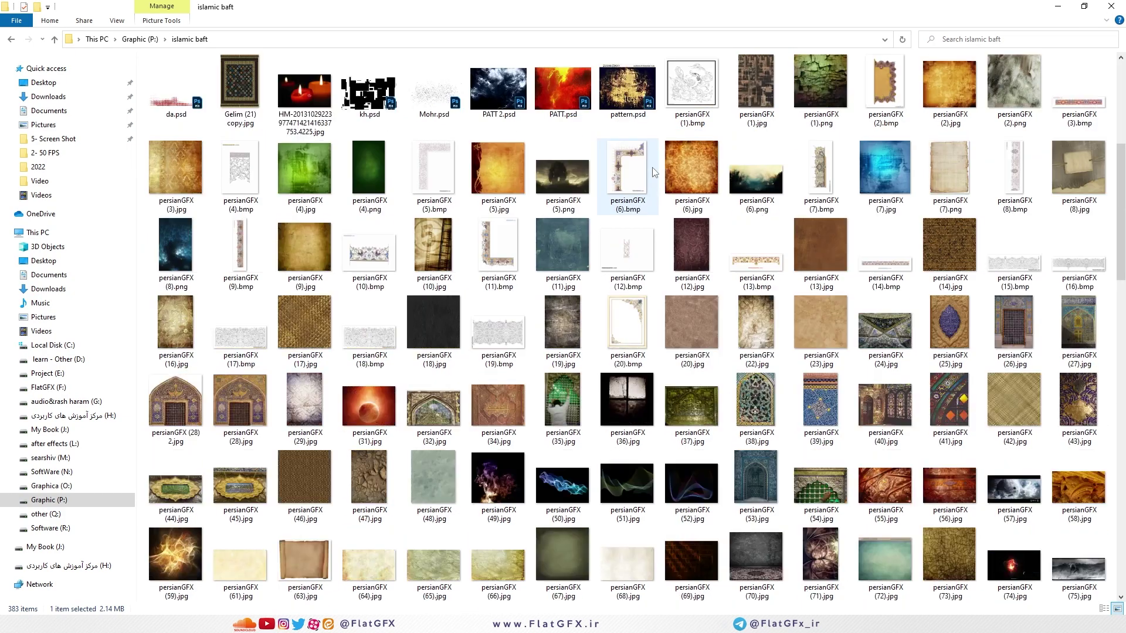
pyautogui.click(365, 239)
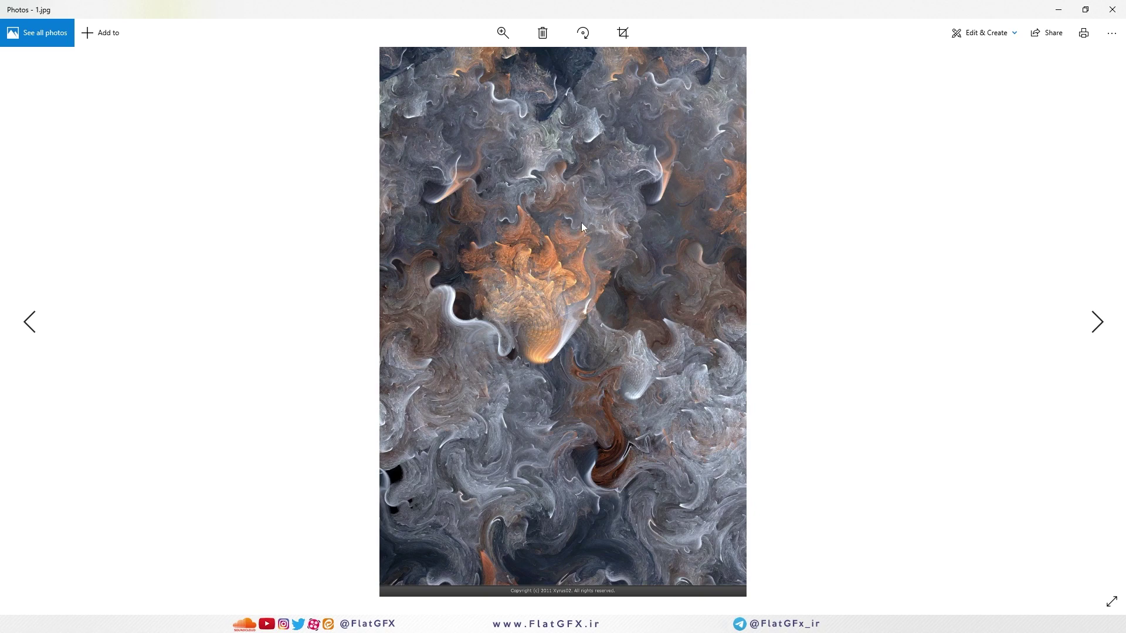
pyautogui.click(1112, 9)
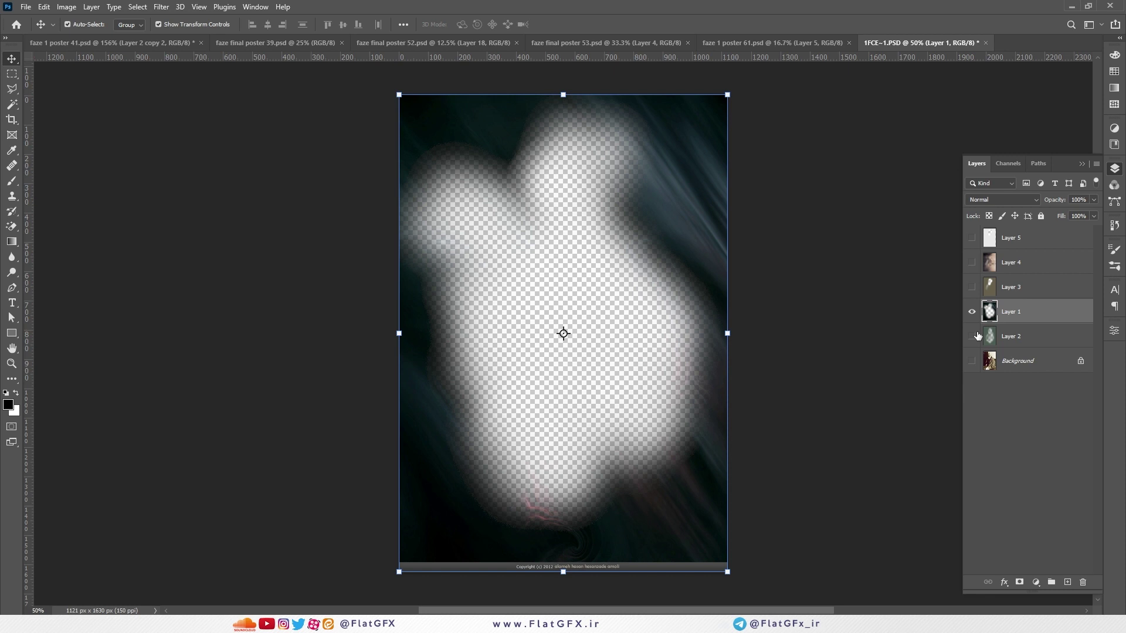
# In Photoshop, hide Layer 1 and toggle Layer 2's visibility on and off to inspect it alone
pyautogui.click(971, 311)
pyautogui.click(972, 336)
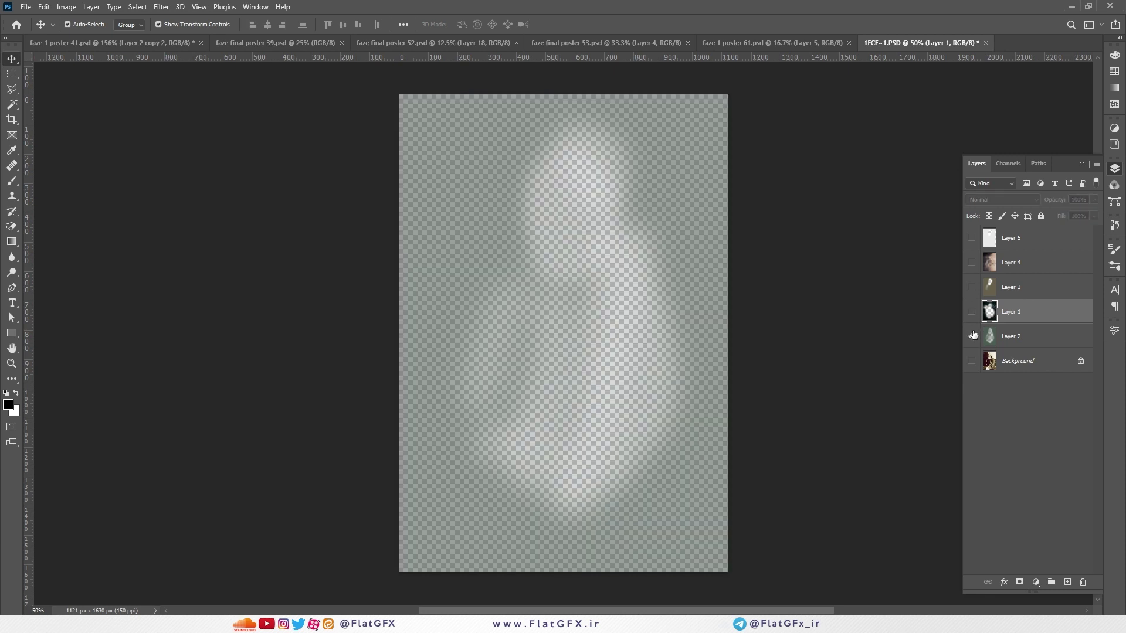
pyautogui.click(973, 338)
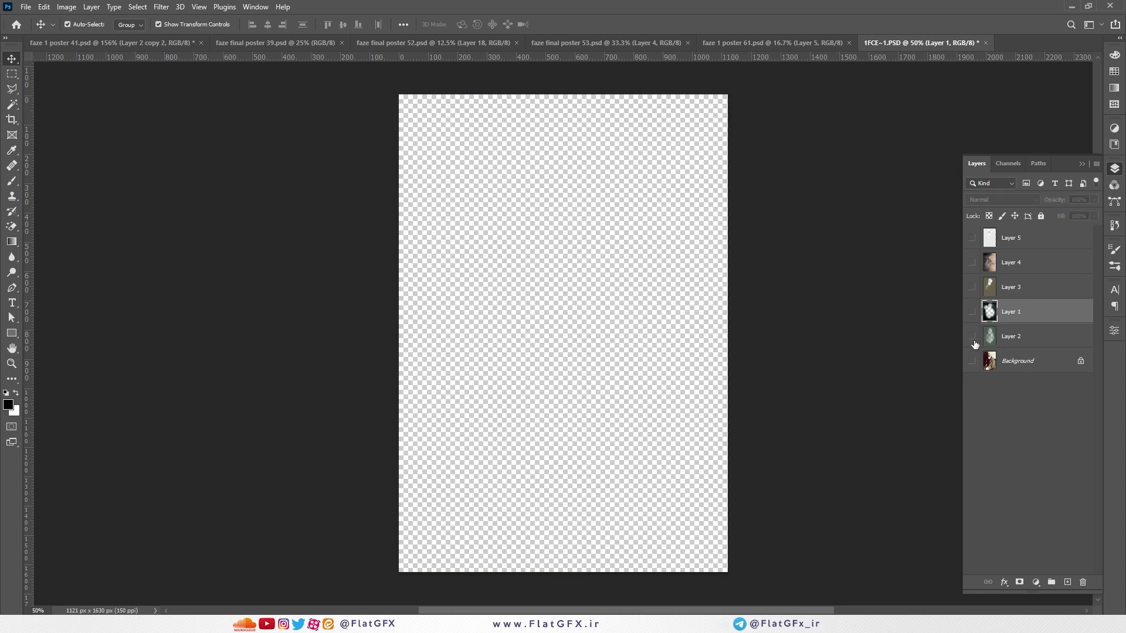
# Restore 1FCE~1.PSD to its opening history snapshot and display the layer list again
pyautogui.click(1114, 225)
pyautogui.scroll(5, 1028, 263)
pyautogui.click(1020, 243)
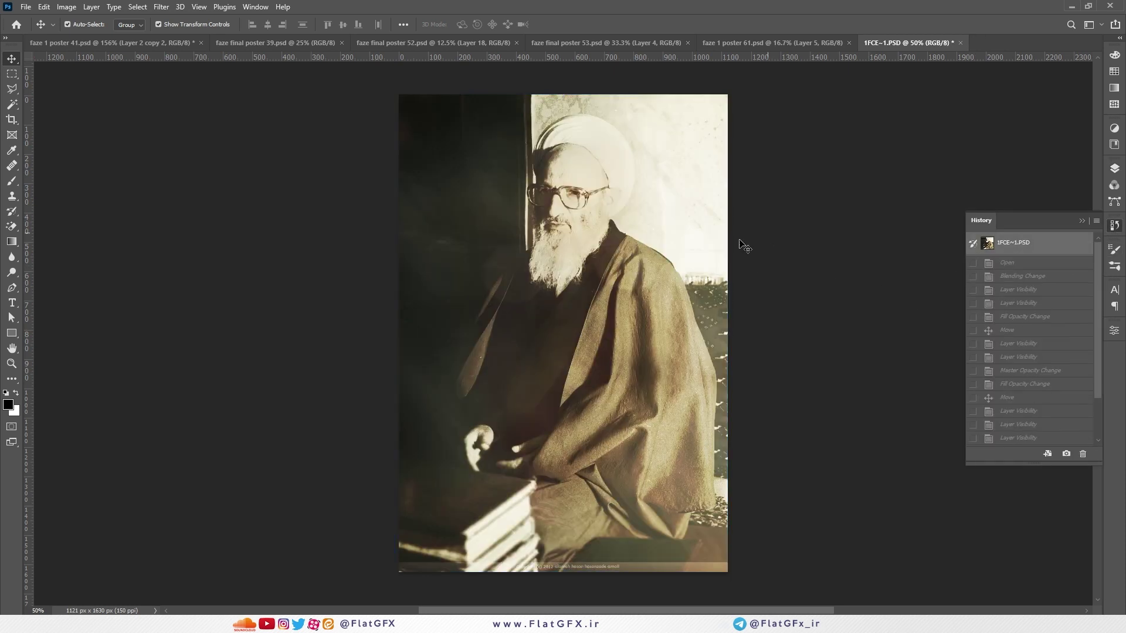
pyautogui.click(1119, 170)
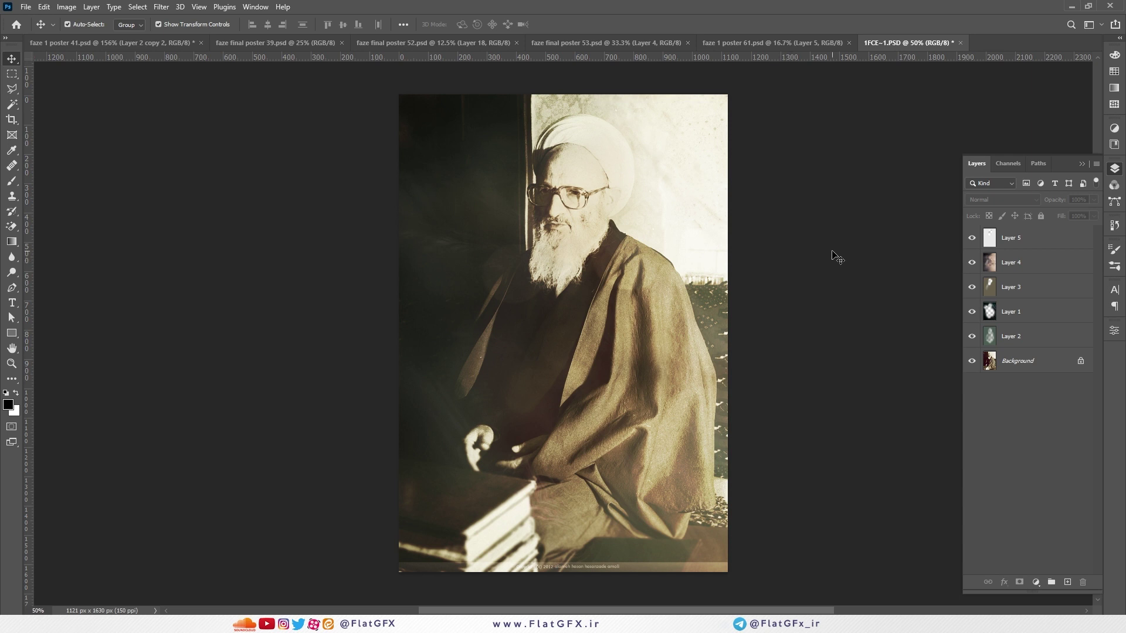
# In File Explorer, view the finished poster alahi.jpg from the poster 71 folder, close it, and return to Photoshop
pyautogui.moveTo(43, 607)
pyautogui.click(64, 577)
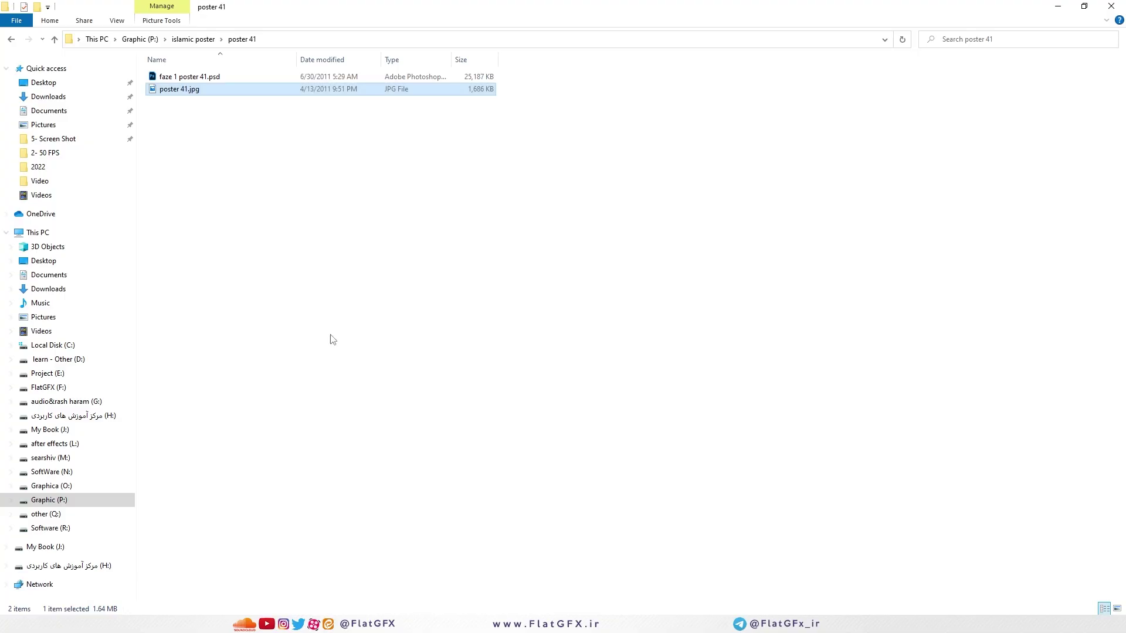
pyautogui.press('BackSpace')
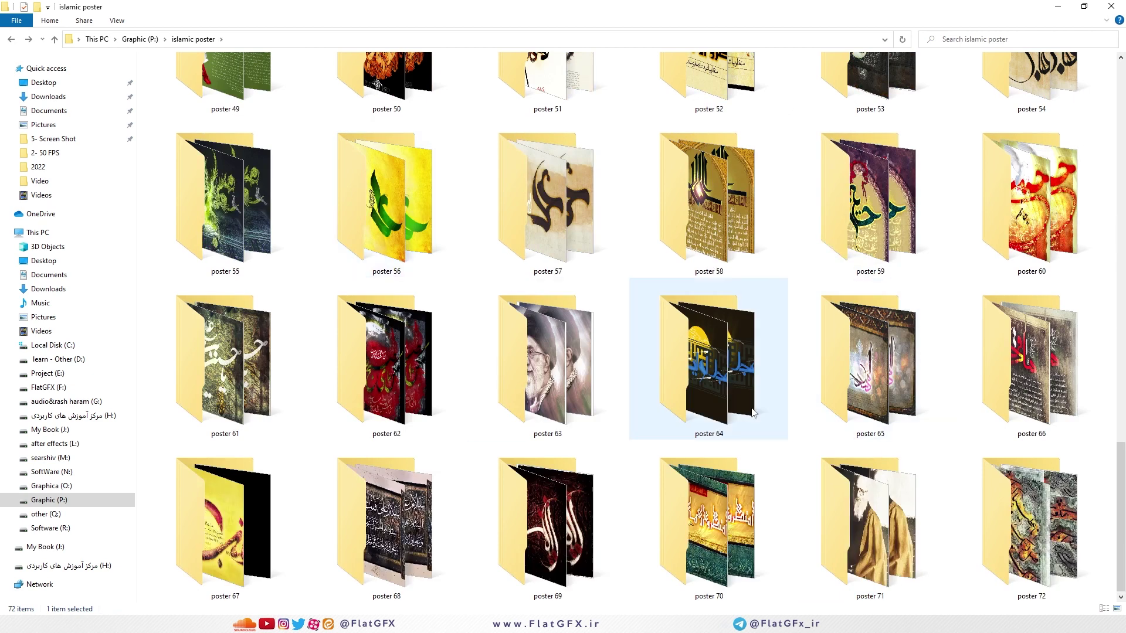
pyautogui.doubleClick(831, 473)
pyautogui.doubleClick(541, 127)
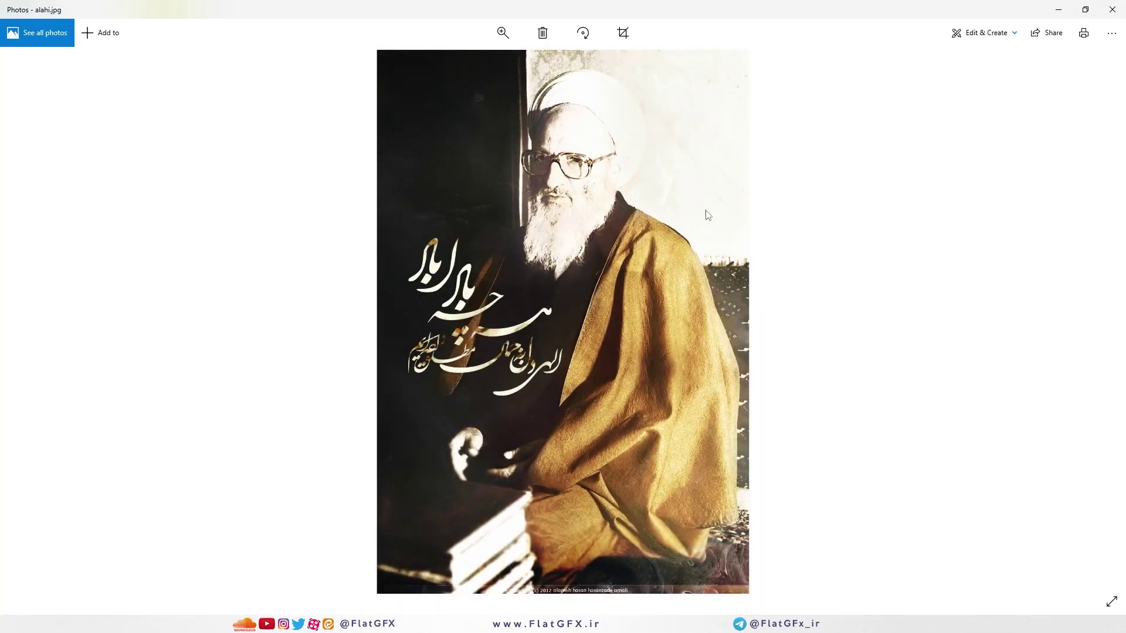
pyautogui.click(1112, 10)
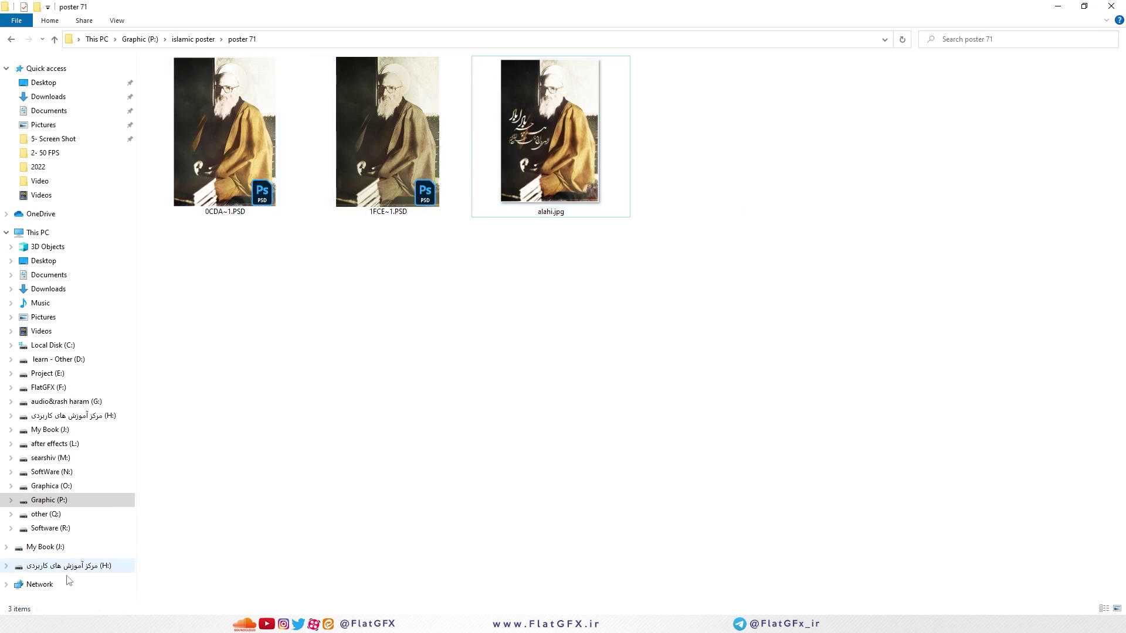
pyautogui.click(67, 624)
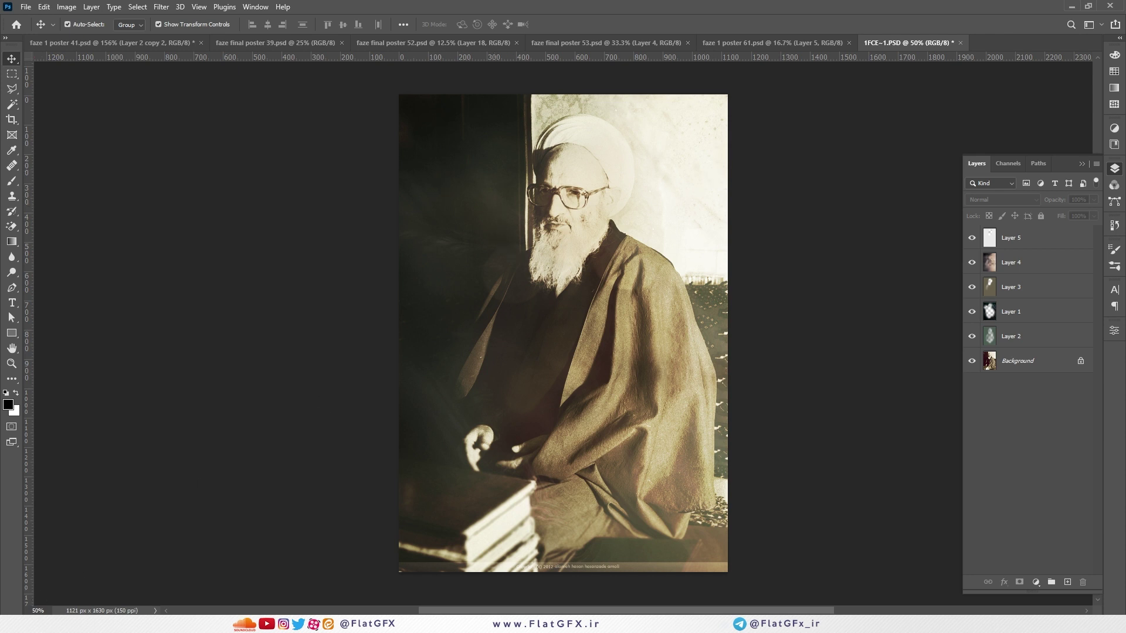
# In File Explorer's poster 71 folder, duplicate 0CDA~1.PSD in place and delete the copy
pyautogui.moveTo(44, 599)
pyautogui.click(106, 579)
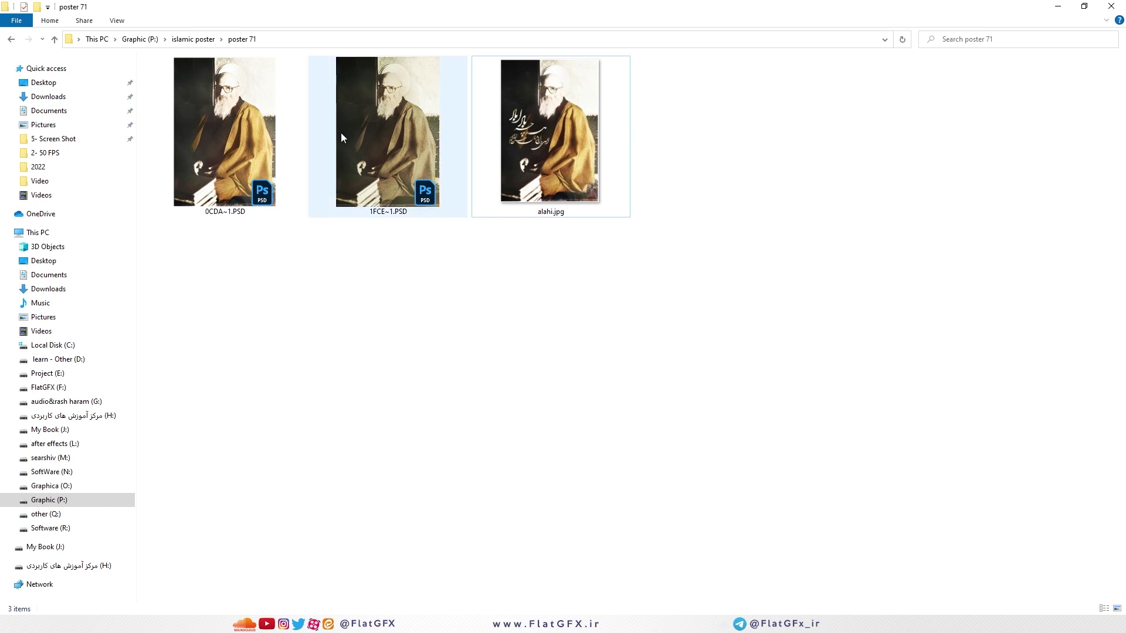
pyautogui.click(401, 191)
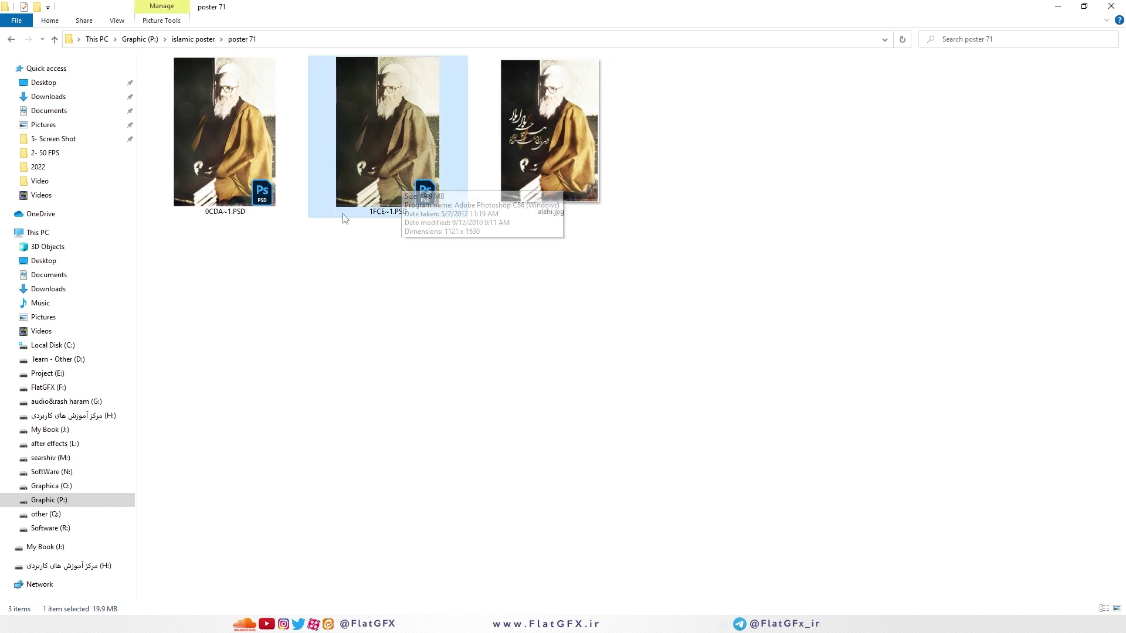
pyautogui.click(230, 170)
pyautogui.hotkey('ctrl', 'c')
pyautogui.hotkey('ctrl', 'v')
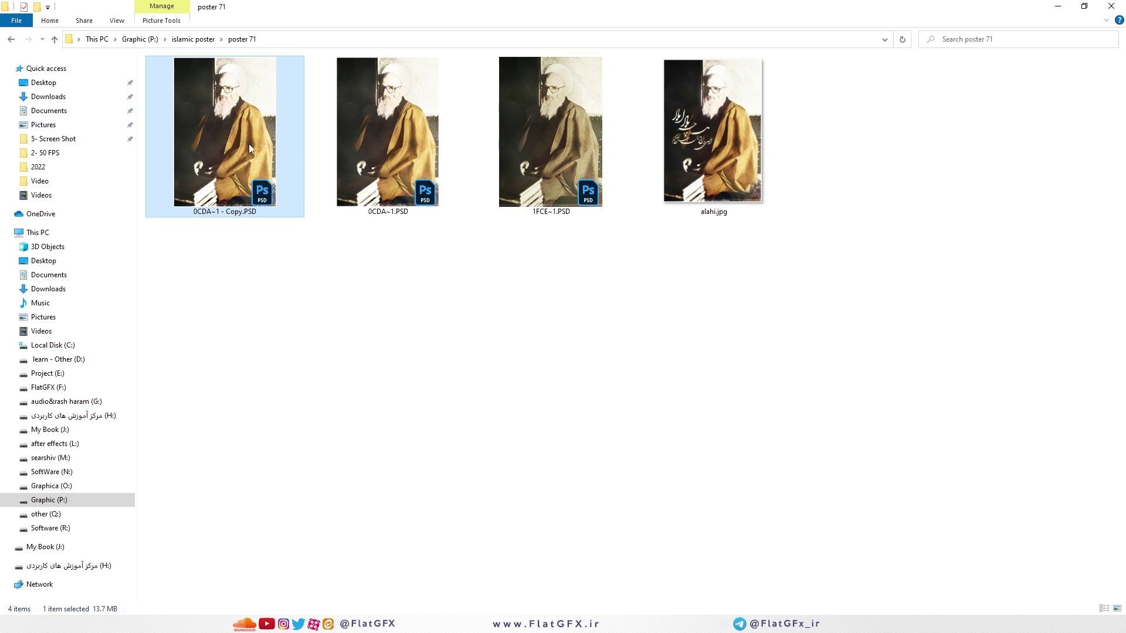
pyautogui.press('Delete')
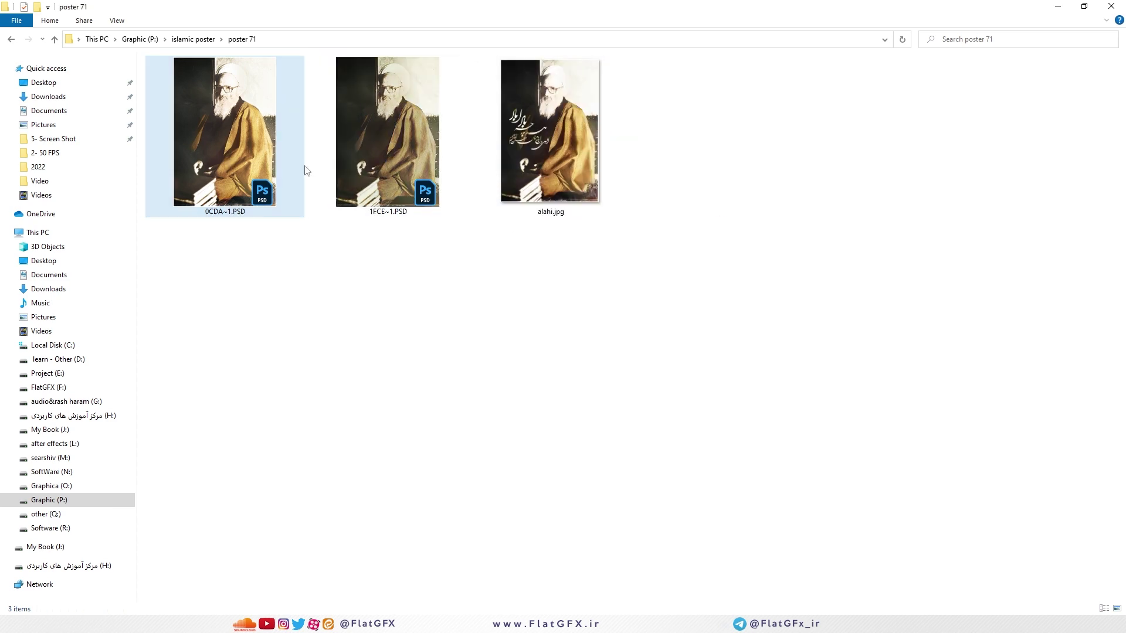
# Open alahi.jpg from the poster 71 folder to examine the finished poster
pyautogui.click(553, 147)
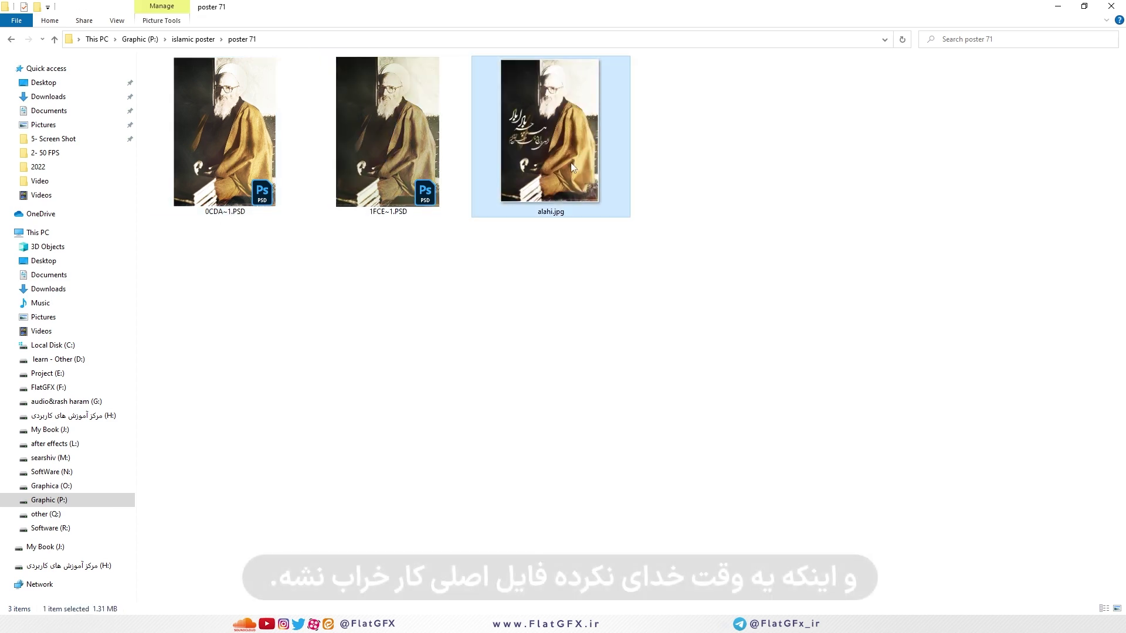
pyautogui.doubleClick(574, 164)
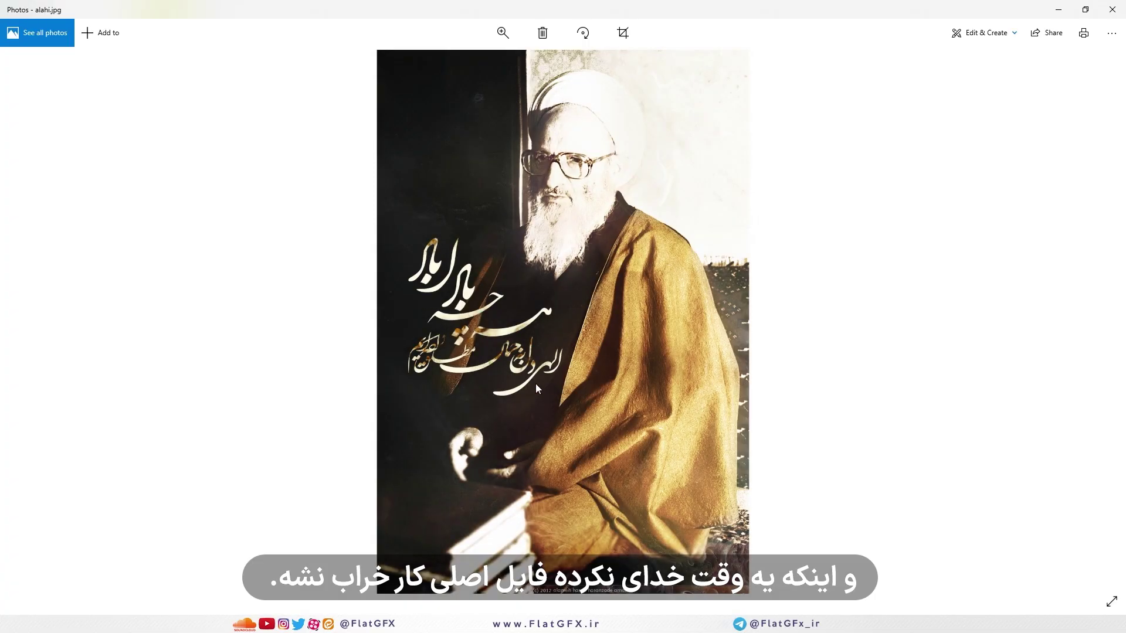
# Inspect the calligraphy, robe and portrait details of alahi.jpg up close and return to the islamic poster folder
pyautogui.scroll(5, 536, 383)
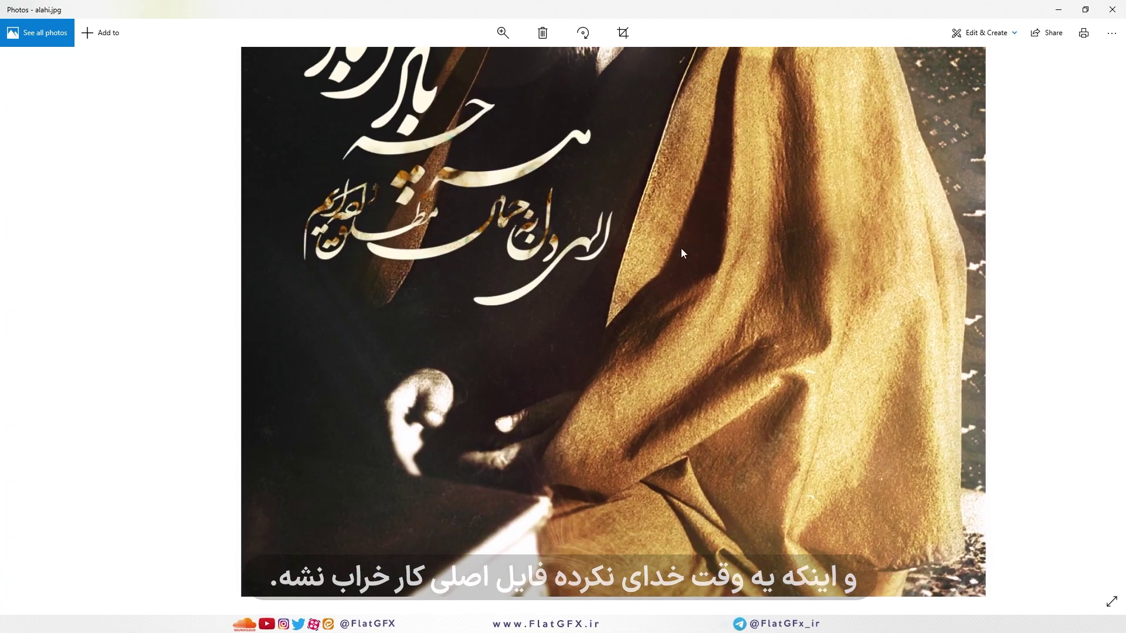
pyautogui.moveTo(681, 253); pyautogui.dragTo(660, 82)
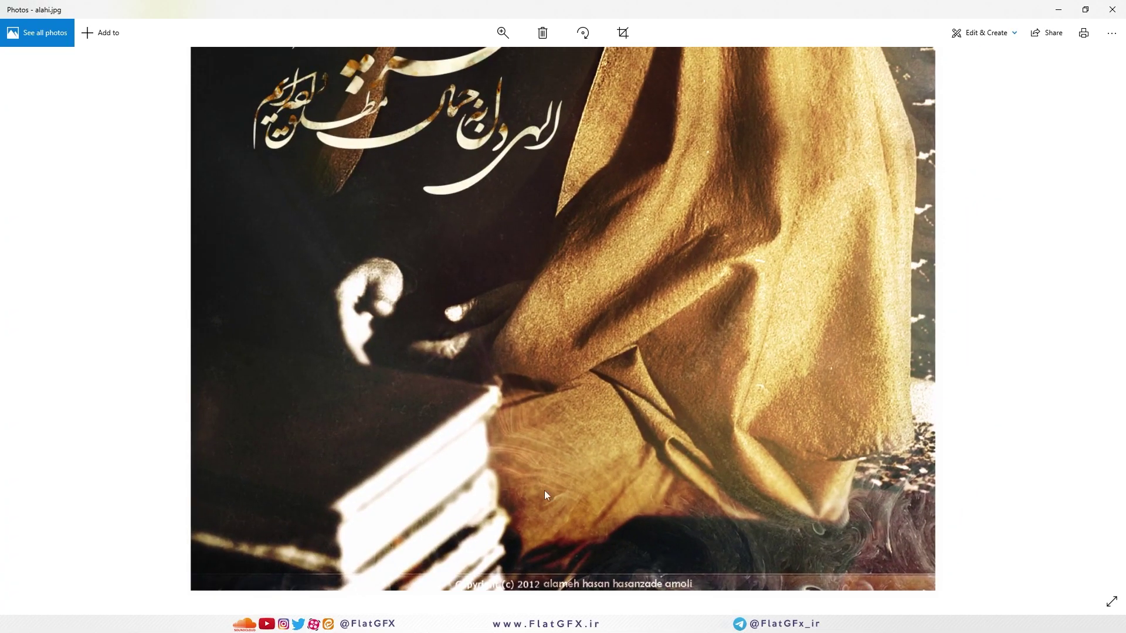
pyautogui.moveTo(552, 236); pyautogui.dragTo(557, 469)
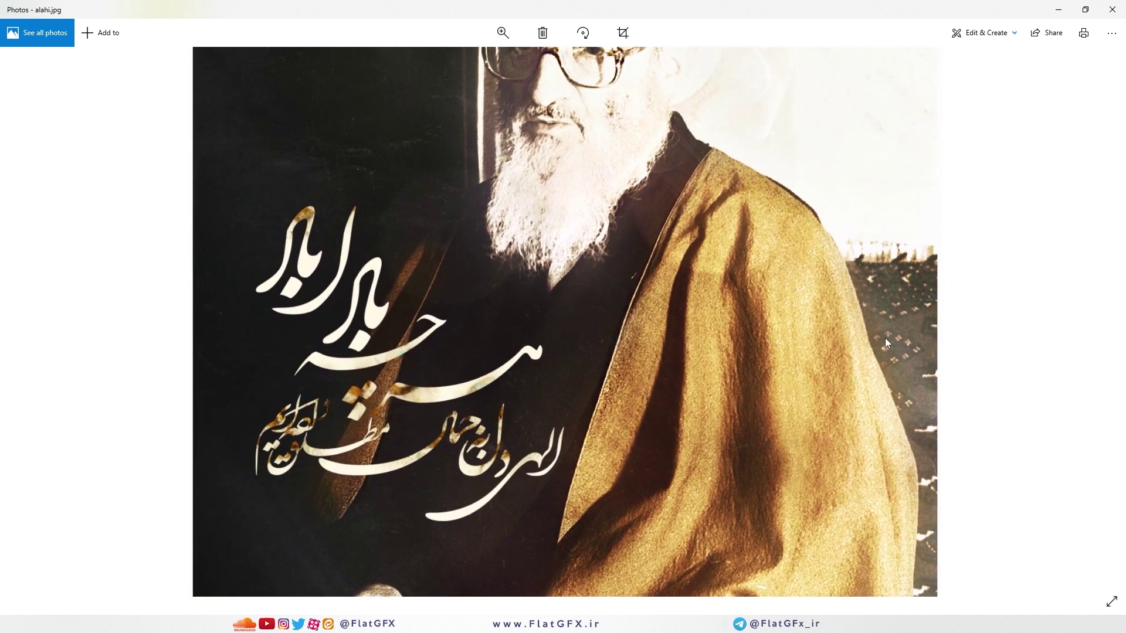
pyautogui.moveTo(849, 256); pyautogui.dragTo(885, 282)
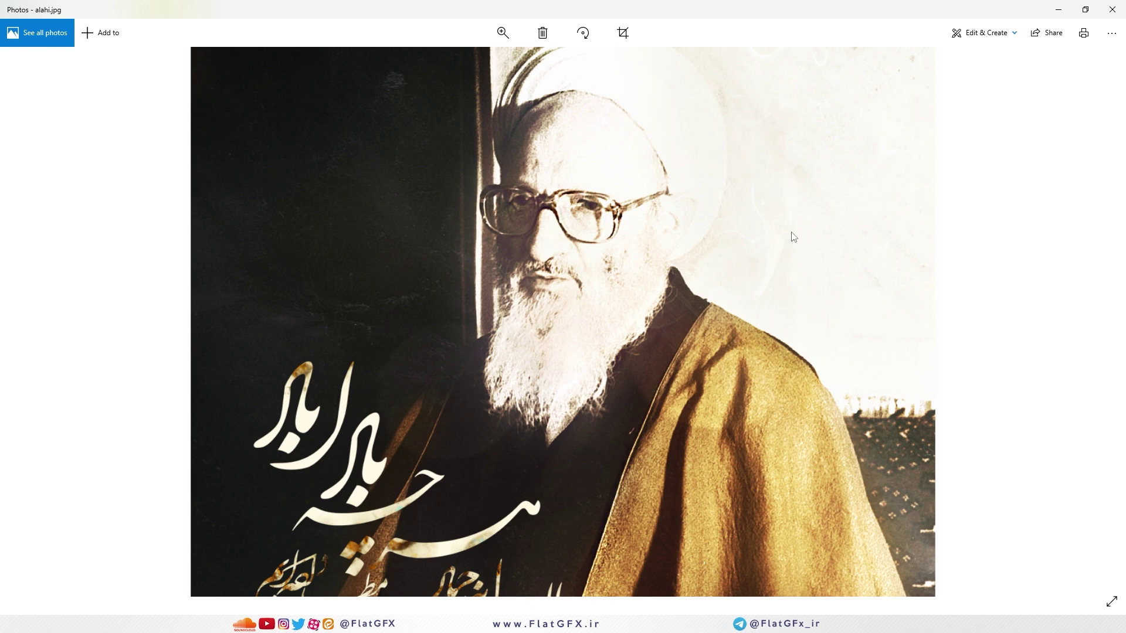
pyautogui.scroll(-3, 642, 231)
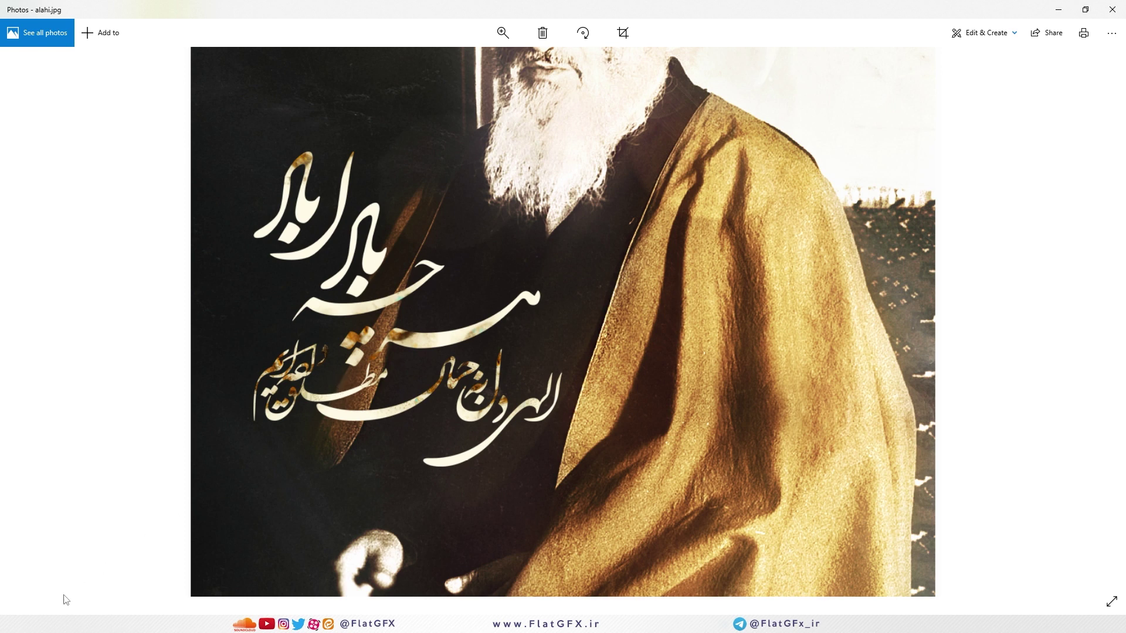
pyautogui.scroll(-3, 560, 214)
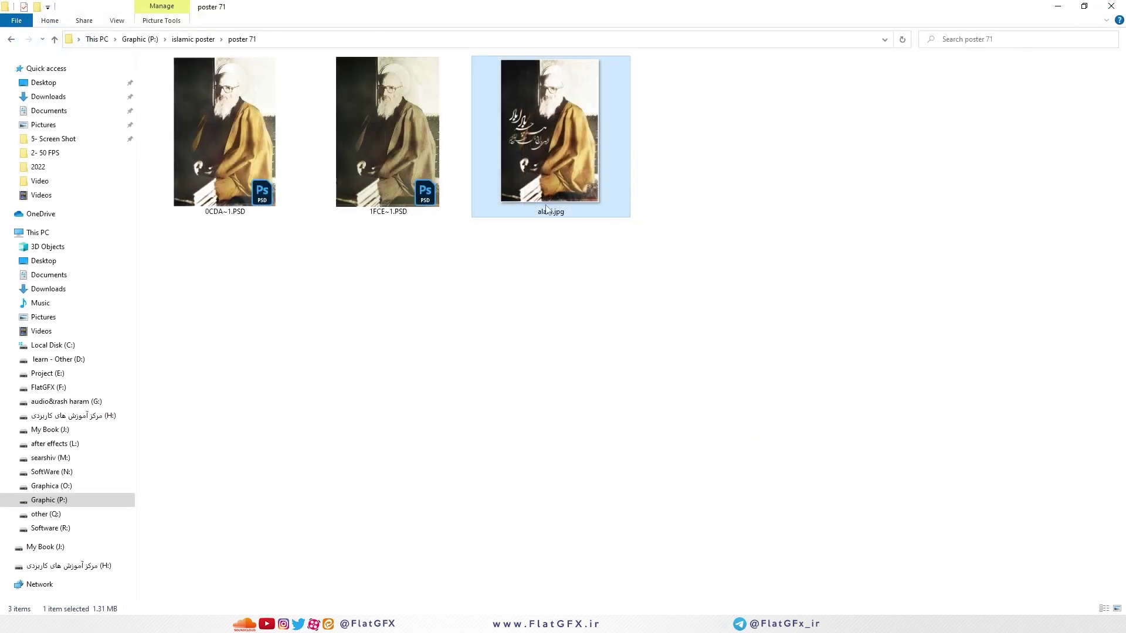
pyautogui.hotkey('alt', 'Up')
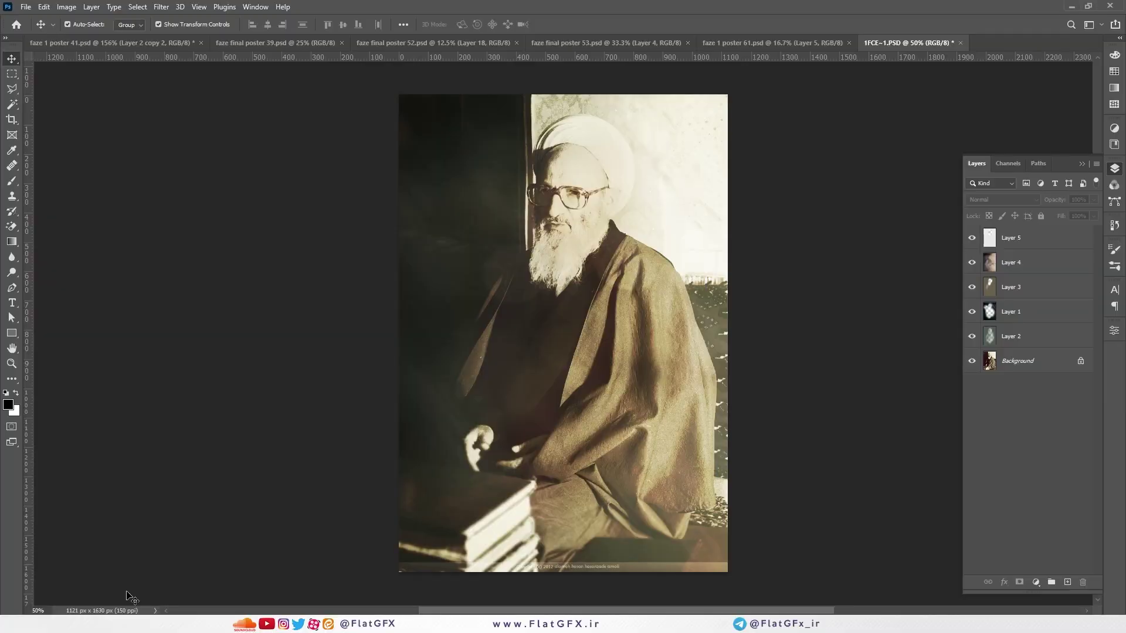
# In Photoshop, close 1FCE~1.PSD and faze 1 poster 41.psd without saving their changes
pyautogui.hotkey('ctrl', 'w')
pyautogui.click(558, 231)
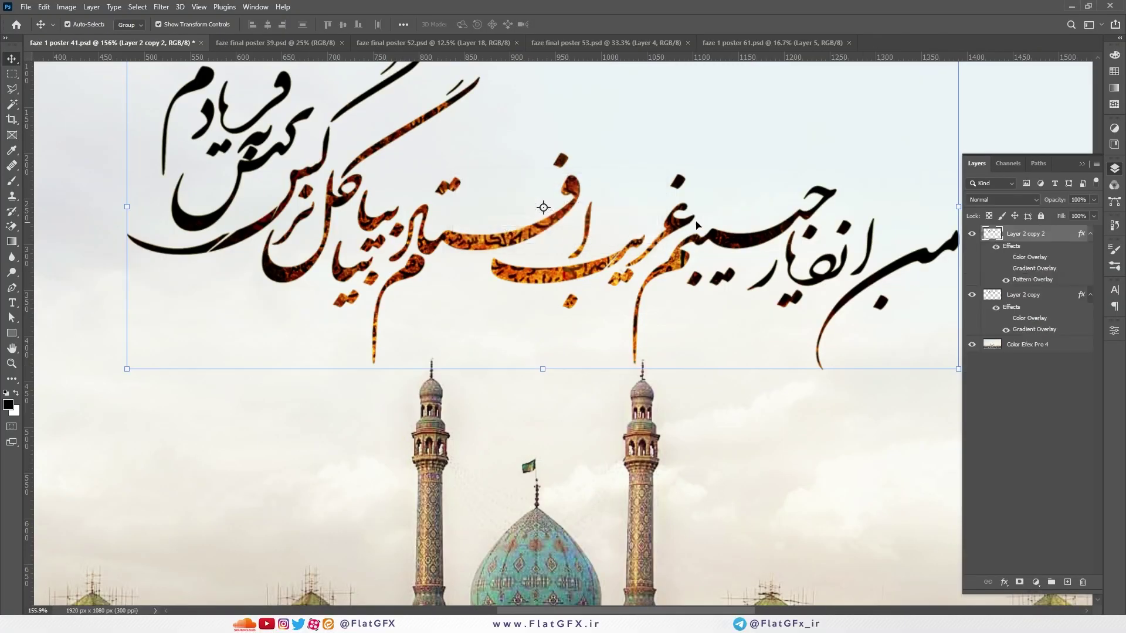
pyautogui.hotkey('ctrl', 'w')
pyautogui.click(558, 231)
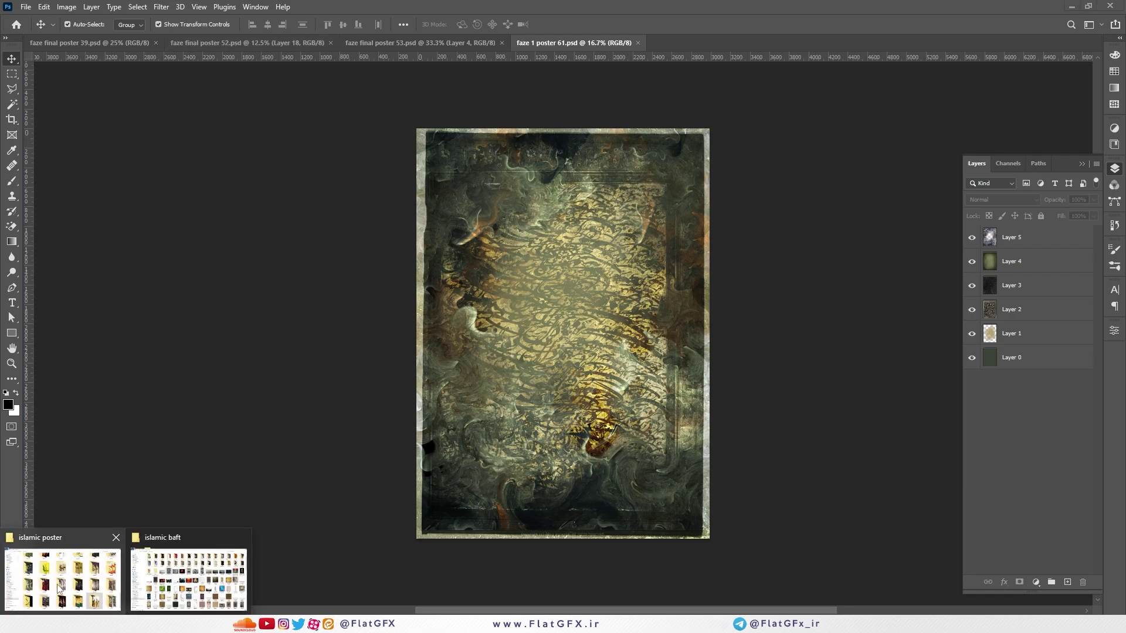
# In File Explorer, display the poster 61 folder as large thumbnails and open faze final poster 61.psd in Photoshop with no layer selected
pyautogui.click(50, 572)
pyautogui.doubleClick(224, 359)
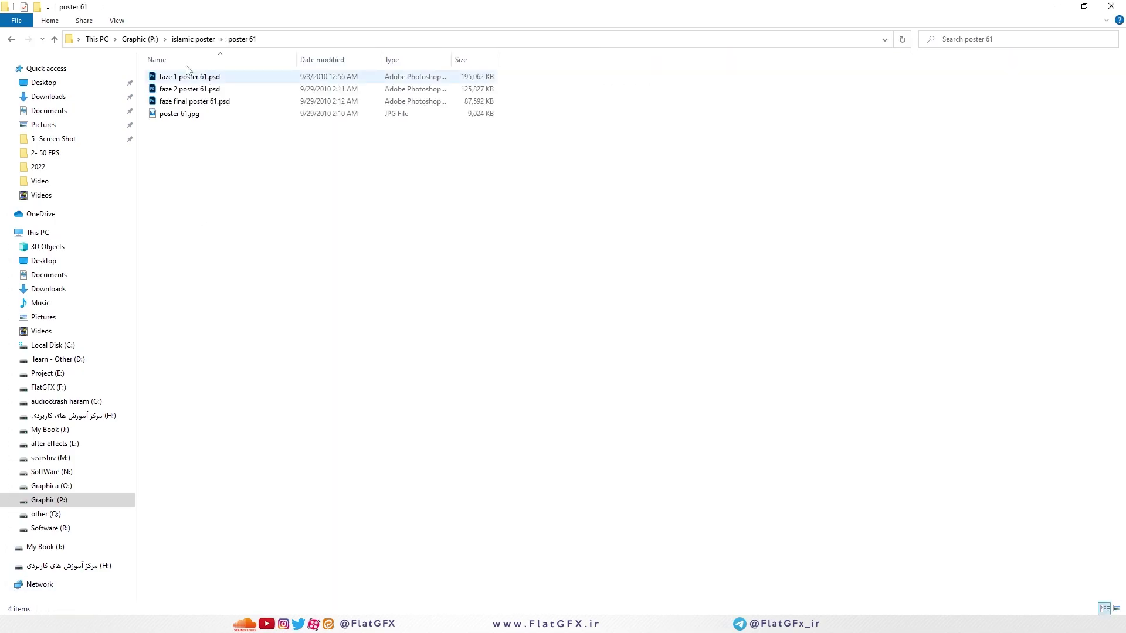
pyautogui.click(117, 20)
pyautogui.click(141, 36)
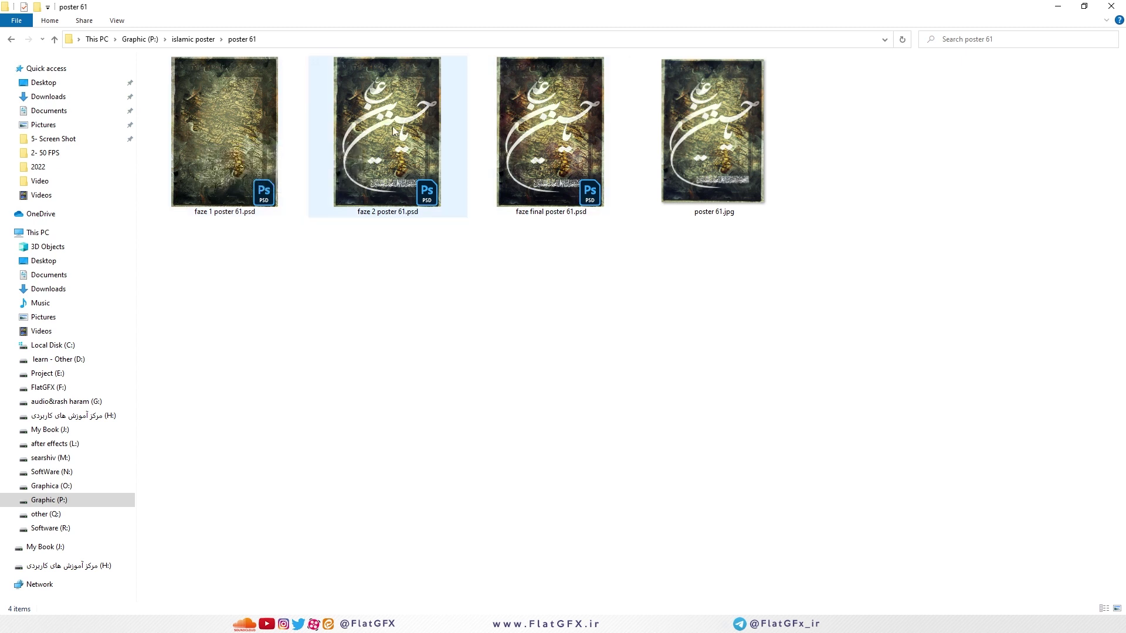
pyautogui.click(686, 141)
pyautogui.click(317, 408)
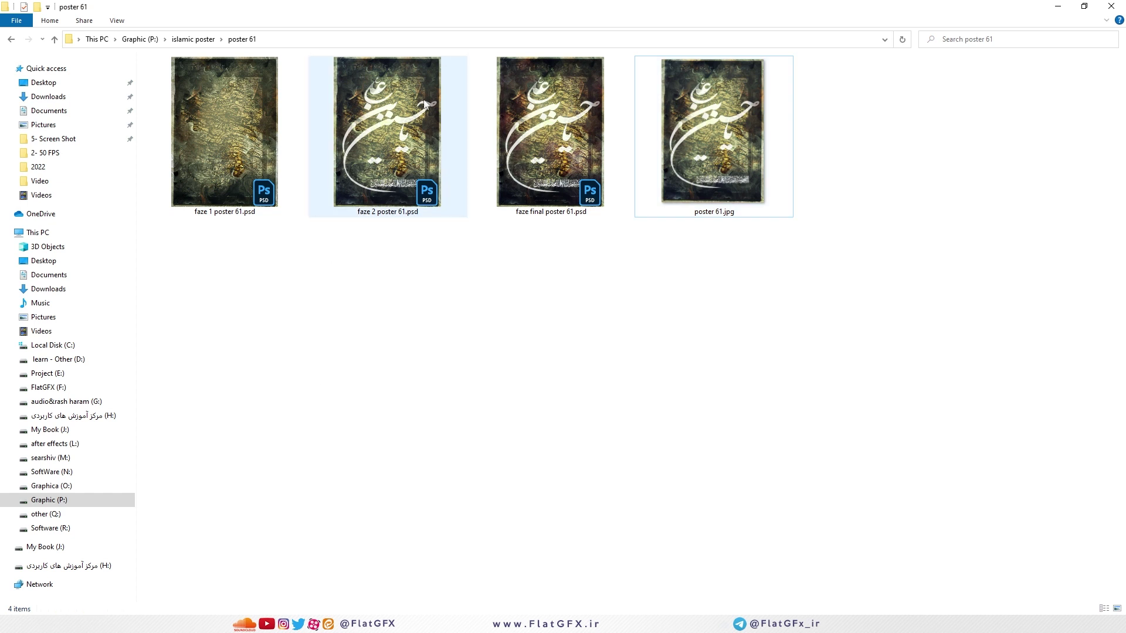
pyautogui.doubleClick(597, 119)
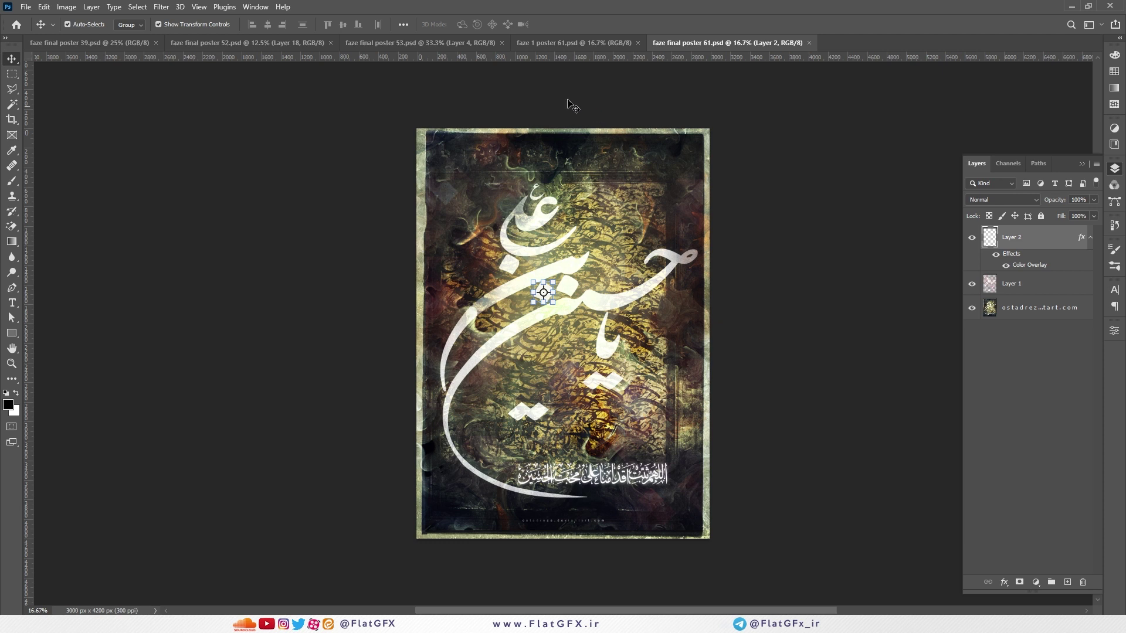
pyautogui.click(573, 102)
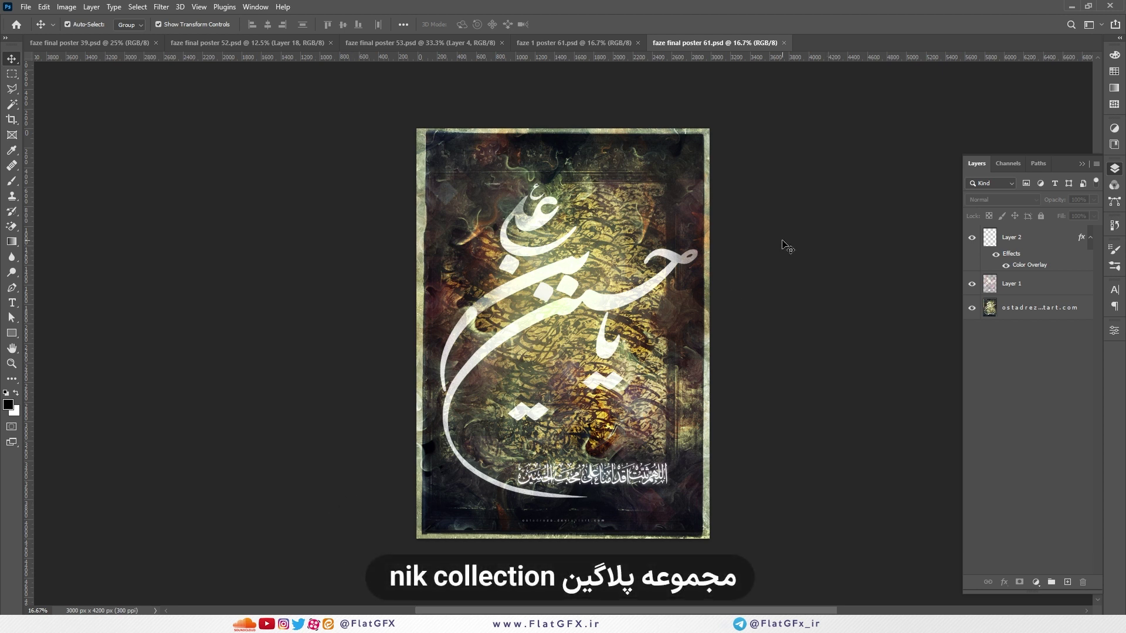
# Preview Layer 1 of faze final poster 61.psd in Normal blending mode, restore its original blending and deselect it
pyautogui.click(1008, 291)
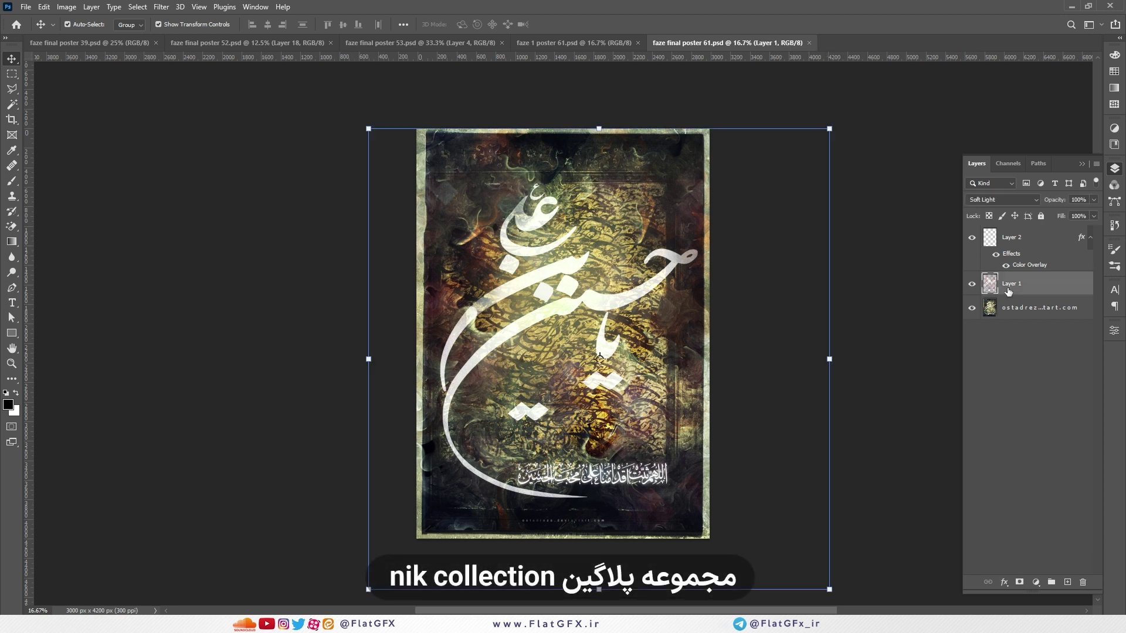
pyautogui.click(1001, 198)
pyautogui.click(991, 204)
pyautogui.click(997, 199)
pyautogui.click(984, 201)
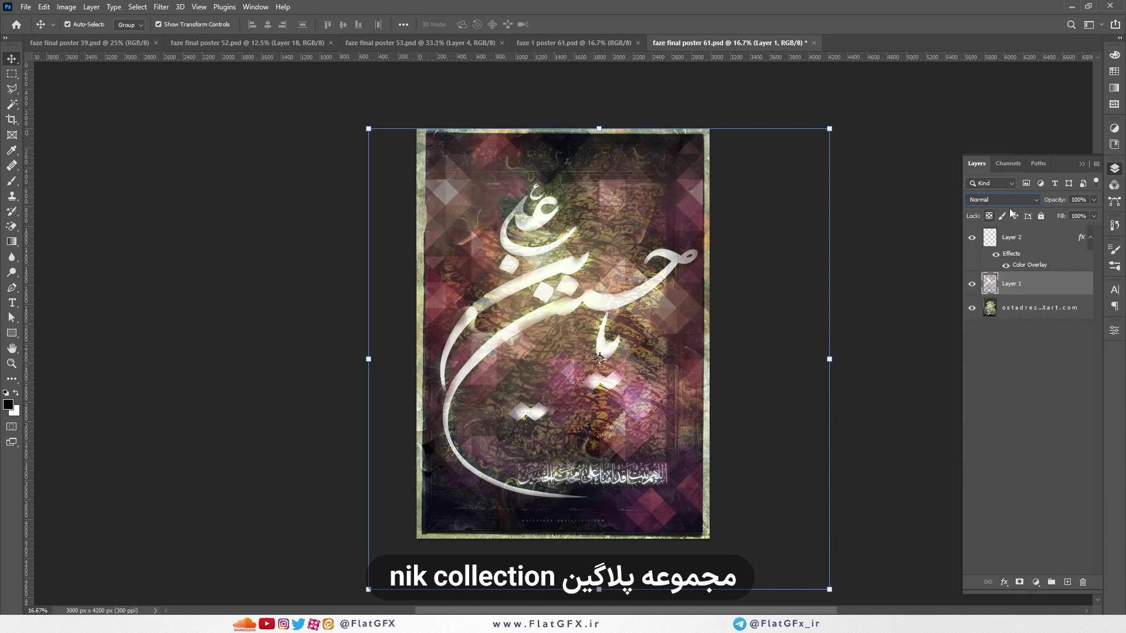
pyautogui.click(887, 213)
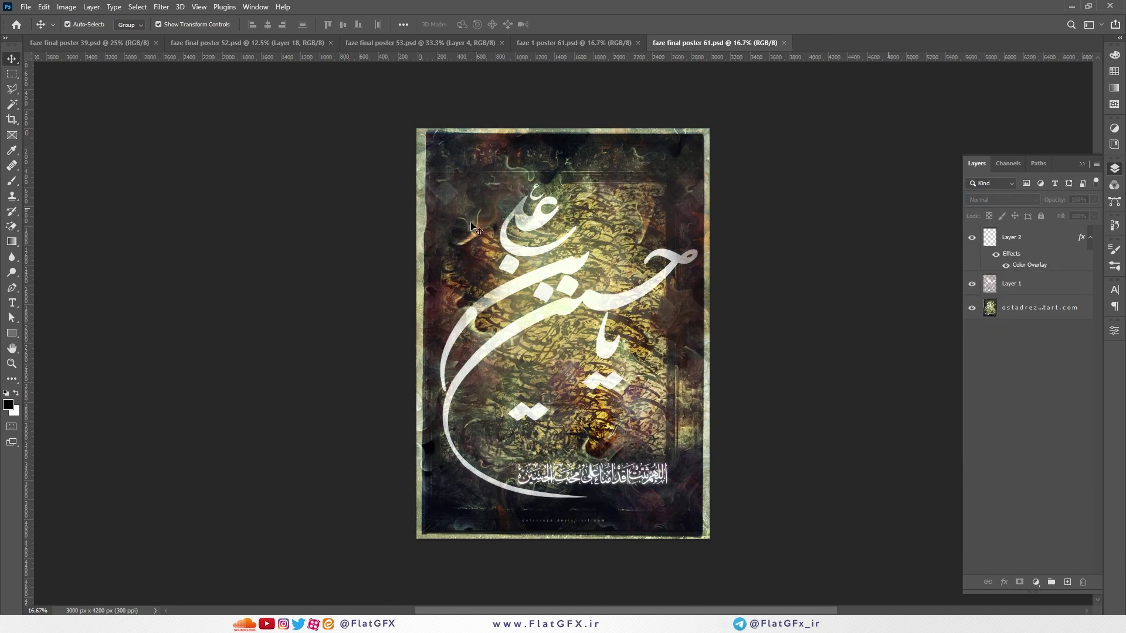
# Try merging all three layers of faze final poster 61.psd into one, look over the available filters, and undo the merge
pyautogui.scroll(2, 542, 240)
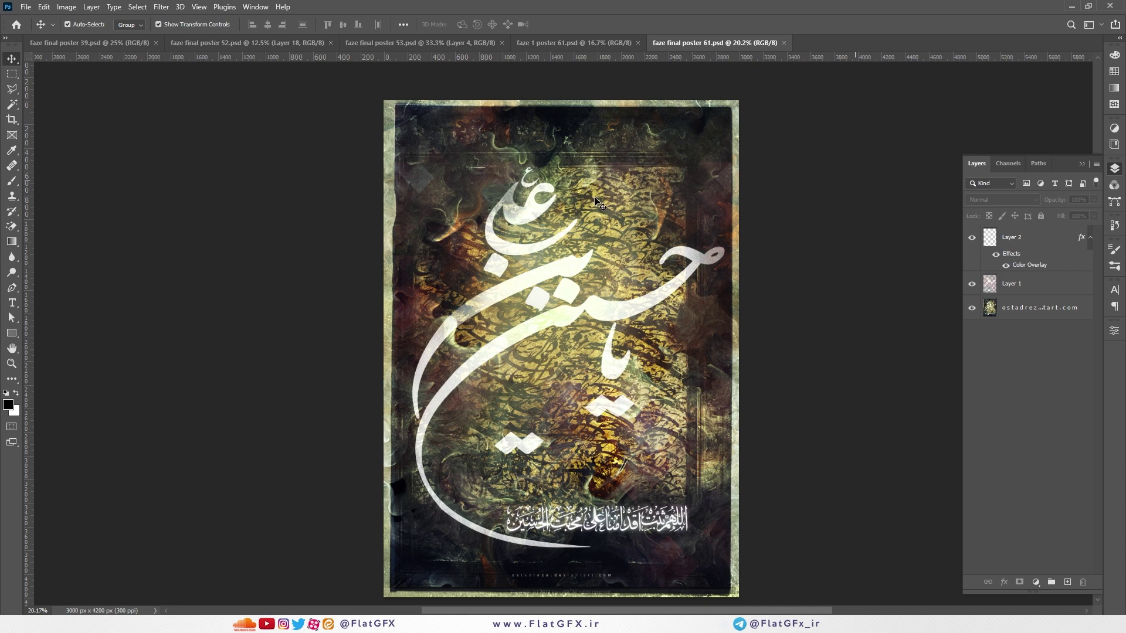
pyautogui.click(1041, 248)
pyautogui.keyDown('shift'); pyautogui.click(1038, 292); pyautogui.keyUp('shift')
pyautogui.rightClick(1035, 292)
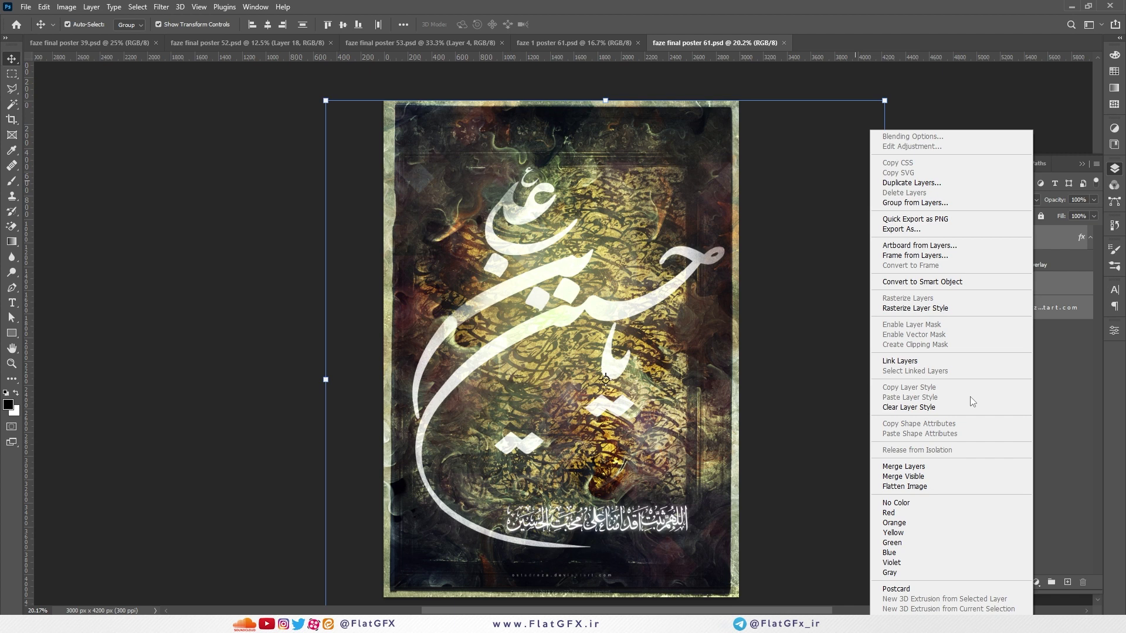
pyautogui.click(924, 464)
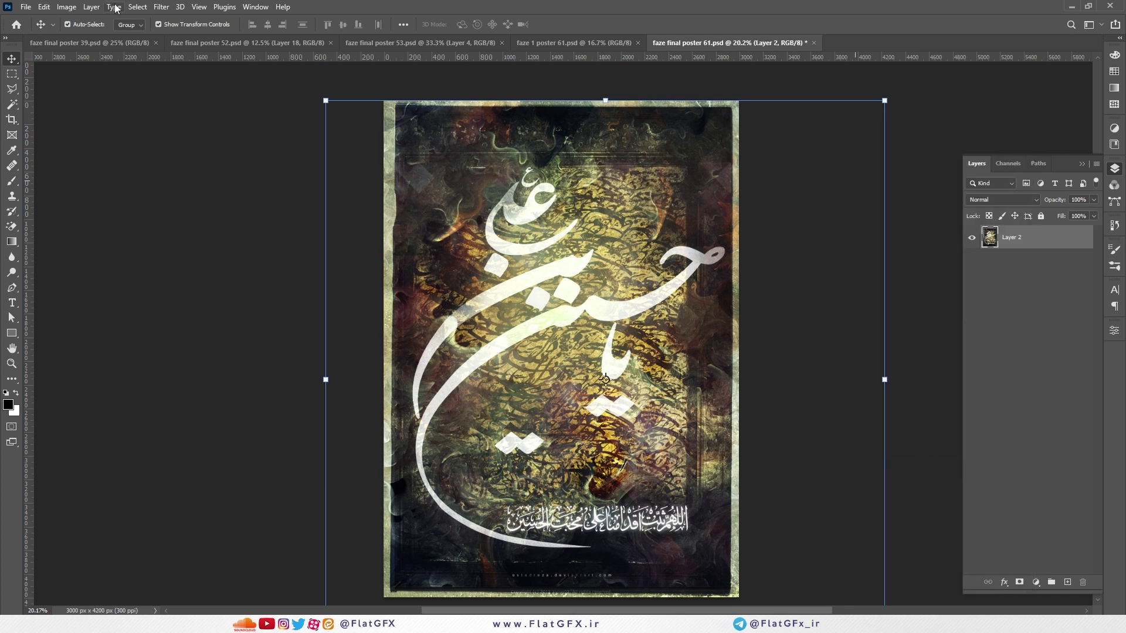
pyautogui.click(161, 7)
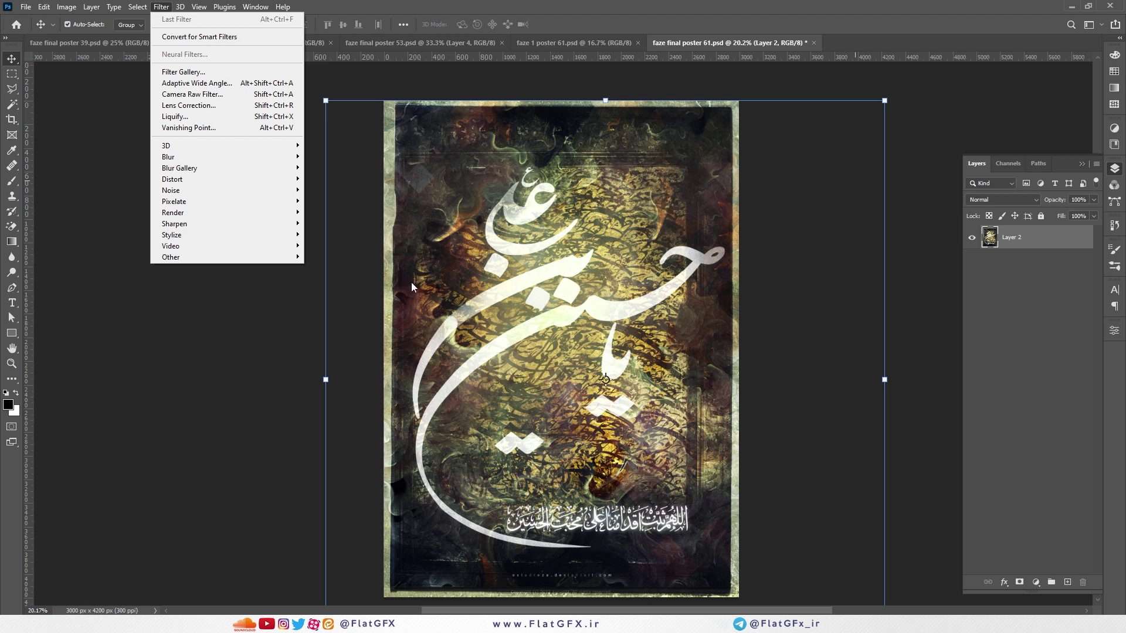
pyautogui.press('Escape')
pyautogui.hotkey('ctrl', 'z')
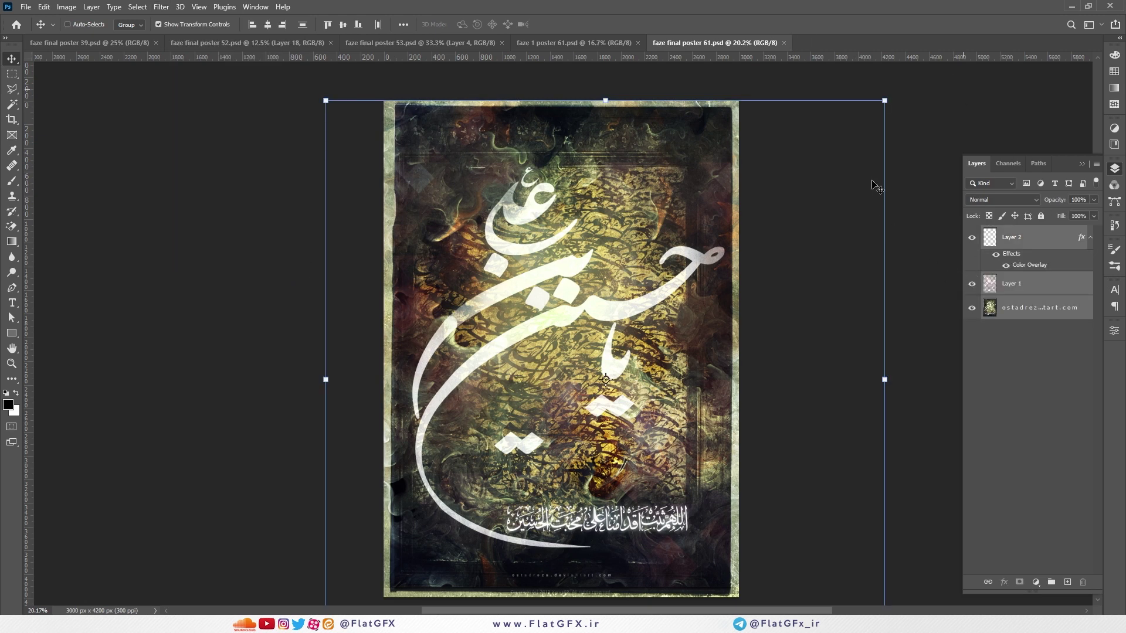
pyautogui.keyDown('ctrl'); pyautogui.click(962, 111); pyautogui.keyUp('ctrl')
pyautogui.click(561, 281)
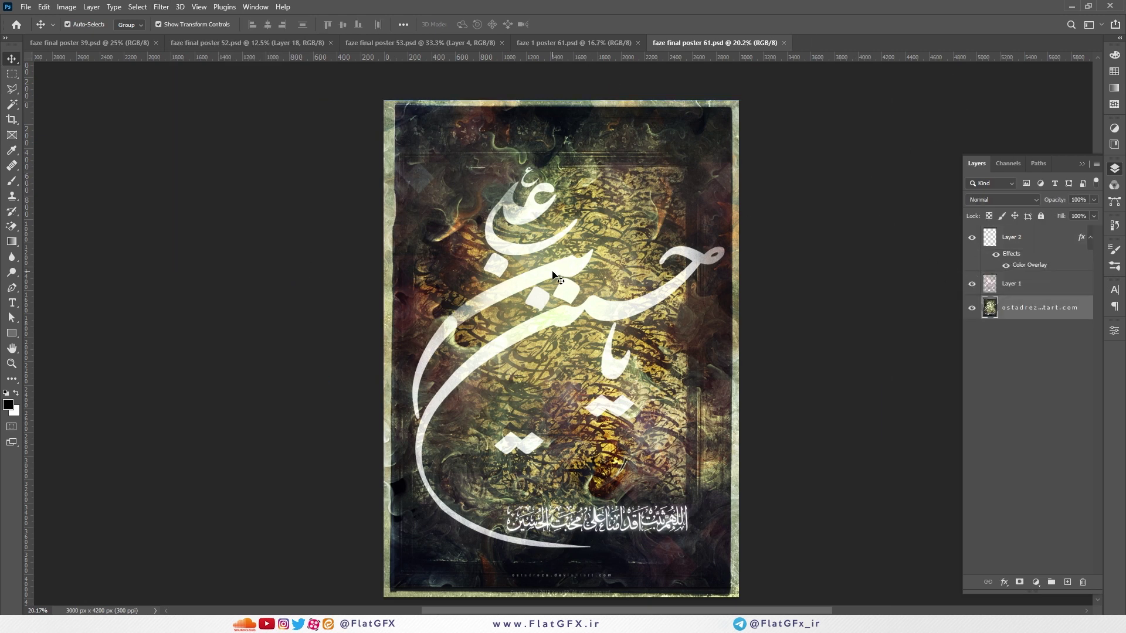
# Hide and show Layer 1, set its blending mode to Normal and shift the texture slightly up and left
pyautogui.click(972, 285)
pyautogui.click(971, 284)
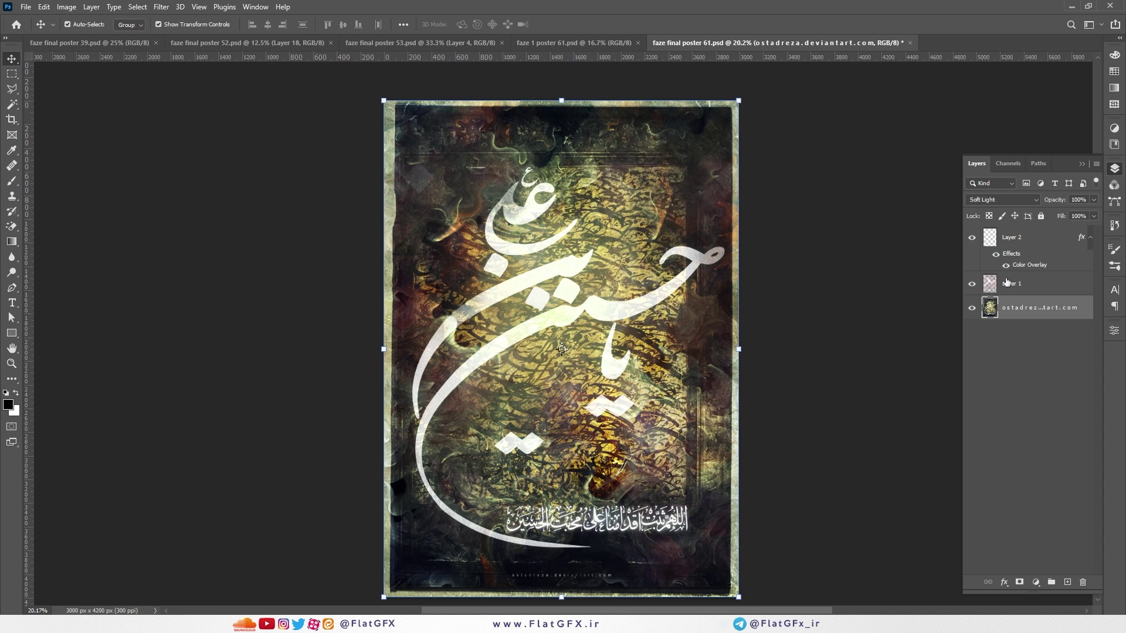
pyautogui.click(1011, 283)
pyautogui.click(1003, 199)
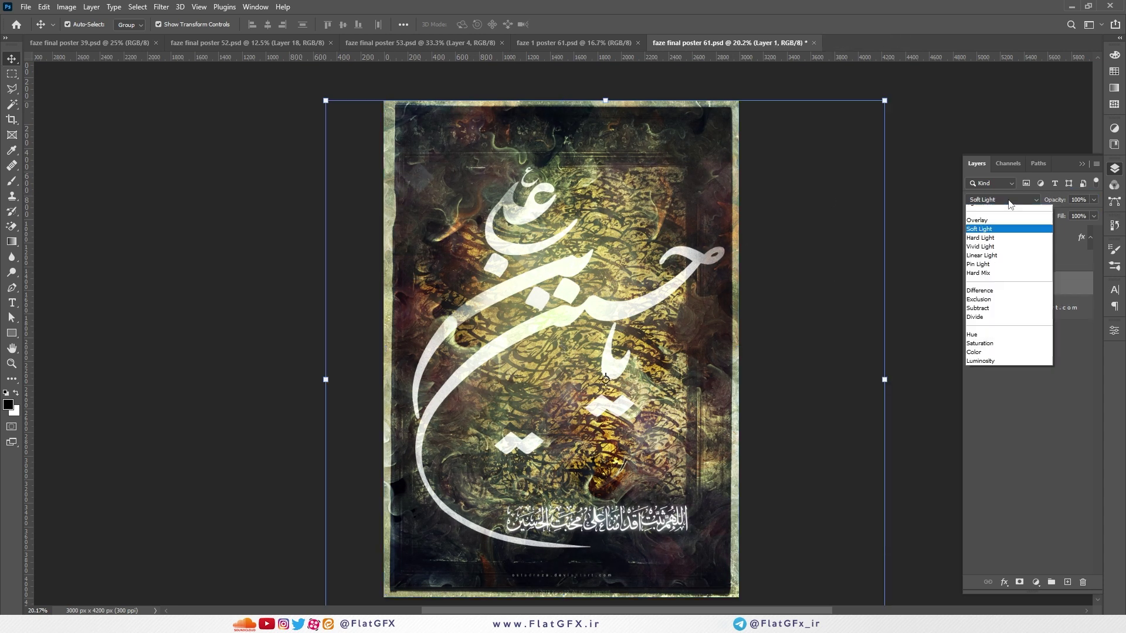
pyautogui.click(984, 207)
pyautogui.moveTo(436, 191); pyautogui.dragTo(413, 238)
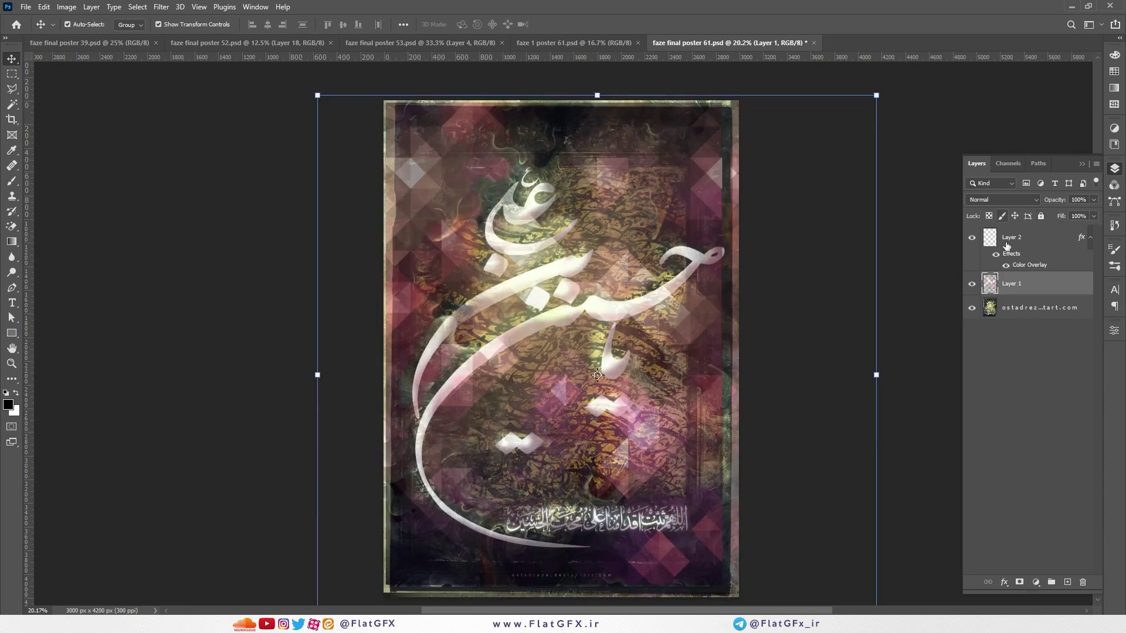
# Try stacking three duplicates of Layer 1 and nudging the top two slightly sideways, and remove the copies again
pyautogui.moveTo(1026, 283); pyautogui.dragTo(1067, 581)
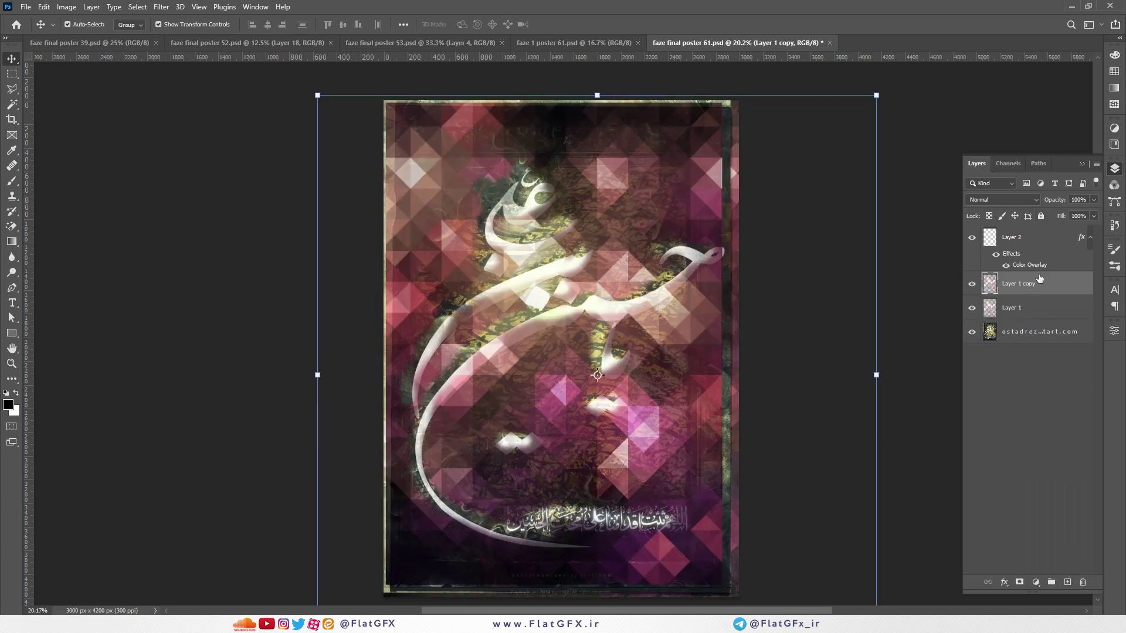
pyautogui.keyDown('shift'); pyautogui.click(1044, 305); pyautogui.keyUp('shift')
pyautogui.moveTo(1041, 306); pyautogui.dragTo(1067, 582)
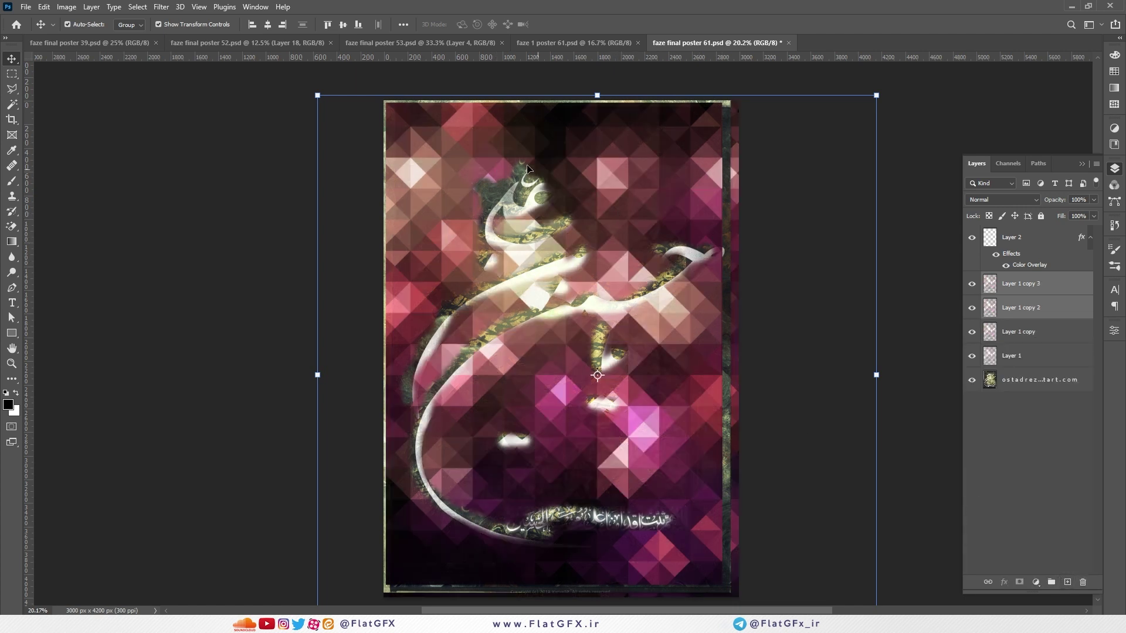
pyautogui.moveTo(623, 168); pyautogui.dragTo(629, 169)
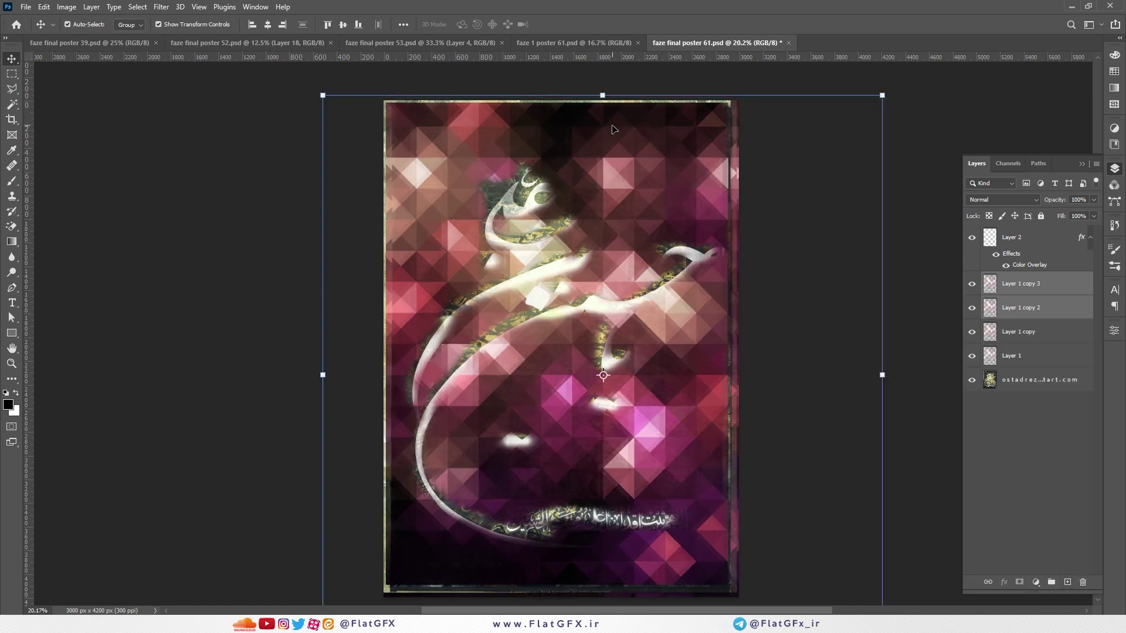
pyautogui.hotkey('ctrl', 'z')
pyautogui.hotkey('ctrl', 'z')
pyautogui.hotkey('ctrl', 'z')
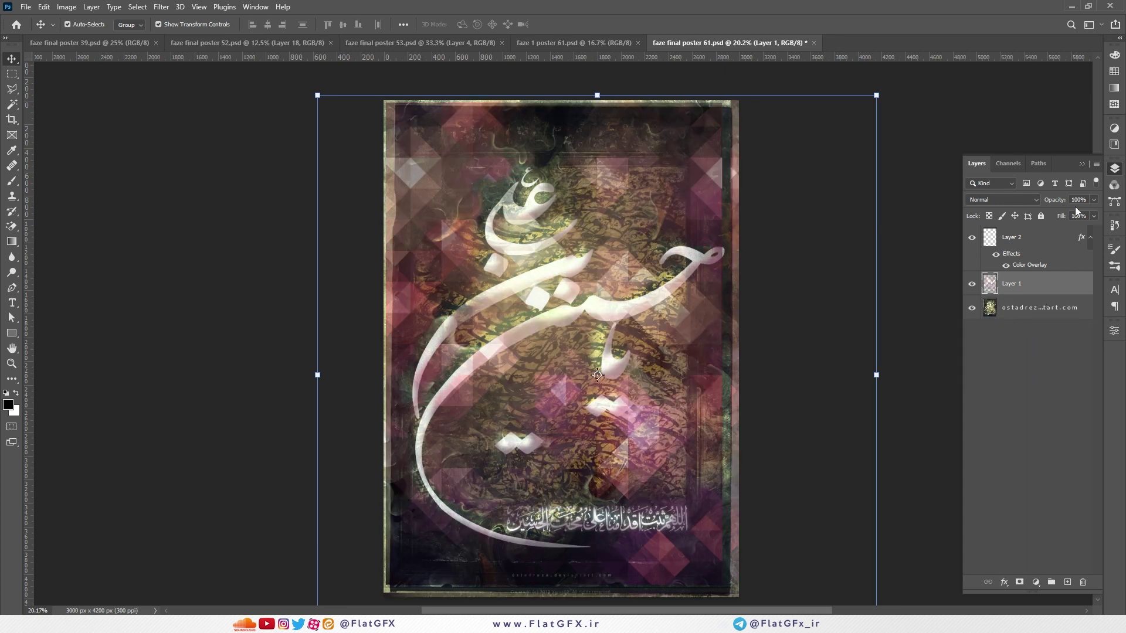
# Restore faze final poster 61.psd to its opening history snapshot and display the layers of faze 1 poster 61.psd
pyautogui.click(1114, 225)
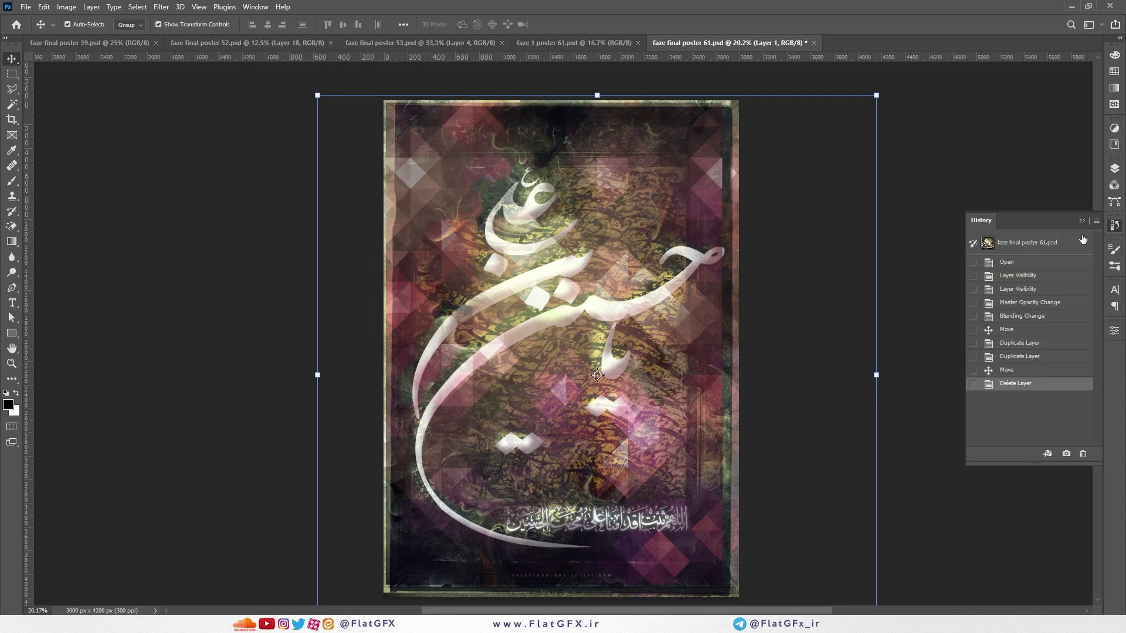
pyautogui.click(1007, 246)
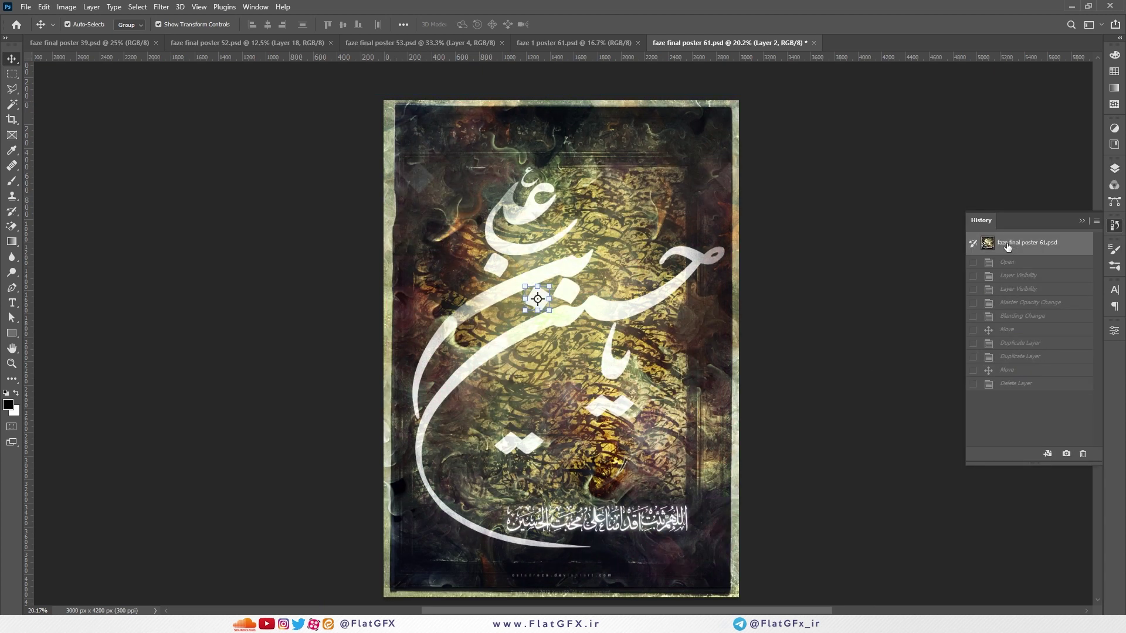
pyautogui.click(589, 44)
pyautogui.click(1113, 168)
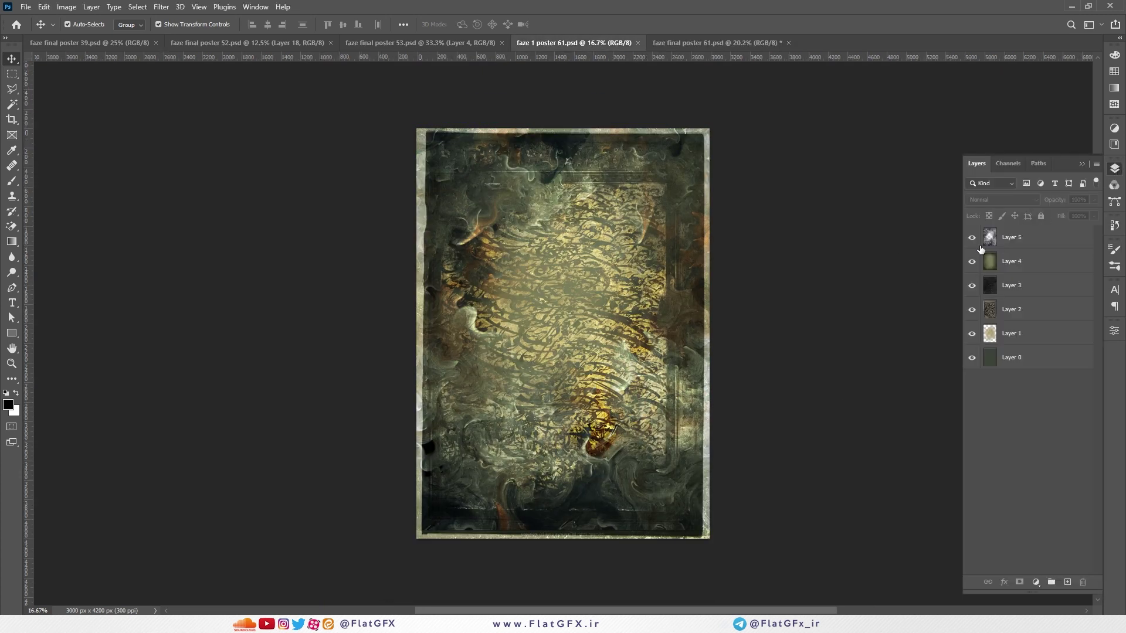
# Hide the upper layers of faze 1 poster 61.psd, reveal Layer 1 and Layer 2 in turn over Layer 0, and select Layer 2
pyautogui.click(971, 333)
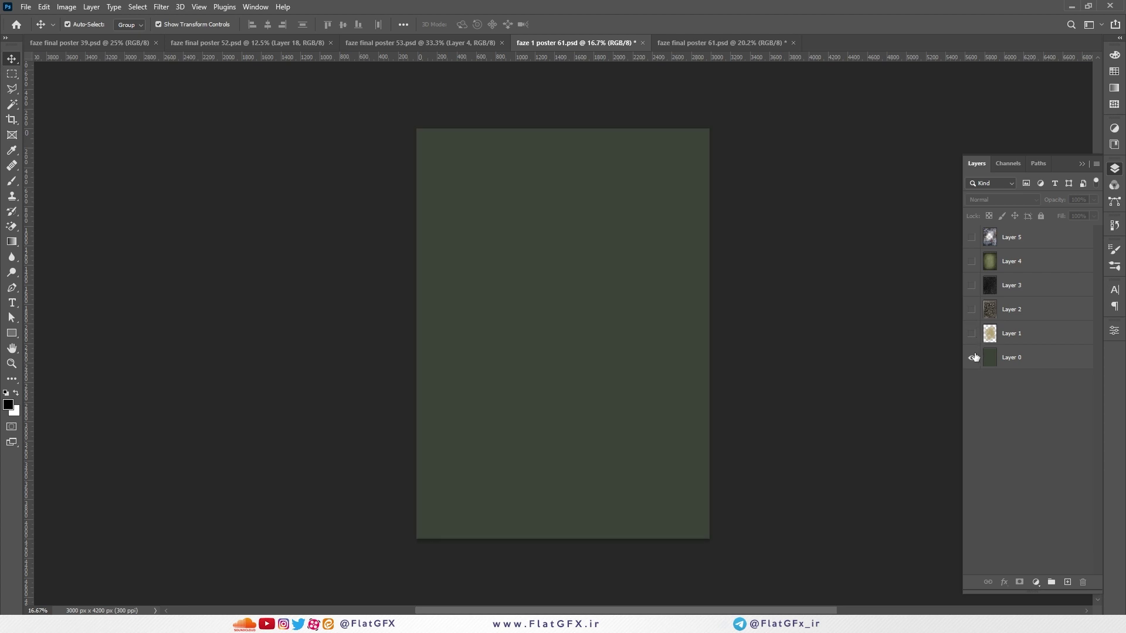
pyautogui.click(971, 357)
pyautogui.click(972, 357)
pyautogui.click(972, 333)
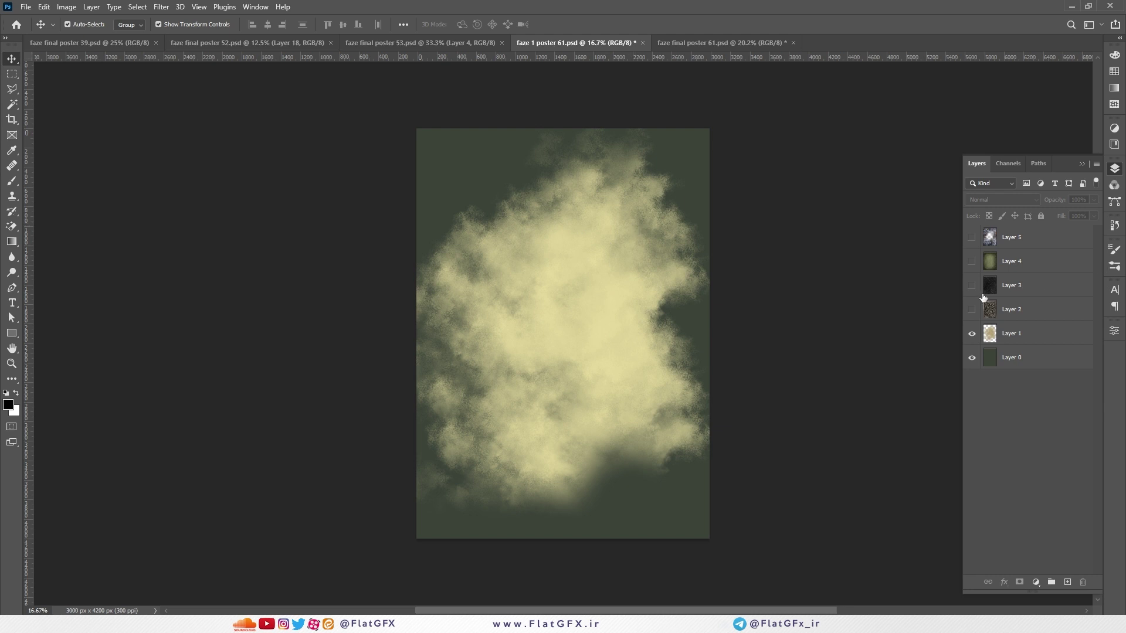
pyautogui.click(971, 309)
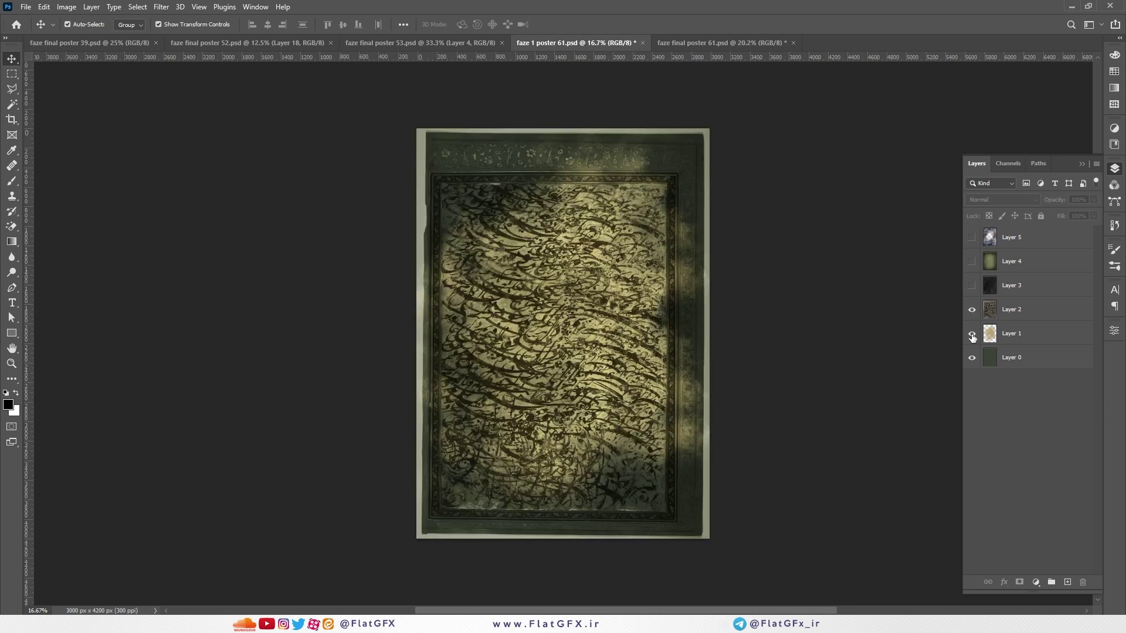
pyautogui.click(1025, 309)
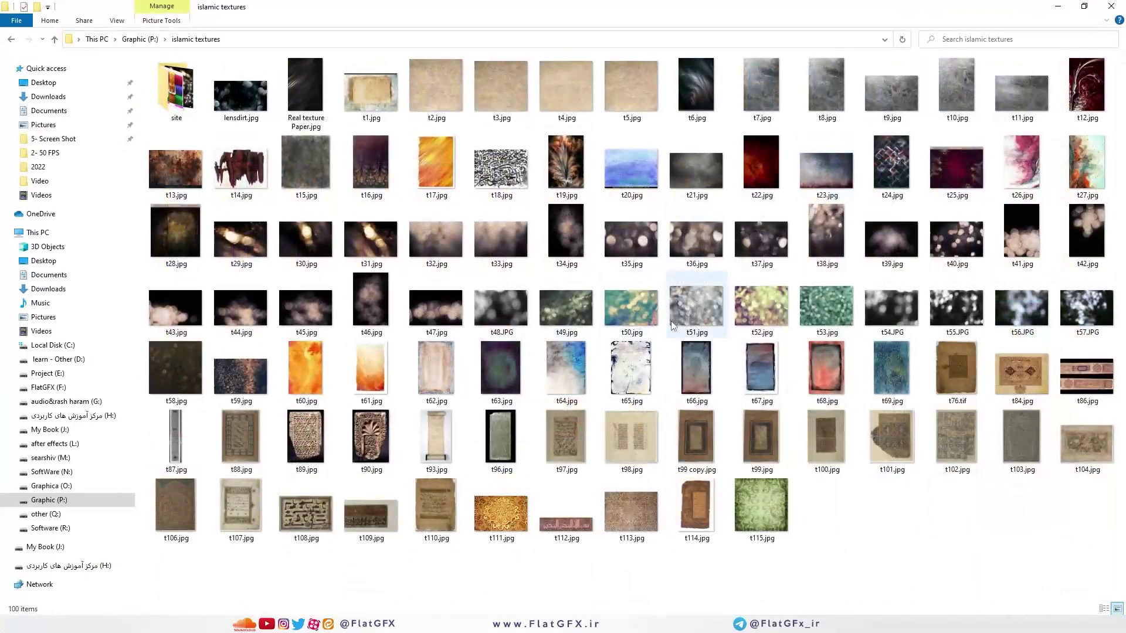
# View the source texture t100.jpg in the islamic textures folder and return to the poster document
pyautogui.doubleClick(825, 432)
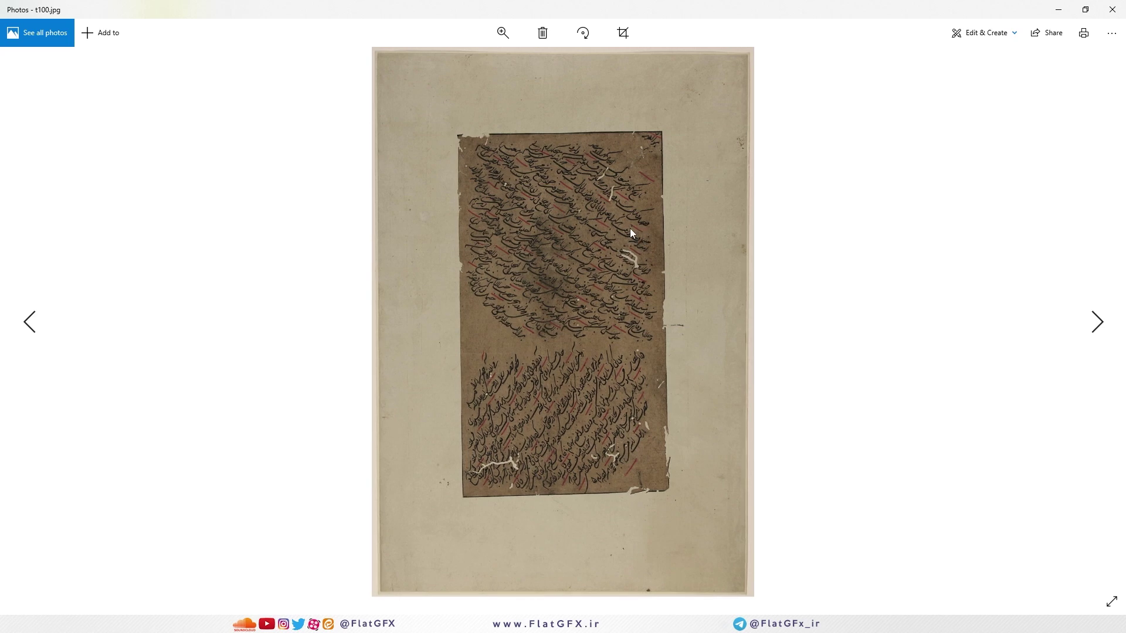
pyautogui.click(1112, 9)
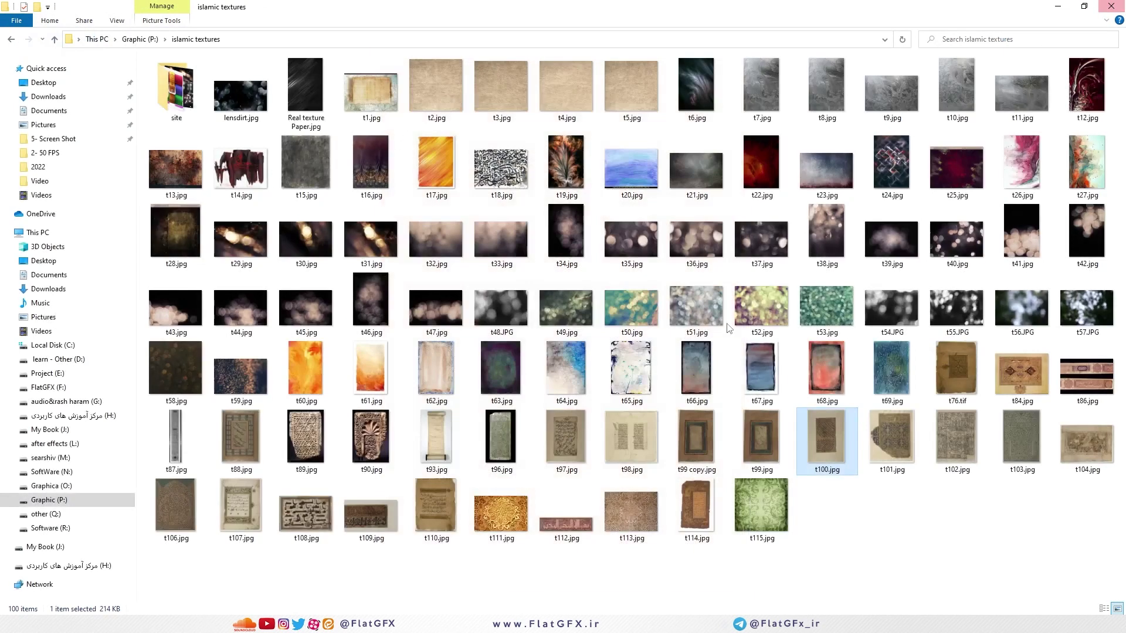
pyautogui.doubleClick(842, 439)
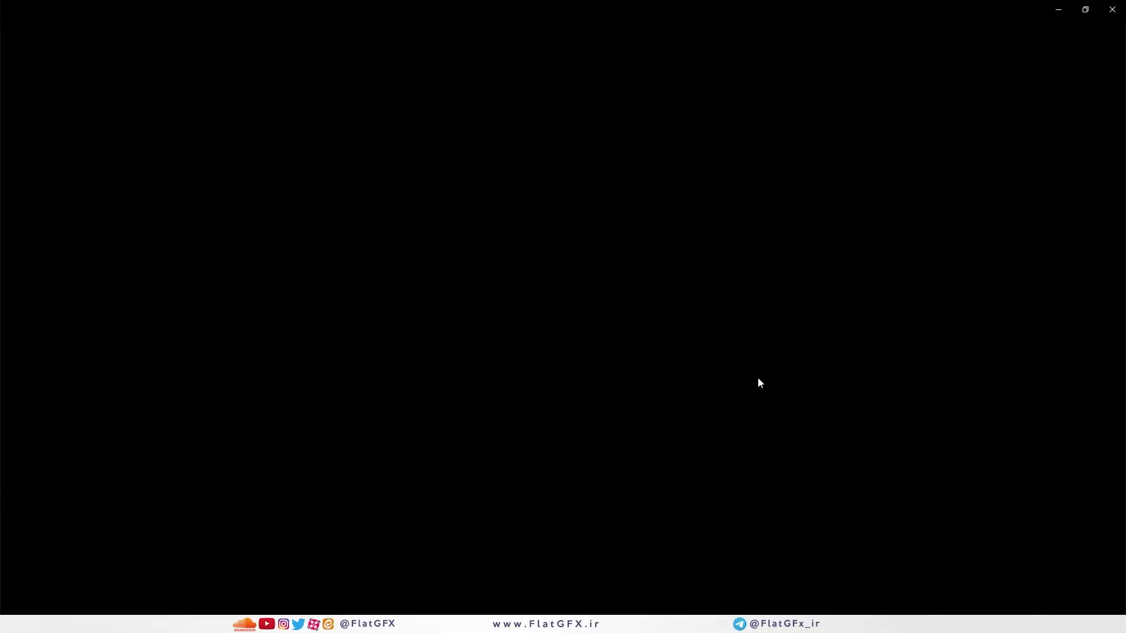
pyautogui.click(1111, 7)
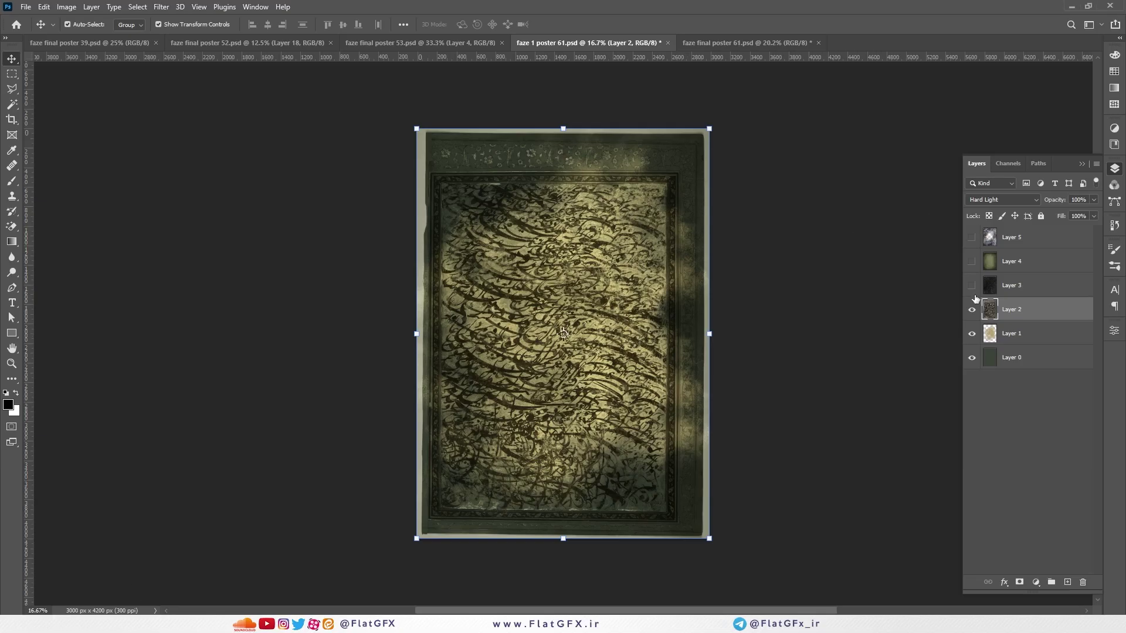
# Compare Layers 2 and 3 by toggling their visibility, and try shifting Layer 3 slightly left with Layer 2 hidden
pyautogui.click(972, 309)
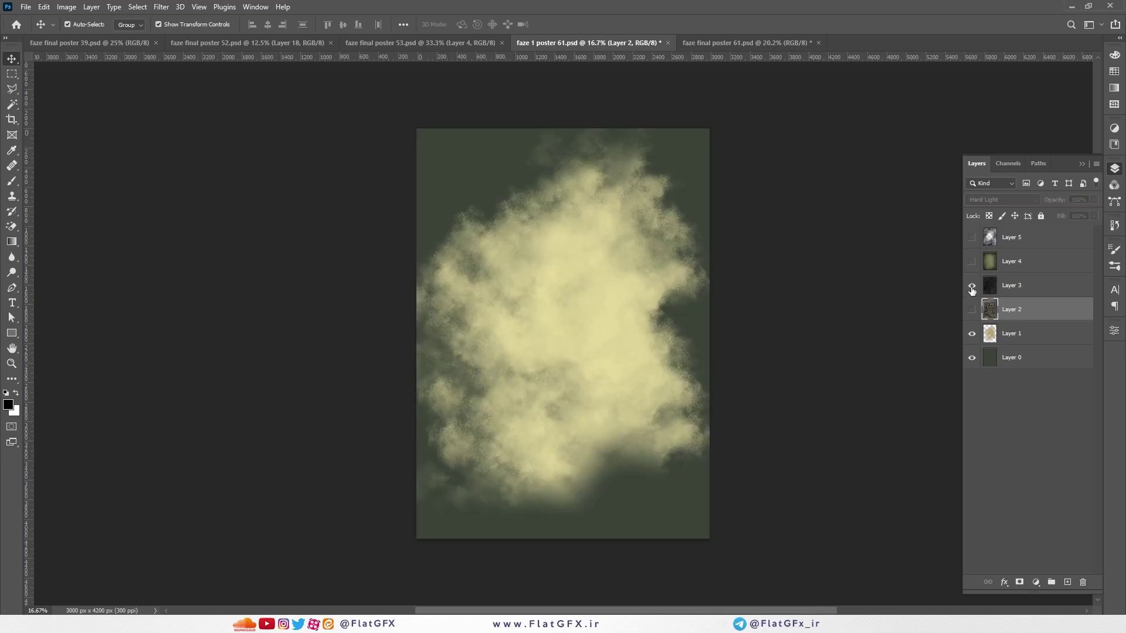
pyautogui.click(972, 309)
pyautogui.click(998, 286)
pyautogui.click(972, 287)
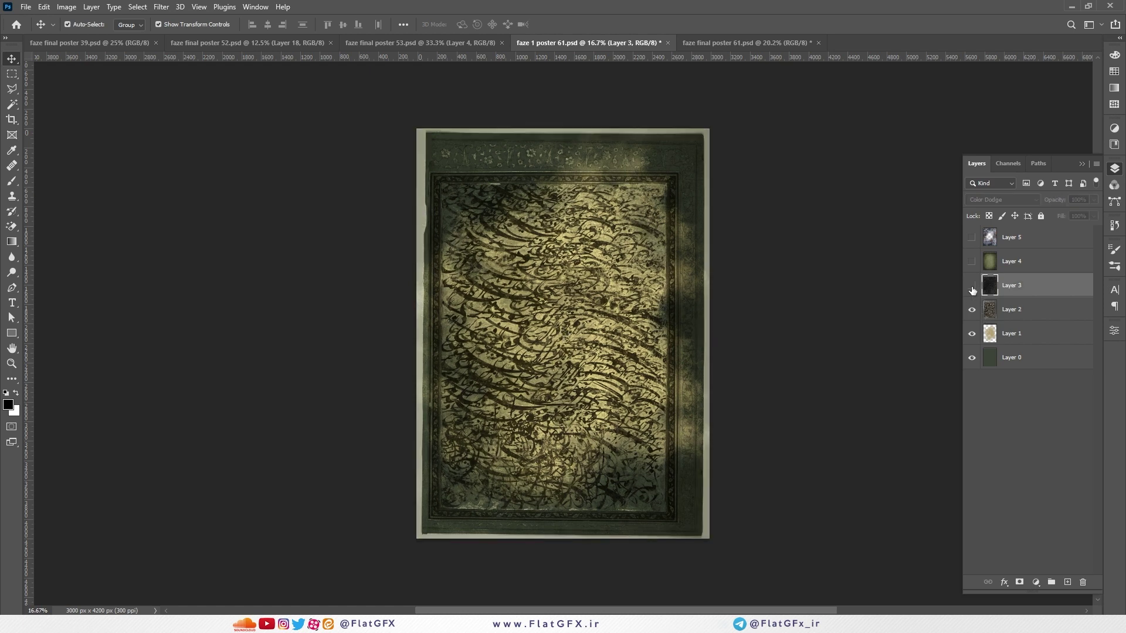
pyautogui.click(971, 310)
pyautogui.click(972, 286)
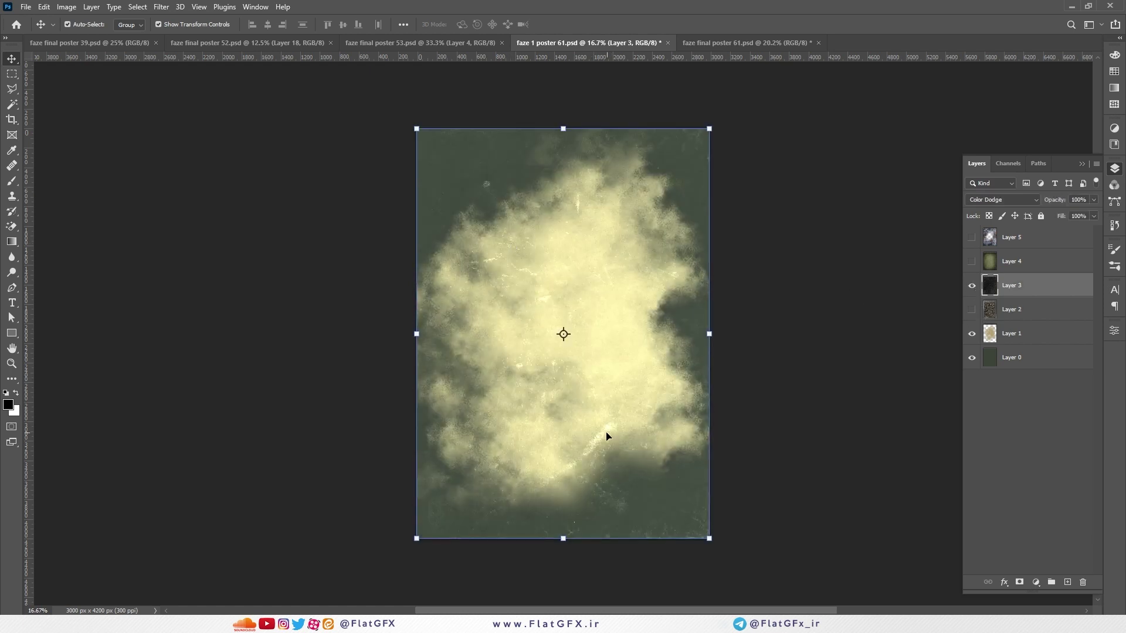
pyautogui.moveTo(606, 436)
pyautogui.mouseDown()
pyautogui.moveTo(542, 381)
pyautogui.moveTo(613, 435)
pyautogui.moveTo(583, 436)
pyautogui.moveTo(599, 437)
pyautogui.mouseUp()
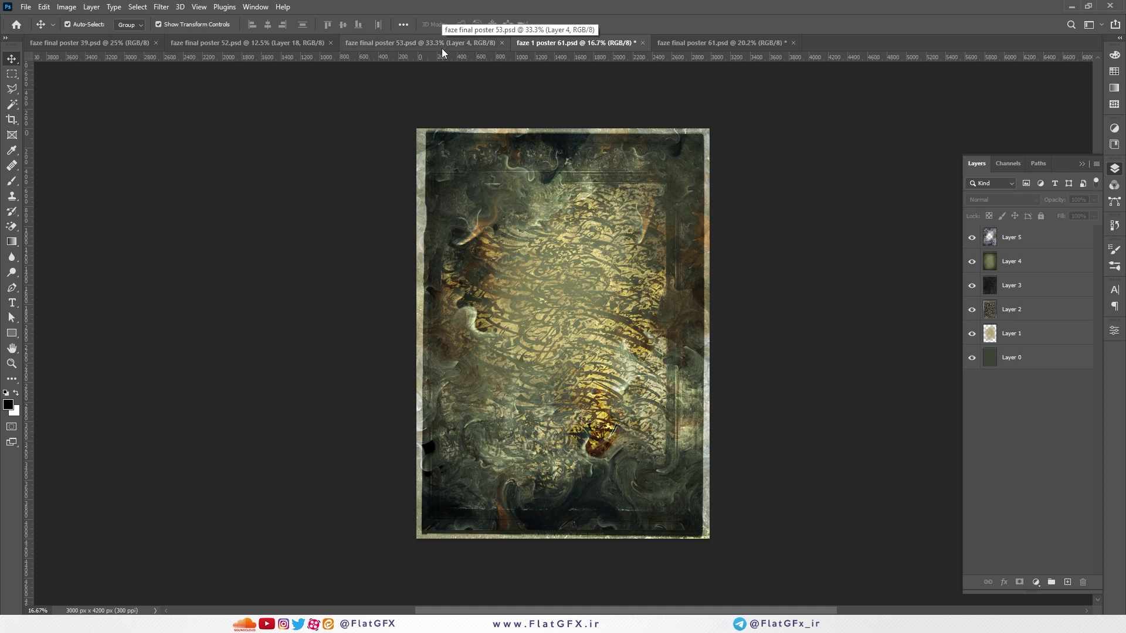
# Examine the calligraphy in faze final poster 61.psd up close and open faze 2 poster 61.psd
pyautogui.click(736, 45)
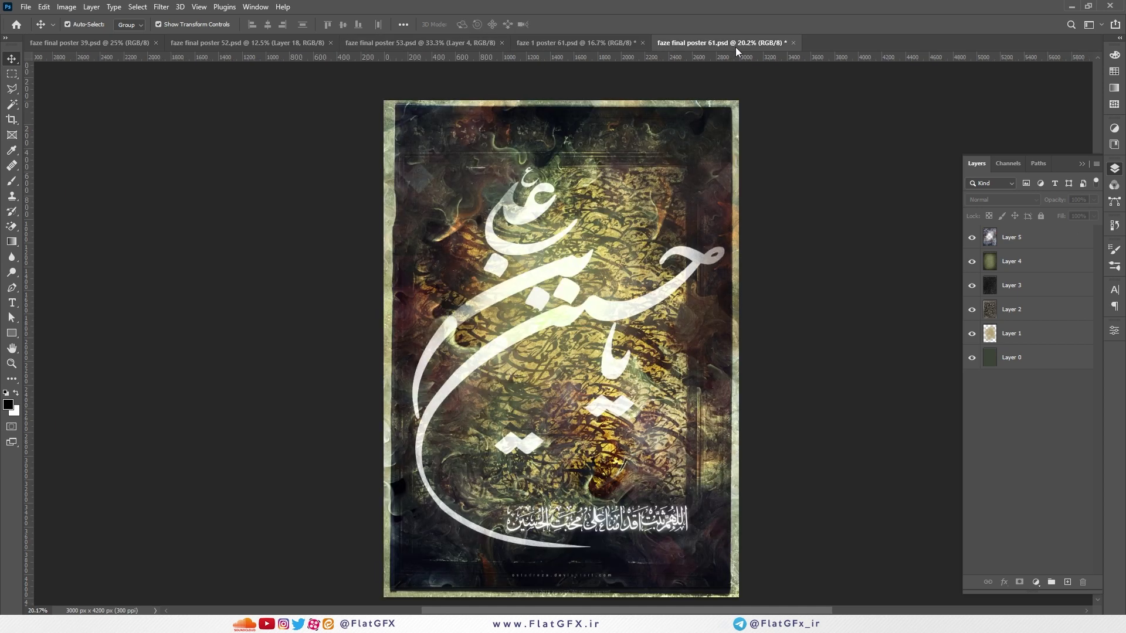
pyautogui.click(529, 214)
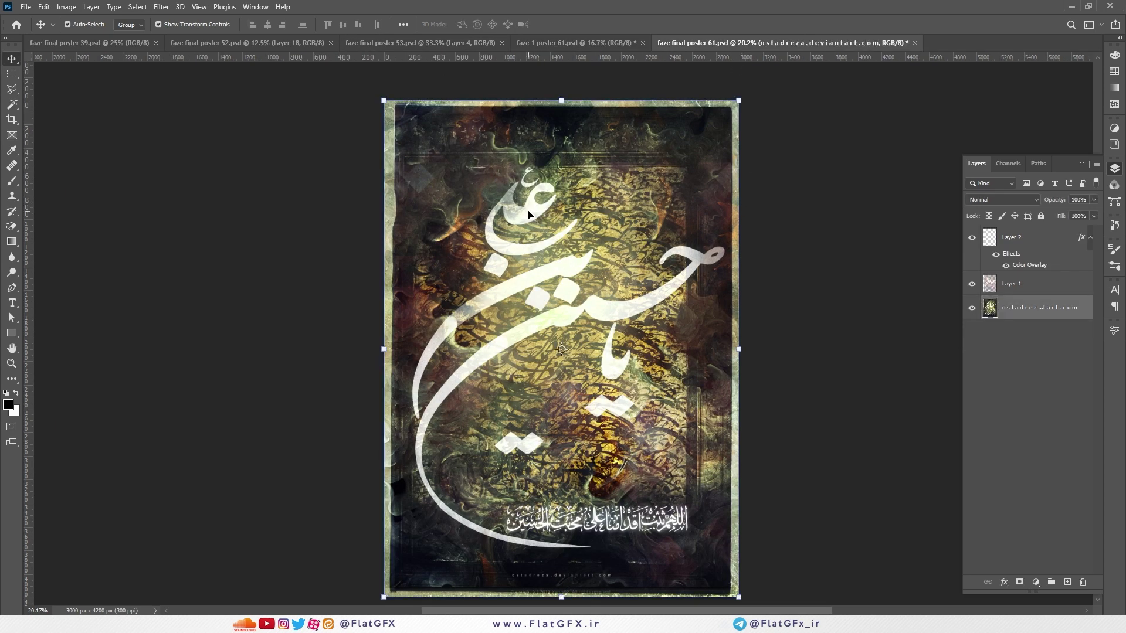
pyautogui.scroll(1, 529, 215)
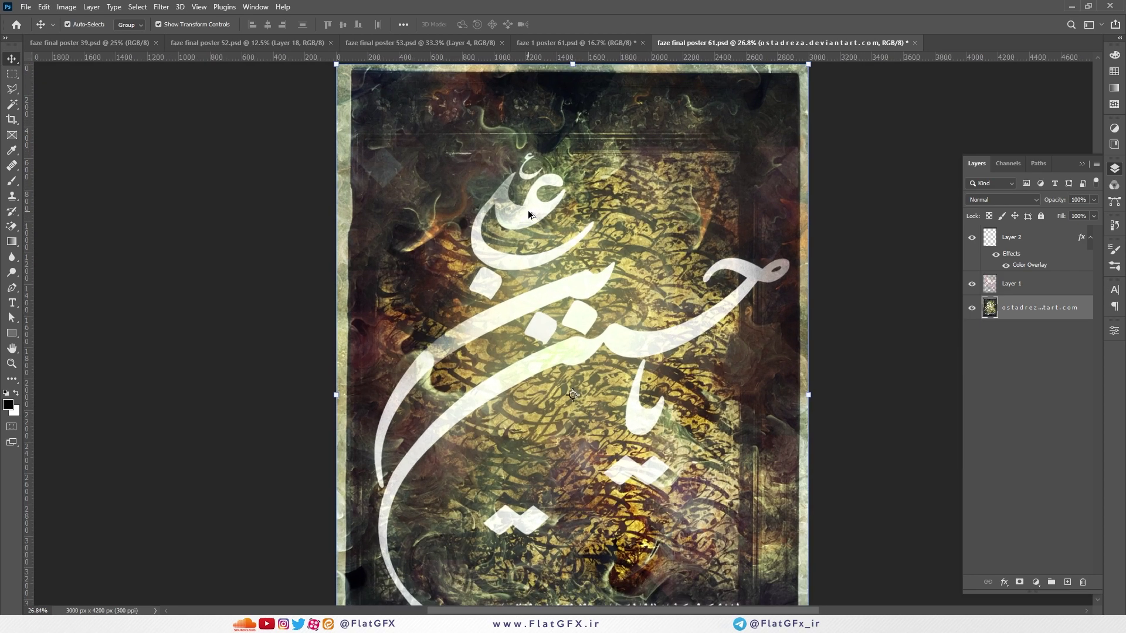
pyautogui.click(68, 572)
pyautogui.doubleClick(400, 162)
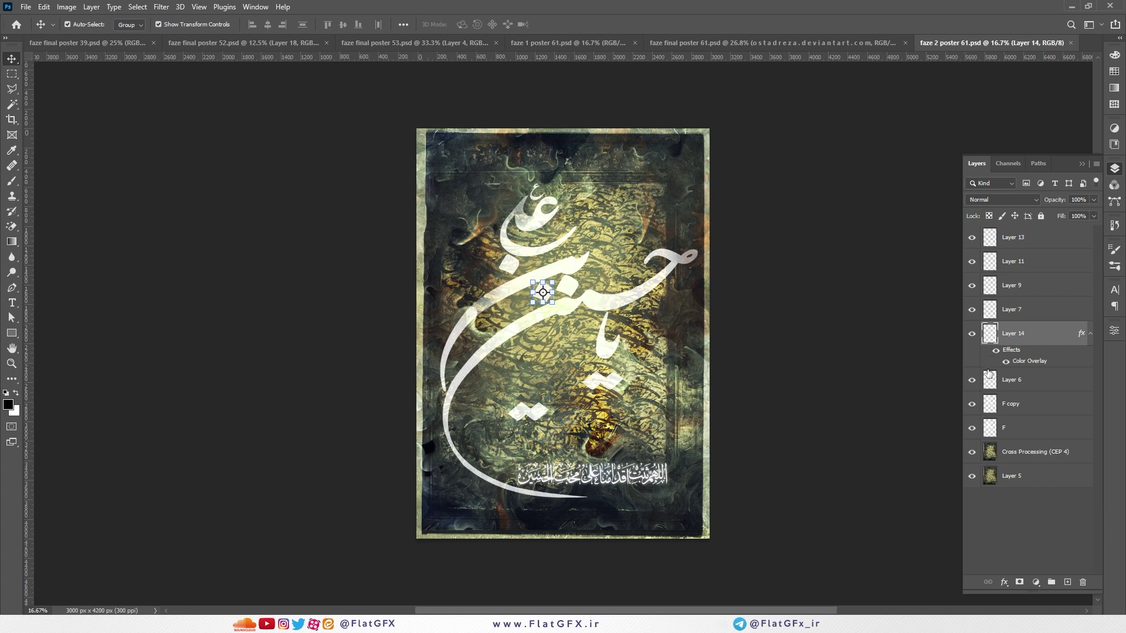
# Hide all layers above F in faze 2 poster 61.psd, check F's blending mode, and show and select F copy
pyautogui.click(1090, 333)
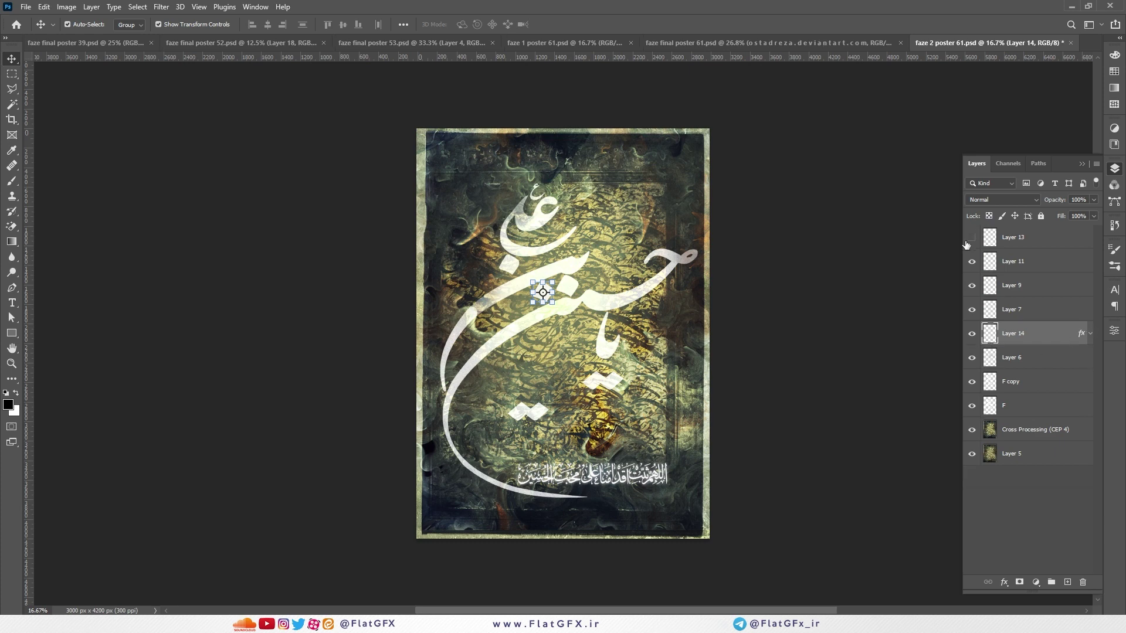
pyautogui.moveTo(966, 244); pyautogui.dragTo(971, 405)
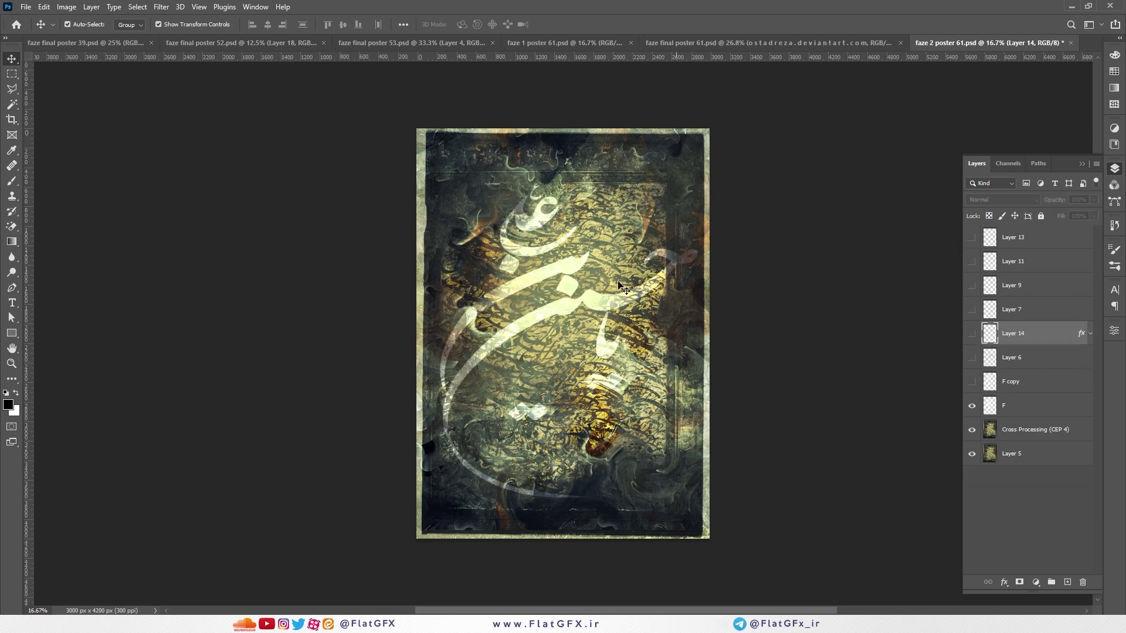
pyautogui.scroll(3, 552, 244)
pyautogui.click(1032, 405)
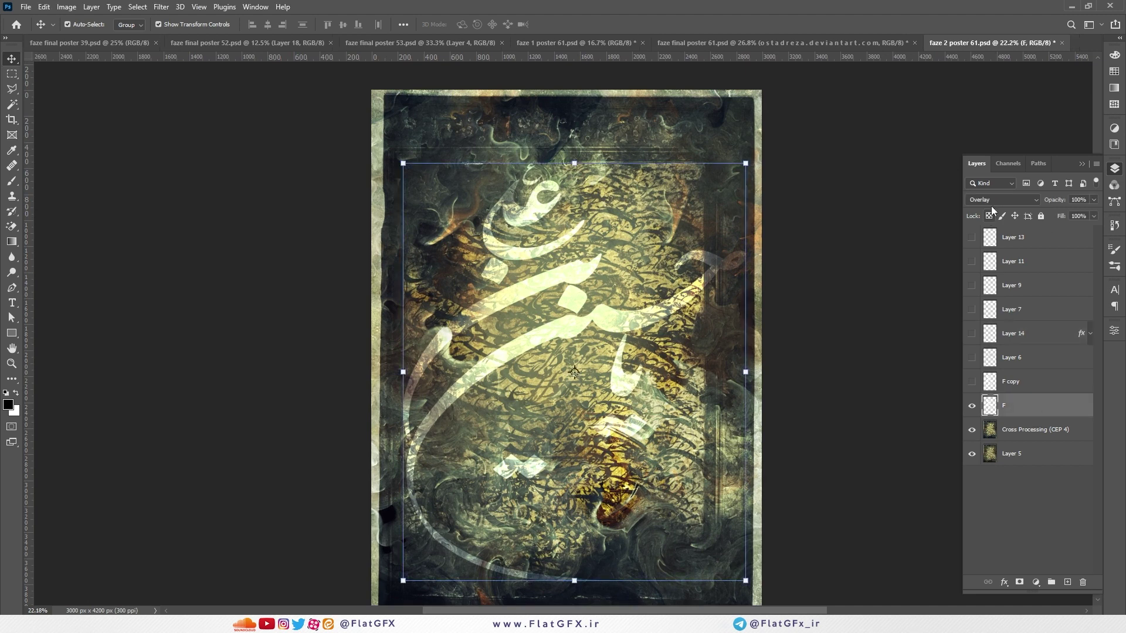
pyautogui.click(1020, 383)
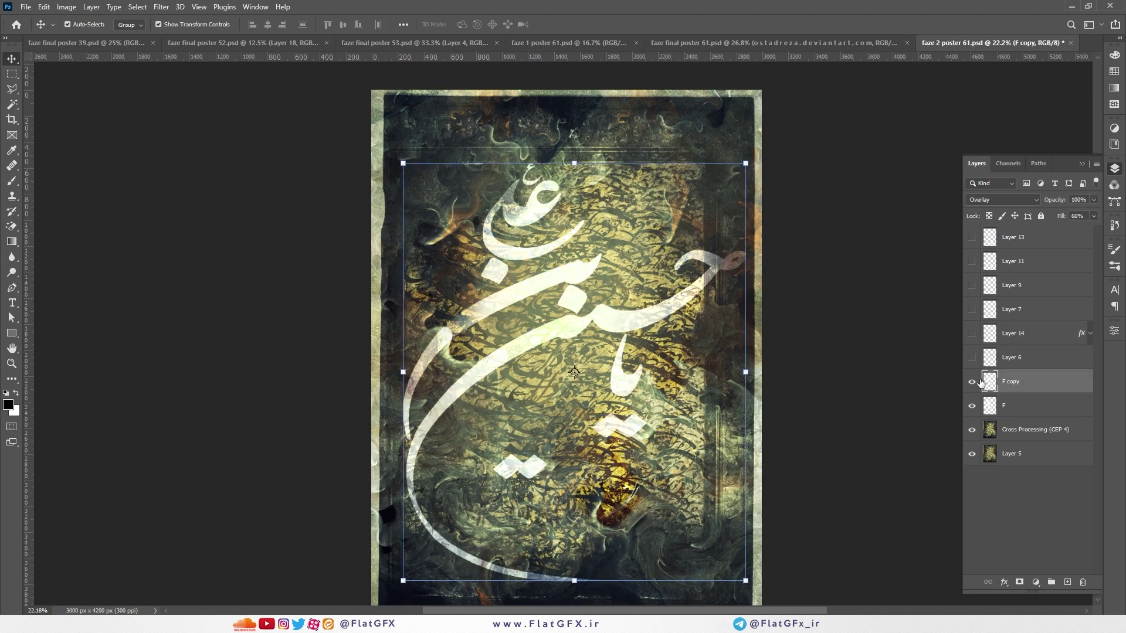
# Toggle the visibility of Layer 6 and F copy to compare their effect on the calligraphy
pyautogui.click(971, 358)
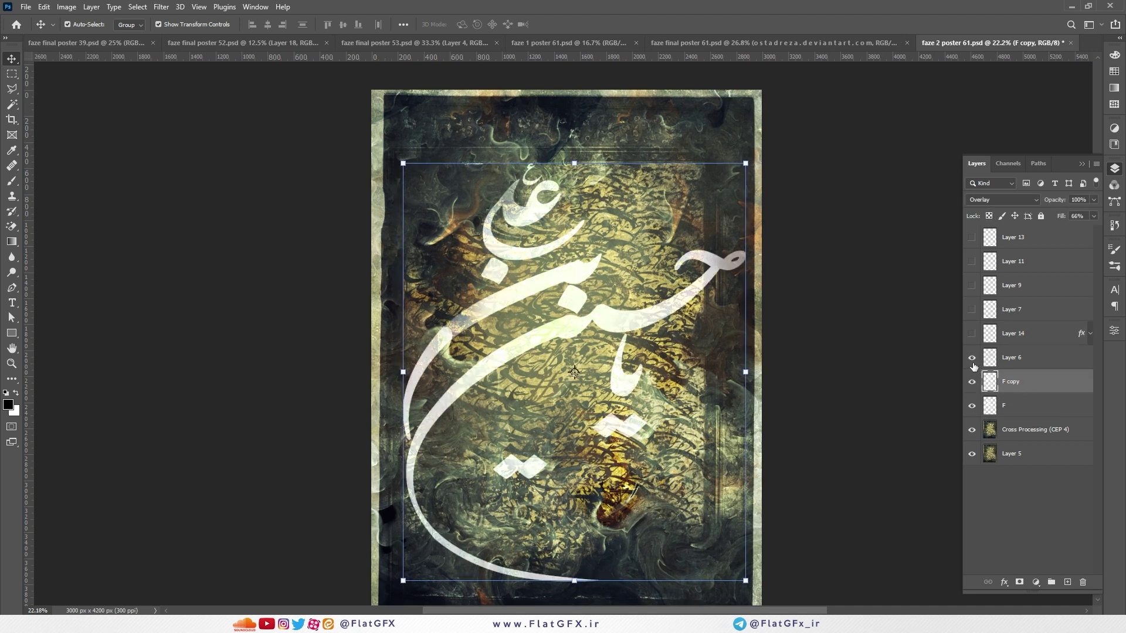
pyautogui.click(972, 359)
pyautogui.click(972, 381)
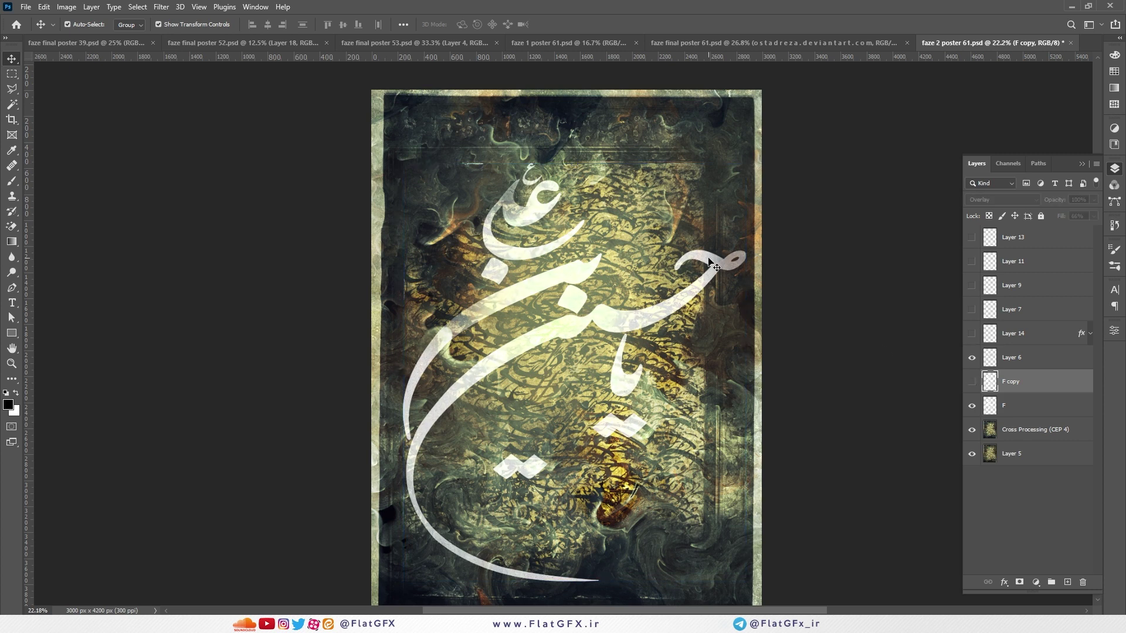
# Show F copy and all hidden layers up to Layer 13 again, and clear the layer selection
pyautogui.moveTo(972, 381); pyautogui.dragTo(974, 287)
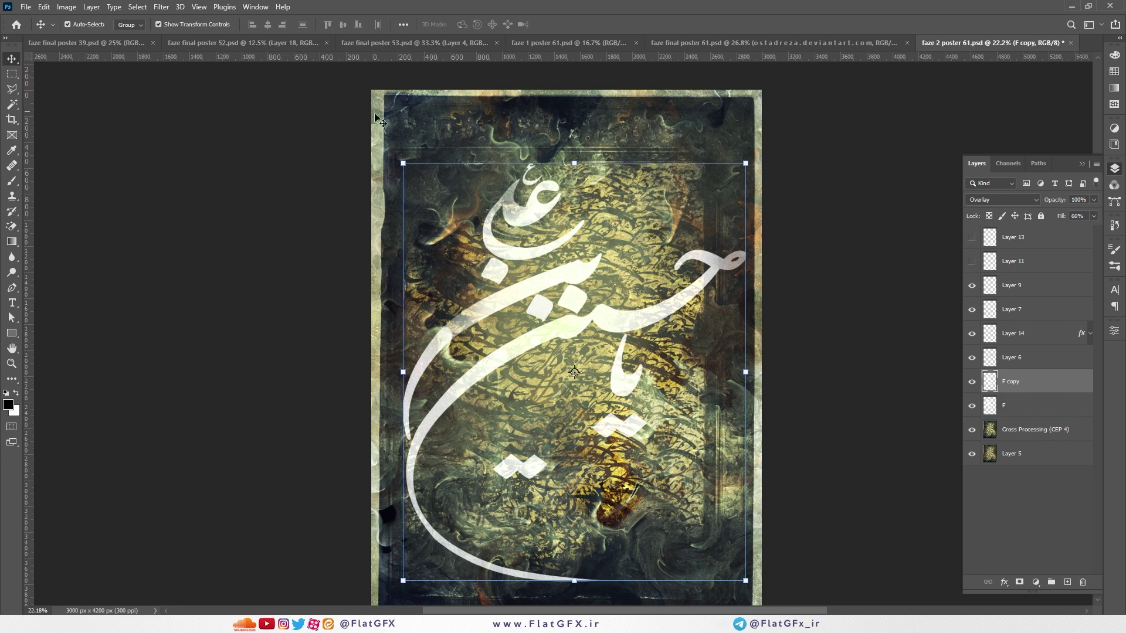
pyautogui.click(979, 262)
pyautogui.click(972, 236)
pyautogui.click(970, 263)
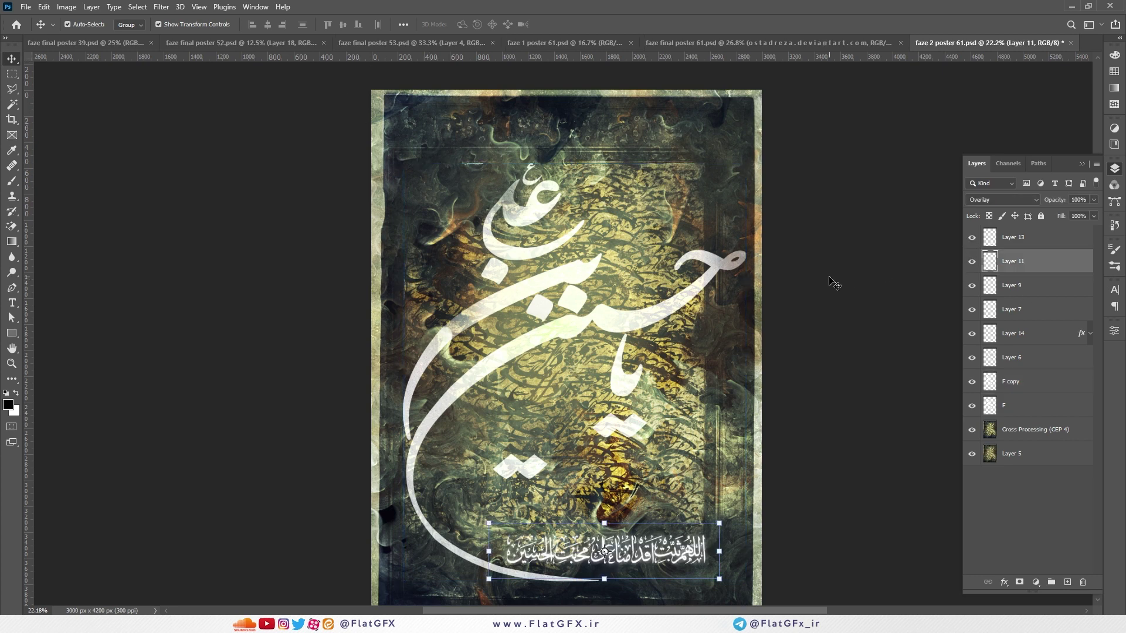
pyautogui.click(829, 285)
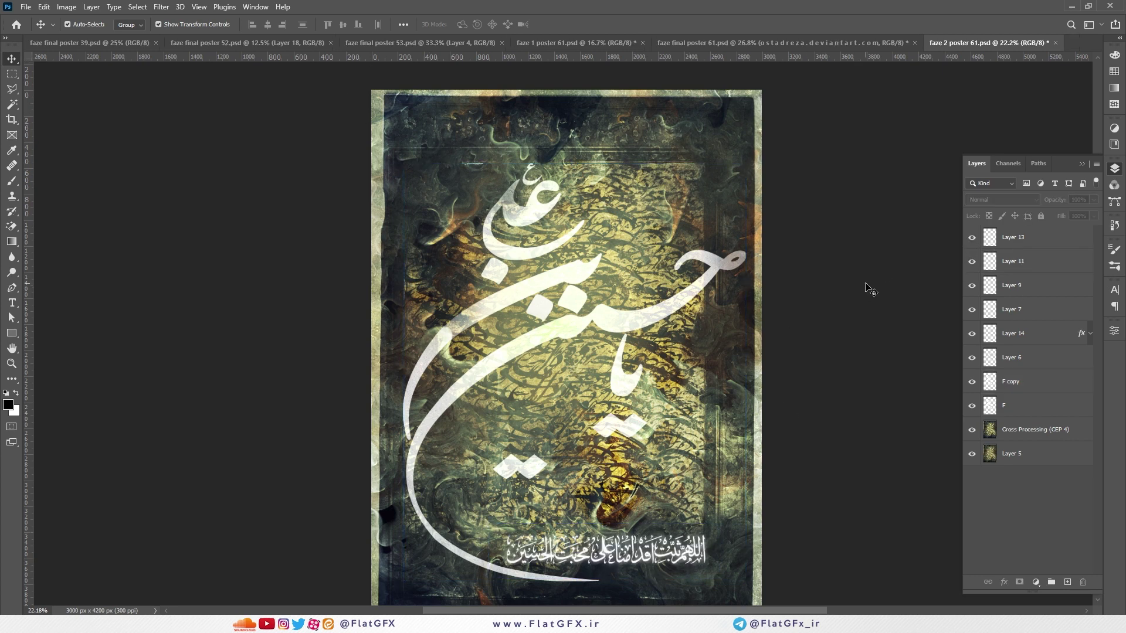
# Select Layer 6, check its blending mode, and toggle its visibility off and on
pyautogui.click(1014, 367)
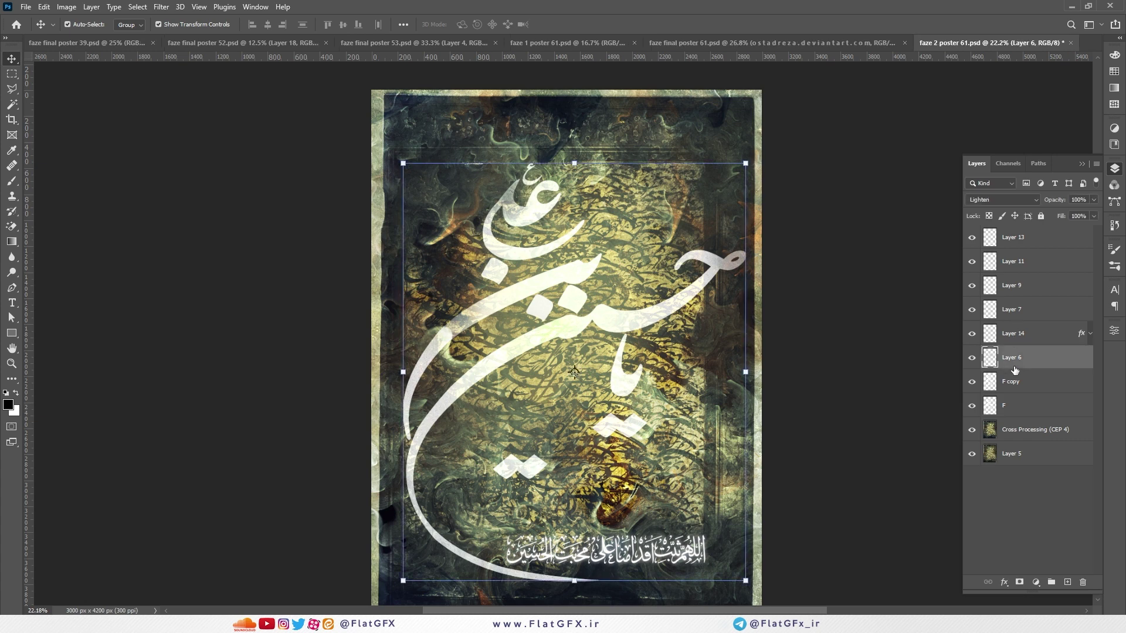
pyautogui.click(972, 358)
pyautogui.click(972, 359)
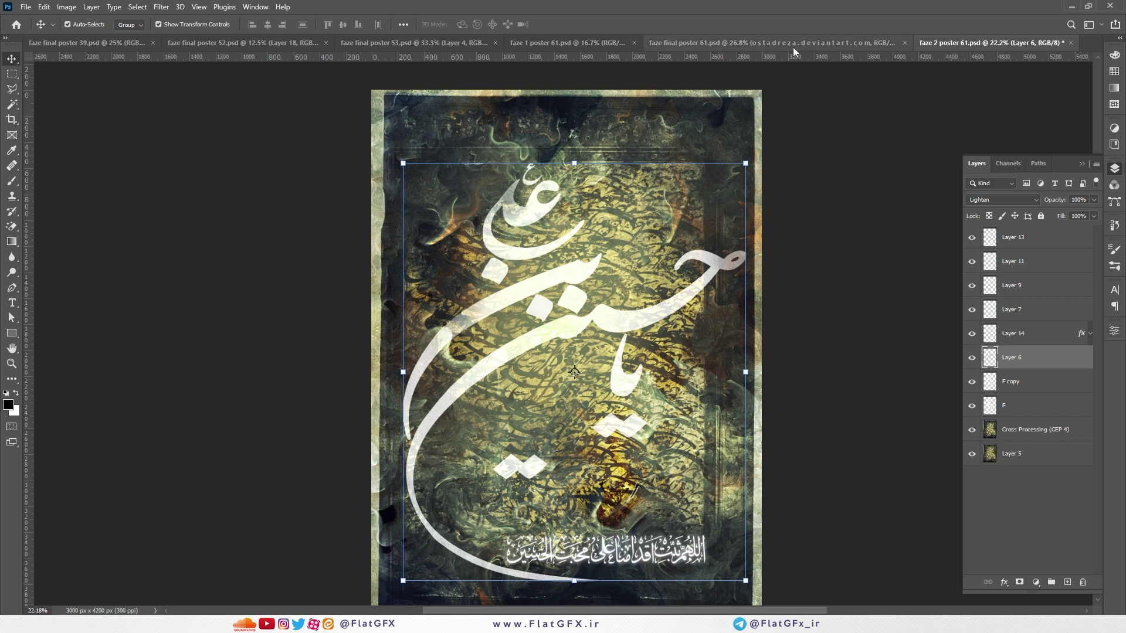
# Close faze 2 poster 61.psd, faze final poster 61.psd and faze 1 poster 61.psd without saving changes
pyautogui.hotkey('ctrl', 'w')
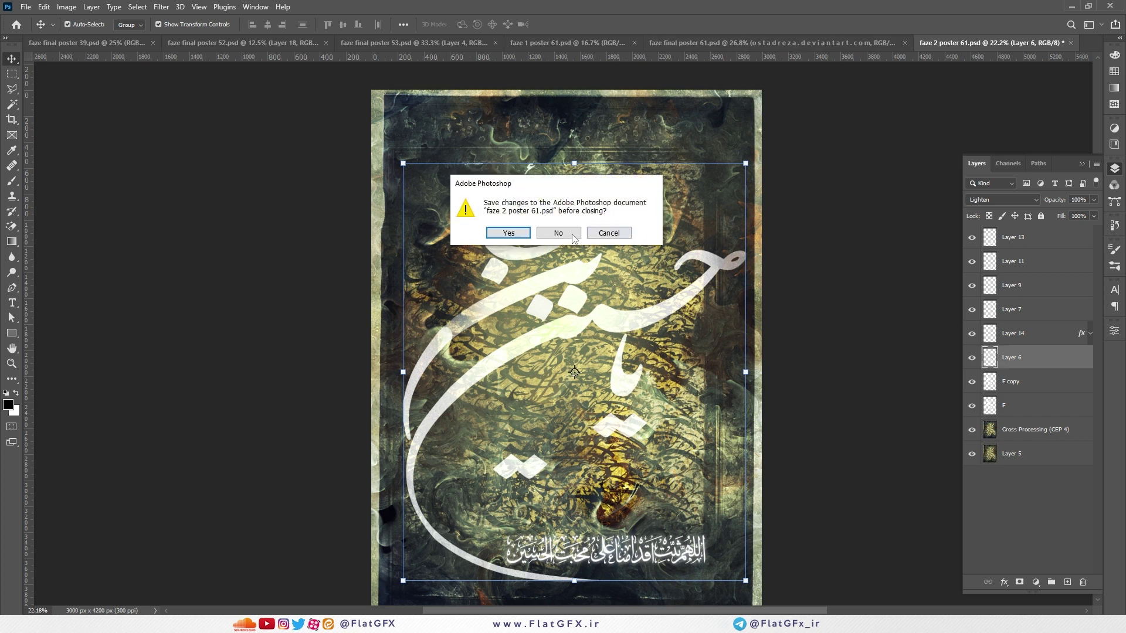
pyautogui.click(572, 237)
pyautogui.hotkey('ctrl', 'w')
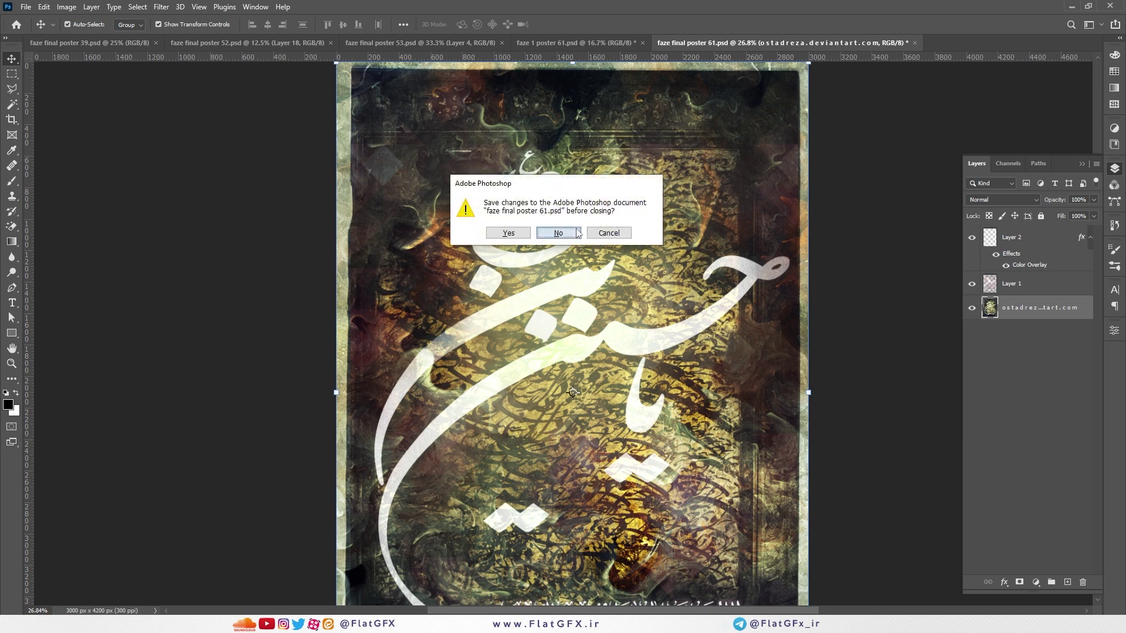
pyautogui.click(561, 232)
pyautogui.hotkey('ctrl', 'w')
pyautogui.click(572, 236)
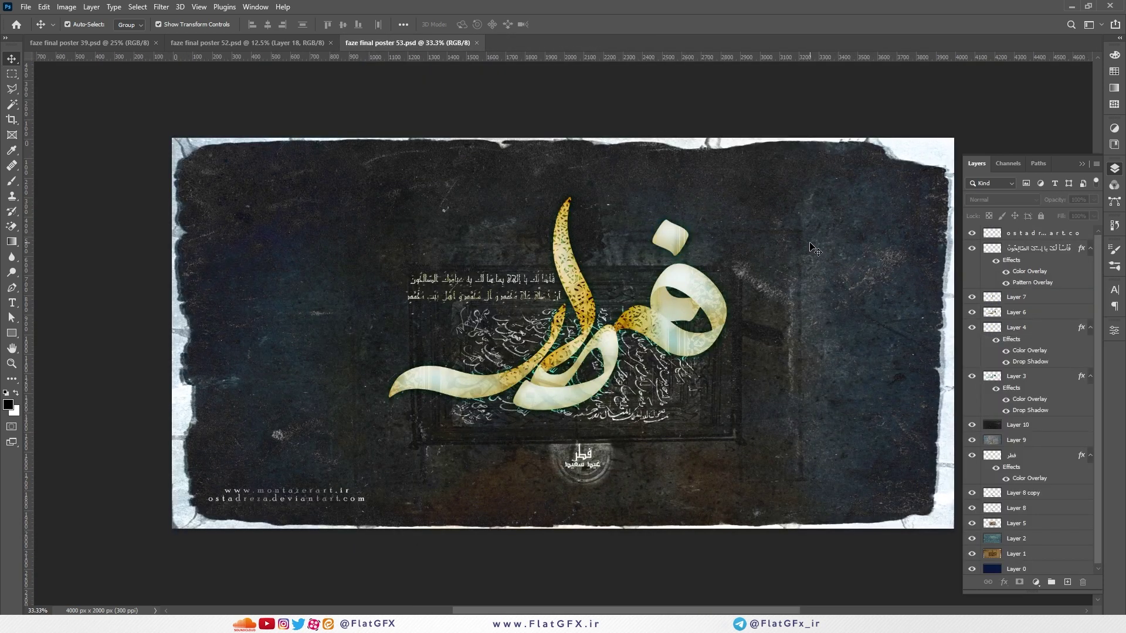
# Collapse the effect lists of the Arabic text layer, Layer 4, Layer 3 and the small title layer in faze final poster 53.psd
pyautogui.click(1090, 248)
pyautogui.click(1090, 294)
pyautogui.click(1090, 309)
pyautogui.click(1090, 355)
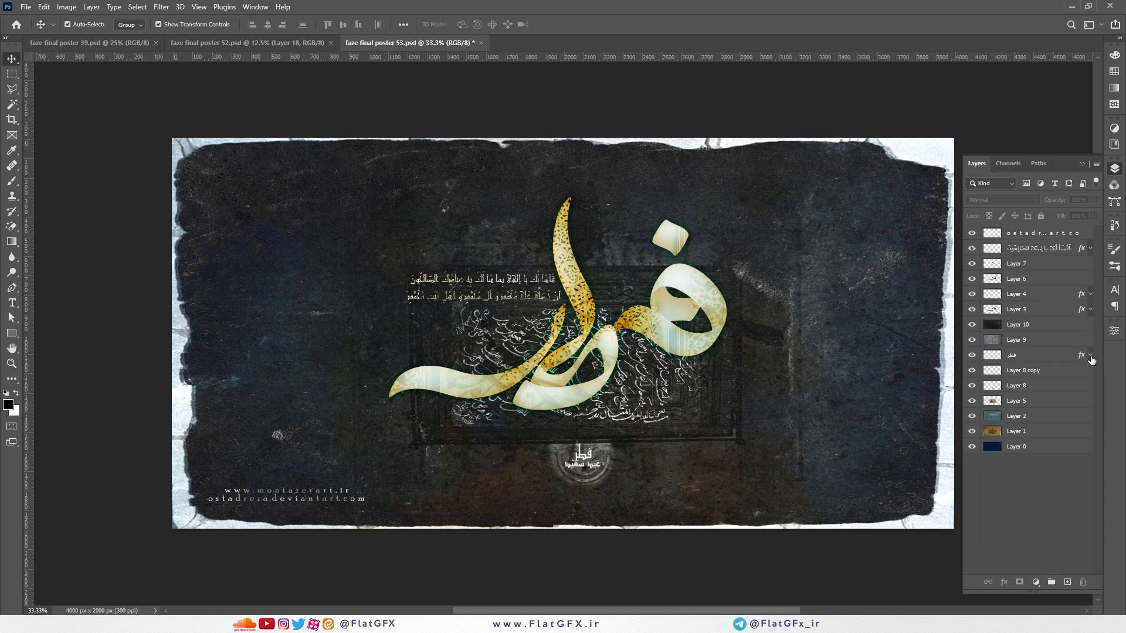
# Enlarge the view to inspect the website credit lines, and hide their layer
pyautogui.click(972, 234)
pyautogui.scroll(5, 293, 504)
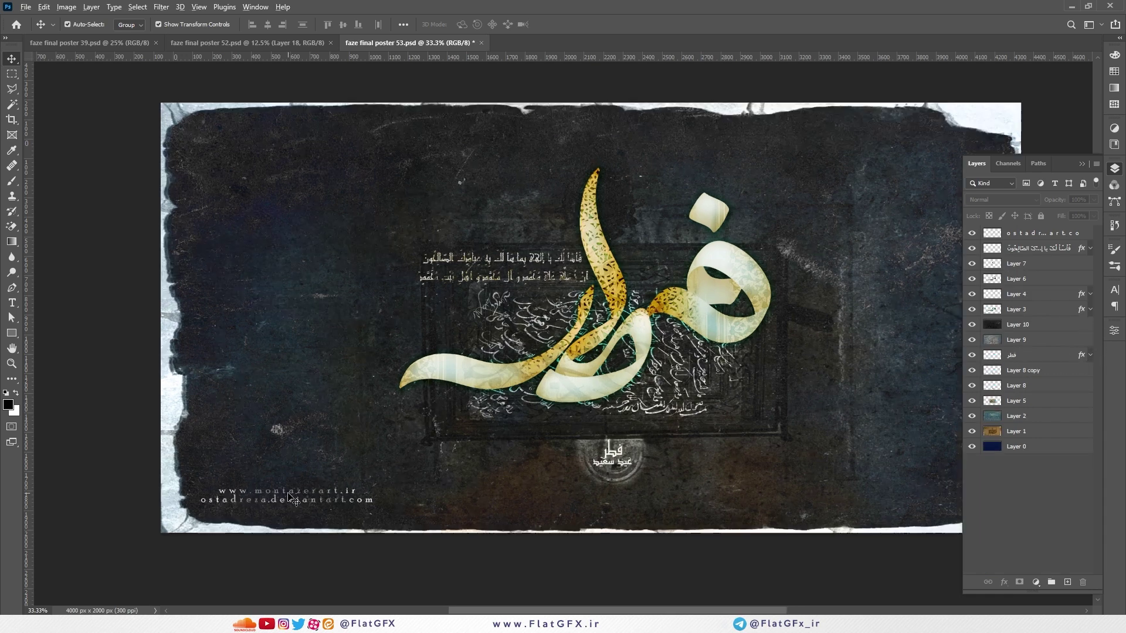
pyautogui.scroll(-2, 326, 496)
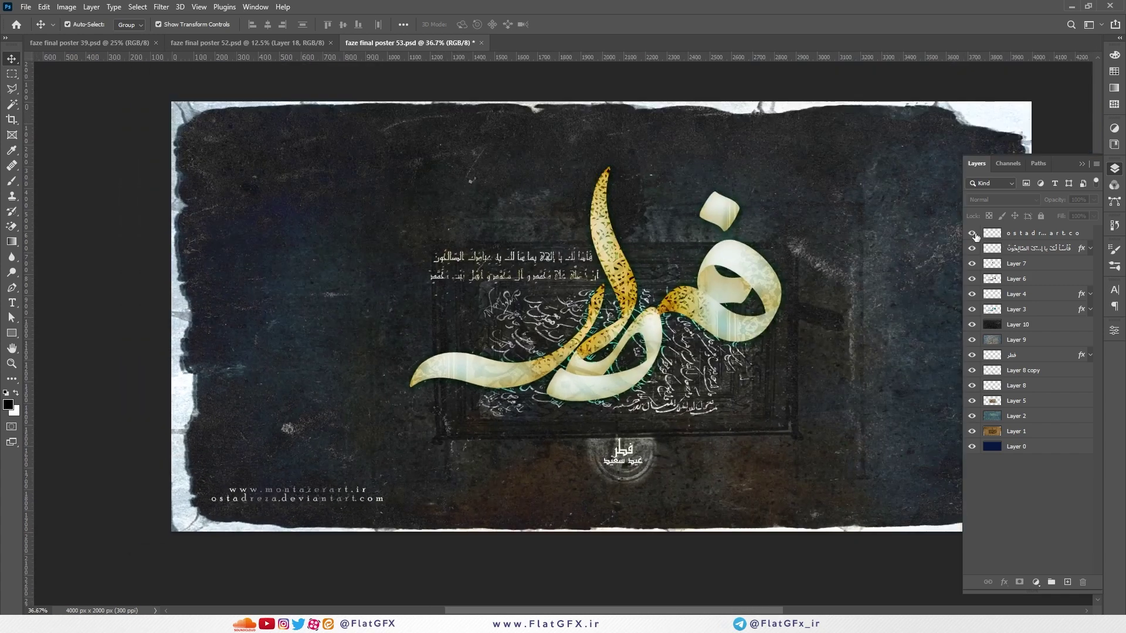
pyautogui.click(975, 236)
# Toggle the Arabic text layer's visibility off and on, select the layer, and expand its effects list
pyautogui.click(971, 249)
pyautogui.click(971, 248)
pyautogui.click(1018, 252)
pyautogui.click(1089, 249)
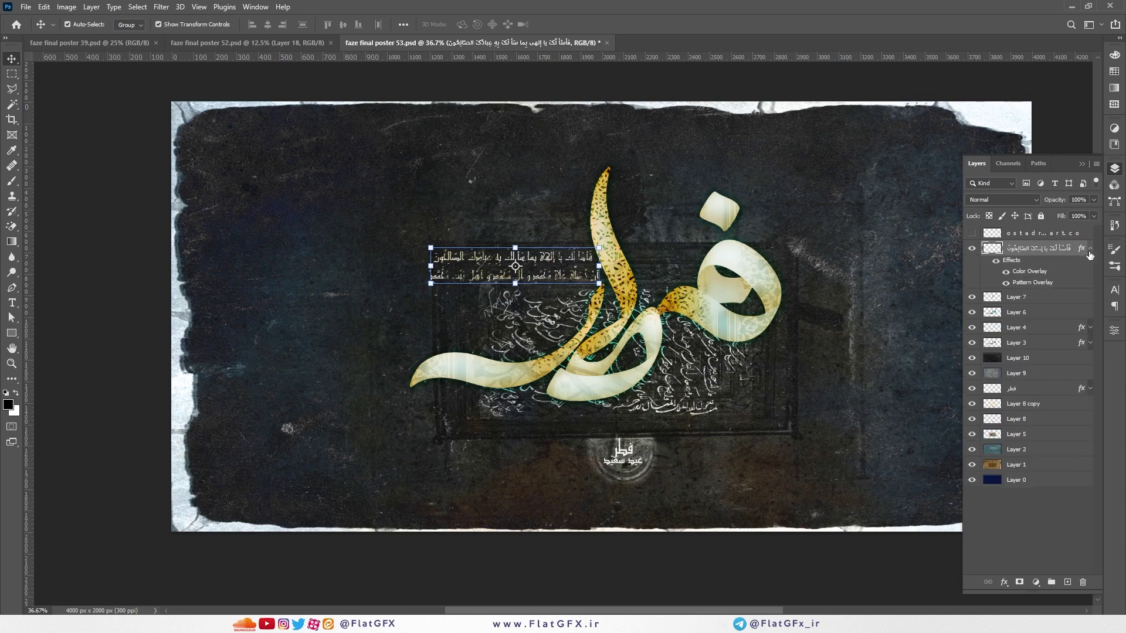
# Examine the Arabic text layer's Pattern Overlay settings and pattern choices, and leave the layer style without applying changes
pyautogui.doubleClick(1031, 284)
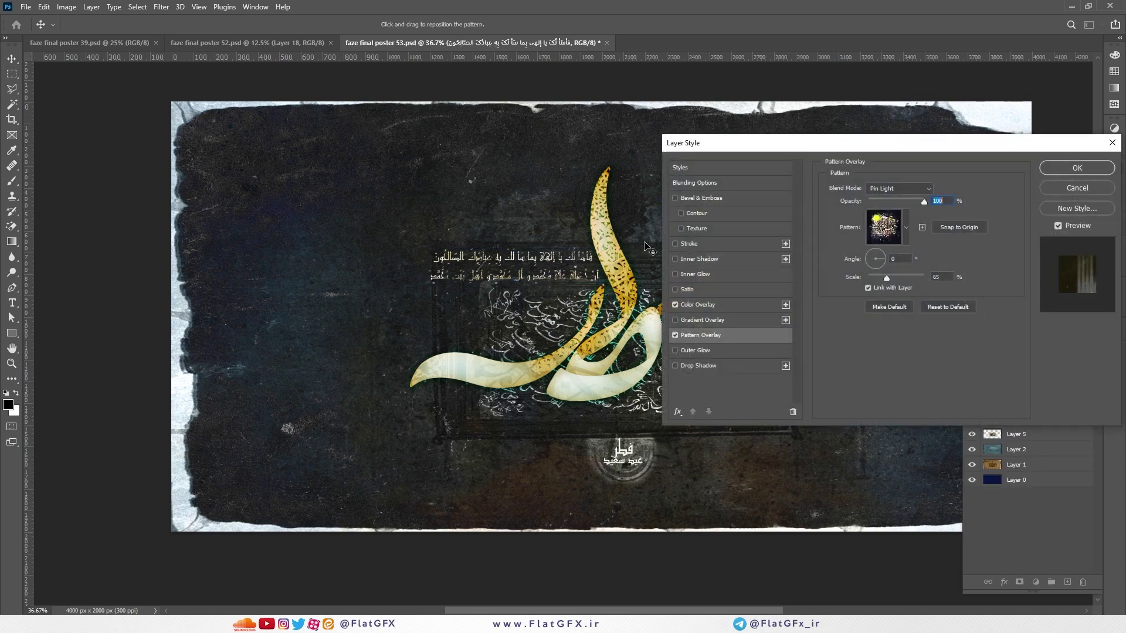
pyautogui.click(906, 227)
pyautogui.click(906, 226)
pyautogui.click(905, 227)
pyautogui.click(905, 228)
pyautogui.click(1057, 192)
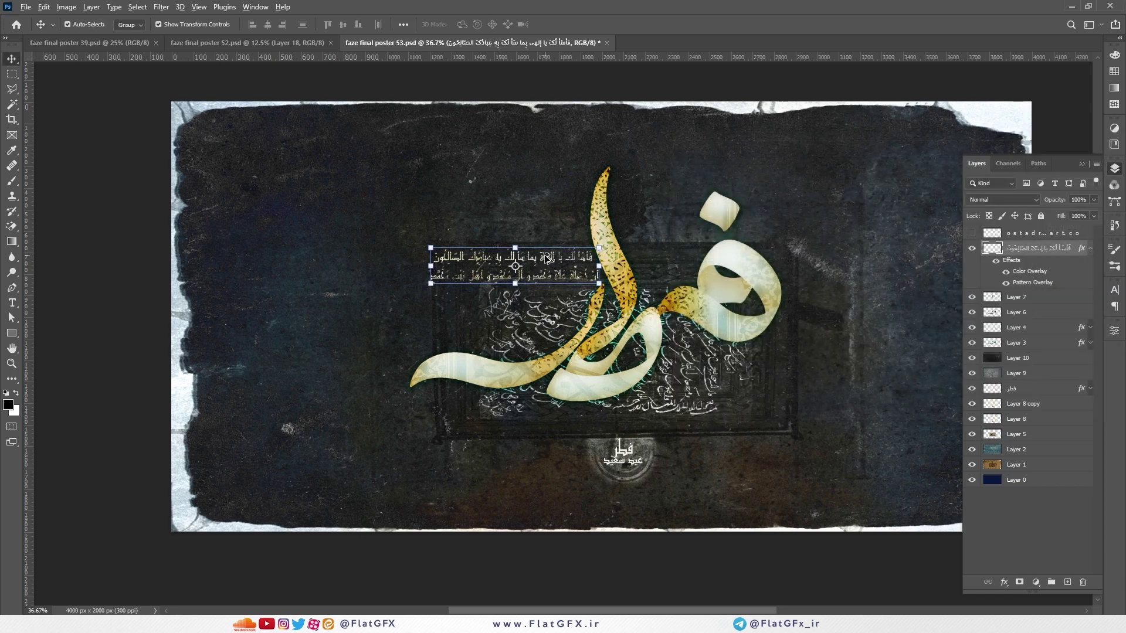
# Inspect the patterned Arabic text lines at close range, and hide their layer
pyautogui.scroll(6, 545, 260)
pyautogui.scroll(1, 531, 267)
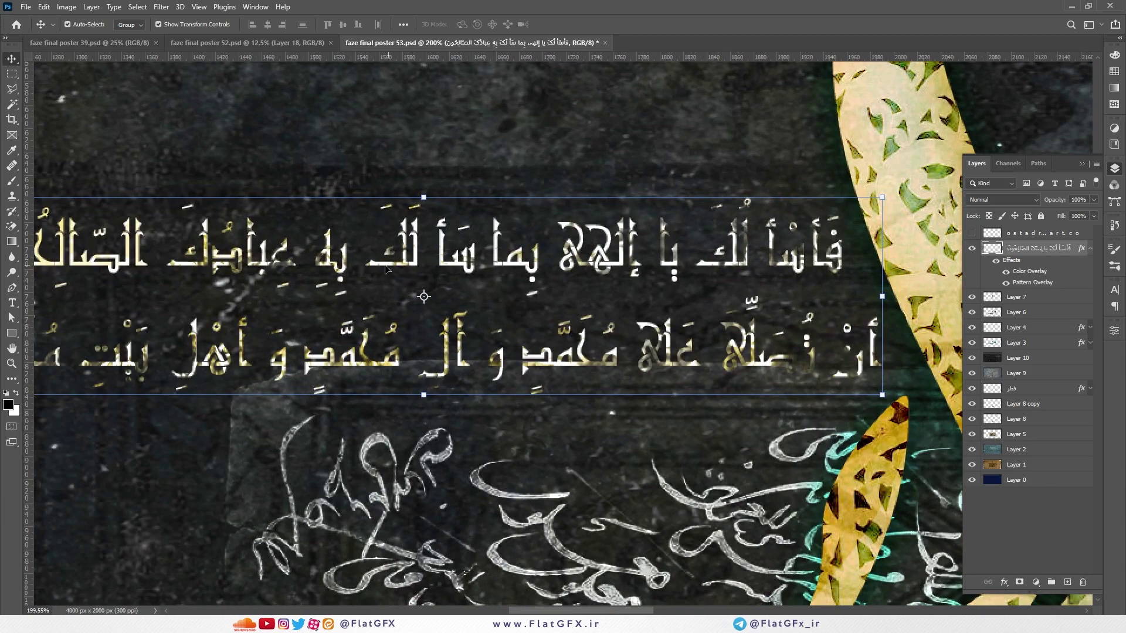
pyautogui.scroll(-8, 386, 269)
pyautogui.click(973, 249)
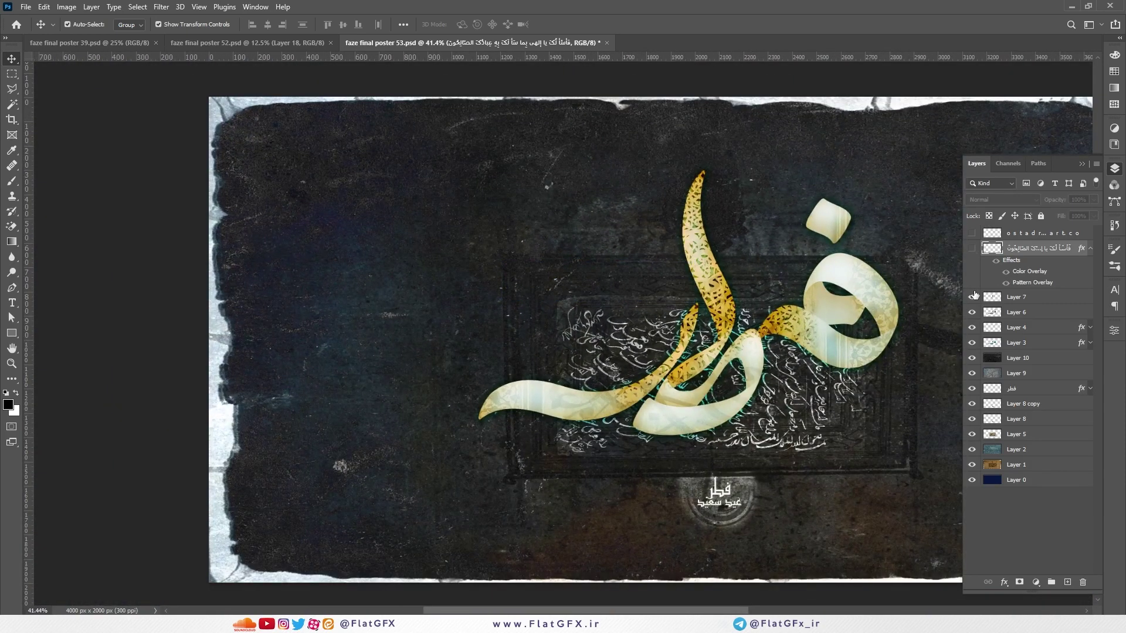
# Toggle Layer 7's visibility off and on, and select the layer on the canvas
pyautogui.click(972, 296)
pyautogui.click(971, 297)
pyautogui.click(724, 300)
pyautogui.moveTo(724, 302)
pyautogui.mouseDown()
pyautogui.moveTo(701, 293)
pyautogui.moveTo(717, 298)
pyautogui.mouseUp()
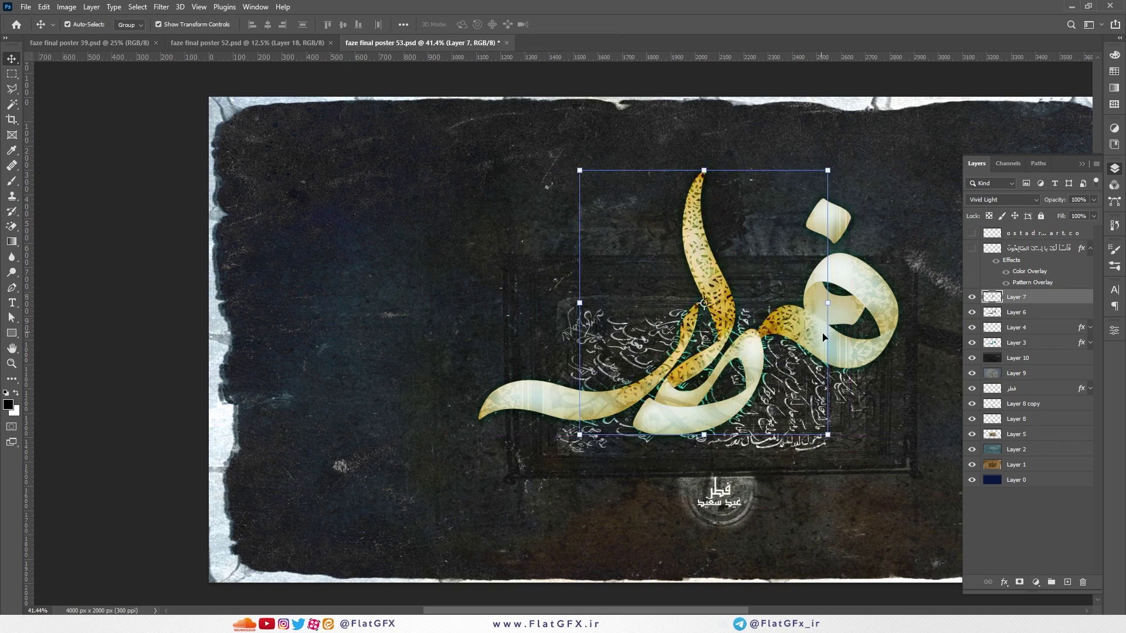
# Load Layer 6's outline as a selection with Layer 7 active, view the selection commands, and deselect
pyautogui.click(988, 314)
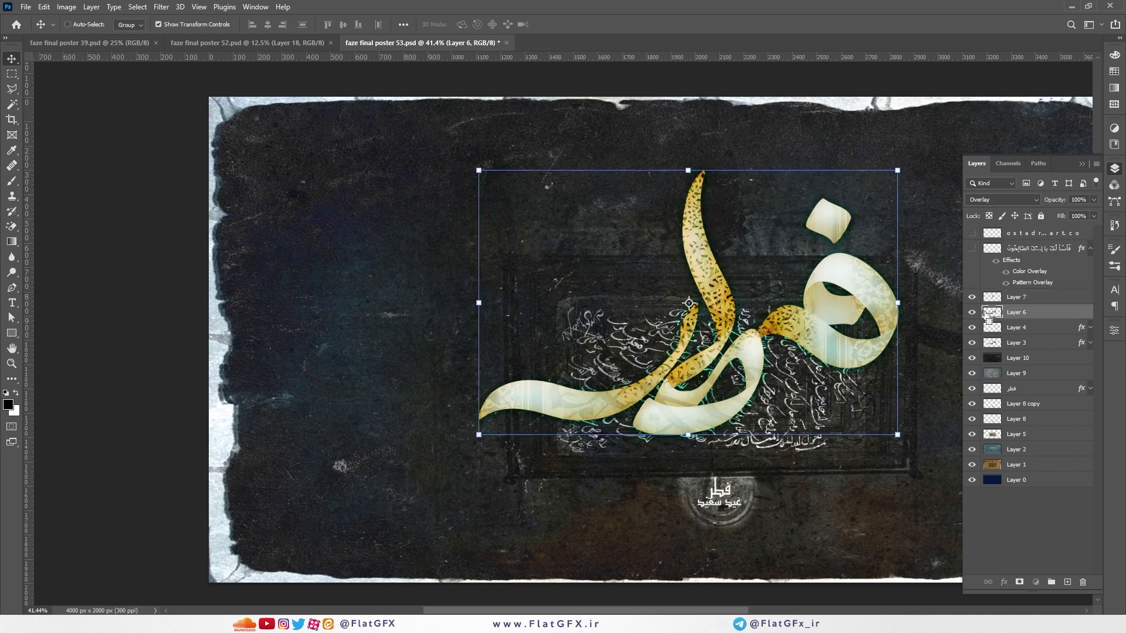
pyautogui.keyDown('ctrl'); pyautogui.click(994, 314); pyautogui.keyUp('ctrl')
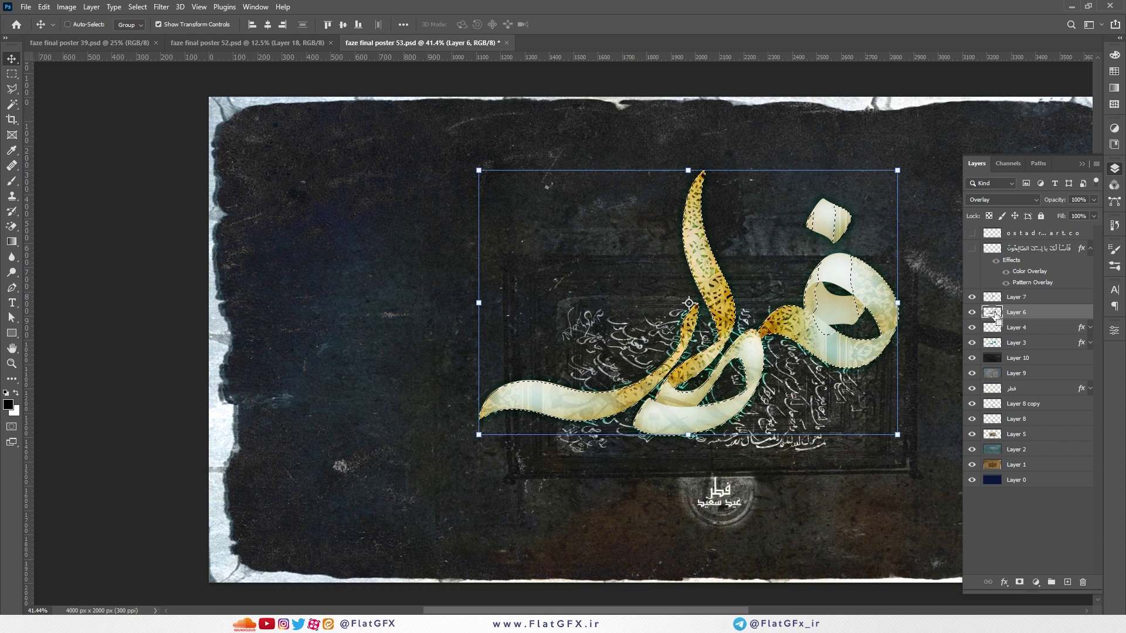
pyautogui.click(1007, 299)
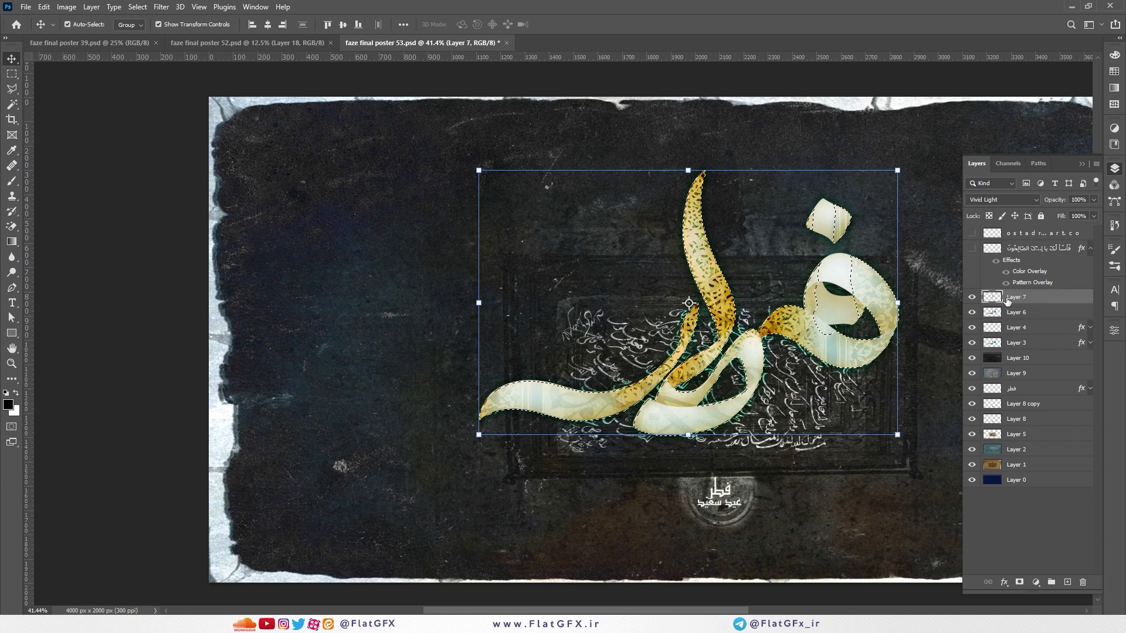
pyautogui.press('m')
pyautogui.rightClick(680, 217)
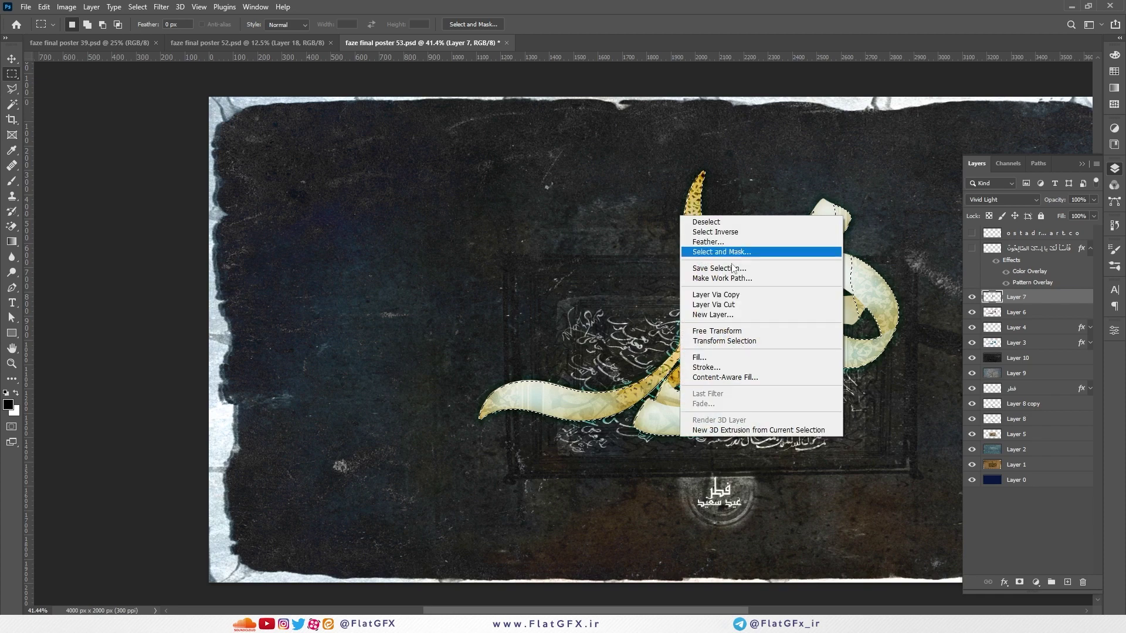
pyautogui.click(709, 190)
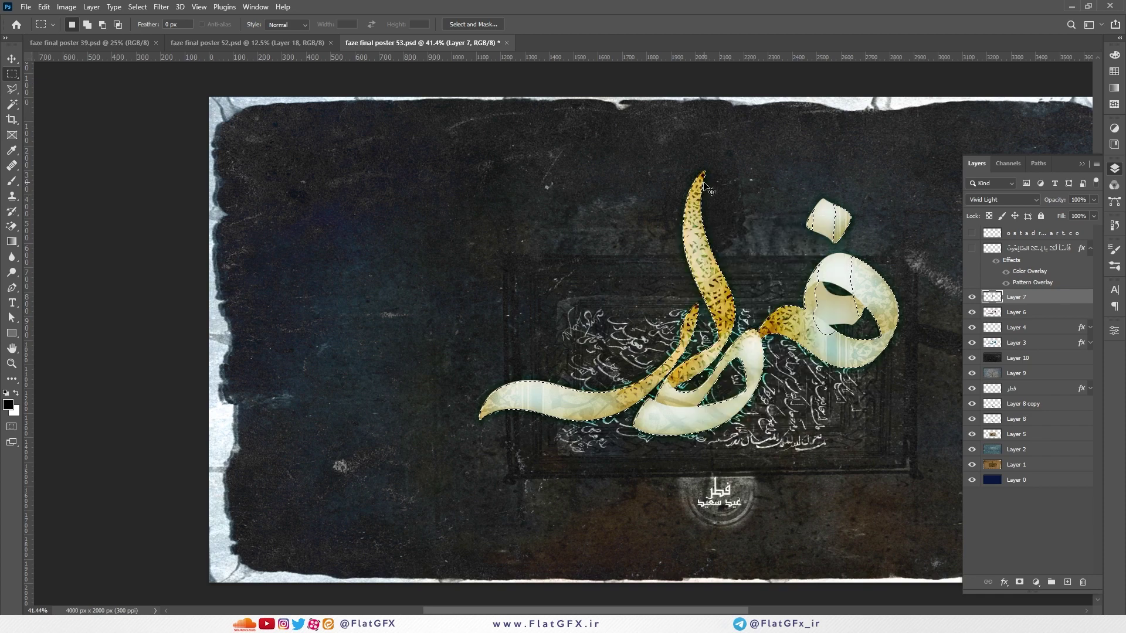
pyautogui.hotkey('ctrl', 'd')
pyautogui.press('v')
# Move Layer 7's pattern up and left off the calligraphy, and hide Layers 7, 6 and 4
pyautogui.moveTo(703, 280); pyautogui.dragTo(680, 266)
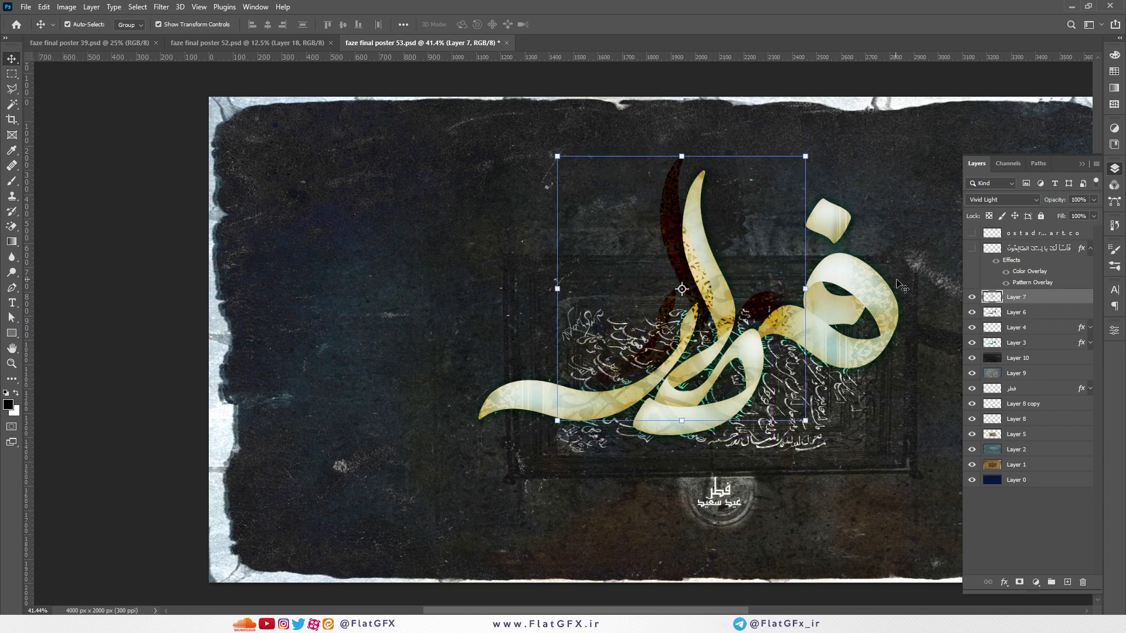
pyautogui.click(972, 296)
pyautogui.click(972, 312)
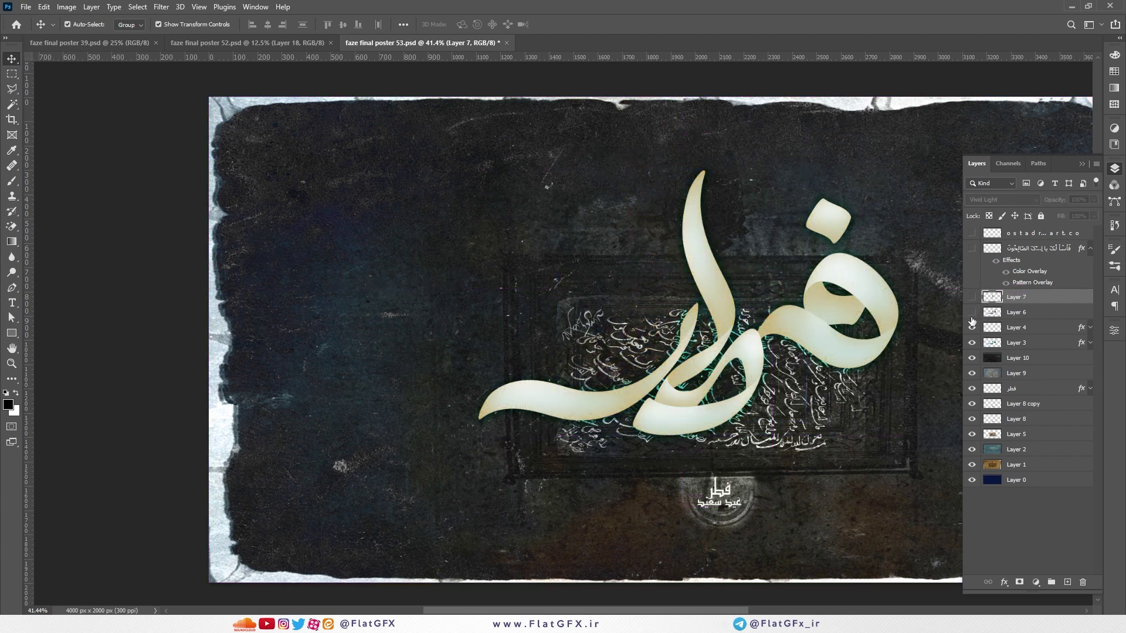
pyautogui.click(972, 316)
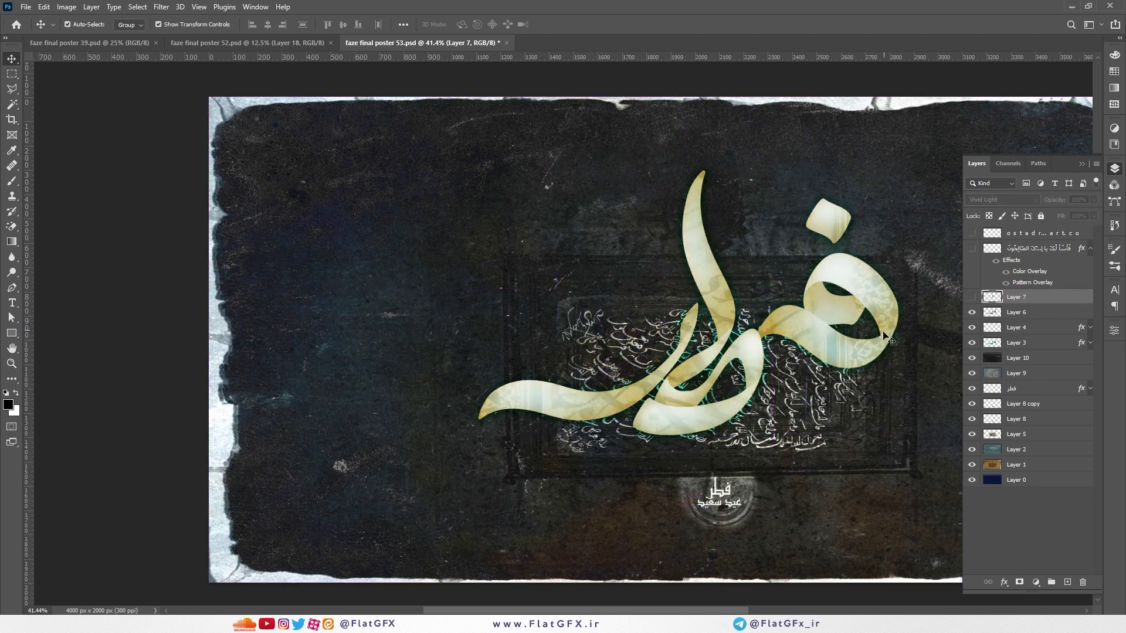
pyautogui.click(972, 314)
pyautogui.click(971, 327)
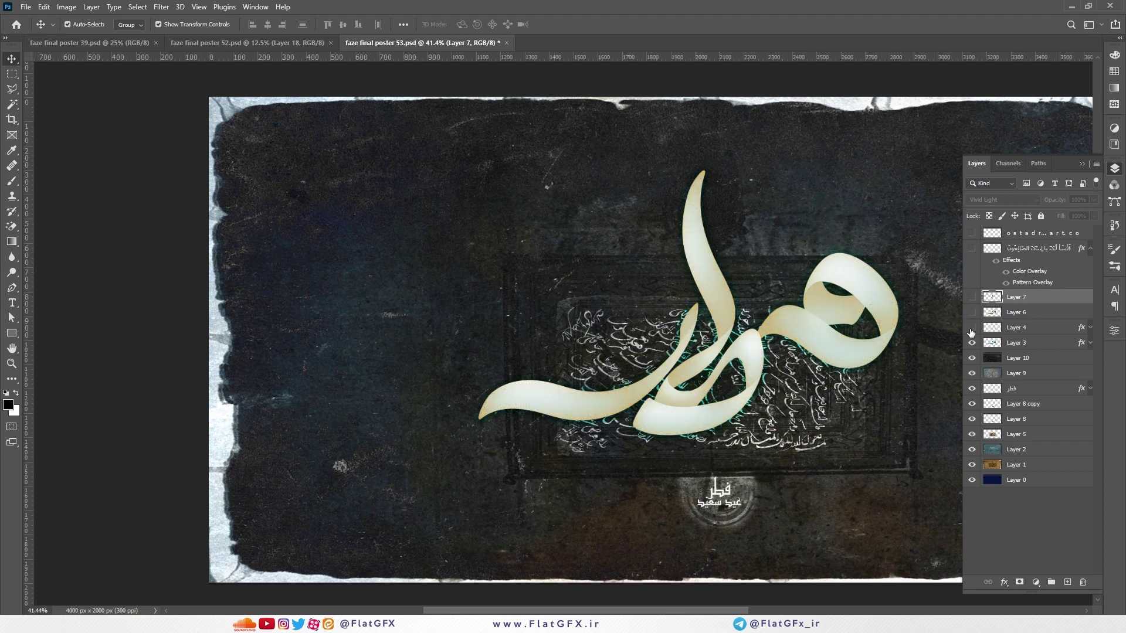
# Toggle Layer 3's visibility, inspect the main calligraphy's shading at close range, and activate the Mixer Brush tool
pyautogui.click(971, 343)
pyautogui.click(970, 343)
pyautogui.scroll(2, 863, 307)
pyautogui.moveTo(923, 290); pyautogui.dragTo(805, 300)
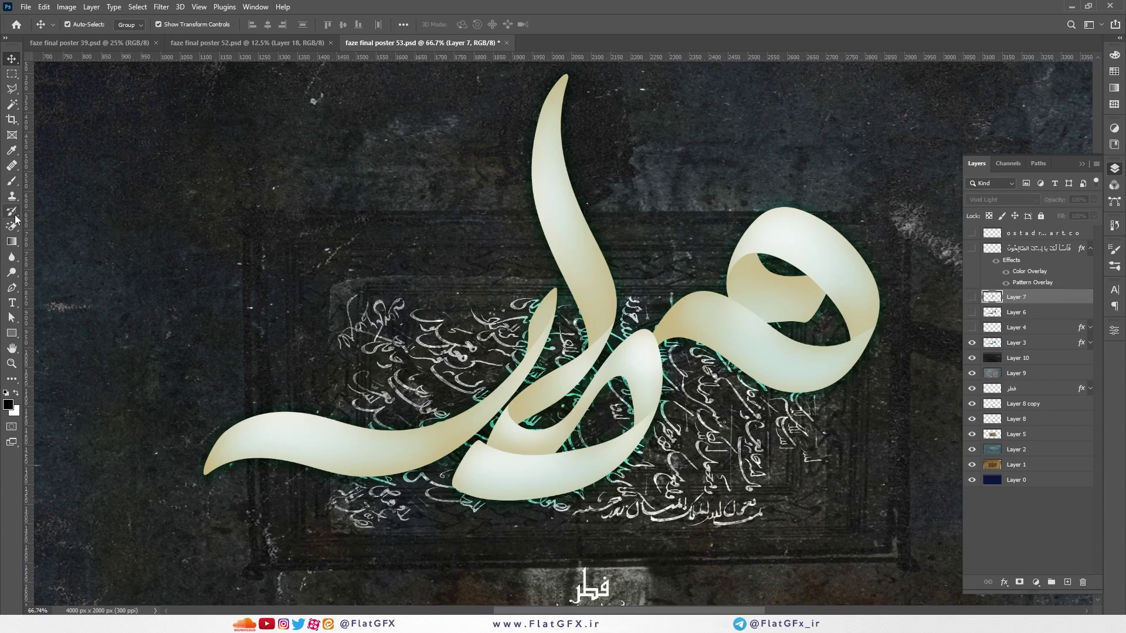
pyautogui.click(12, 181)
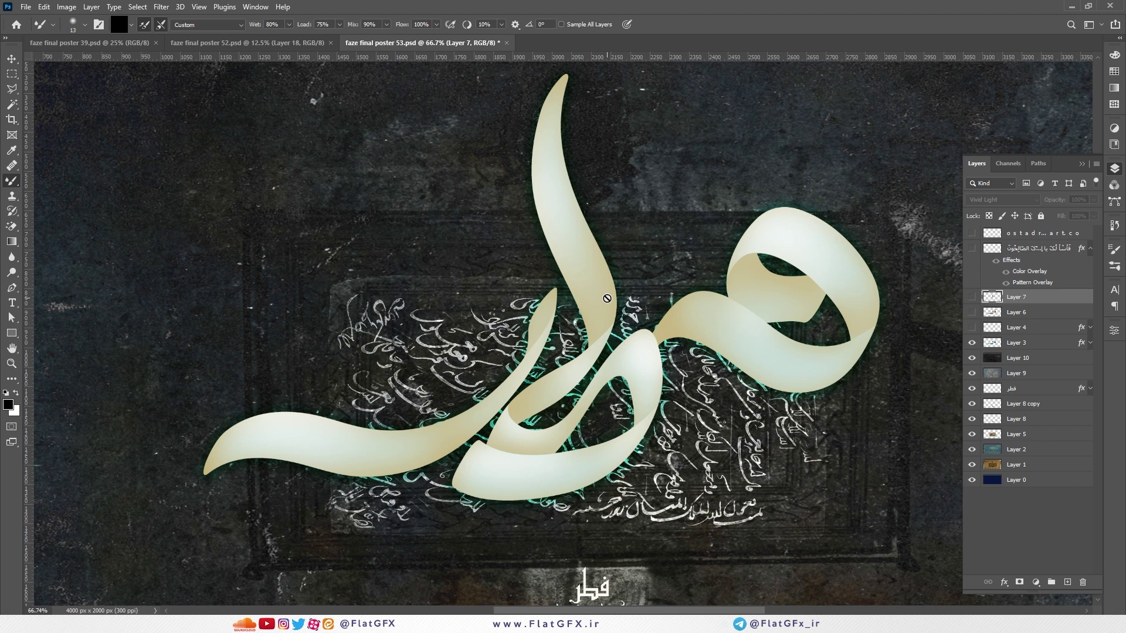
# Hide Layer 3 and Layer 10 to examine the whole background underneath
pyautogui.click(972, 344)
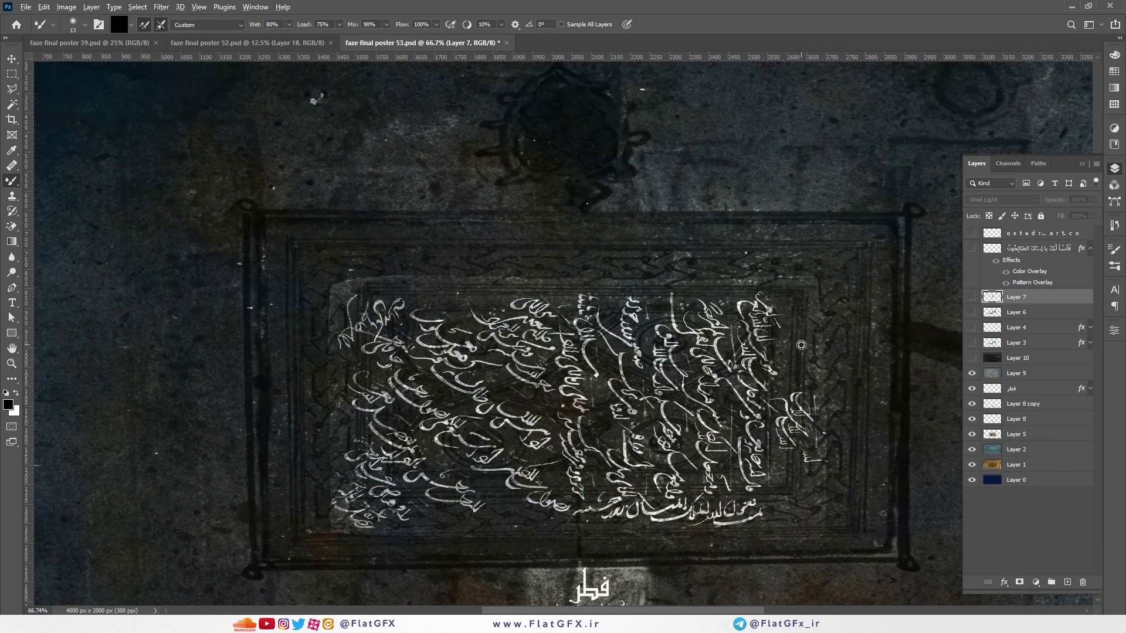
pyautogui.scroll(-3, 762, 340)
pyautogui.moveTo(790, 335); pyautogui.dragTo(710, 315)
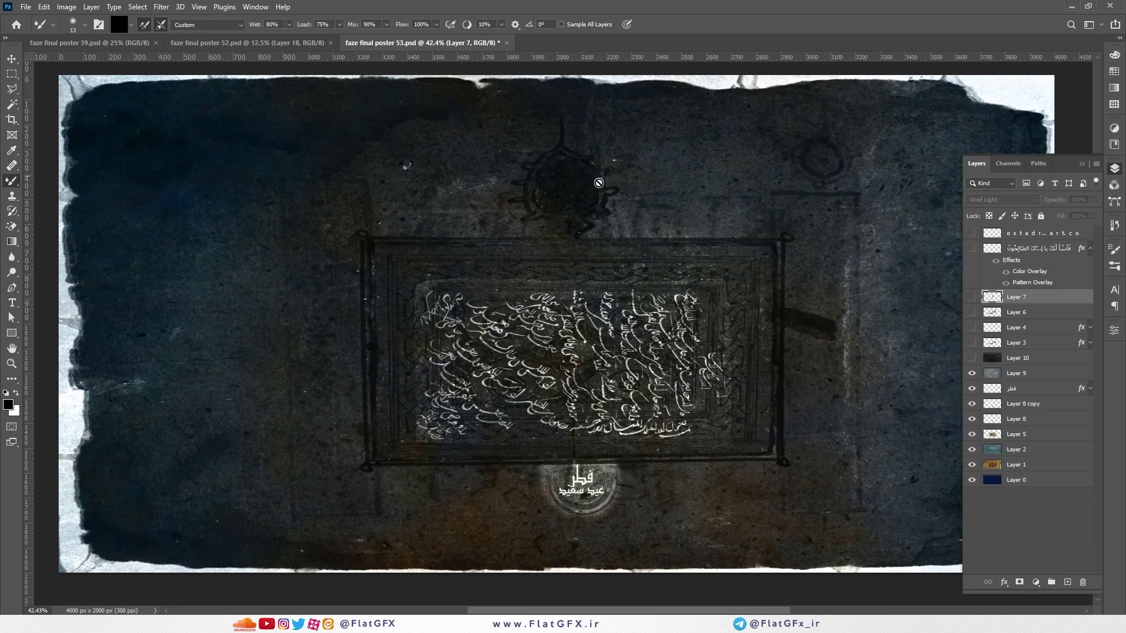
# Toggle Layer 9, set its blending mode to Normal to examine the smoke texture, and undo the mode change
pyautogui.click(972, 373)
pyautogui.click(972, 373)
pyautogui.click(1020, 373)
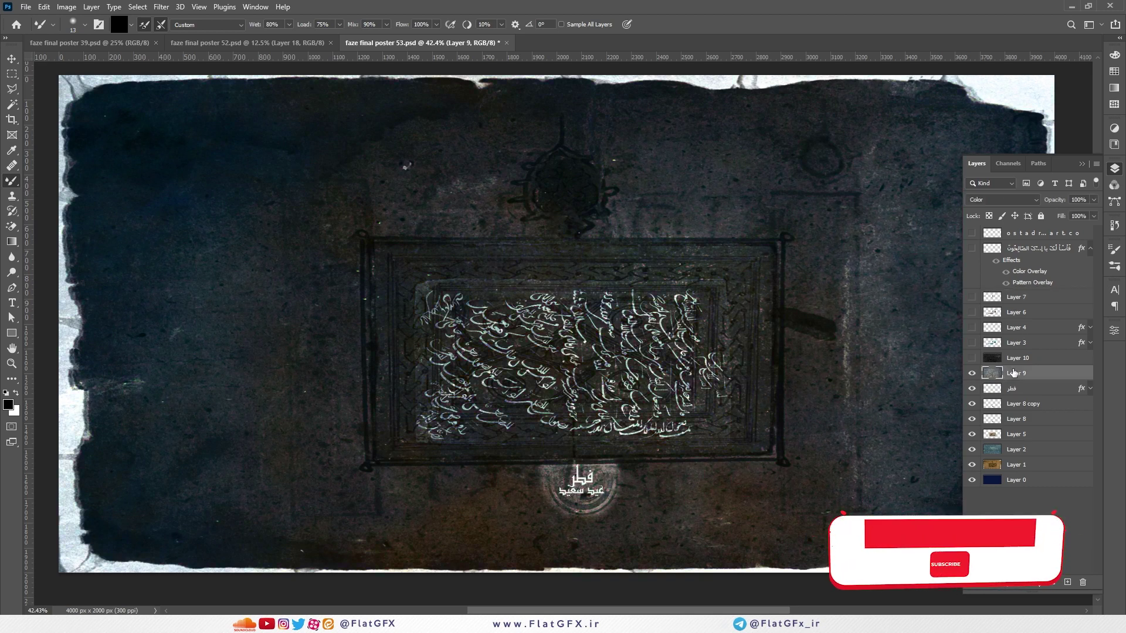
pyautogui.click(1001, 199)
pyautogui.click(987, 203)
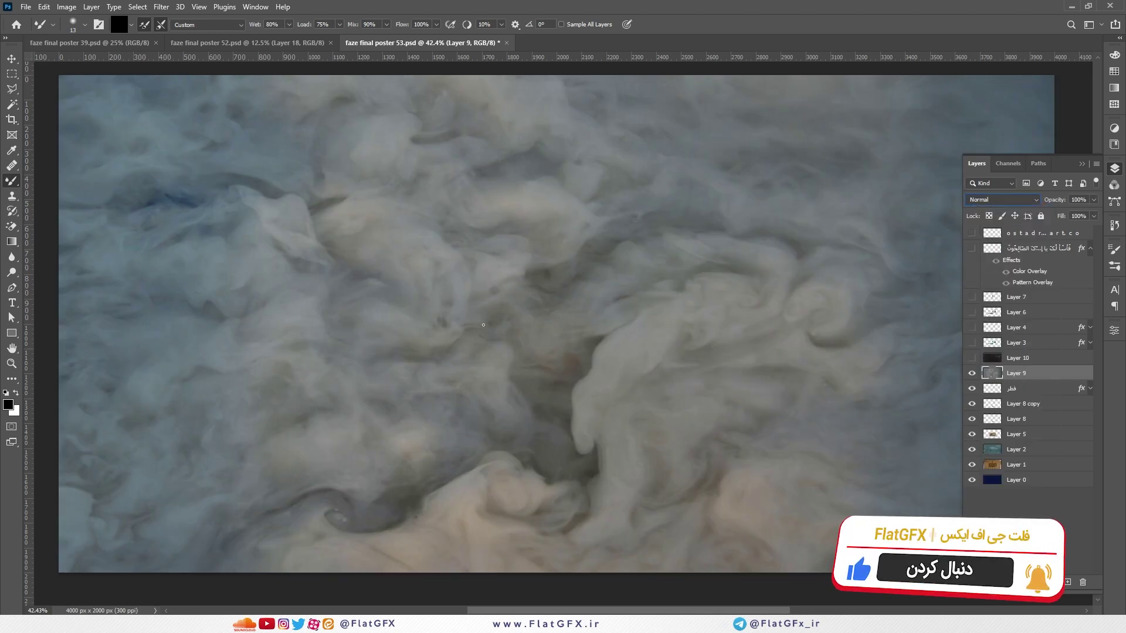
pyautogui.hotkey('ctrl', 'z')
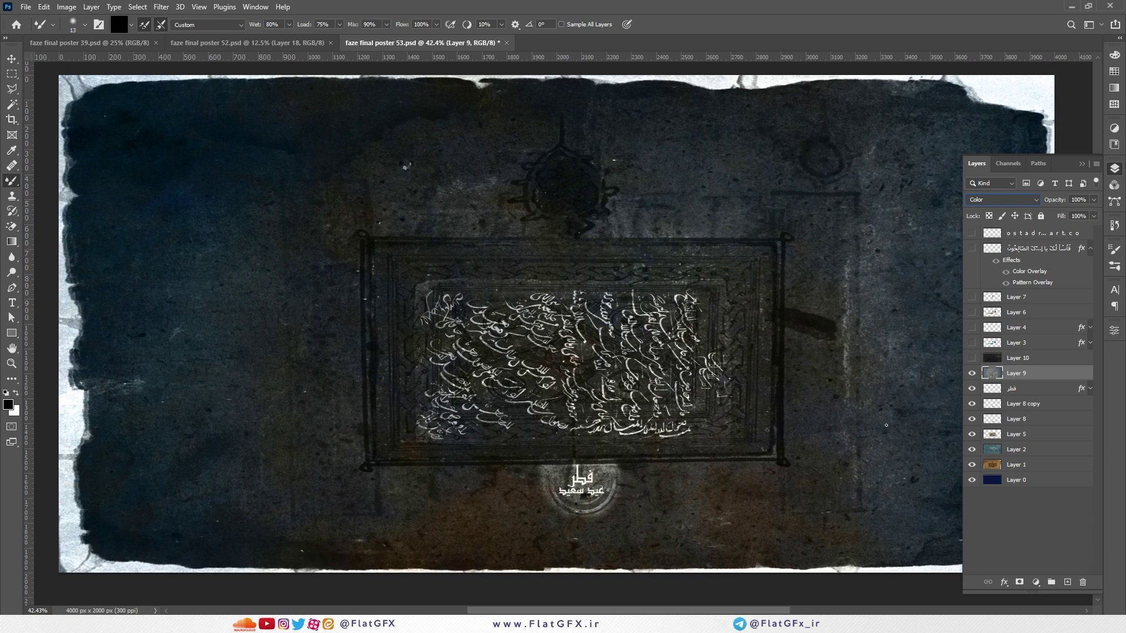
# Hide Layer 9, the small title layer, Layer 8 copy and Layer 8, and toggle Layer 5's visibility
pyautogui.click(972, 373)
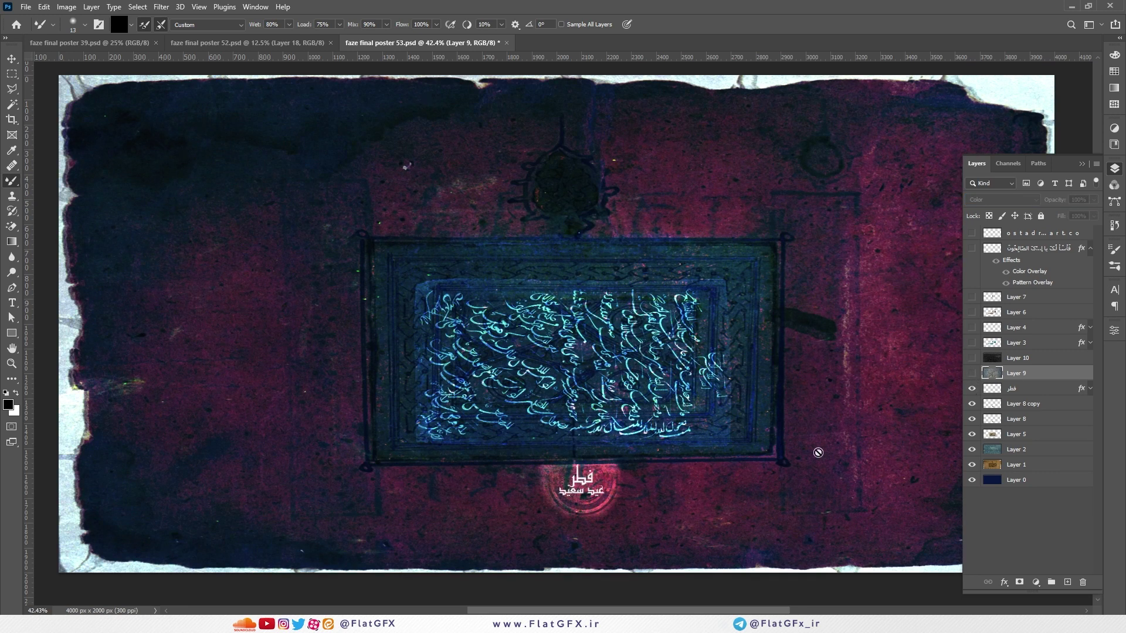
pyautogui.click(972, 389)
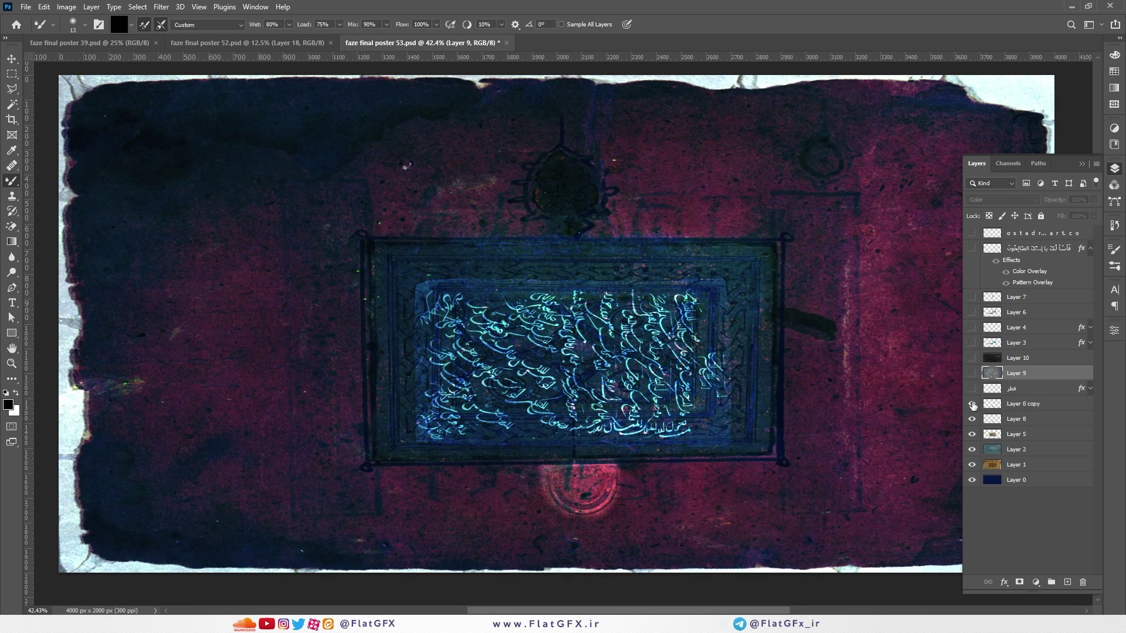
pyautogui.click(971, 409)
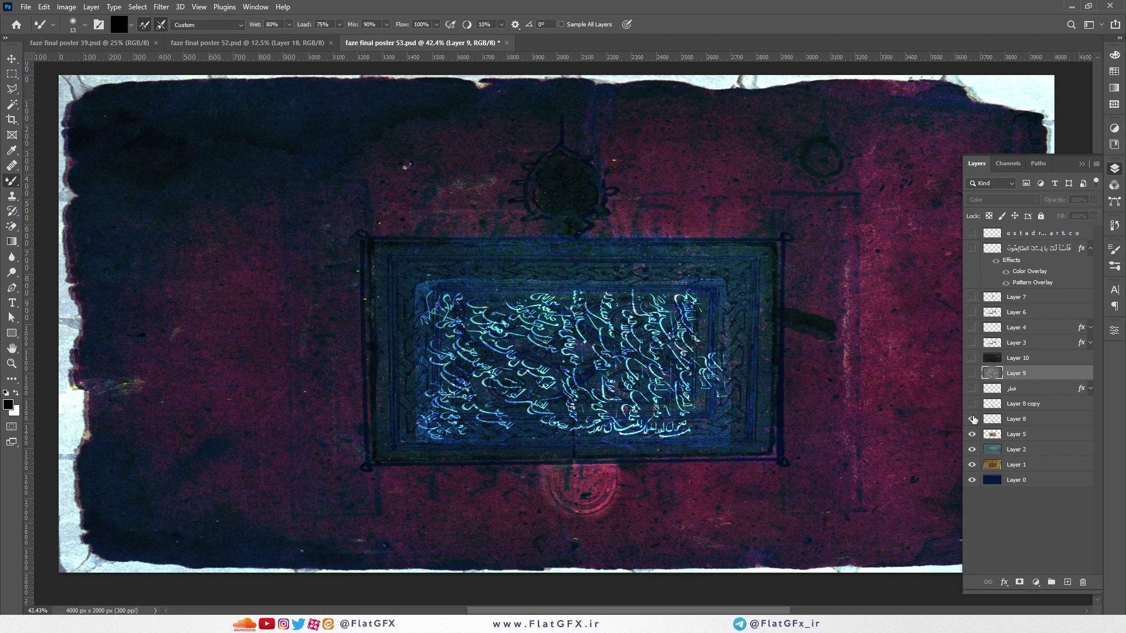
pyautogui.click(972, 419)
pyautogui.click(972, 435)
pyautogui.click(971, 434)
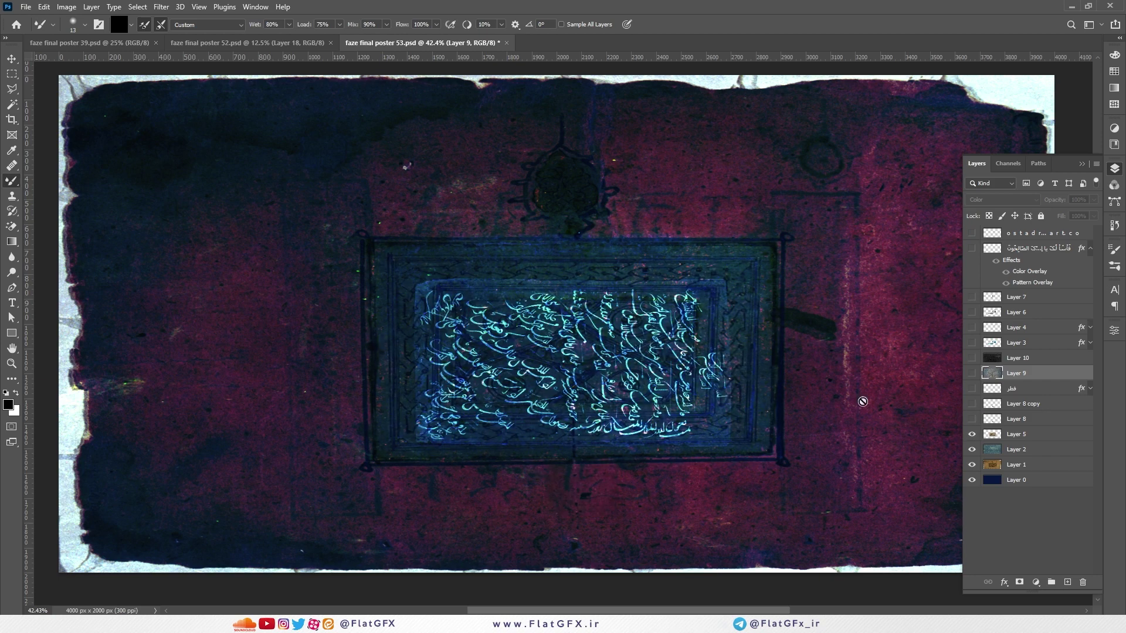
# Hide Layers 5, 2 and 1, and toggle the visibility of the solid blue Layer 0
pyautogui.click(975, 435)
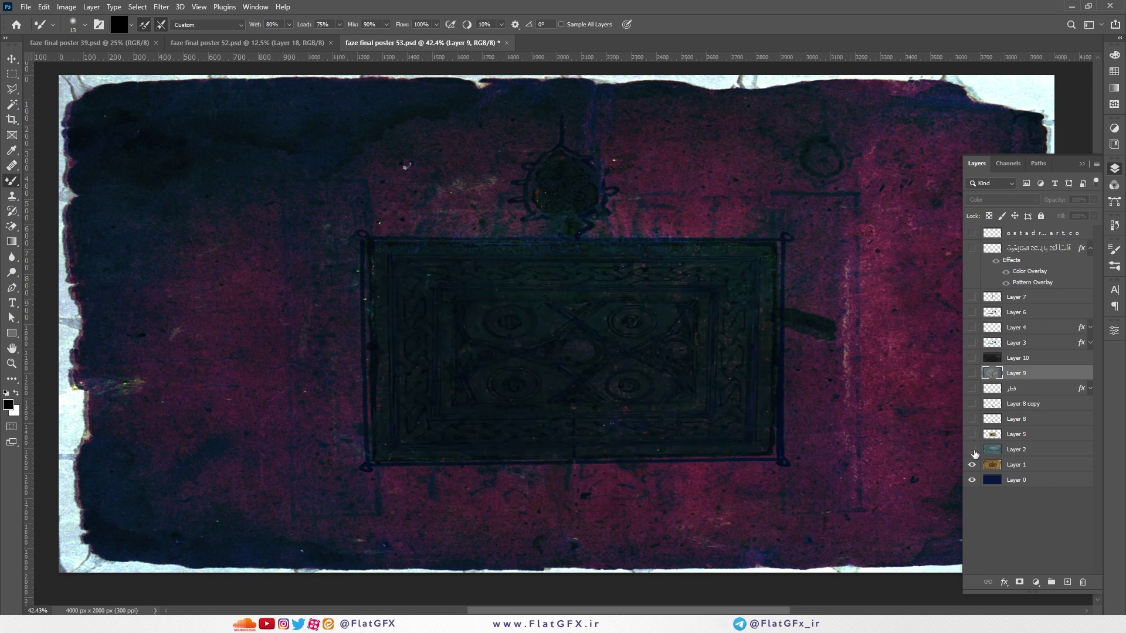
pyautogui.click(975, 450)
pyautogui.click(972, 465)
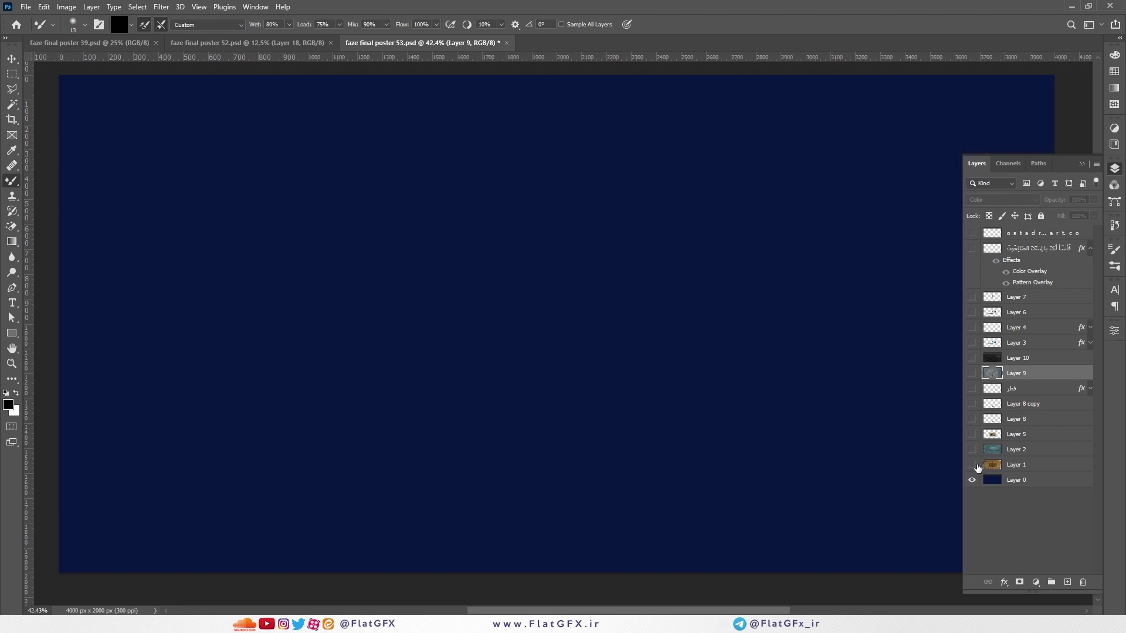
pyautogui.click(977, 480)
pyautogui.click(974, 482)
# Show all layers of the poster again, and close faze final poster 53.psd without saving changes
pyautogui.moveTo(972, 232); pyautogui.dragTo(969, 493)
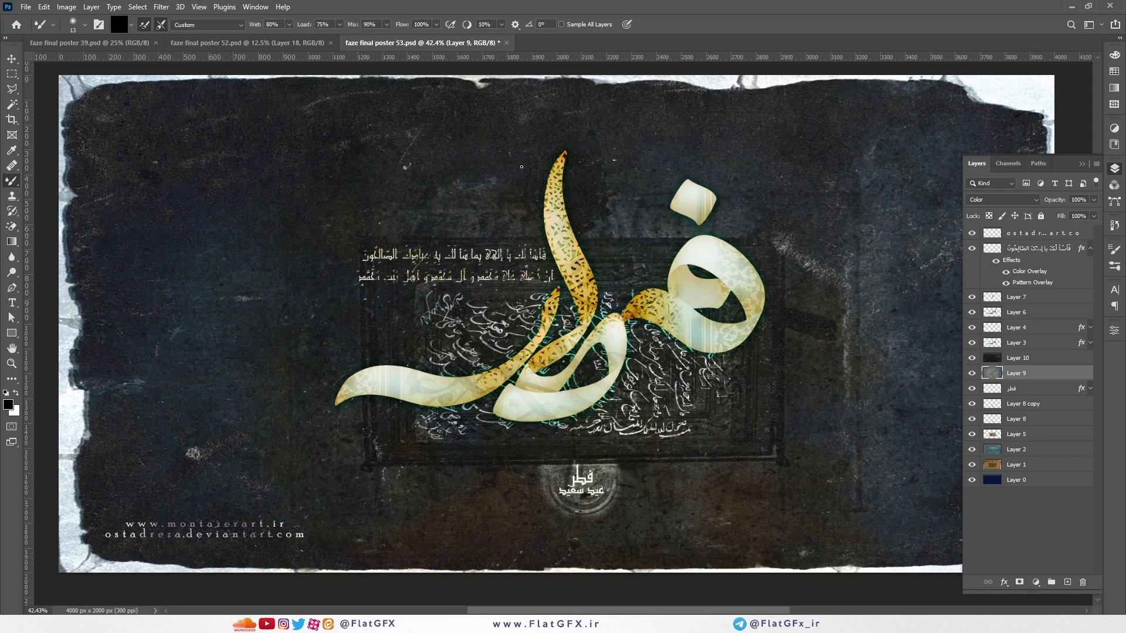
pyautogui.click(505, 43)
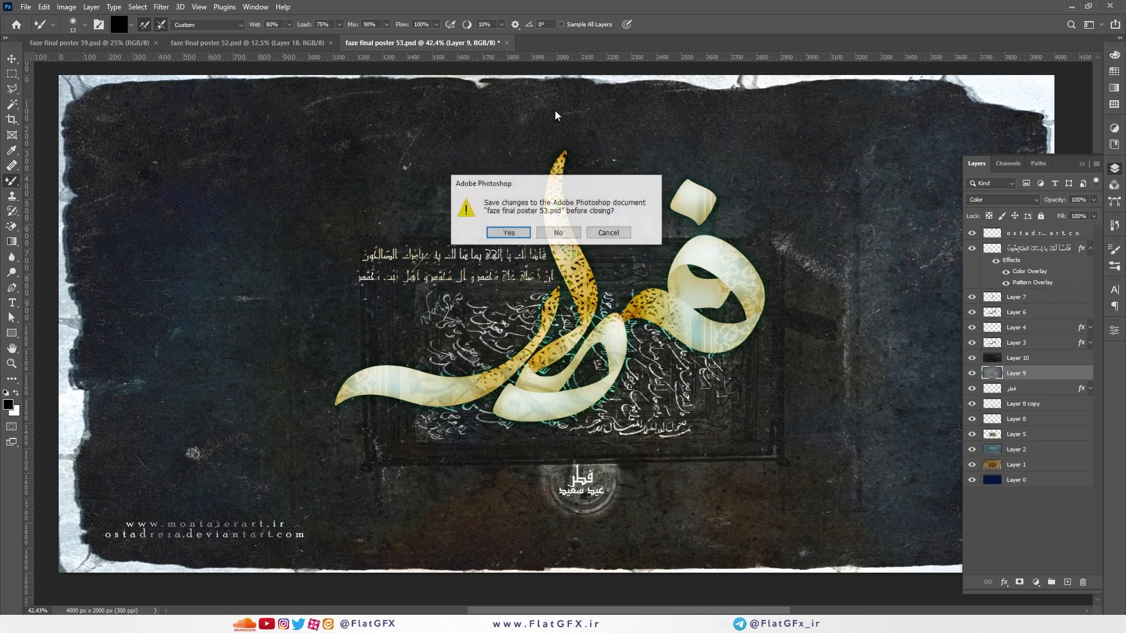
pyautogui.click(554, 235)
# Select the main calligraphy layer, Layer 12, in faze final poster 52.psd, and toggle its visibility off and on
pyautogui.press('v')
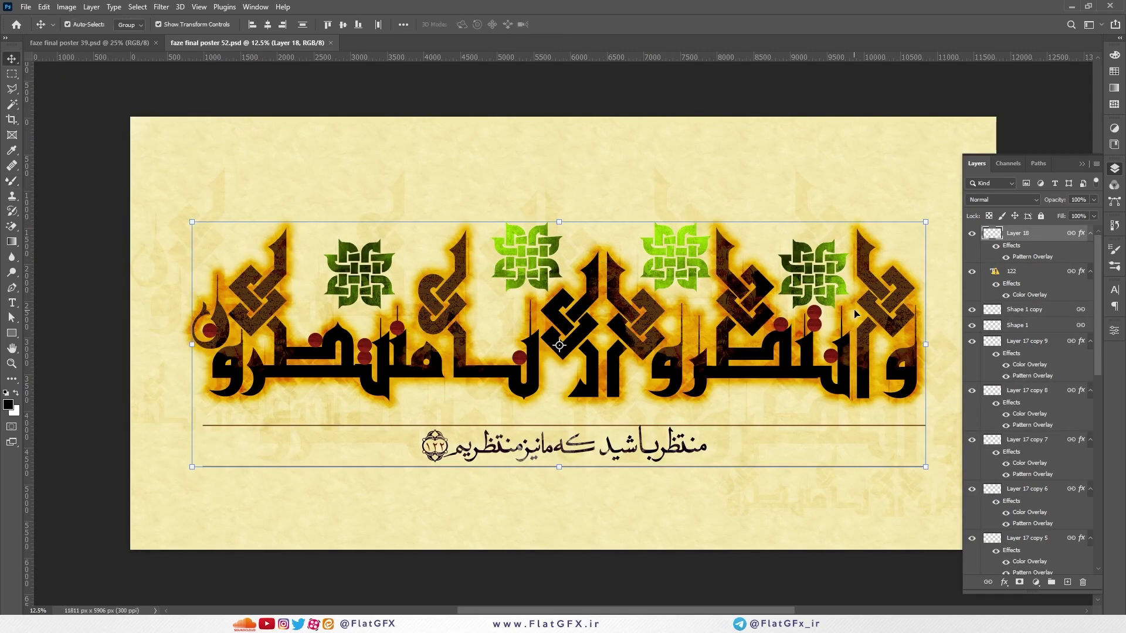
pyautogui.click(787, 361)
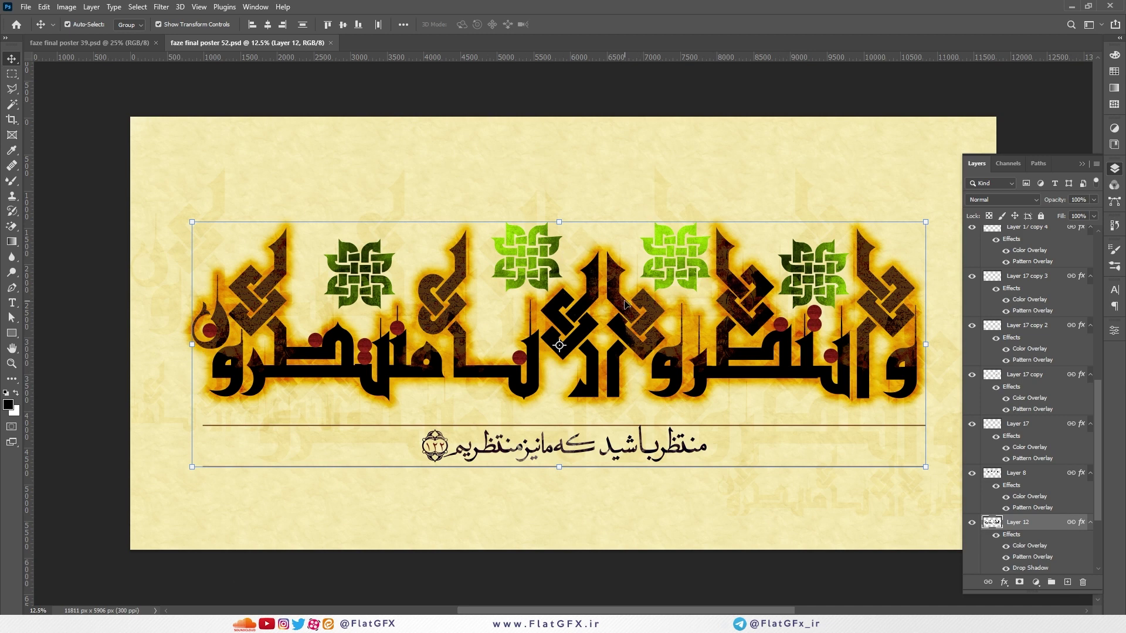
pyautogui.click(971, 523)
pyautogui.click(971, 522)
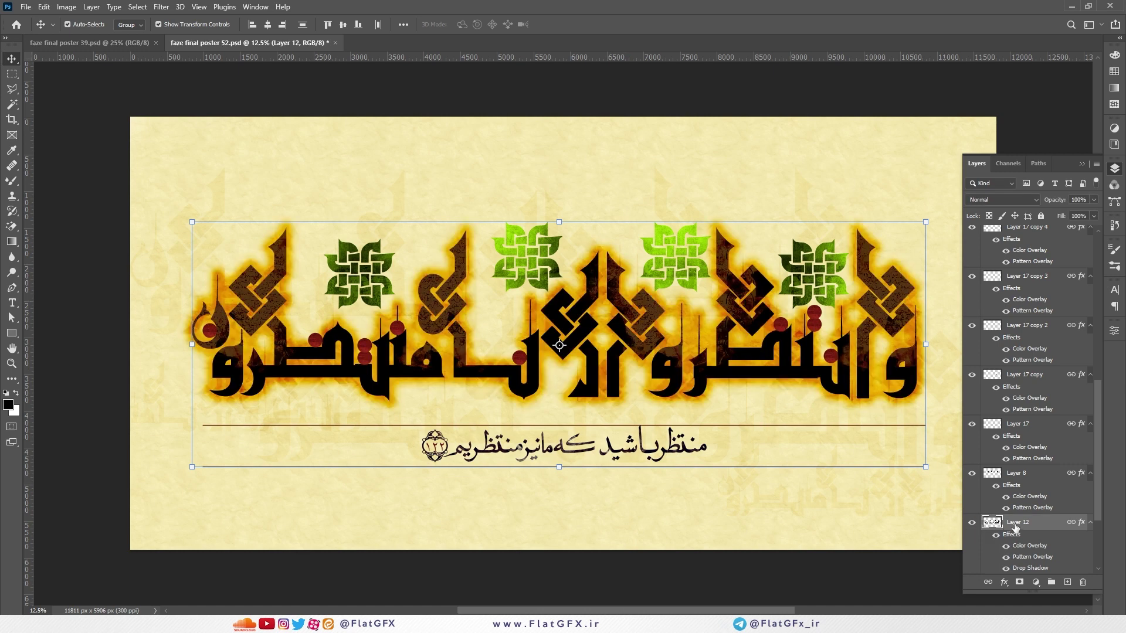
# Examine the pattern assigned in Layer 12's Pattern Overlay effect, and close the layer style settings
pyautogui.doubleClick(1024, 557)
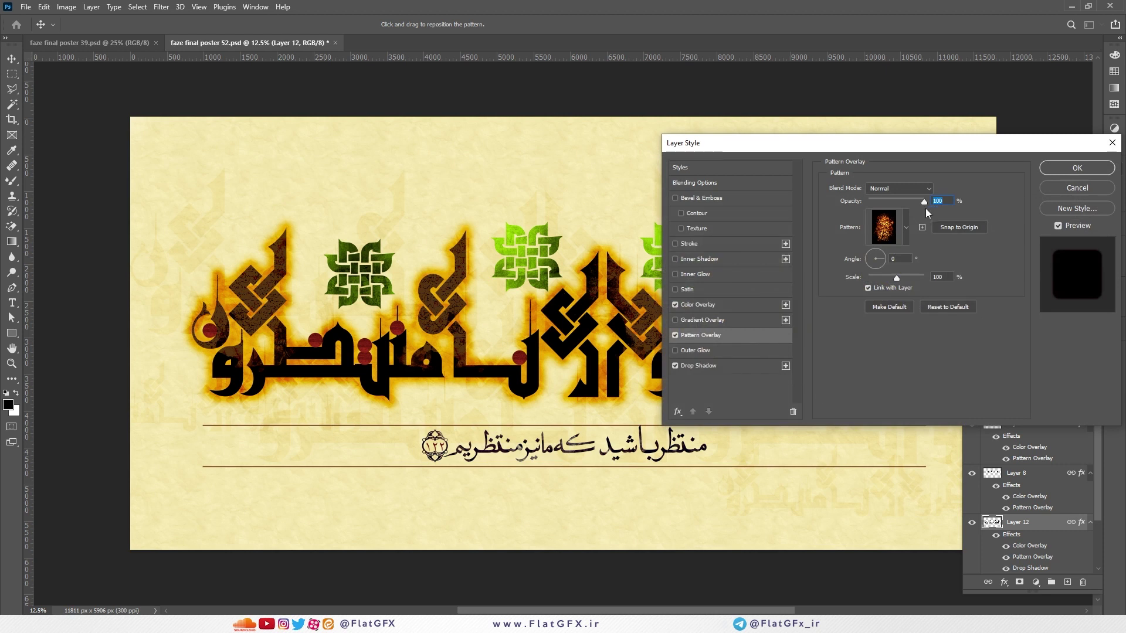
pyautogui.click(906, 228)
pyautogui.press('Escape')
pyautogui.click(906, 227)
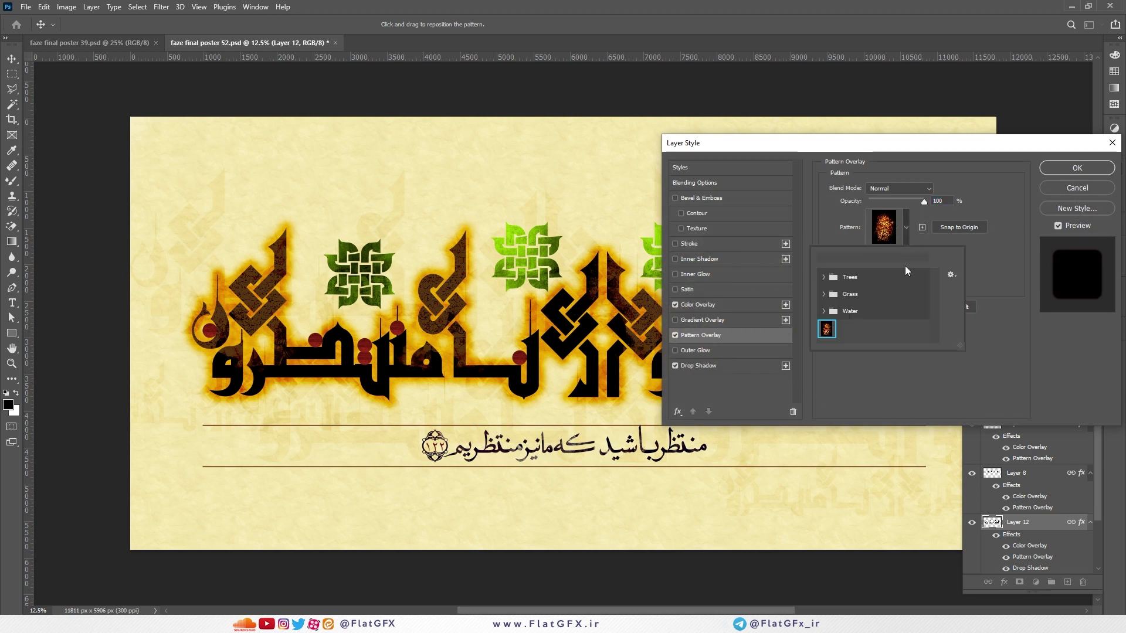
pyautogui.click(1060, 175)
pyautogui.click(1061, 175)
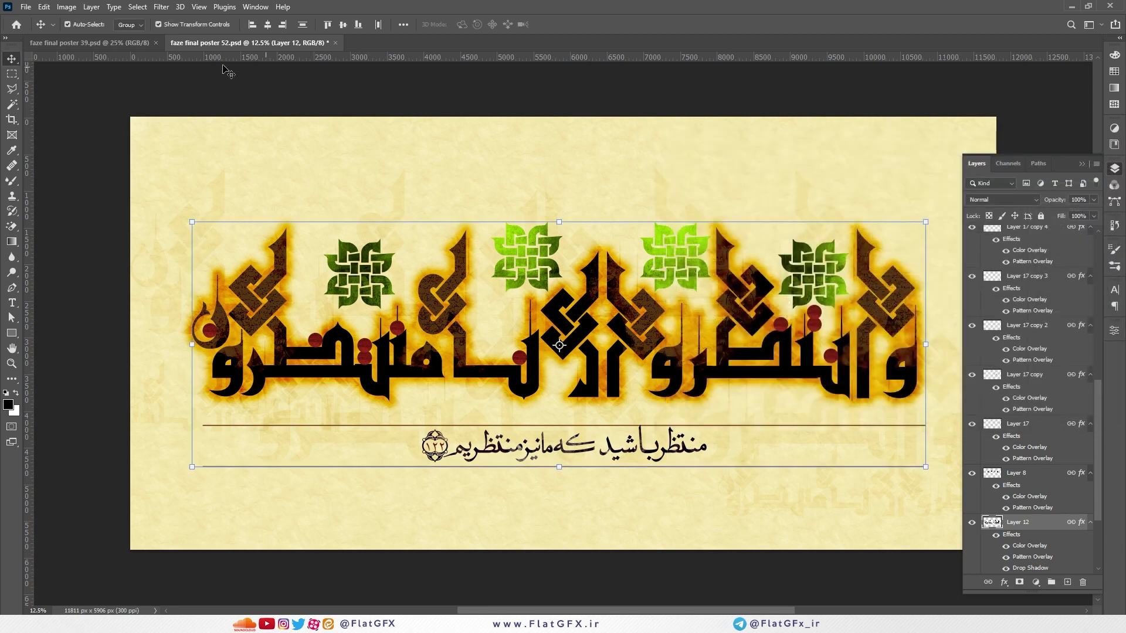
# Create a new 1920 x 1080 px HDTV 1080p document at 72 ppi and unlock its background layer
pyautogui.click(24, 7)
pyautogui.click(33, 20)
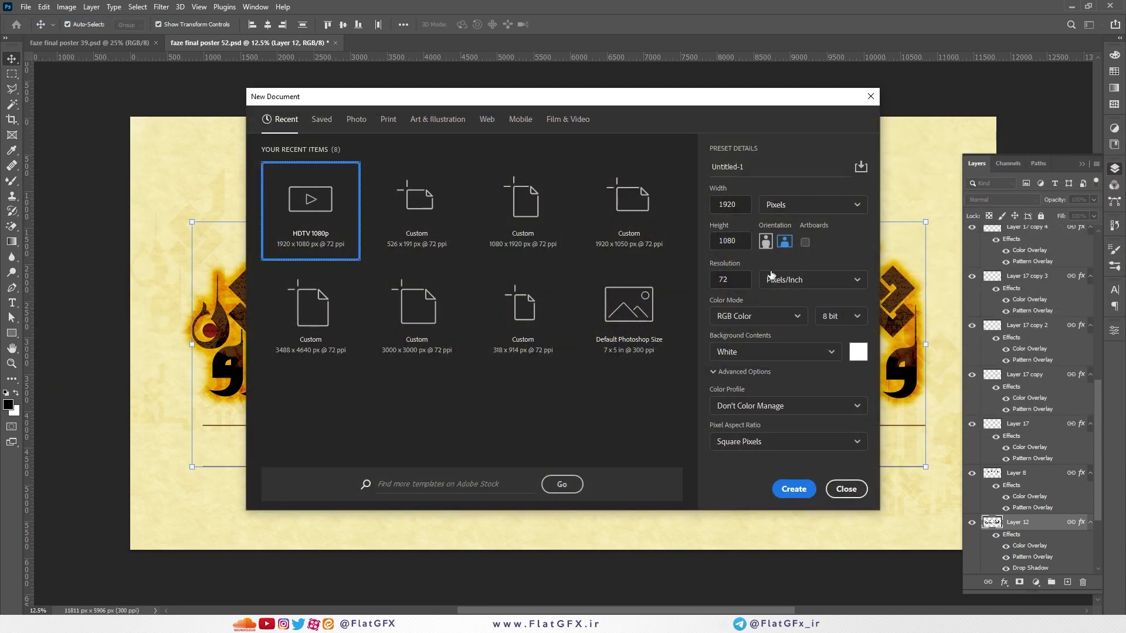
pyautogui.click(779, 484)
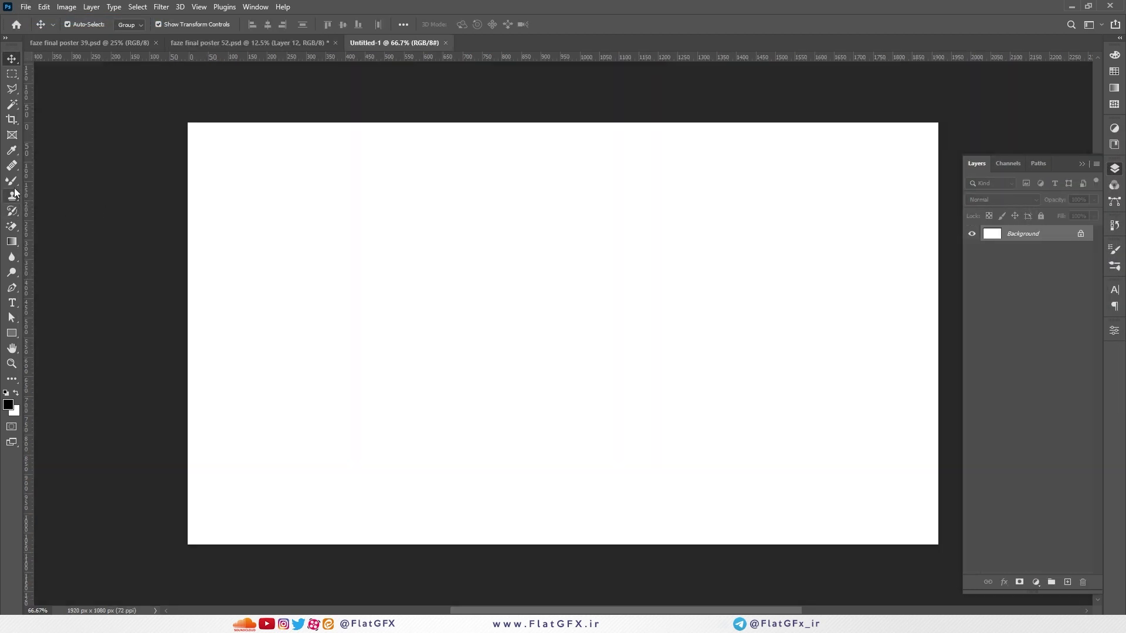
pyautogui.click(1079, 234)
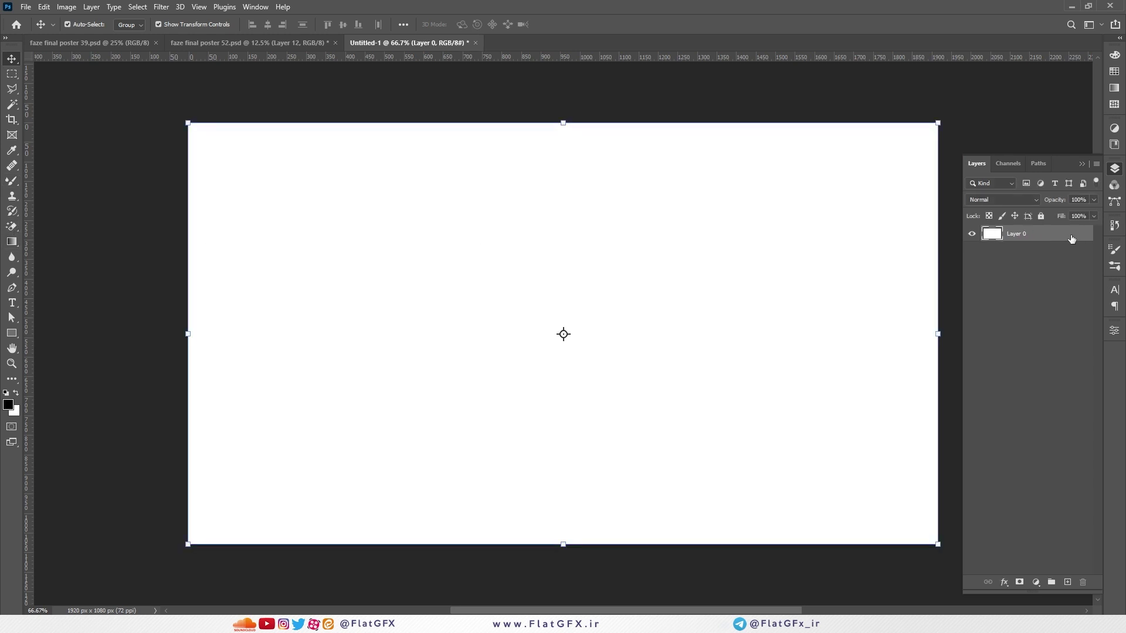
# Preview the fiery calligraphy pattern as a Pattern Overlay on Layer 0, reposition it on the canvas, and cancel the layer style
pyautogui.doubleClick(1071, 238)
pyautogui.click(699, 334)
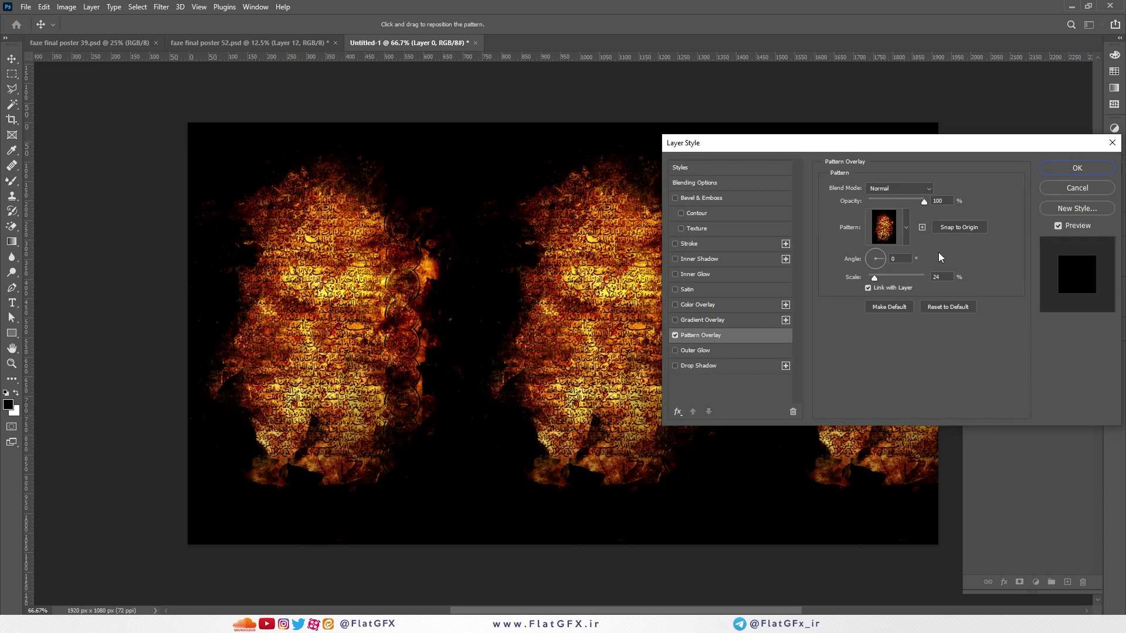
pyautogui.moveTo(532, 301); pyautogui.dragTo(493, 284)
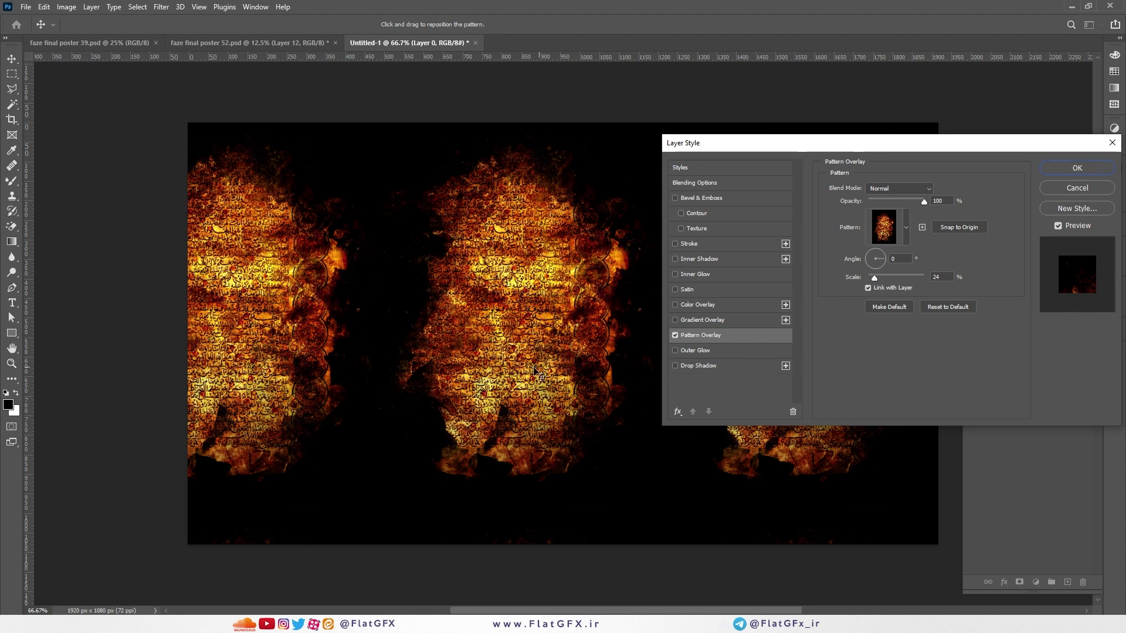
pyautogui.click(1082, 192)
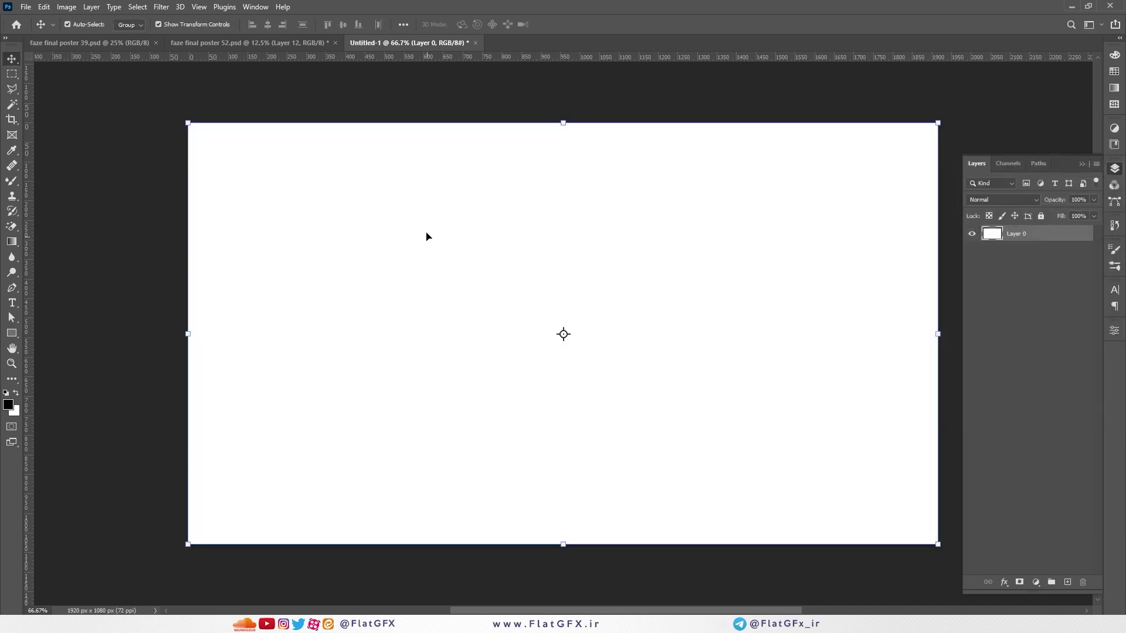
# In faze final poster 52.psd, hide Layer 12 copy through Layer 12 copy 4, plus Layers 12, 8, 17 and 17 copy
pyautogui.click(273, 45)
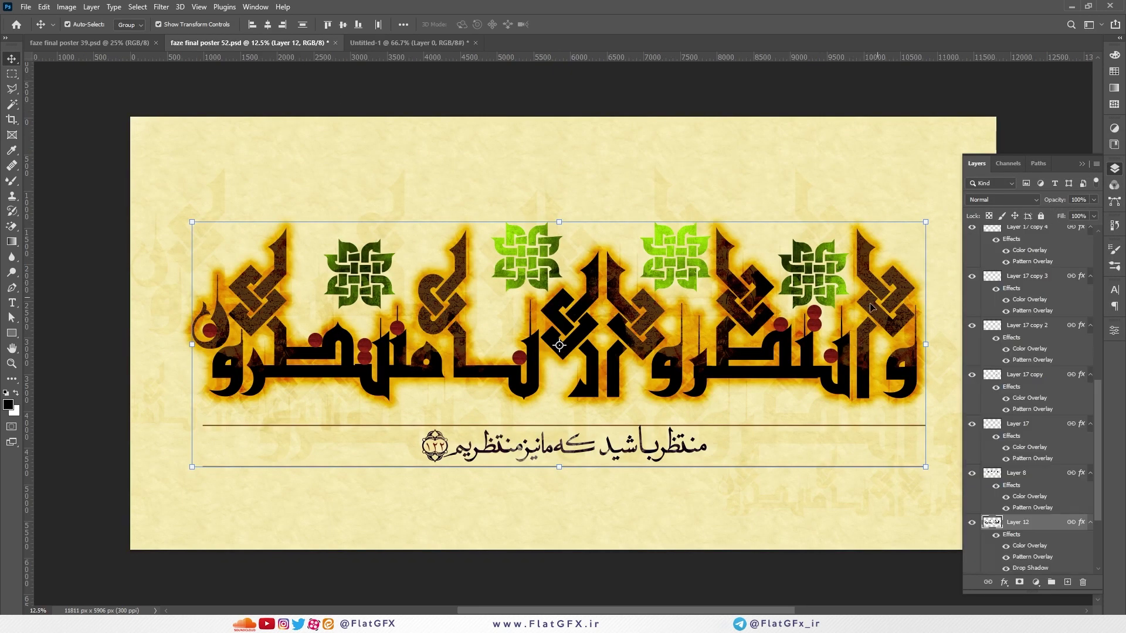
pyautogui.scroll(5, 1032, 411)
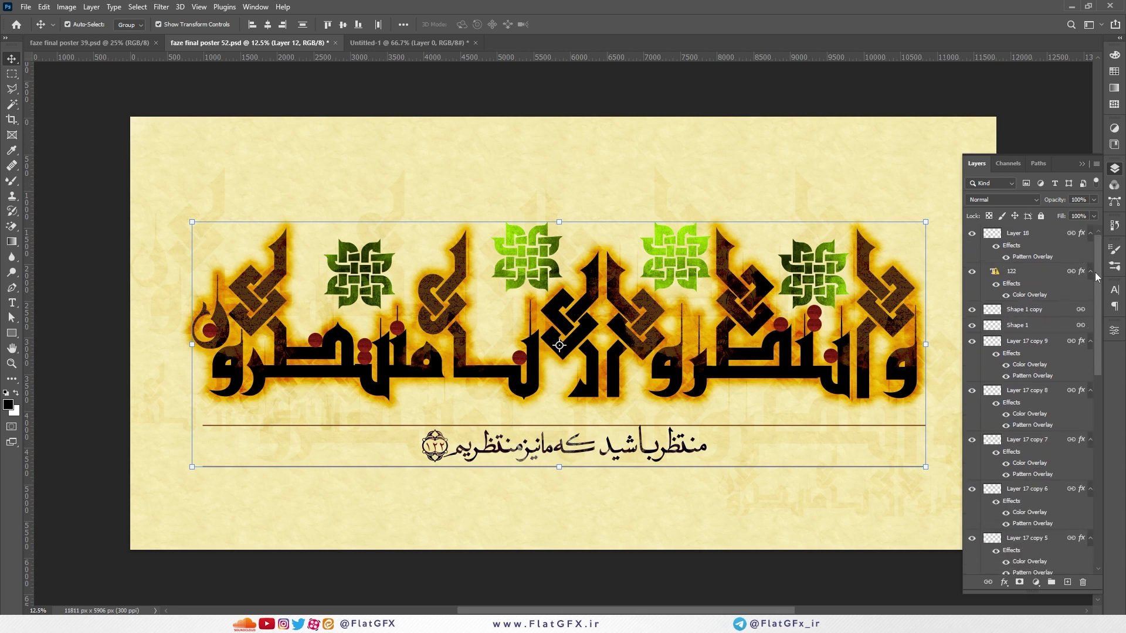
pyautogui.click(971, 273)
pyautogui.hotkey('alt', ',')
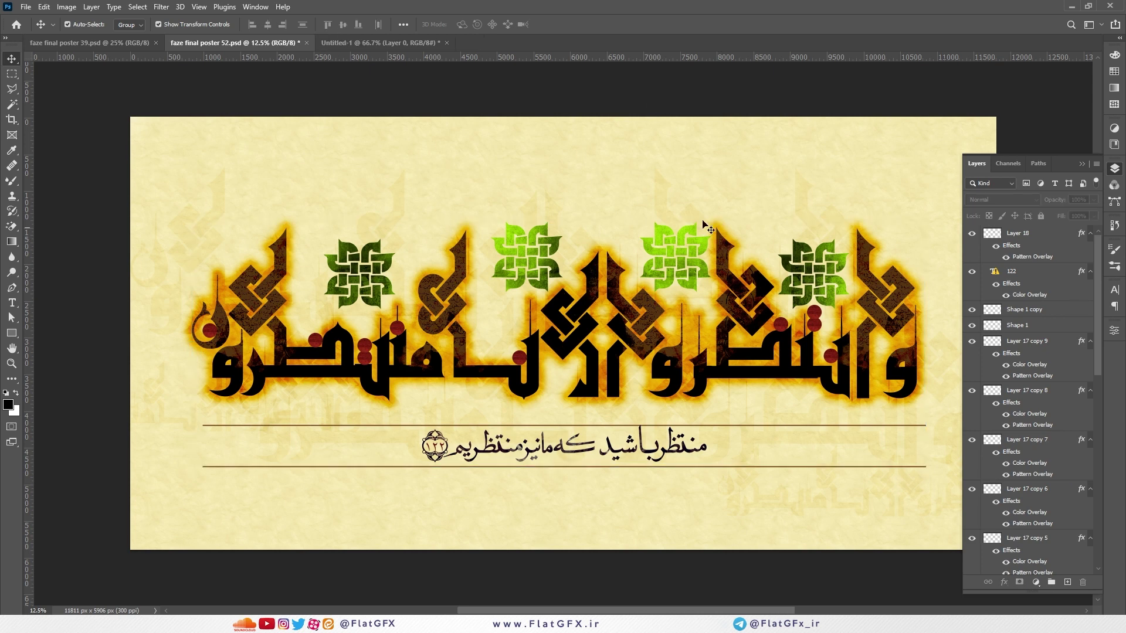
pyautogui.scroll(-1, 1008, 516)
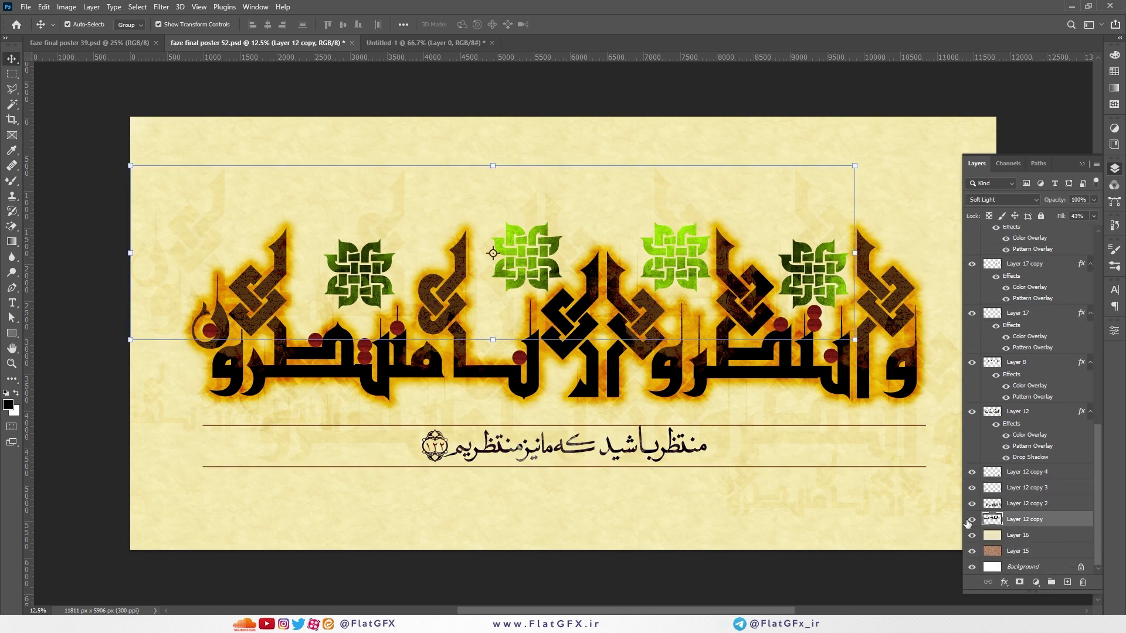
pyautogui.click(972, 519)
pyautogui.moveTo(975, 521); pyautogui.dragTo(972, 481)
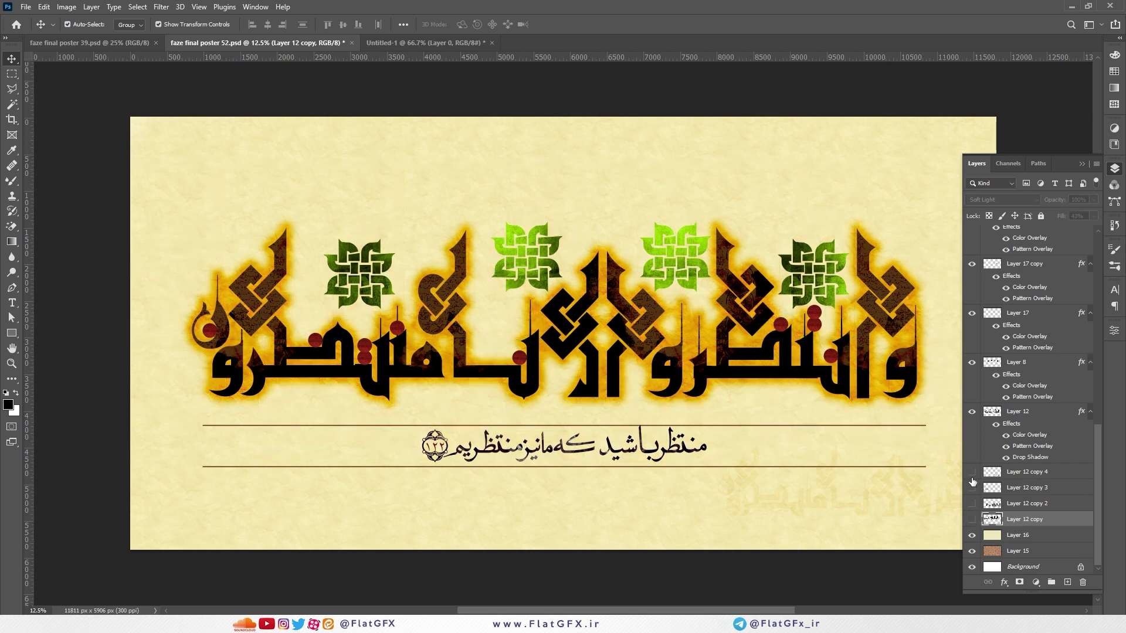
pyautogui.moveTo(974, 413); pyautogui.dragTo(971, 265)
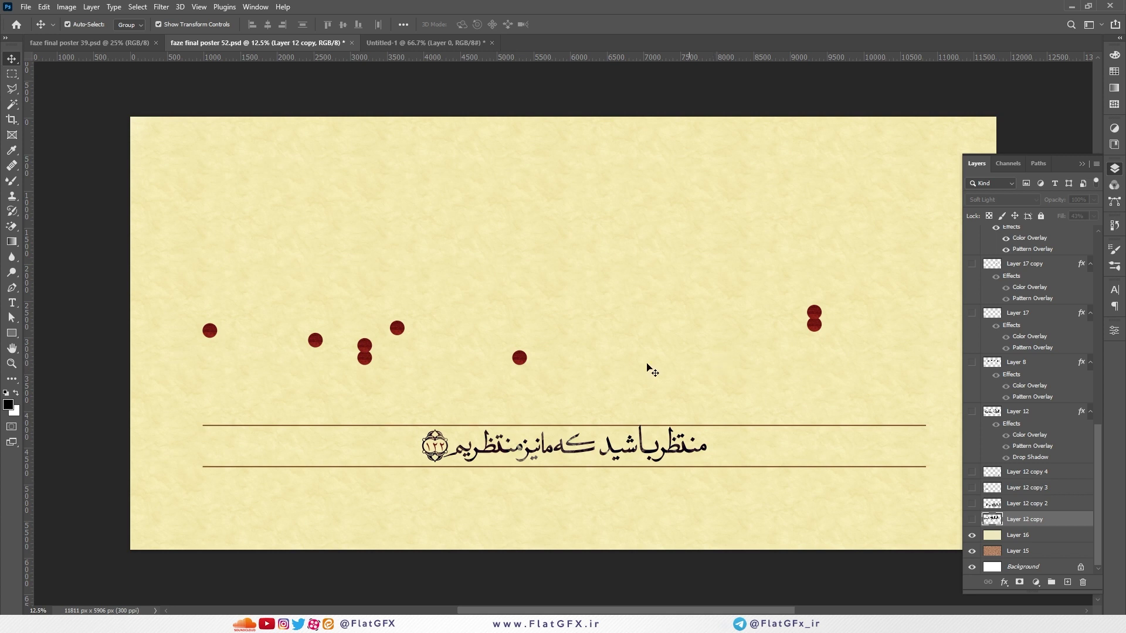
# Select the red dot layer, Layer 17 copy 7, toggle its visibility, and inspect its Pattern Overlay settings without changing them
pyautogui.click(818, 320)
pyautogui.click(972, 233)
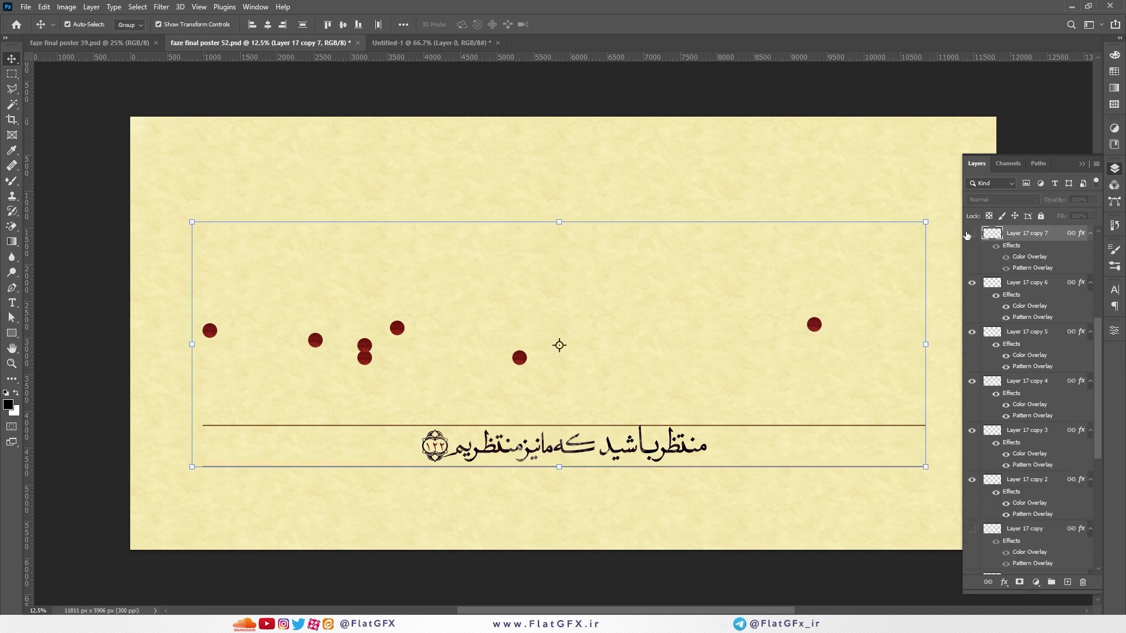
pyautogui.click(971, 233)
pyautogui.doubleClick(1031, 268)
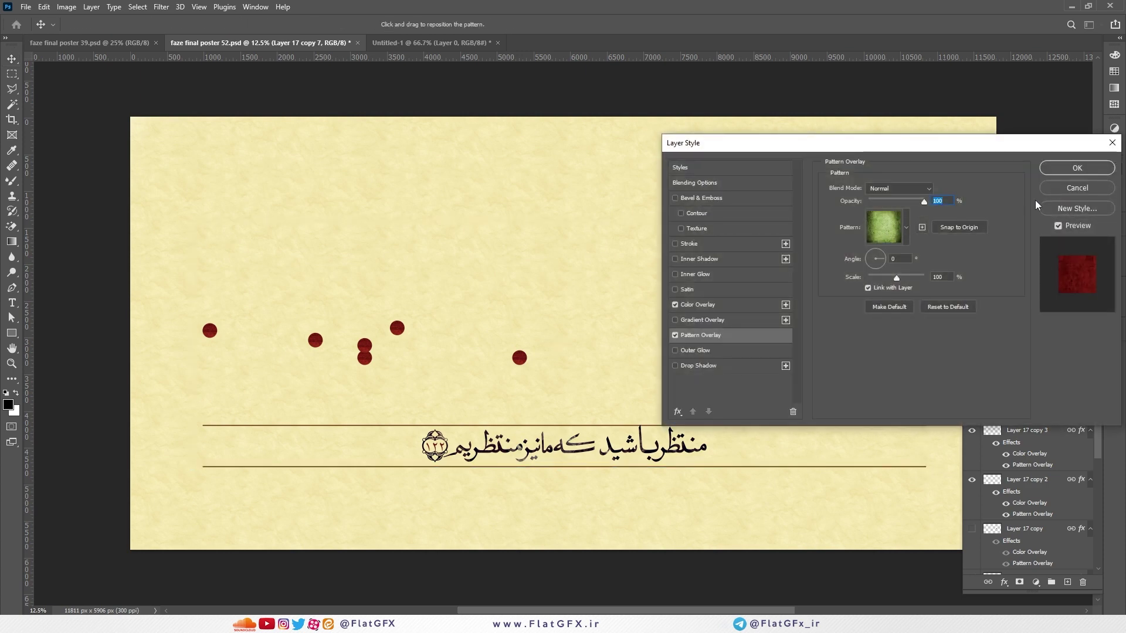
pyautogui.click(1068, 187)
# Hide the layers from Layer 17 copy 9 up to Layer 18, and toggle the cream Layer 16's visibility, leaving it hidden
pyautogui.scroll(3, 1032, 373)
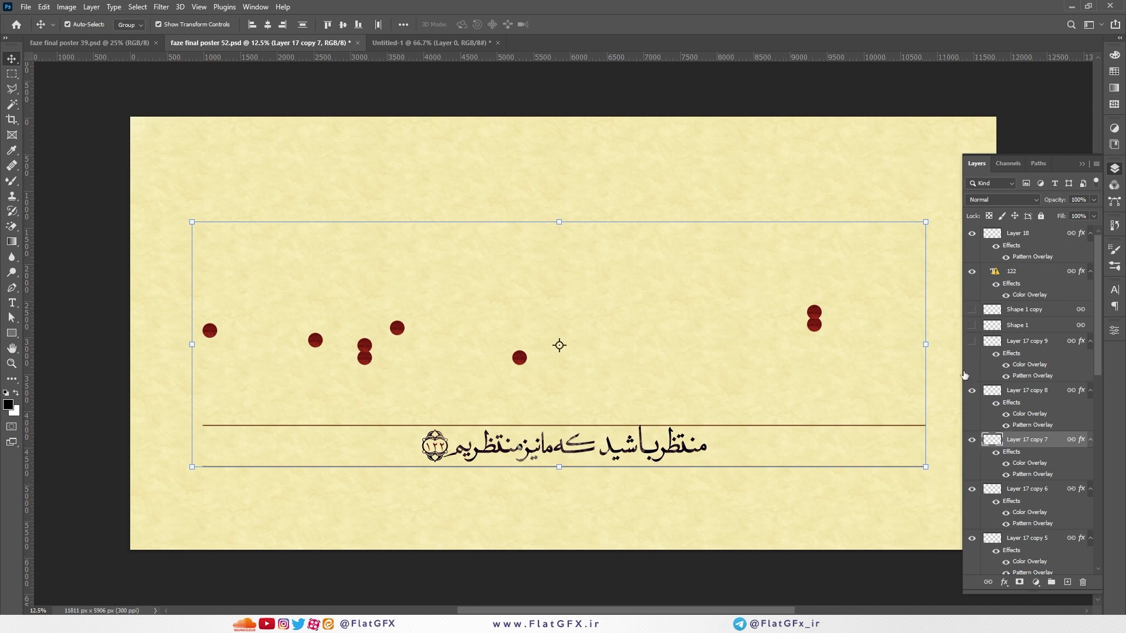
pyautogui.moveTo(971, 341); pyautogui.dragTo(971, 233)
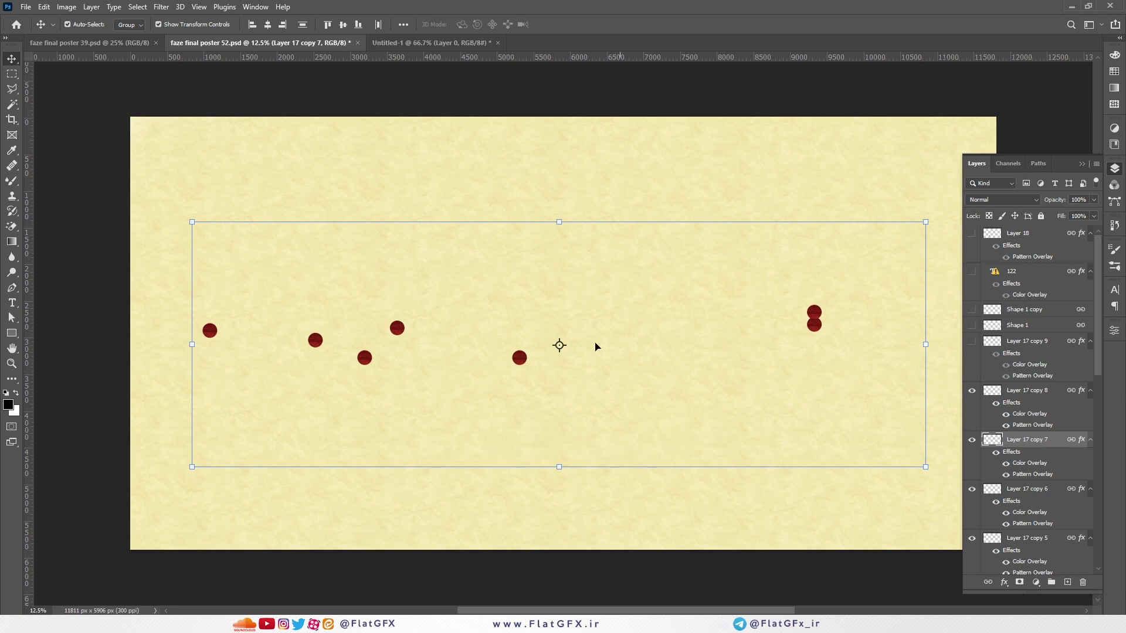
pyautogui.scroll(-3, 595, 346)
pyautogui.scroll(-15, 1032, 381)
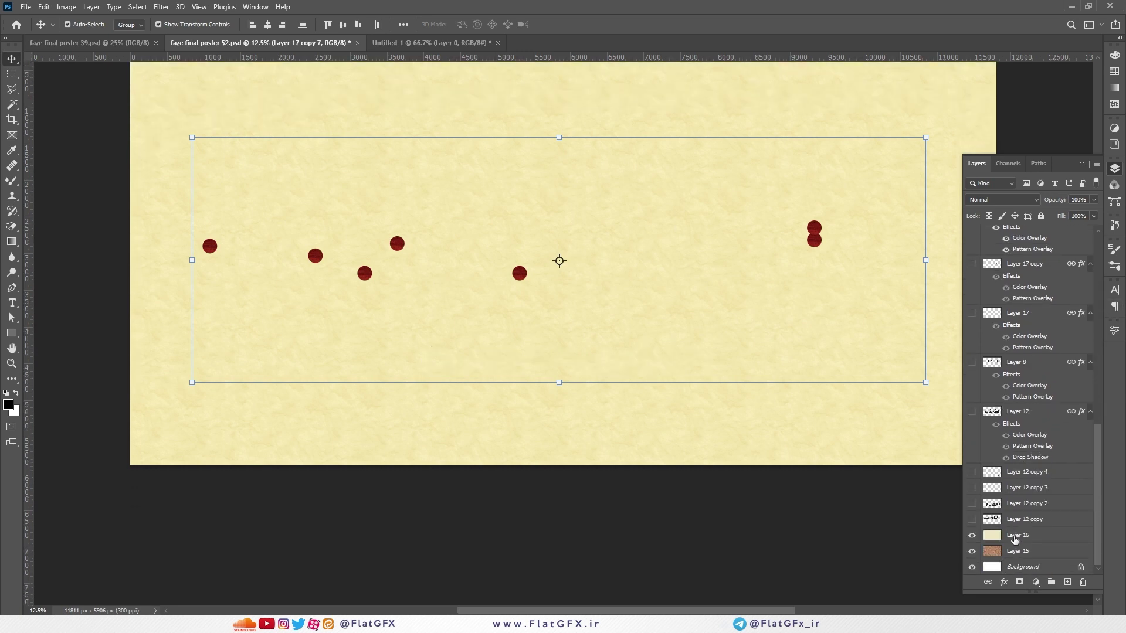
pyautogui.click(1017, 535)
pyautogui.click(972, 536)
pyautogui.click(971, 536)
pyautogui.click(972, 536)
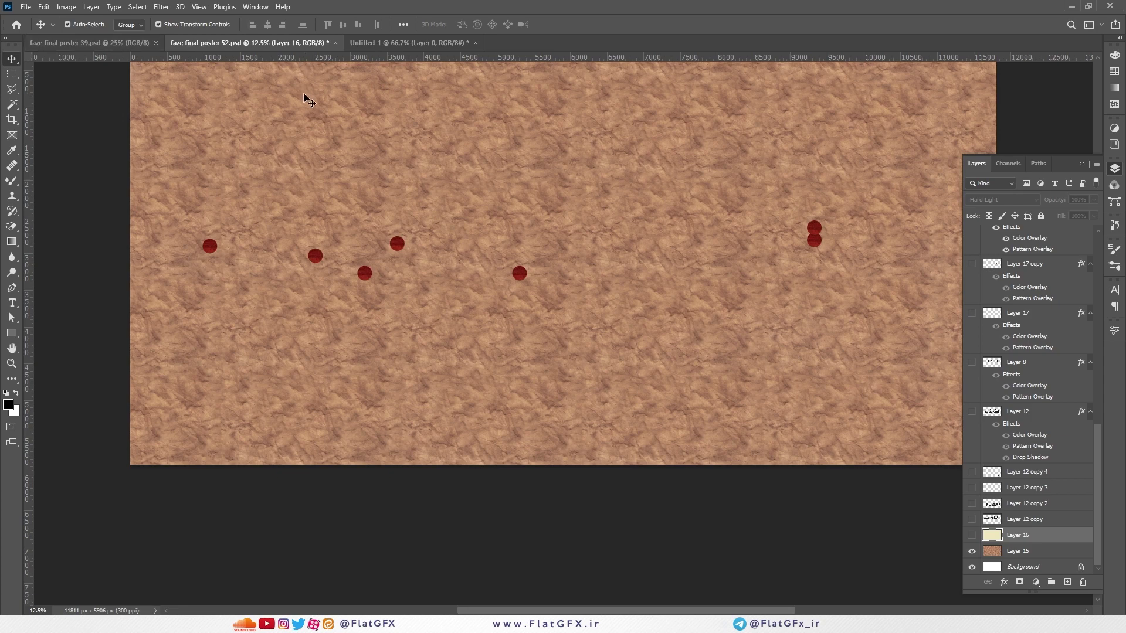
# Close faze final poster 52.psd and the Untitled-1 document without saving changes
pyautogui.hotkey('ctrl', 'alt', 'w')
pyautogui.click(554, 231)
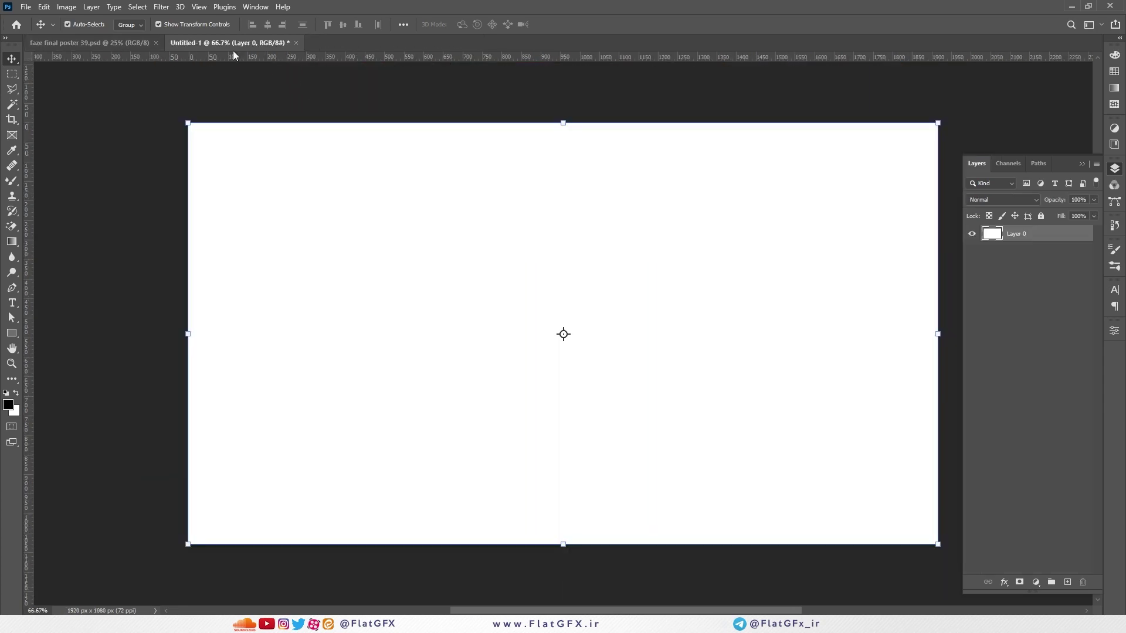
pyautogui.click(556, 231)
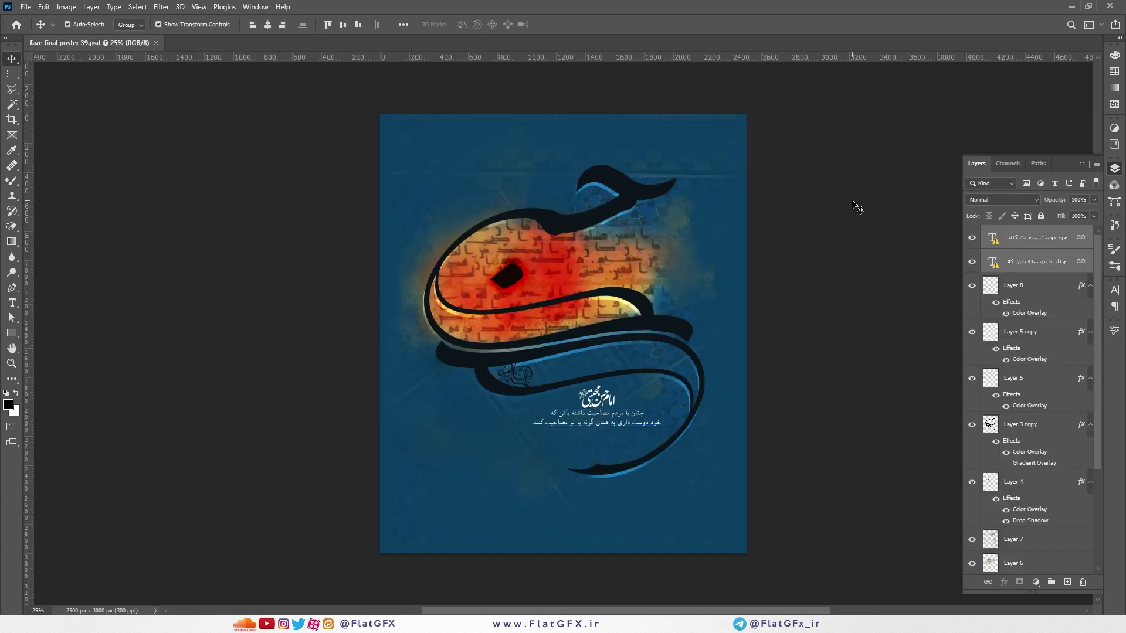
# Collapse the effects lists of Layers 8, 5 copy, 5, 3 copy, 4 and 1 in faze final poster 39.psd
pyautogui.scroll(2, 678, 234)
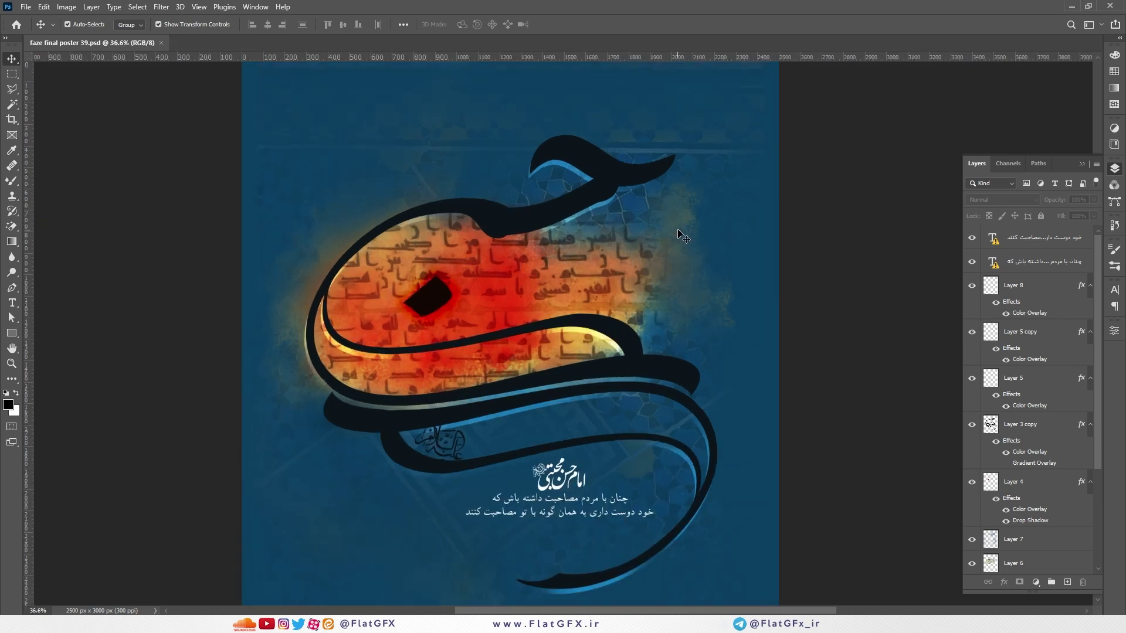
pyautogui.click(1089, 286)
pyautogui.click(1089, 309)
pyautogui.click(1089, 333)
pyautogui.click(1090, 357)
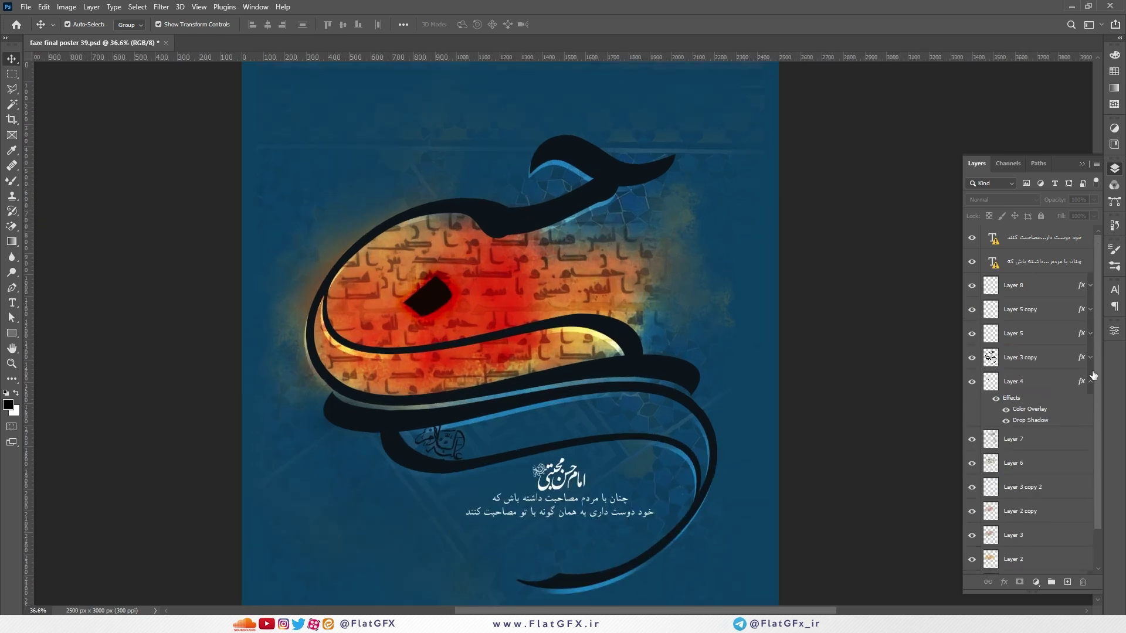
pyautogui.click(1089, 381)
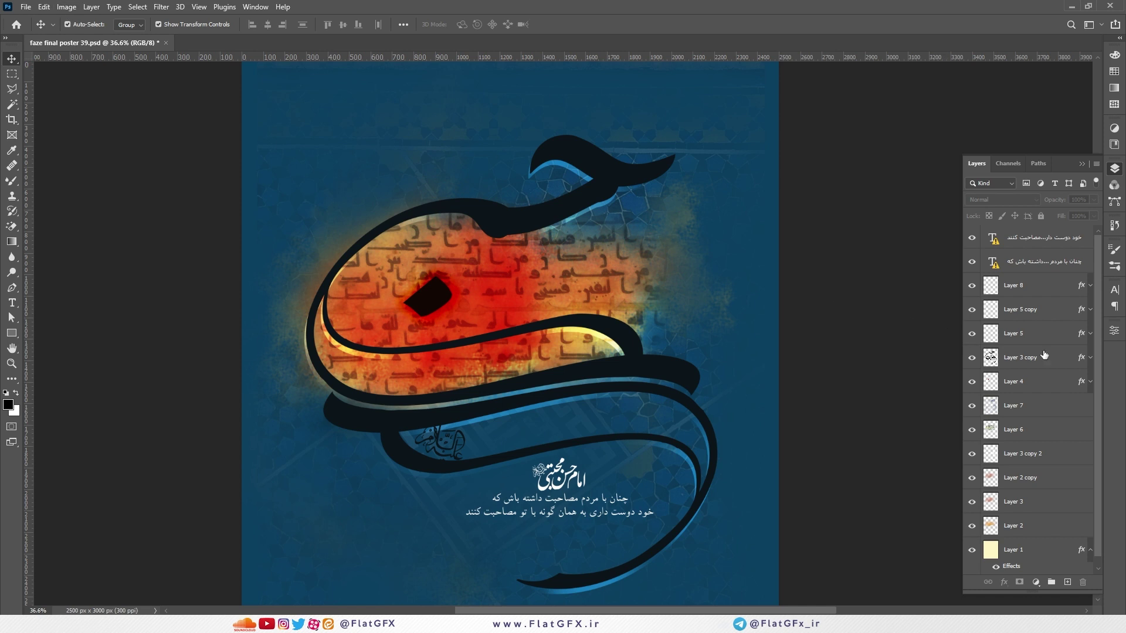
pyautogui.scroll(-1, 978, 511)
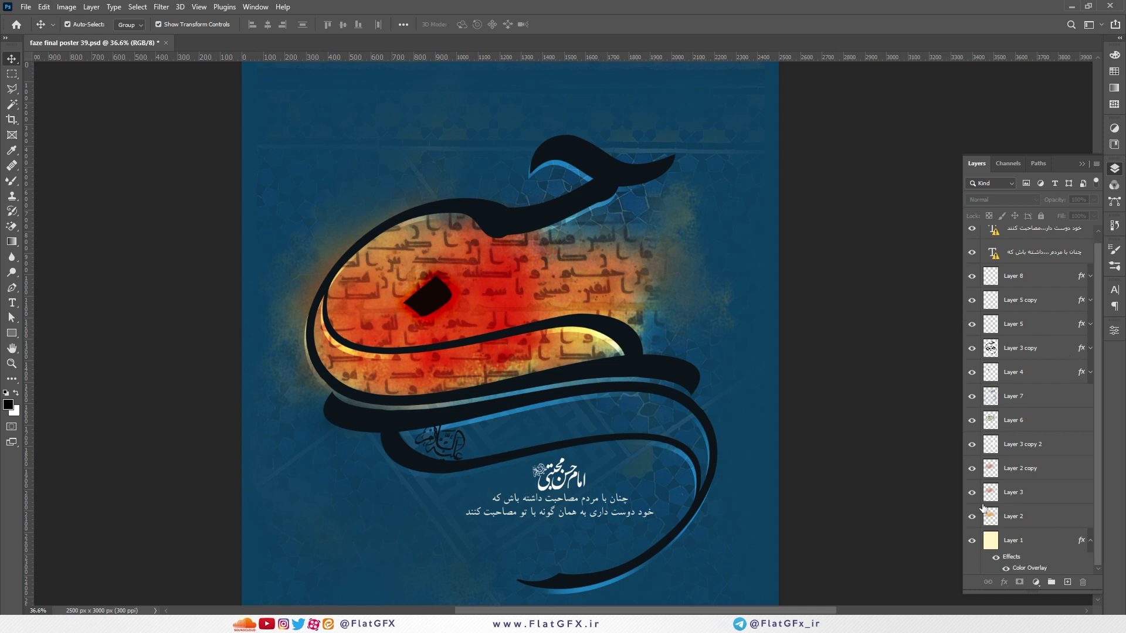
pyautogui.click(1091, 542)
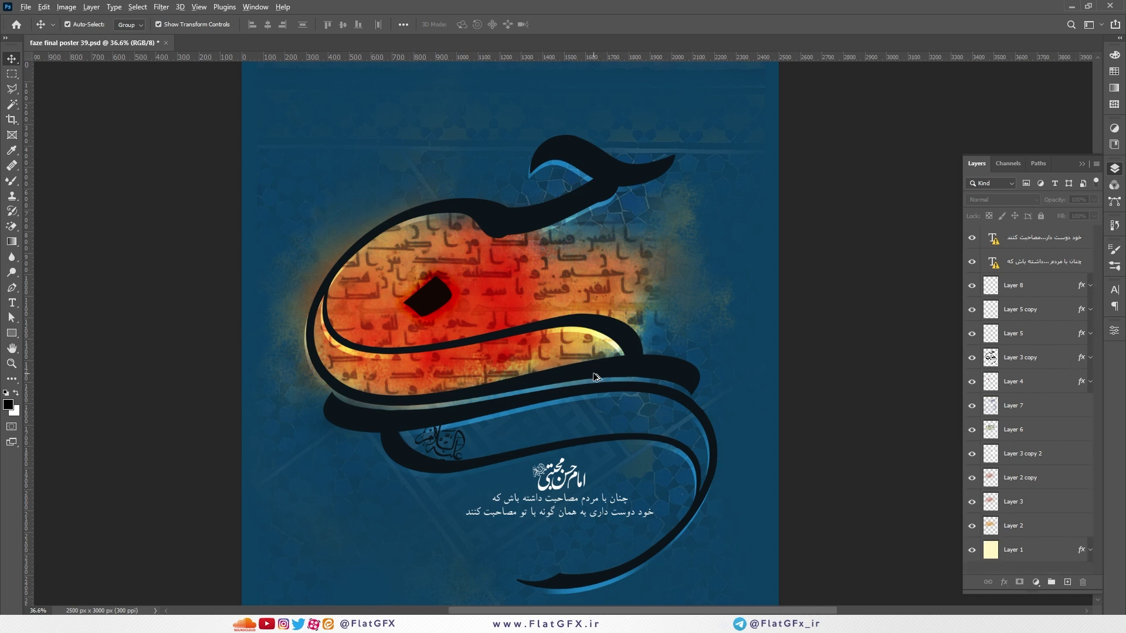
# Hide the two Persian text layers of the poster
pyautogui.scroll(-2, 598, 378)
pyautogui.moveTo(627, 411); pyautogui.dragTo(637, 342)
pyautogui.scroll(1, 565, 358)
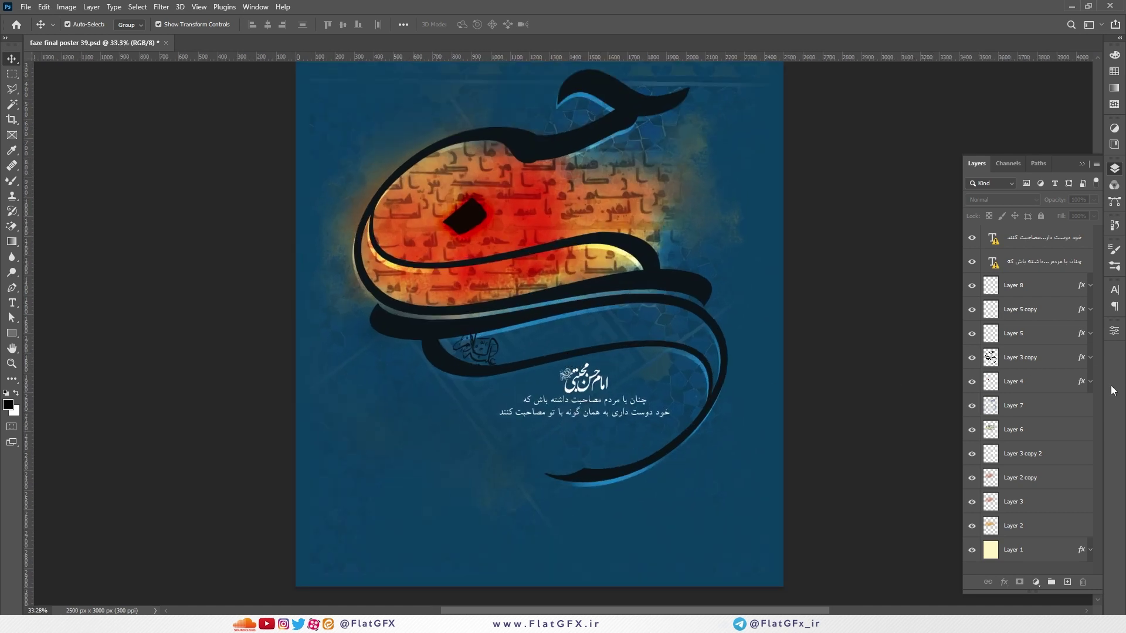
pyautogui.scroll(1, 1001, 384)
pyautogui.click(971, 237)
pyautogui.click(971, 262)
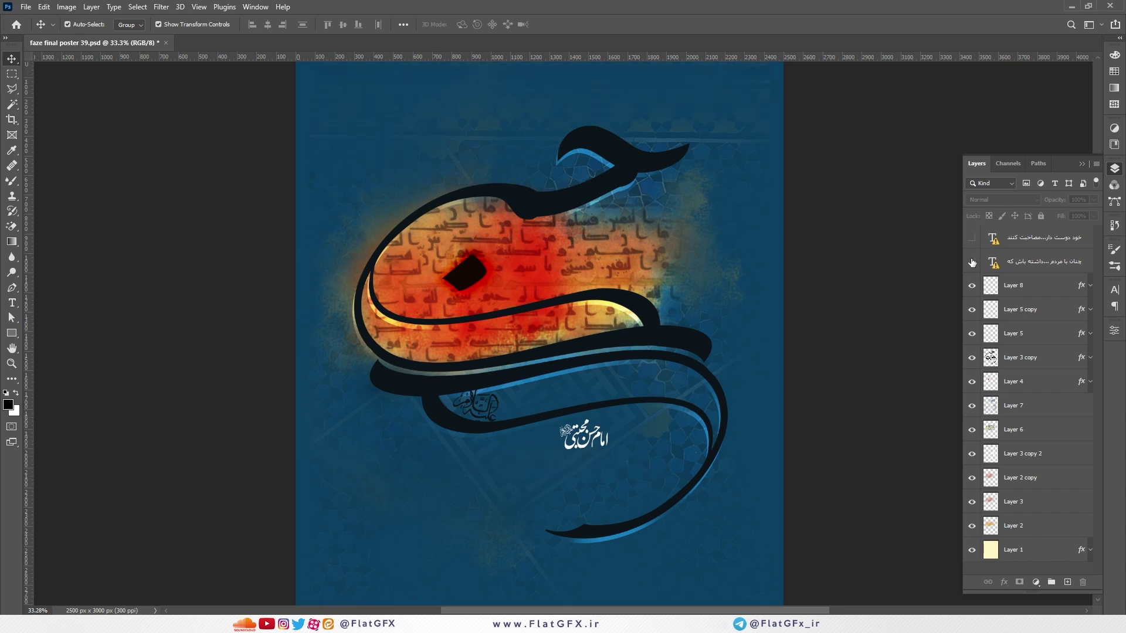
# Hide Layer 8, Layer 5 copy, Layer 5, Layer 4 and the black calligraphy Layer 3 copy
pyautogui.click(971, 286)
pyautogui.click(972, 309)
pyautogui.click(972, 334)
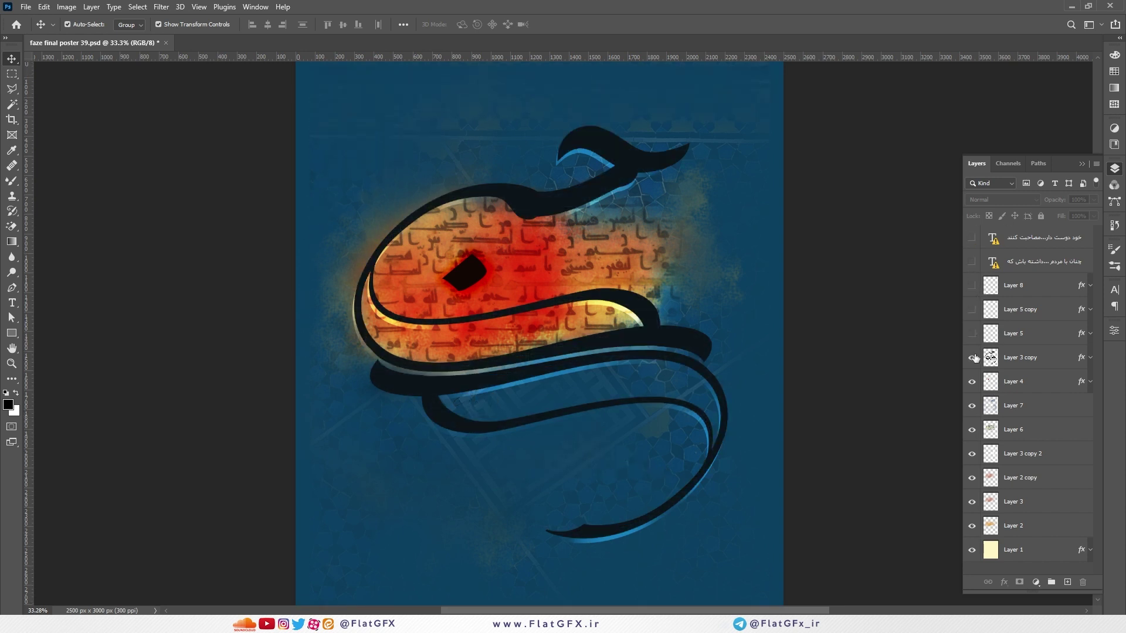
pyautogui.click(972, 383)
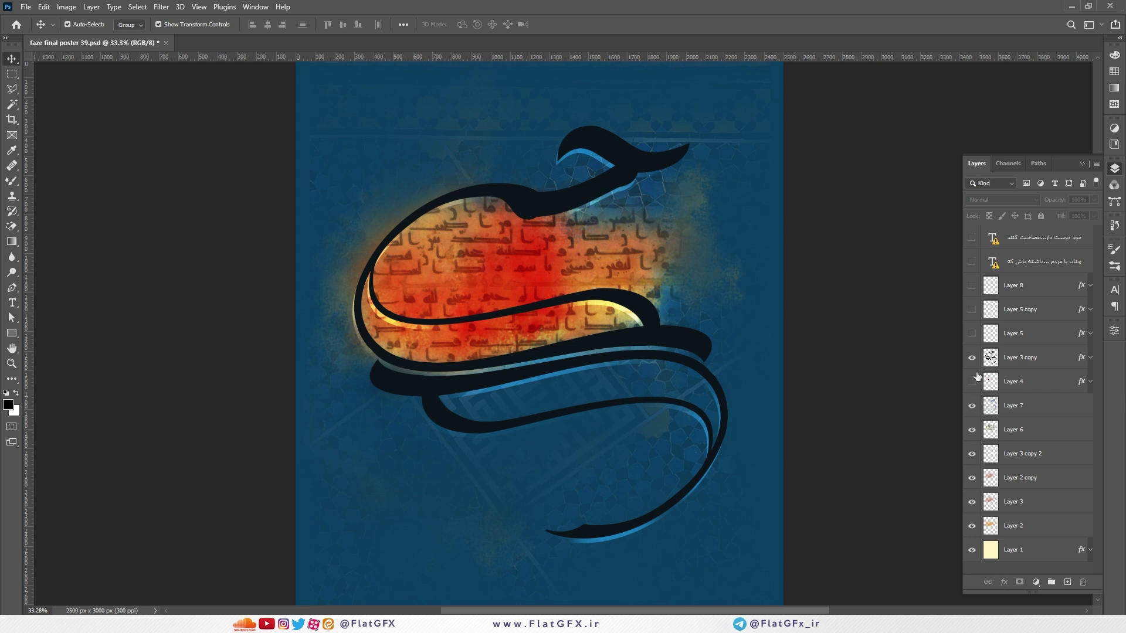
pyautogui.click(972, 359)
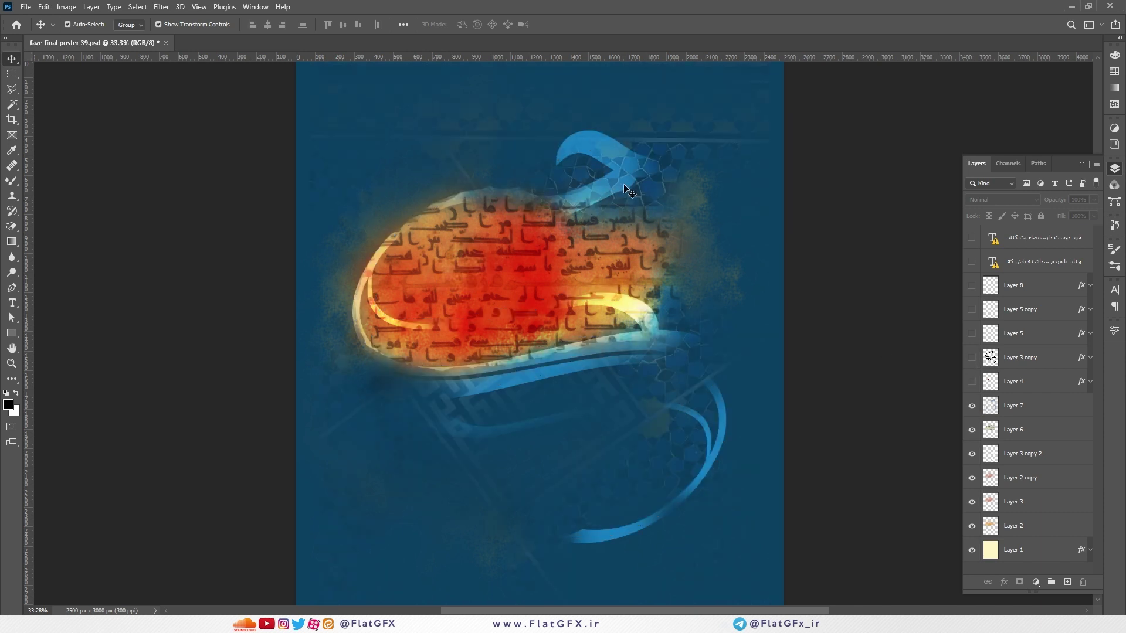
# Select the geometric ornament layer, Layer 7, and toggle its visibility, leaving it hidden
pyautogui.click(597, 143)
pyautogui.click(971, 406)
pyautogui.click(971, 405)
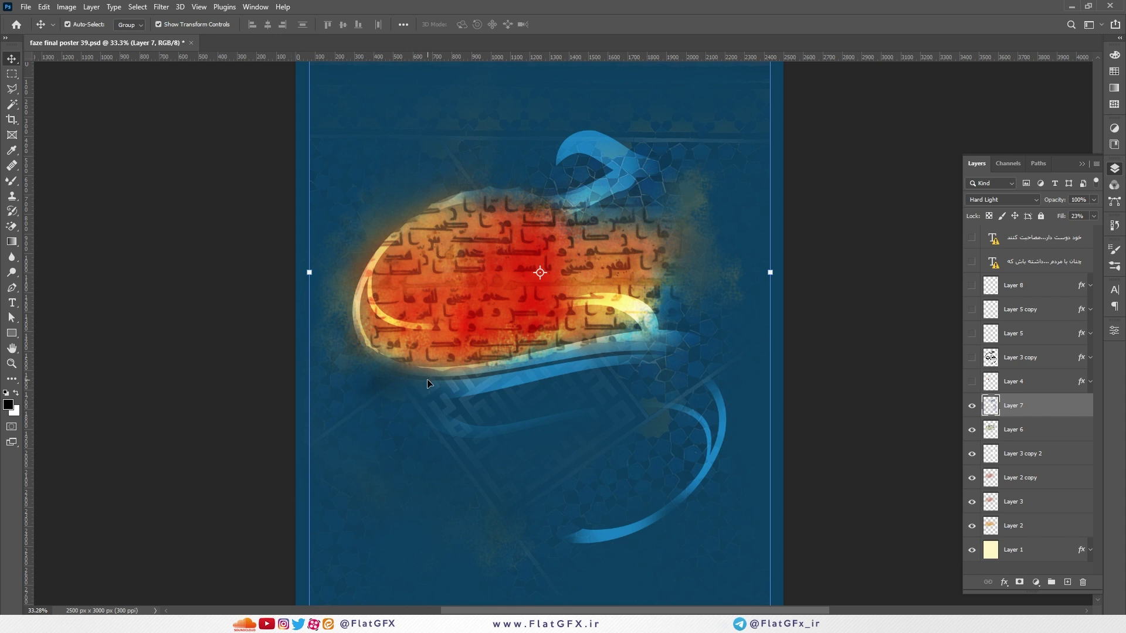
pyautogui.click(971, 406)
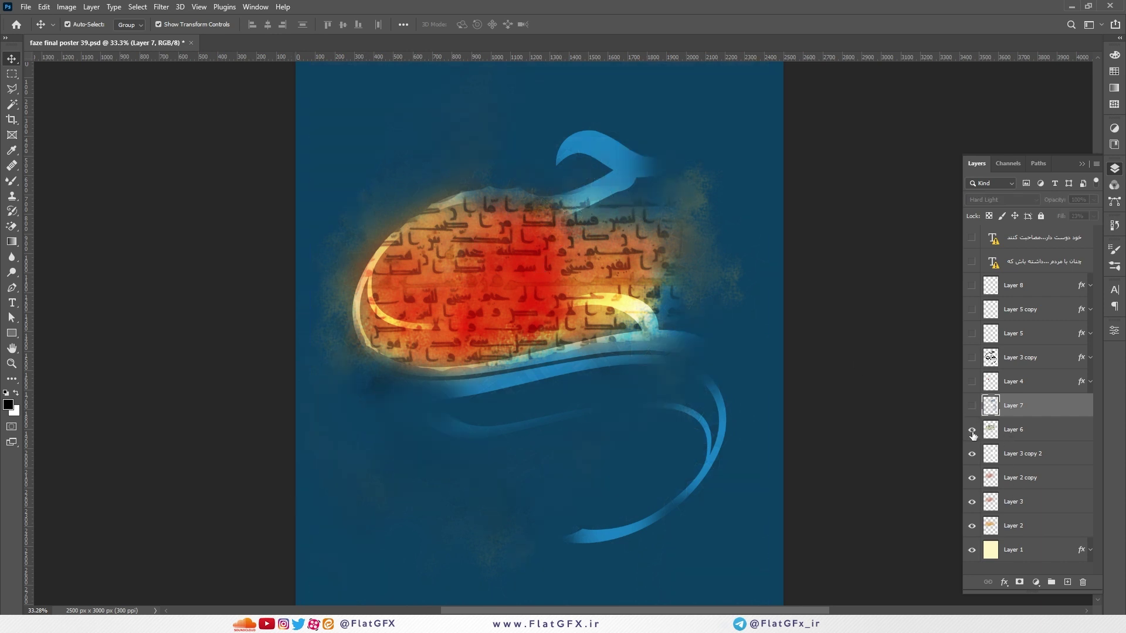
# Select the old manuscript script texture over the red glow, Layer 6, on the poster canvas
pyautogui.keyDown('ctrl'); pyautogui.click(564, 240); pyautogui.keyUp('ctrl')
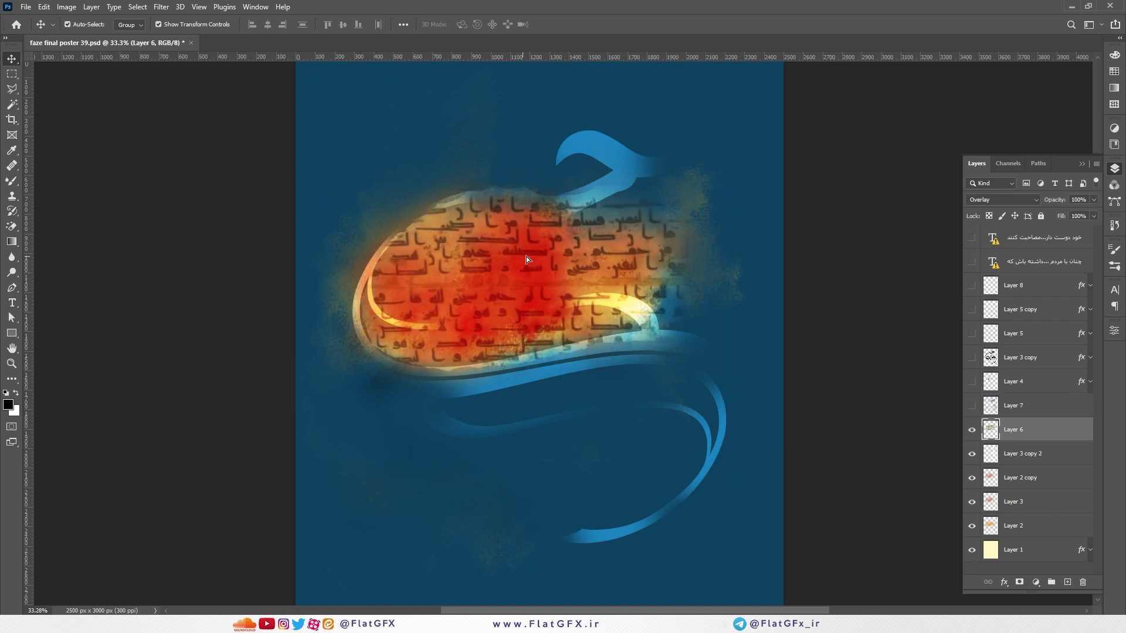
pyautogui.moveTo(529, 259); pyautogui.dragTo(517, 262)
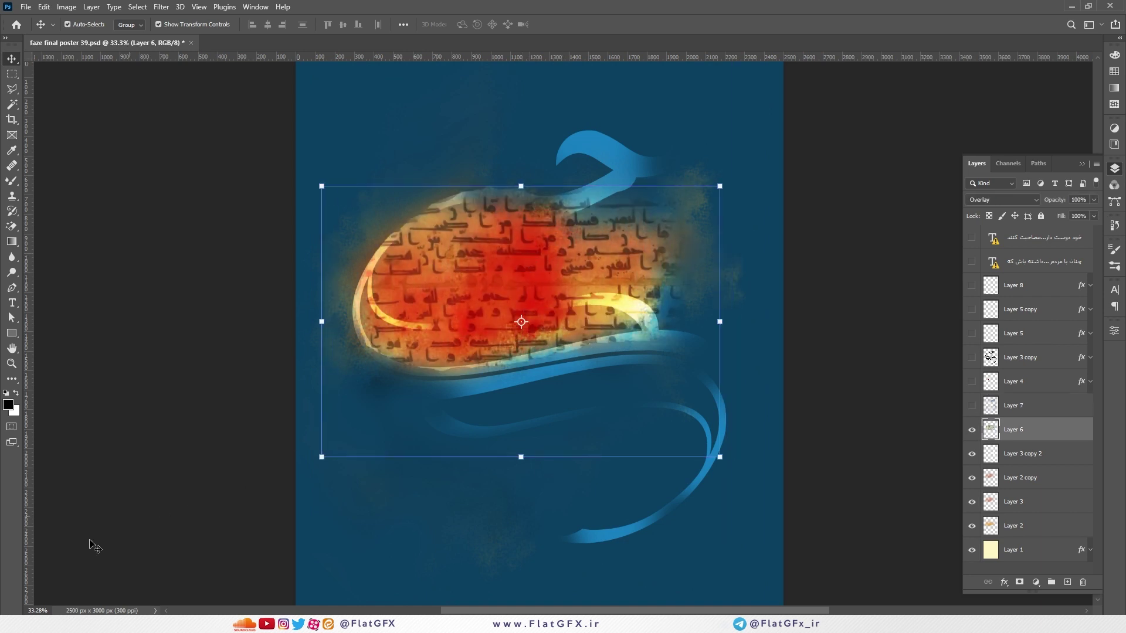
# Switch to File Explorer and open the manuscript image persianGFX (15).jpg from the islamic goraaaaan folder on drive Graphic (P:)
pyautogui.moveTo(194, 625)
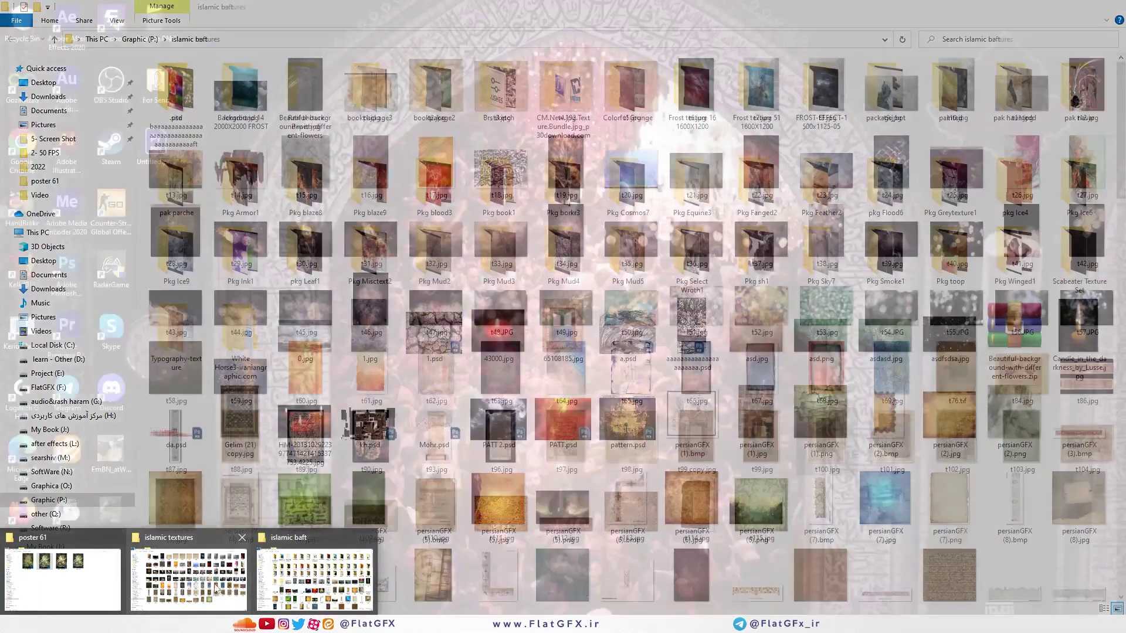
pyautogui.click(189, 579)
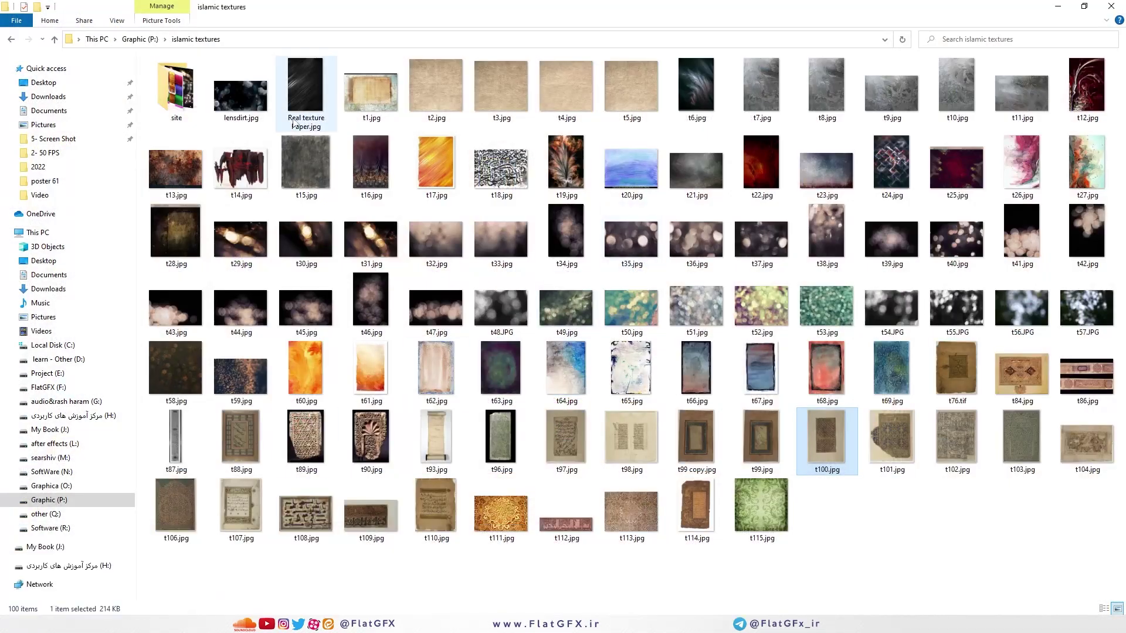
pyautogui.hotkey('alt', 'Up')
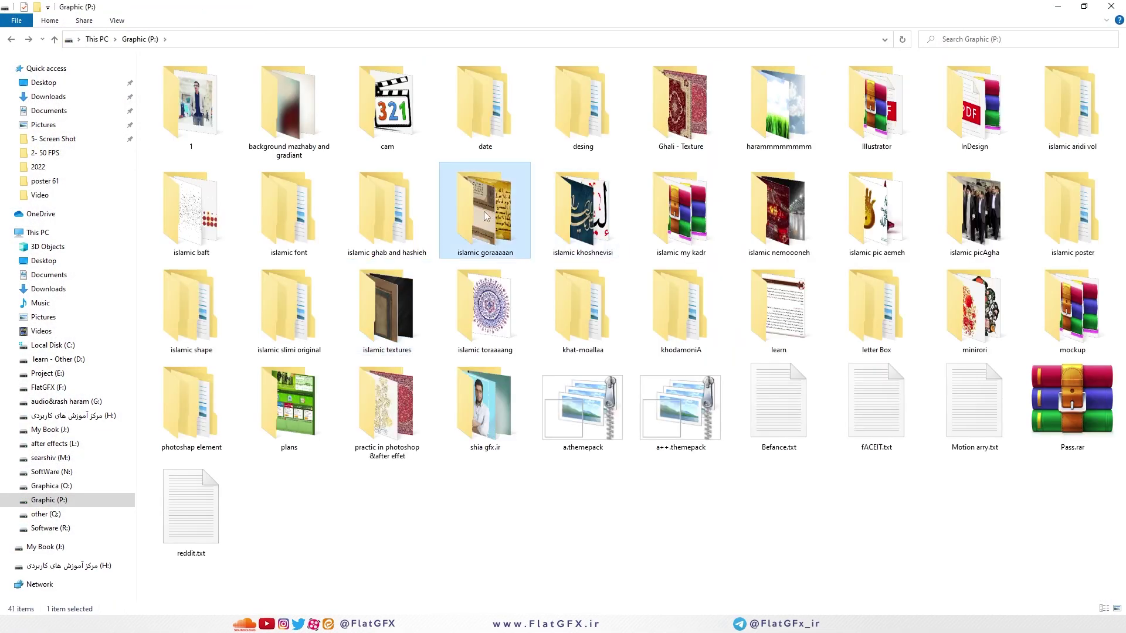
pyautogui.doubleClick(484, 211)
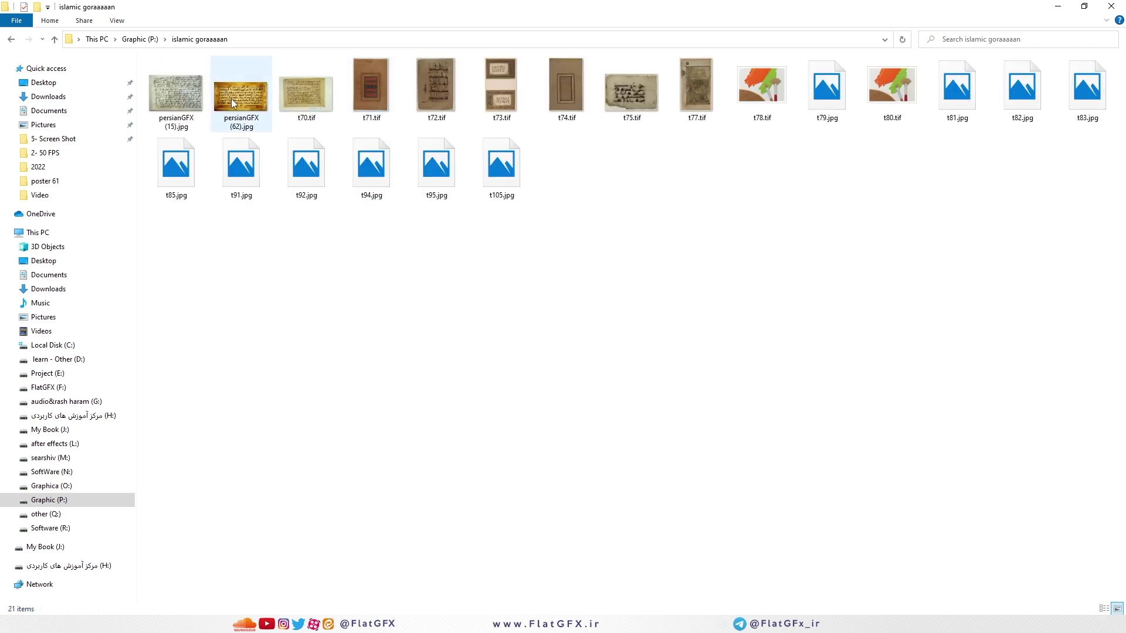
pyautogui.scroll(3, 231, 98)
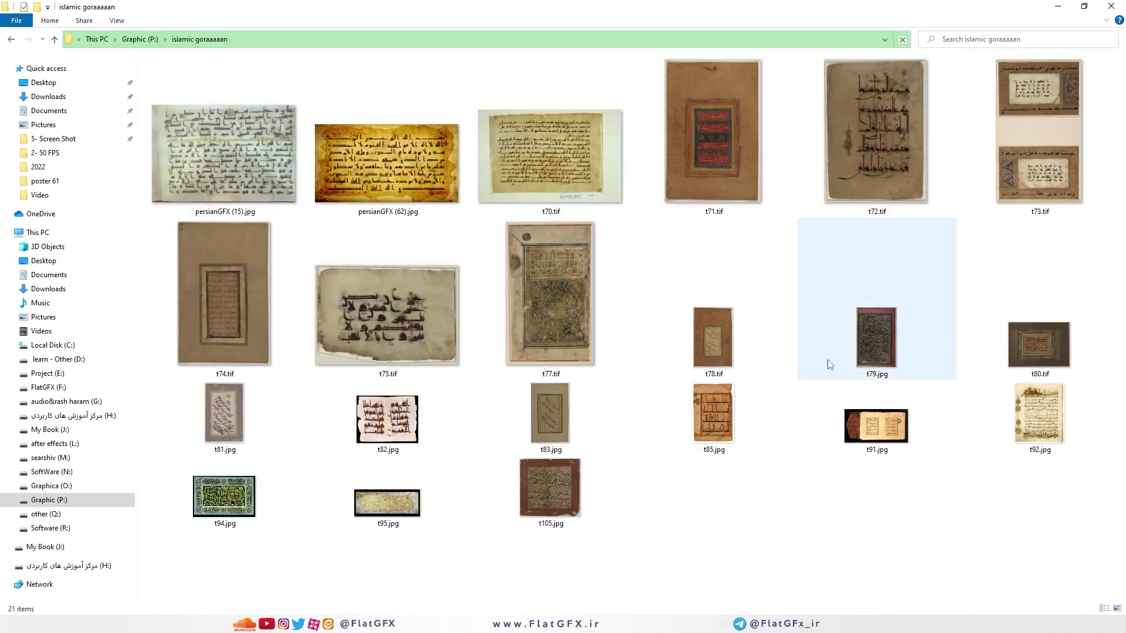
pyautogui.doubleClick(234, 156)
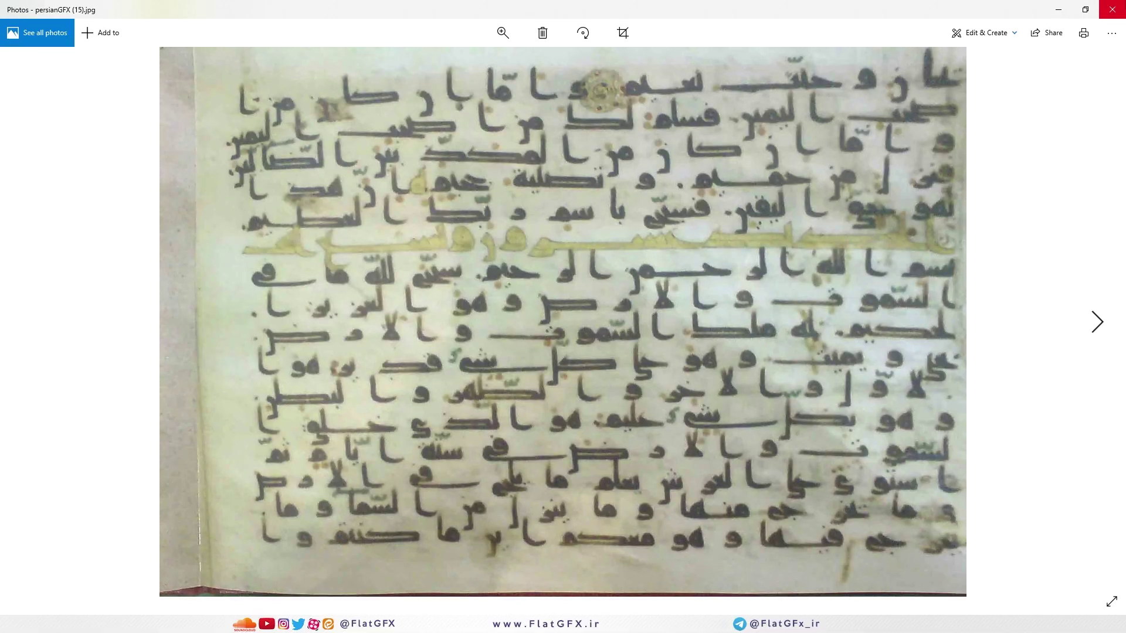
# Close the manuscript photo and hide Layer 6 down through Layer 2 of the poster, leaving only Layer 1 visible
pyautogui.hotkey('alt', 'F4')
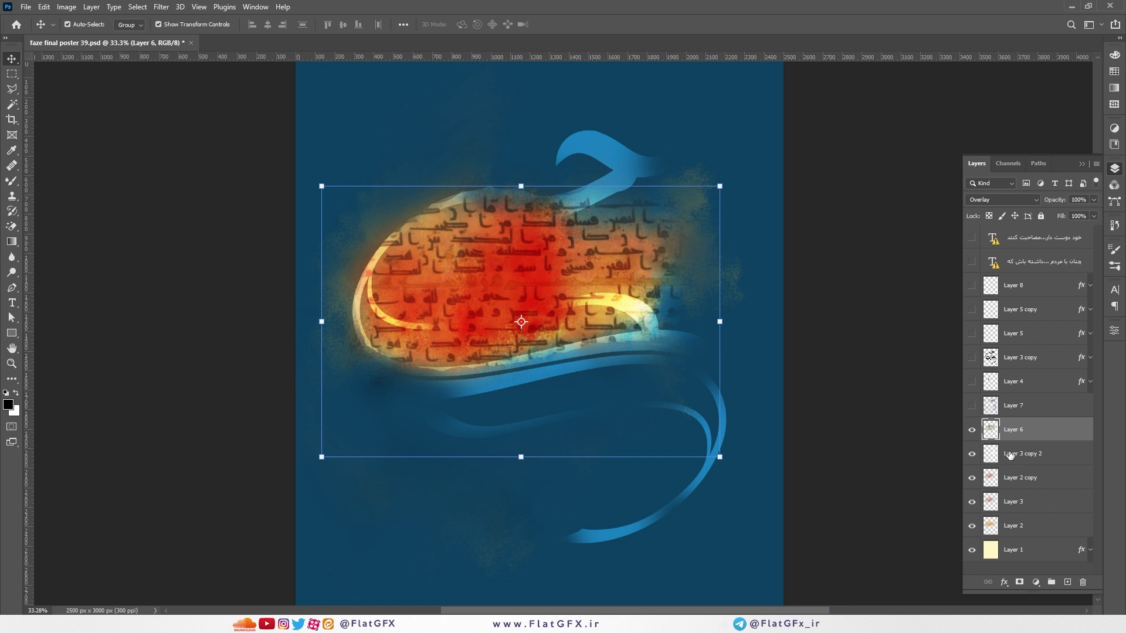
pyautogui.click(972, 429)
pyautogui.click(973, 460)
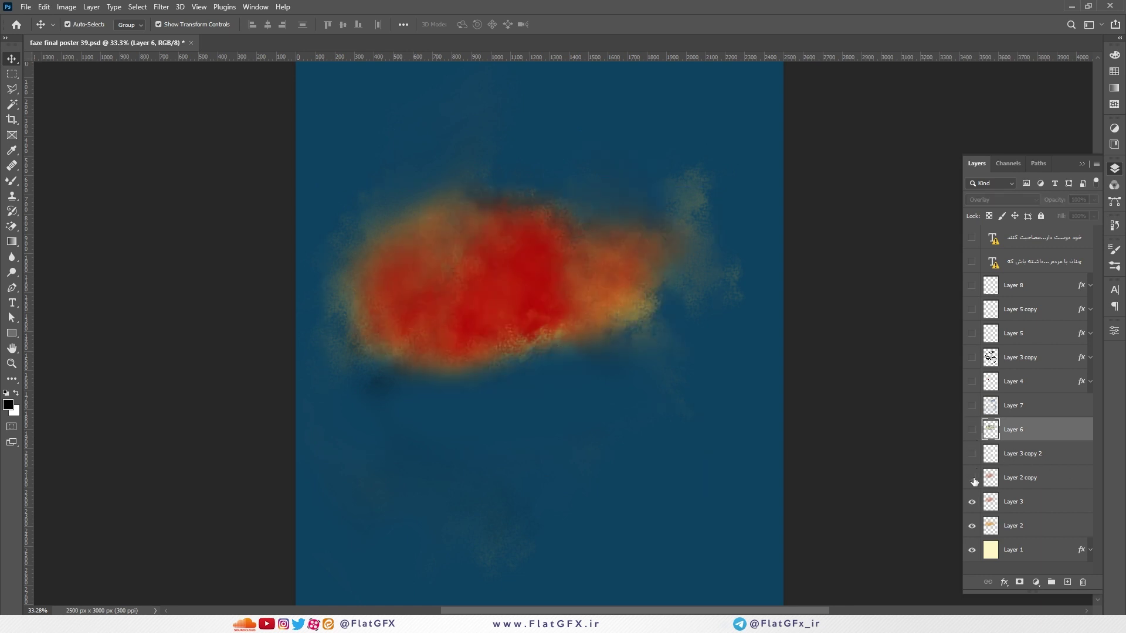
pyautogui.click(972, 501)
pyautogui.click(972, 526)
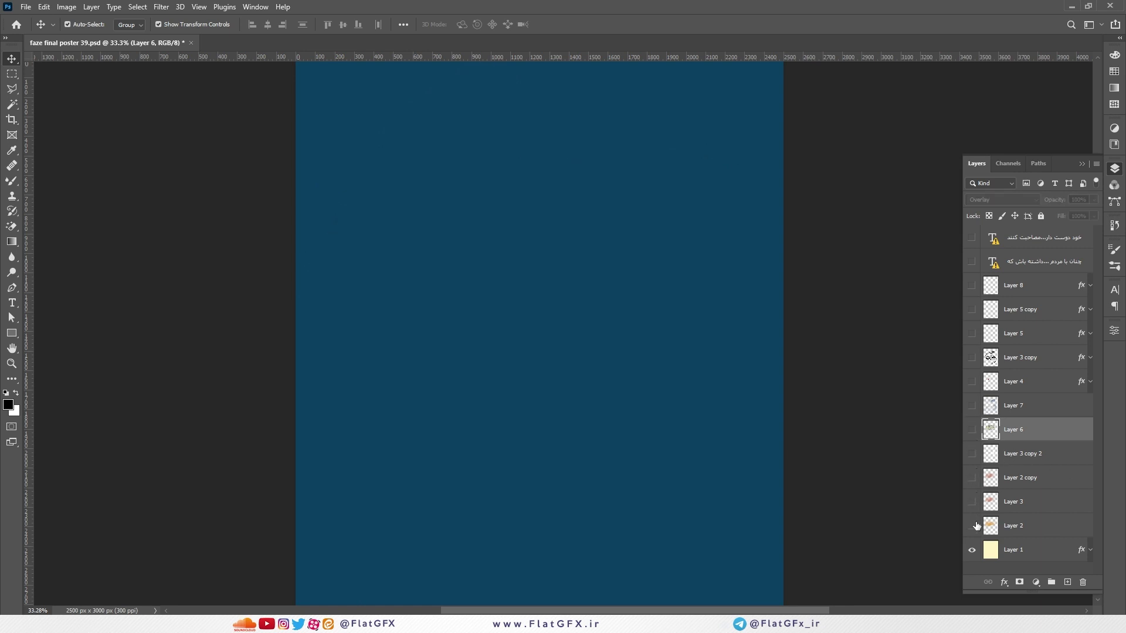
# Show all hidden poster layers again and nudge the red glow on Layer 2 copy slightly
pyautogui.moveTo(972, 454); pyautogui.dragTo(972, 526)
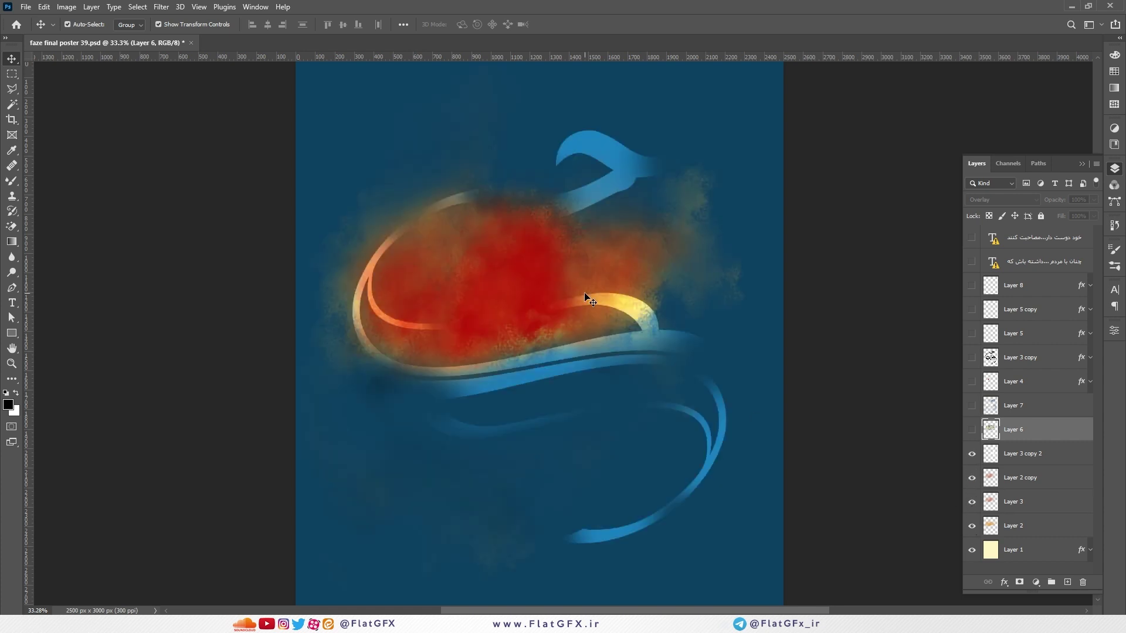
pyautogui.moveTo(521, 263)
pyautogui.mouseDown()
pyautogui.moveTo(523, 307)
pyautogui.moveTo(561, 325)
pyautogui.moveTo(561, 296)
pyautogui.moveTo(546, 304)
pyautogui.moveTo(569, 282)
pyautogui.moveTo(544, 266)
pyautogui.mouseUp()
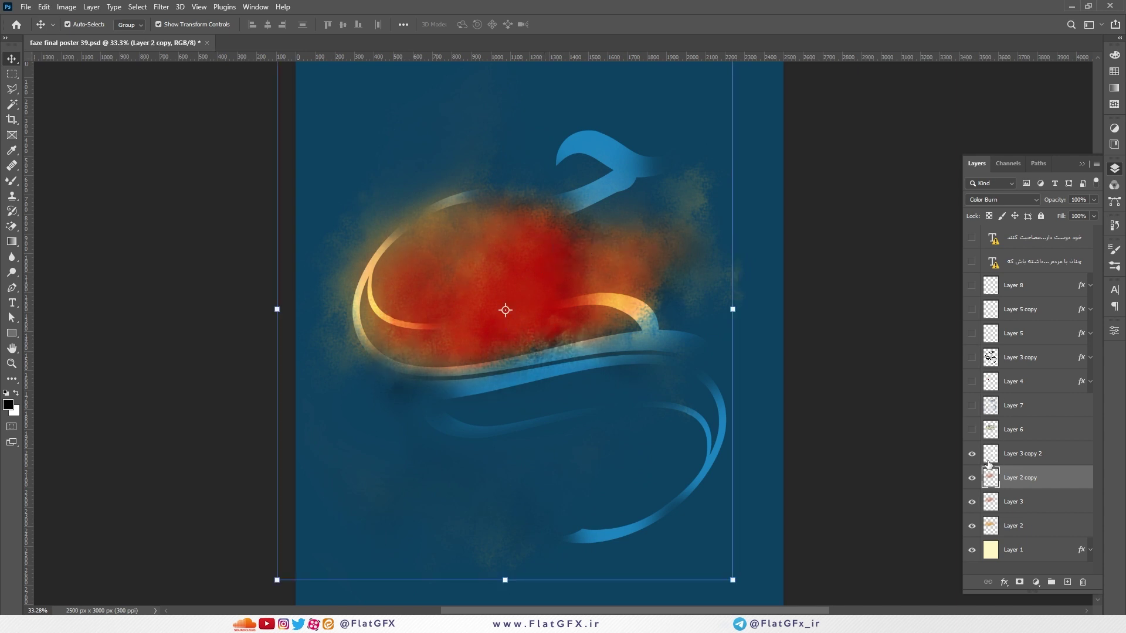
pyautogui.moveTo(972, 237); pyautogui.dragTo(969, 463)
# Inspect Layer 1, Layer 2, Layer 3 and Layer 3 copy 2, and place Layer 7 directly above Layer 4
pyautogui.click(1039, 551)
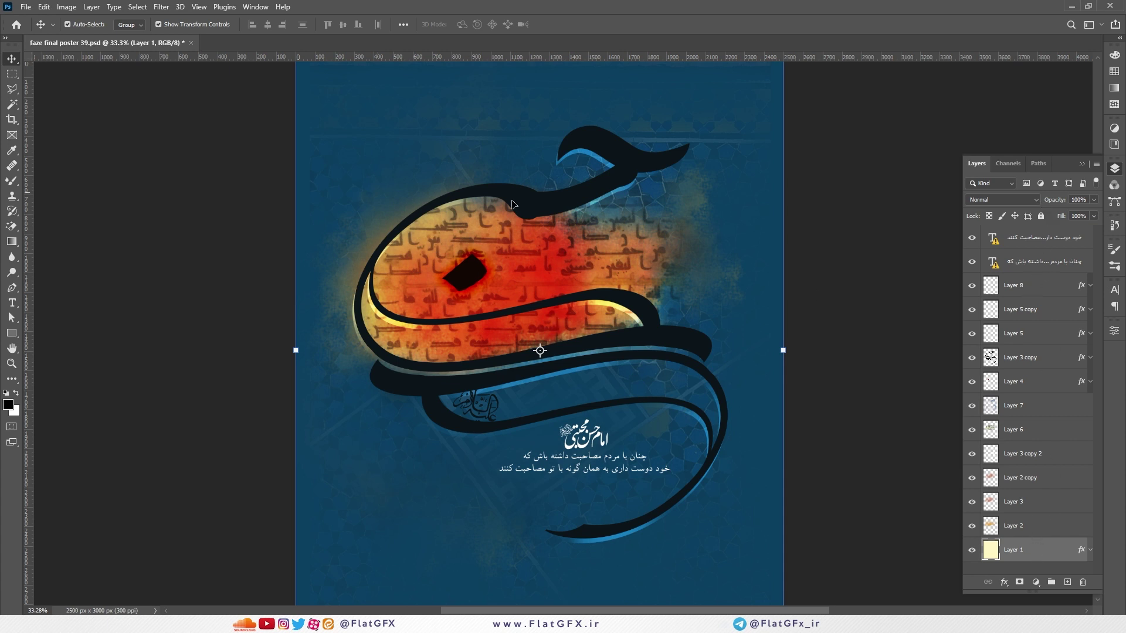
pyautogui.click(1030, 524)
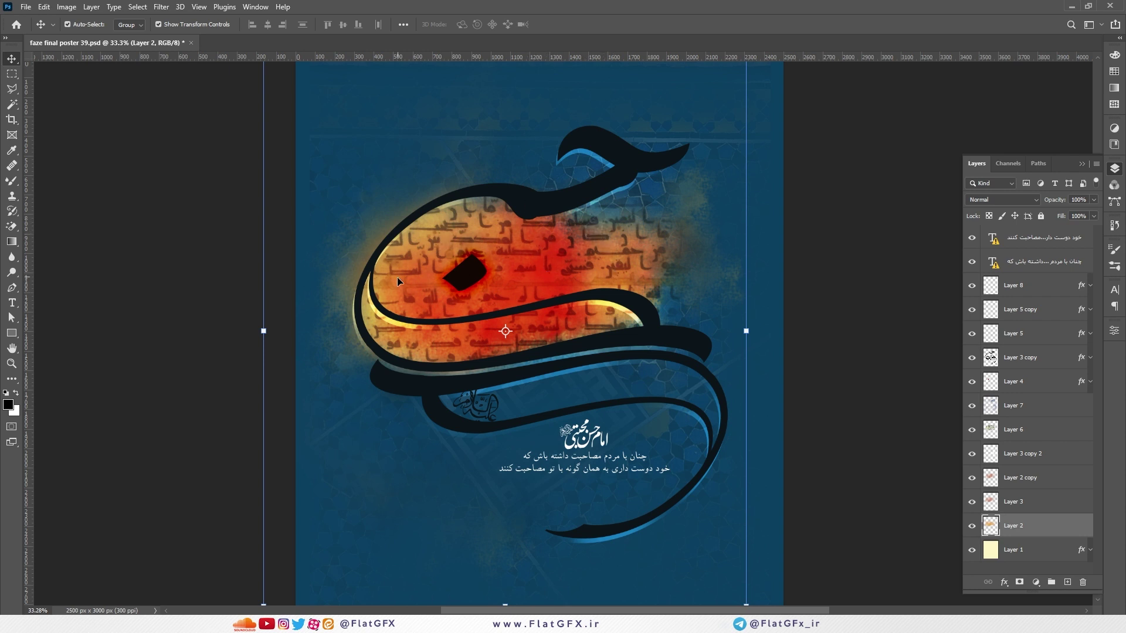
pyautogui.click(1001, 502)
pyautogui.click(1023, 456)
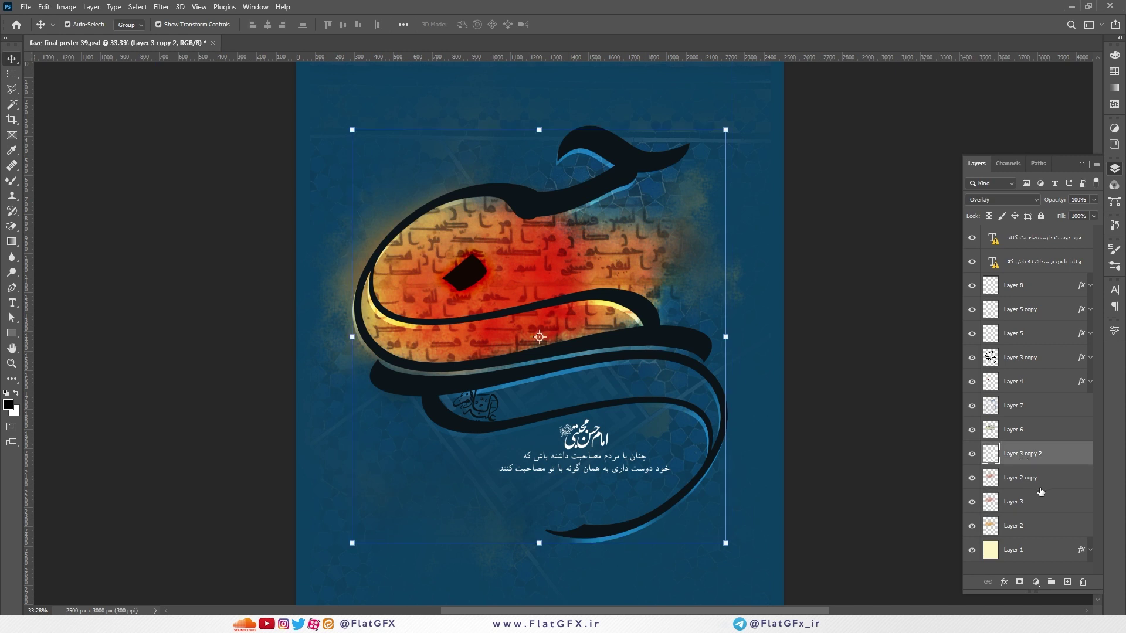
pyautogui.click(1018, 528)
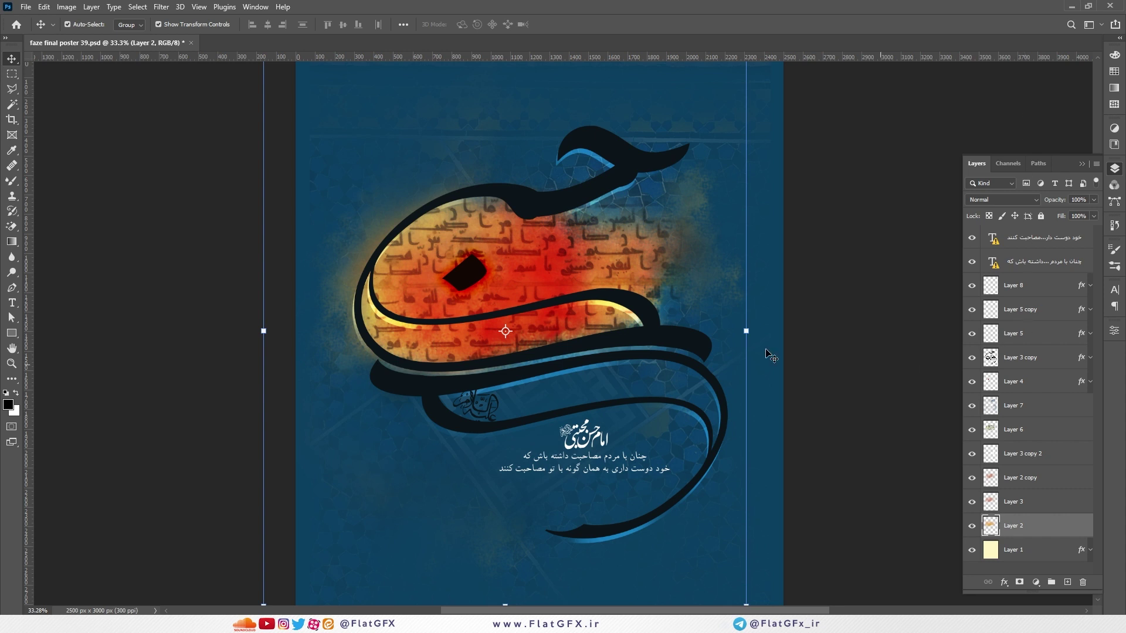
pyautogui.moveTo(1011, 406)
pyautogui.mouseDown()
pyautogui.moveTo(1032, 536)
pyautogui.moveTo(1025, 398)
pyautogui.mouseUp()
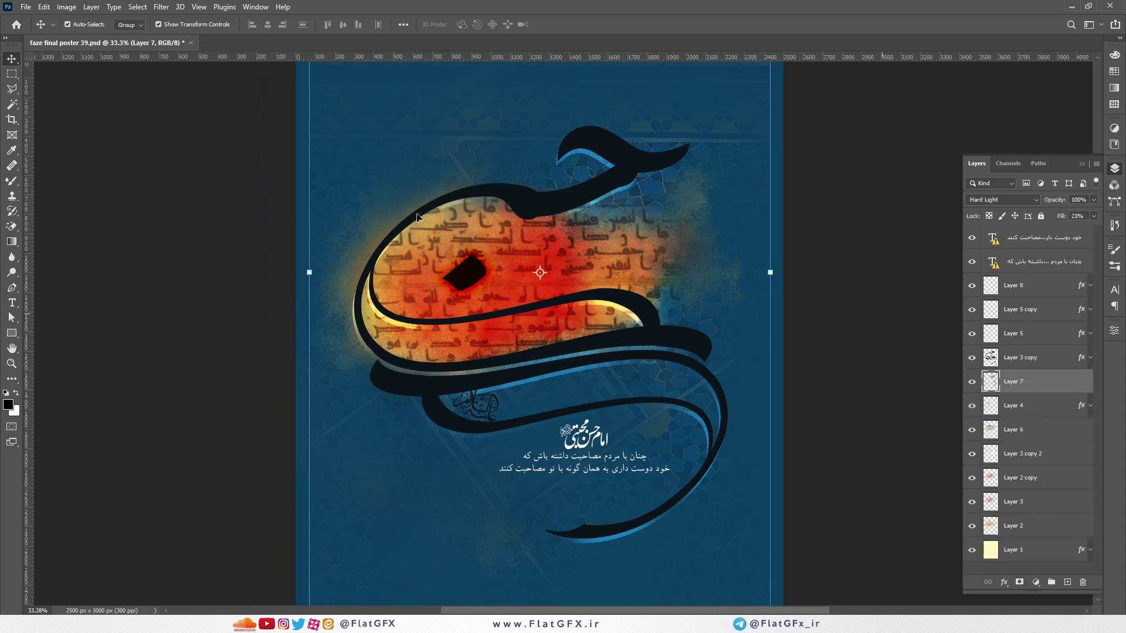
# Close faze final poster 39.psd without saving and open the poster 56 folder inside islamic poster in File Explorer
pyautogui.click(191, 42)
pyautogui.click(559, 234)
pyautogui.moveTo(53, 572)
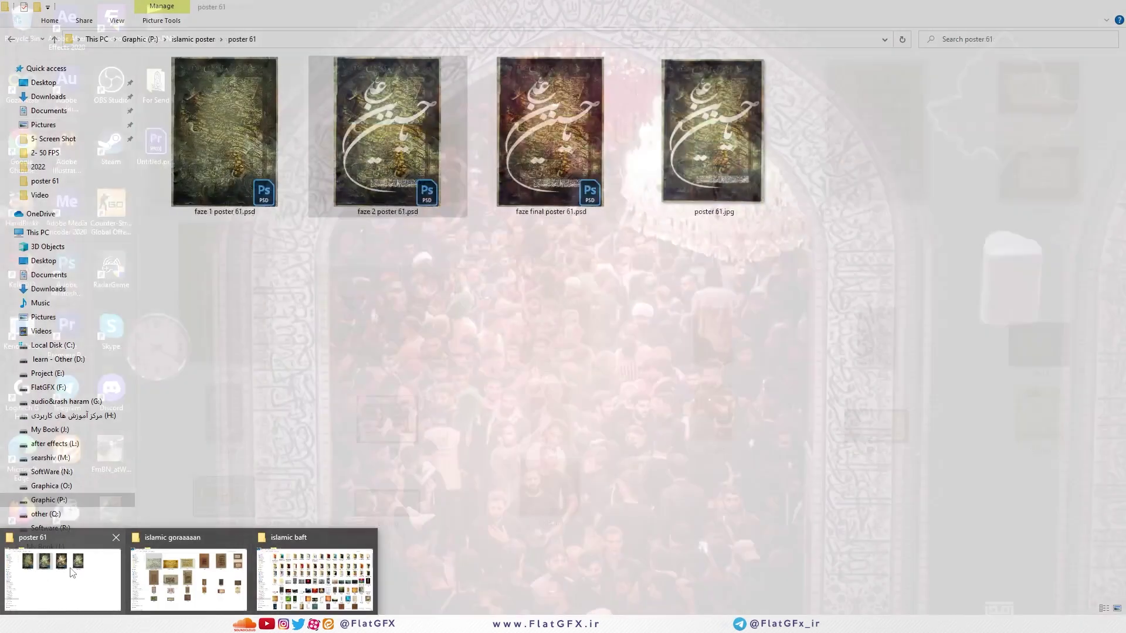
pyautogui.click(72, 573)
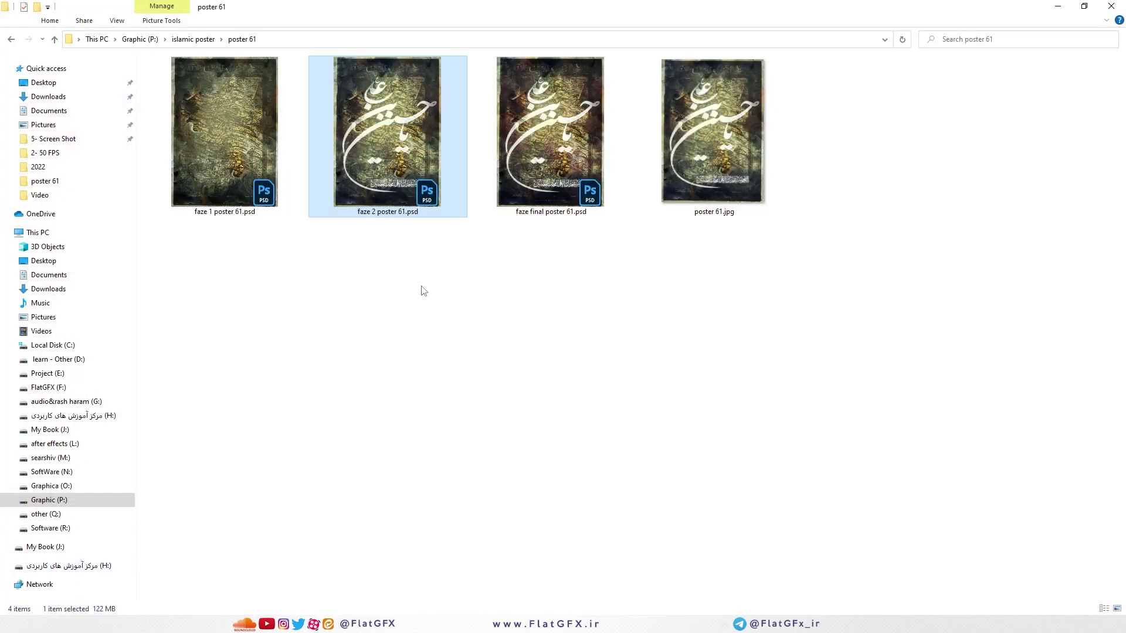
pyautogui.hotkey('alt', 'Up')
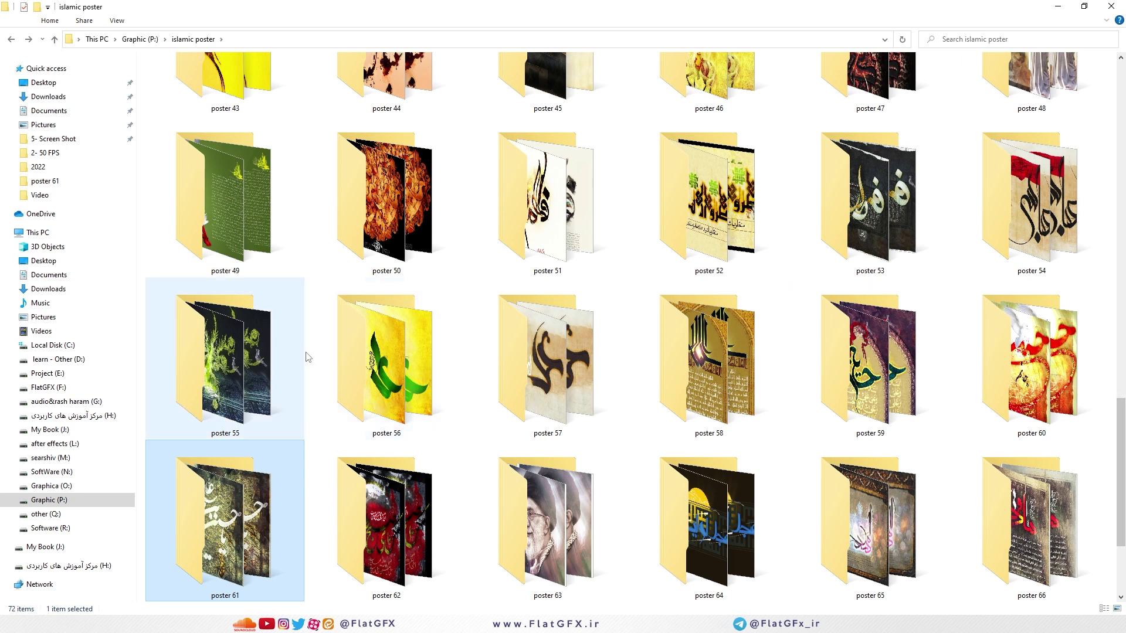
pyautogui.doubleClick(340, 357)
# Display the folder's files as extra large icons and open faze final poster 56.psd and mokamel 1.psd in Photoshop
pyautogui.click(174, 93)
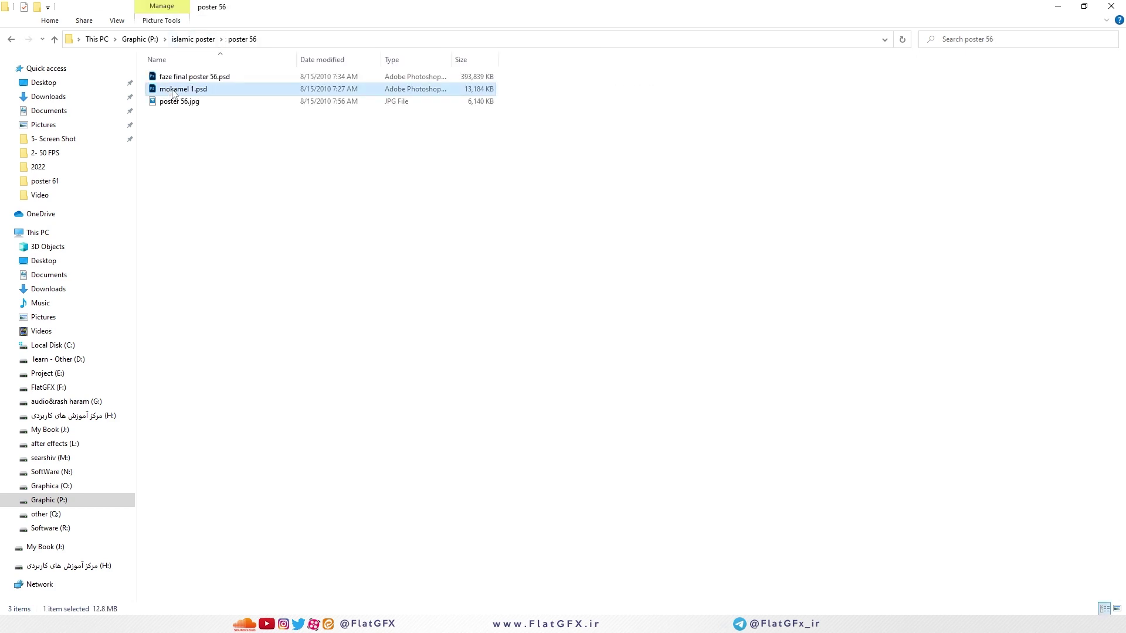
pyautogui.click(116, 21)
pyautogui.click(126, 35)
pyautogui.keyDown('ctrl'); pyautogui.click(225, 135); pyautogui.keyUp('ctrl')
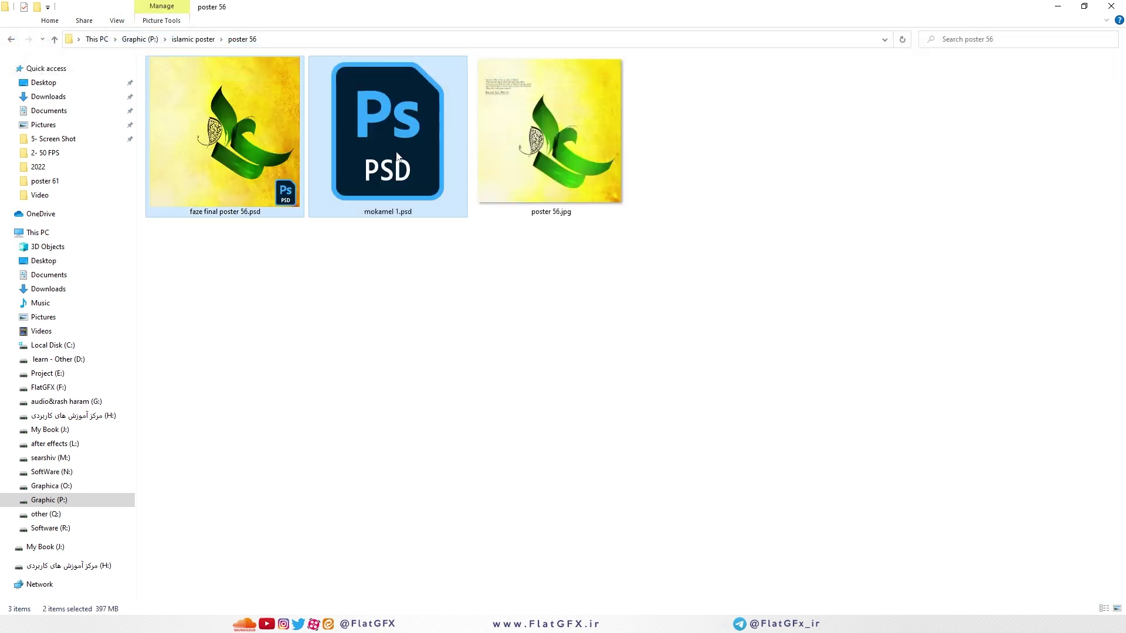
pyautogui.moveTo(224, 134); pyautogui.dragTo(490, 130)
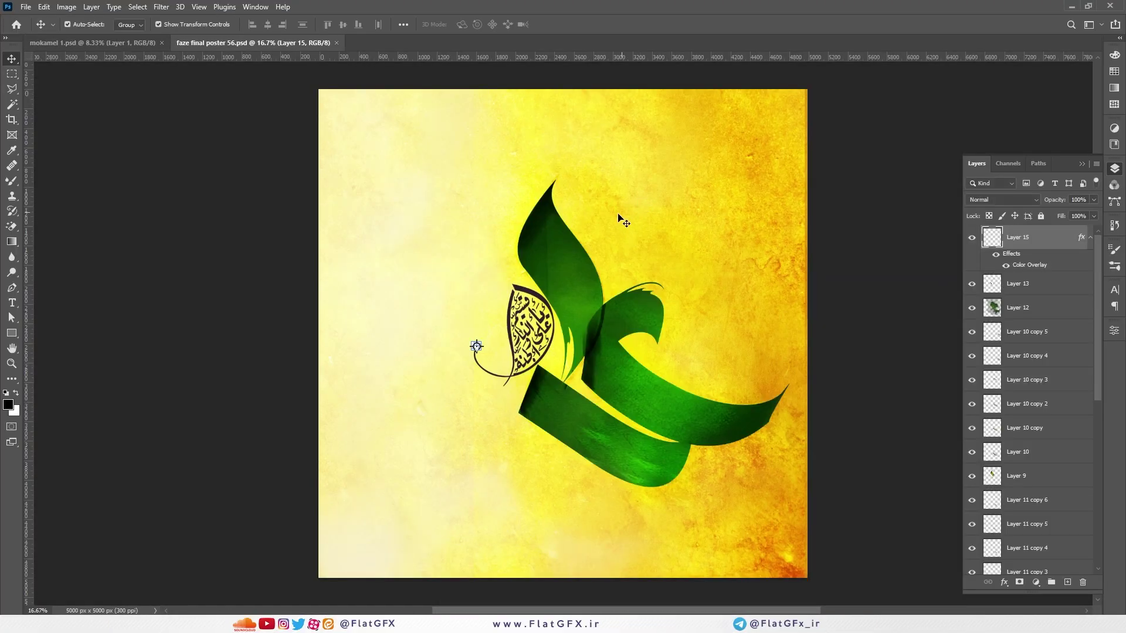
# Shift the calligraphy in mokamel 1.psd slightly to the right and return to faze final poster 56.psd
pyautogui.click(146, 44)
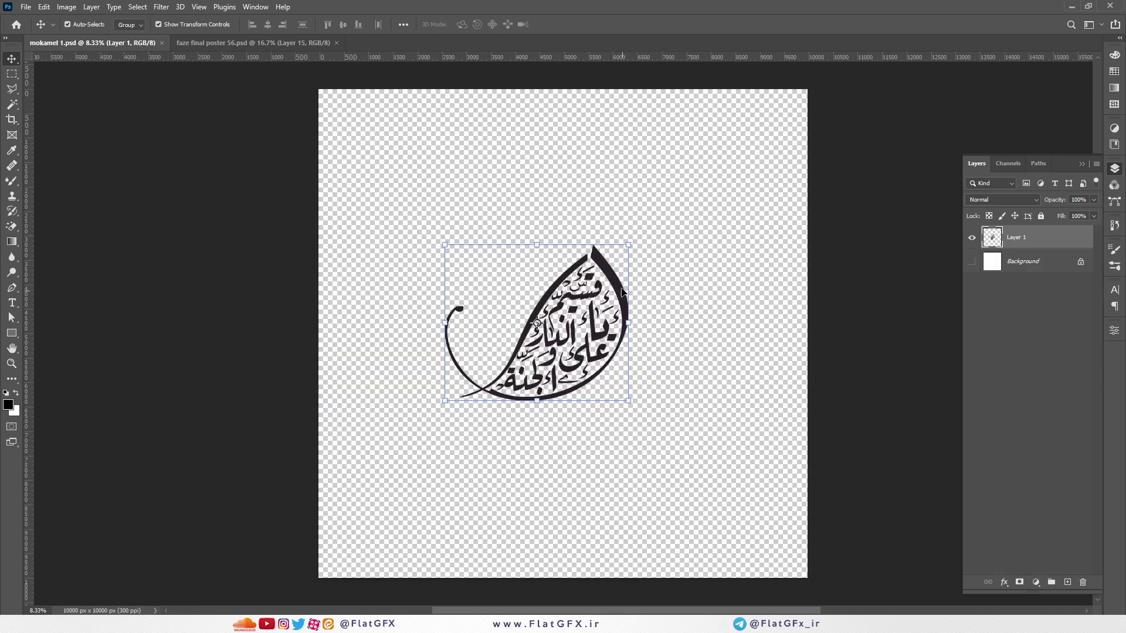
pyautogui.moveTo(623, 291); pyautogui.dragTo(659, 280)
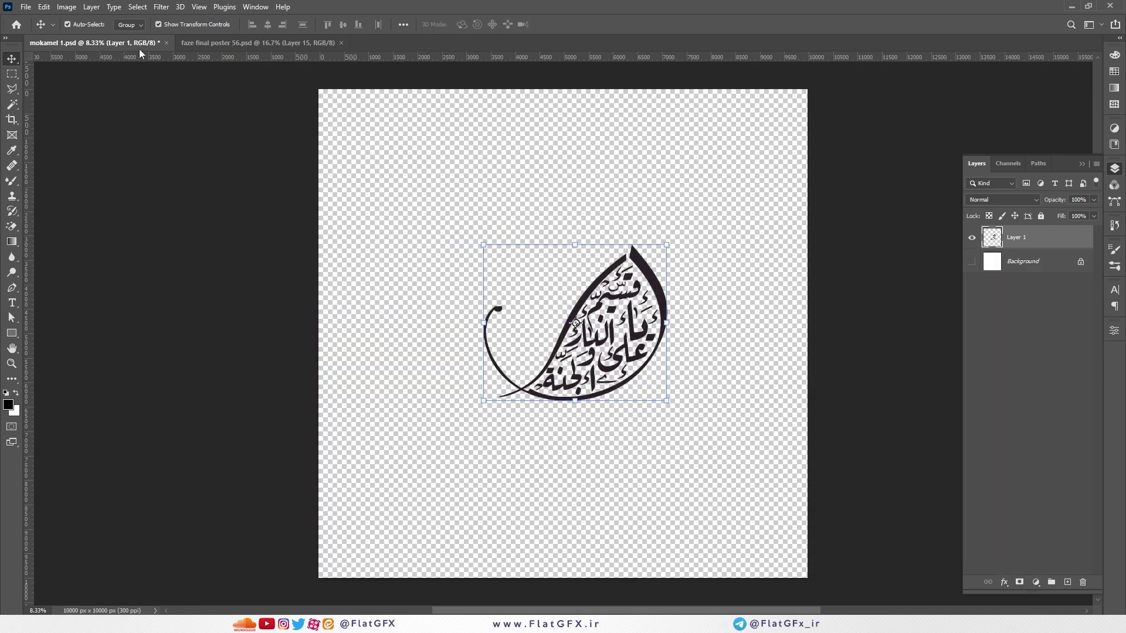
pyautogui.click(258, 43)
# Hide the butterfly, texture and shading layers of the poster from Layer 15 down through Layer 9
pyautogui.click(622, 322)
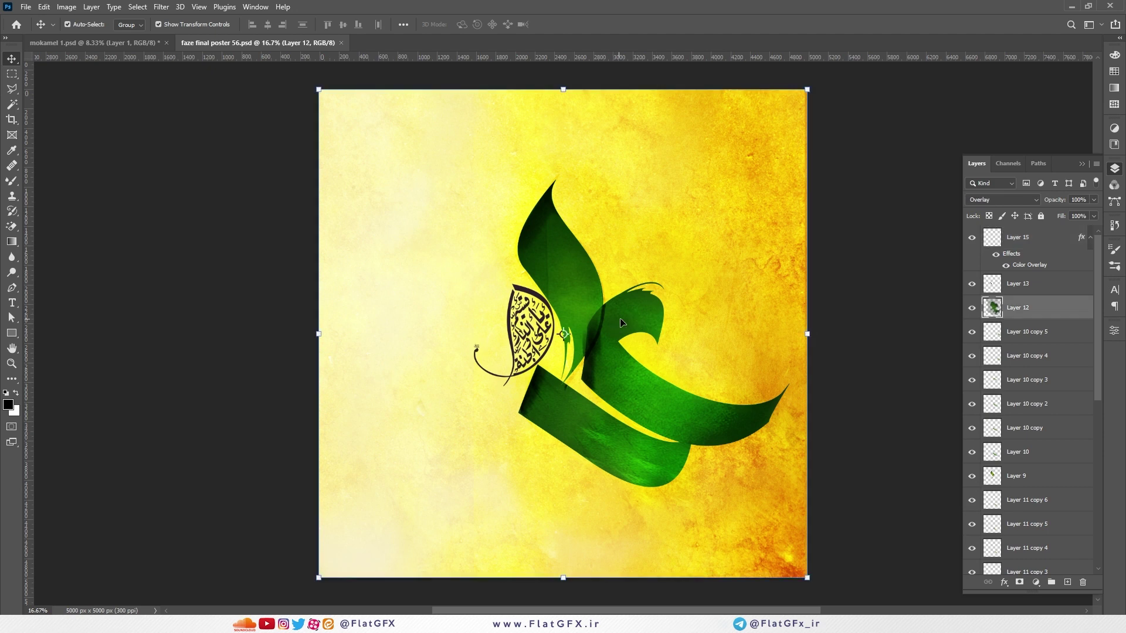
pyautogui.click(973, 310)
pyautogui.click(973, 310)
pyautogui.click(972, 306)
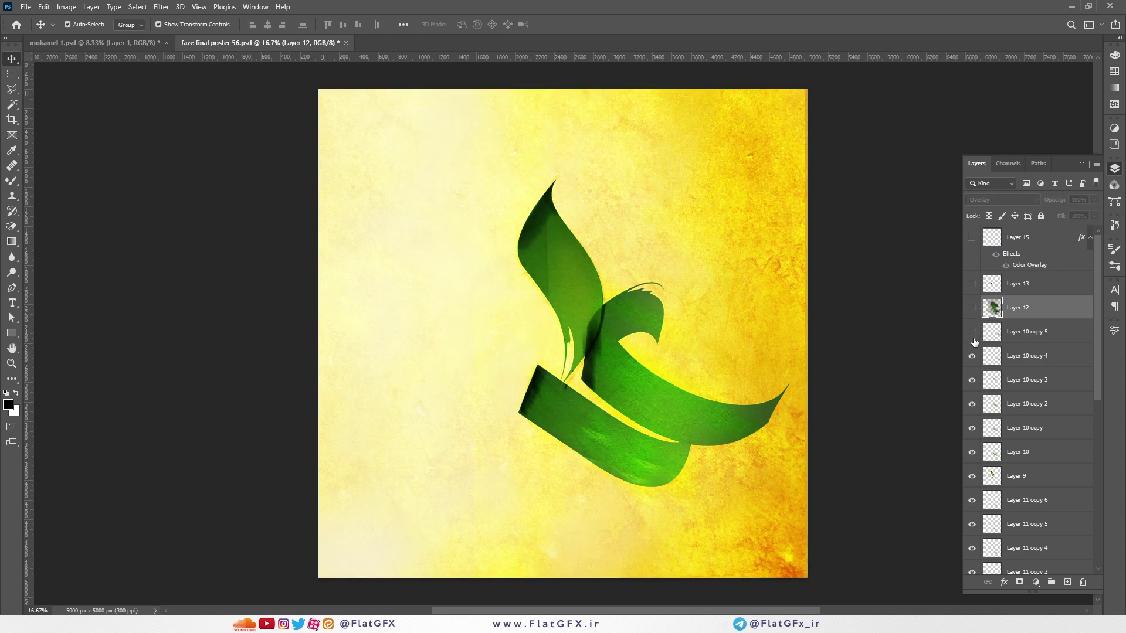
pyautogui.click(971, 404)
pyautogui.click(970, 428)
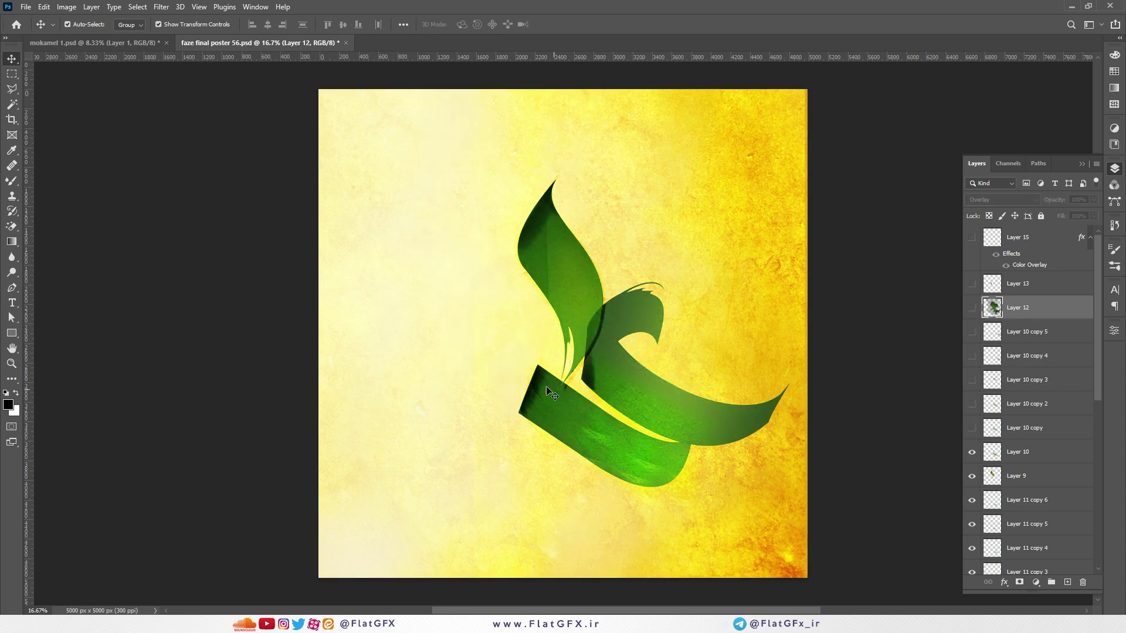
pyautogui.click(971, 454)
pyautogui.click(972, 476)
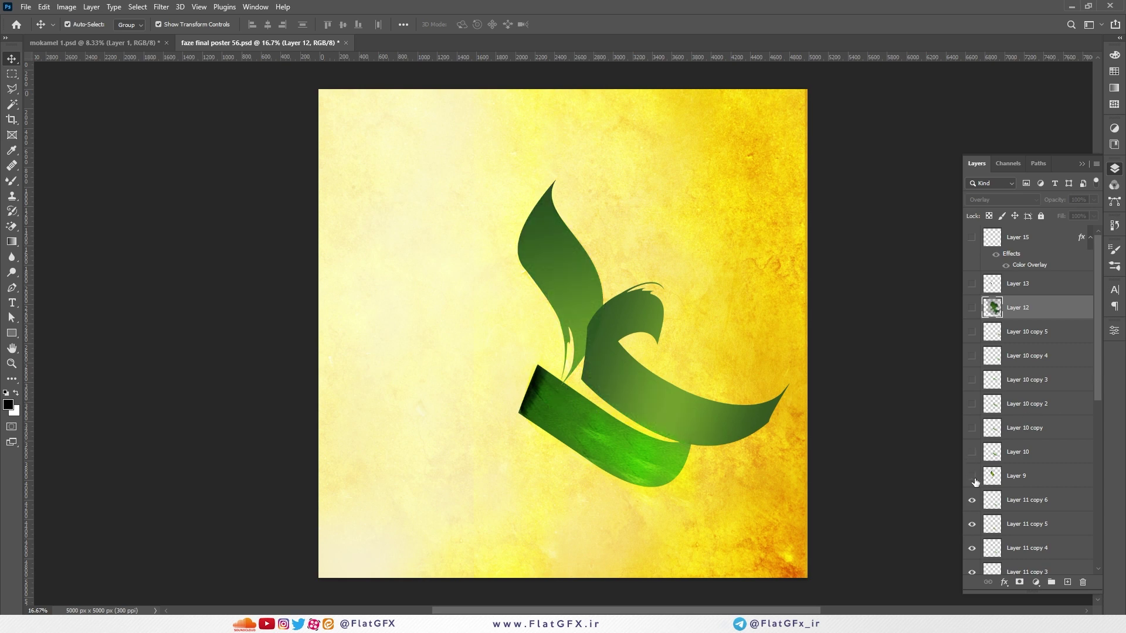
# Hide the lower green stroke's shading layers from Layer 11 copy 6 down through Layer 11
pyautogui.click(626, 320)
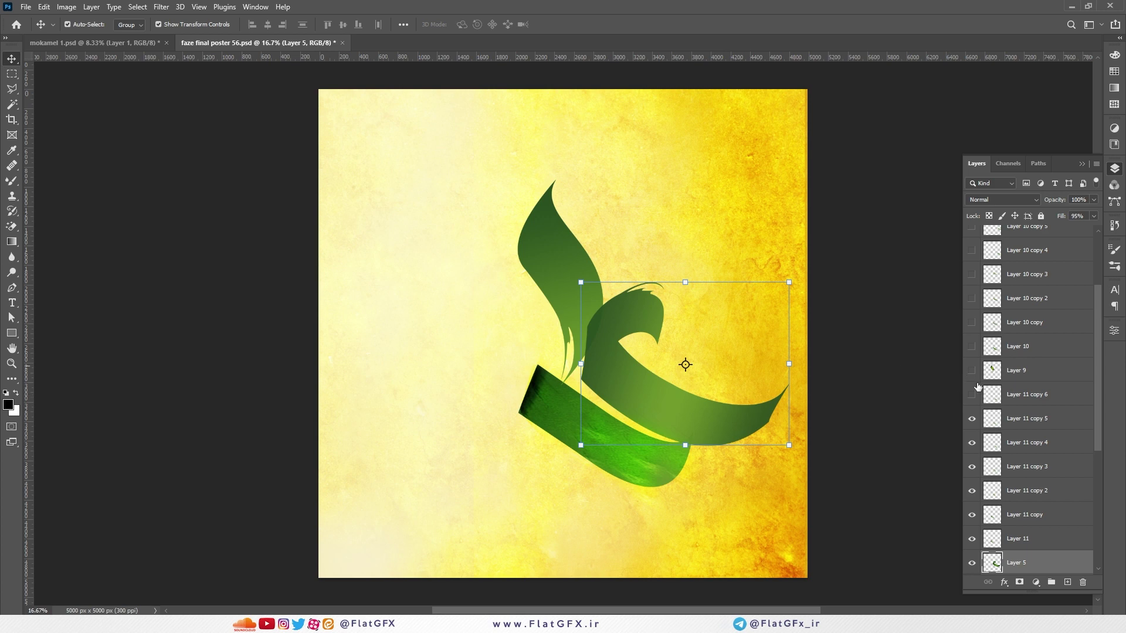
pyautogui.click(972, 418)
pyautogui.click(972, 442)
pyautogui.click(971, 466)
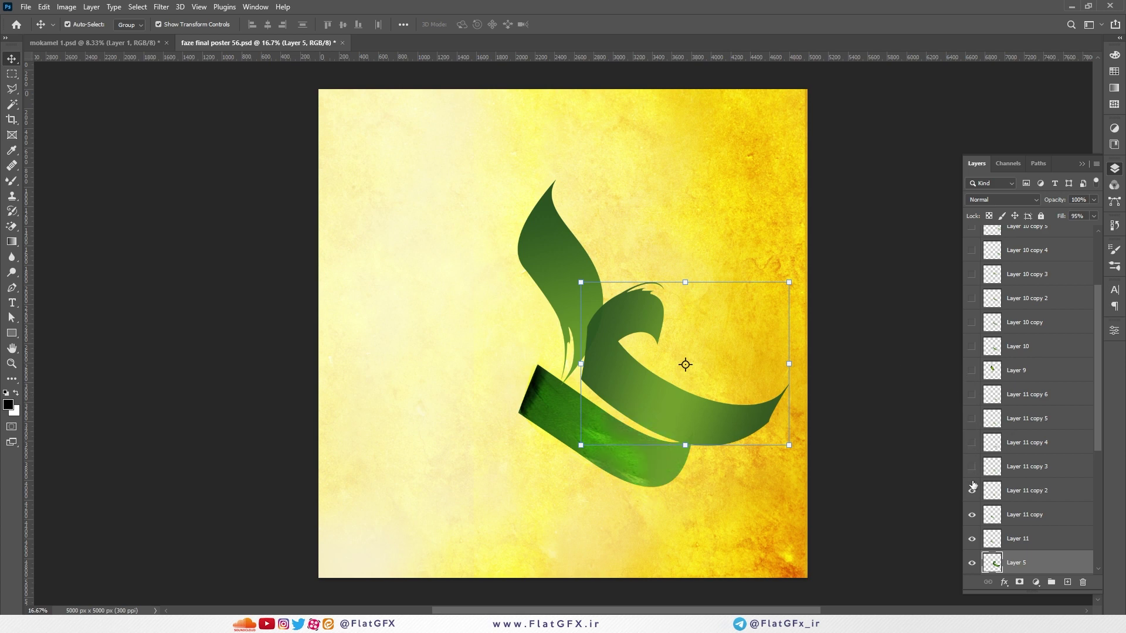
pyautogui.click(971, 490)
pyautogui.click(971, 514)
pyautogui.click(972, 538)
# Toggle the visibility of Layer 5 and the outline on Layer 3 to compare the green lettering
pyautogui.scroll(-3, 973, 521)
pyautogui.click(972, 468)
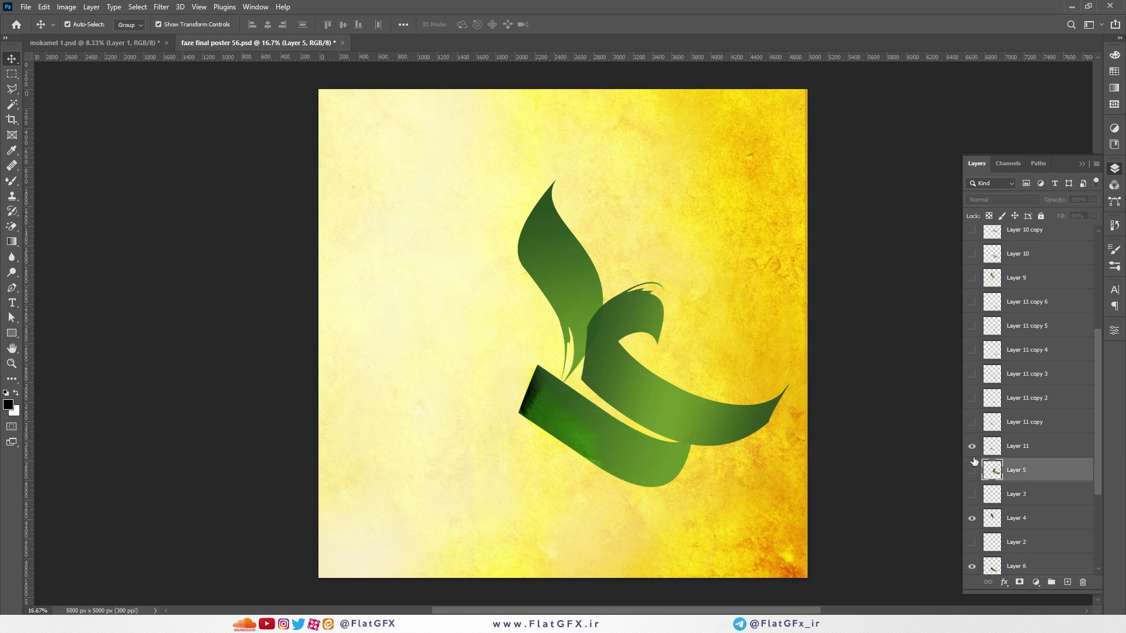
pyautogui.click(972, 469)
pyautogui.click(973, 497)
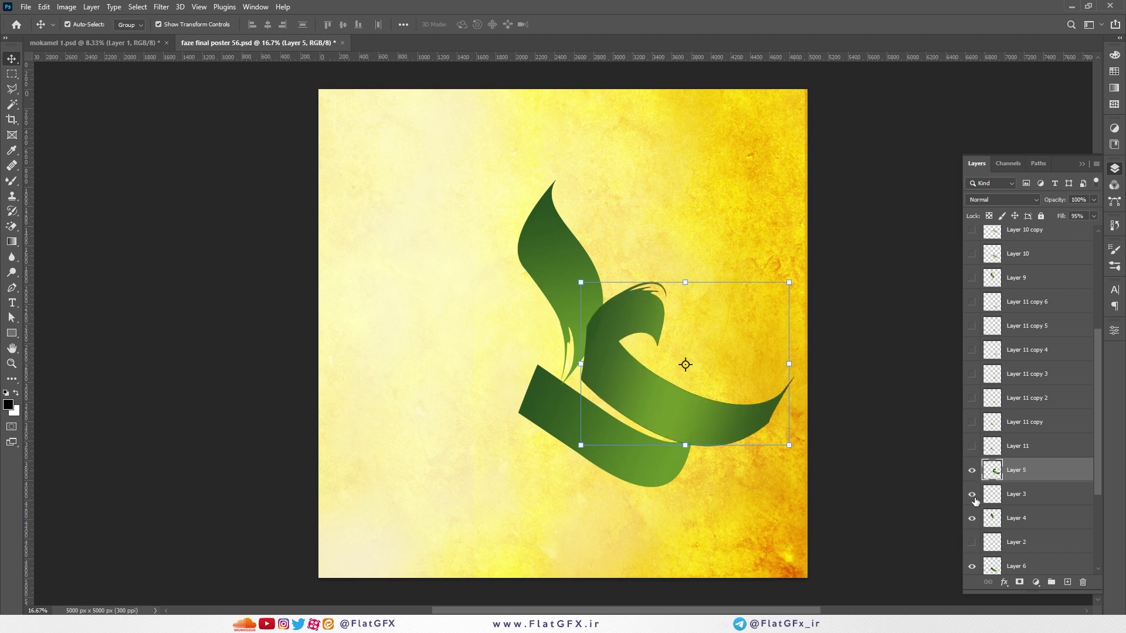
pyautogui.click(973, 497)
# Hide Layer 14 copy, Layer 14, Layer 8 and Layer 7 to leave the plain gradient background behind the green lettering
pyautogui.scroll(-3, 971, 501)
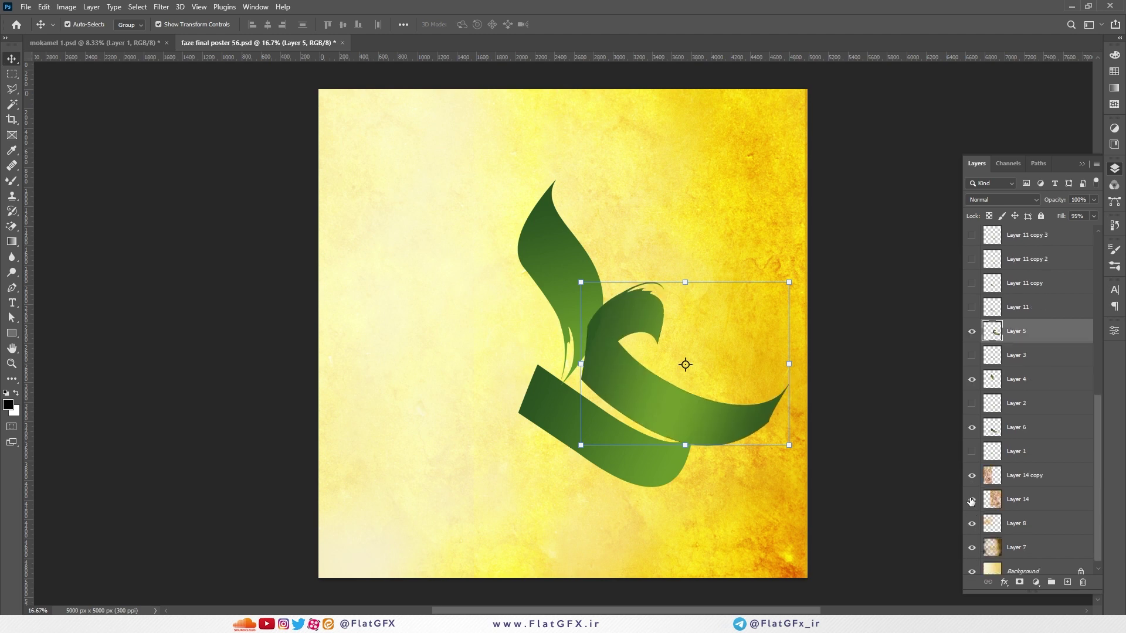
pyautogui.click(971, 452)
pyautogui.click(972, 499)
pyautogui.scroll(-1, 976, 536)
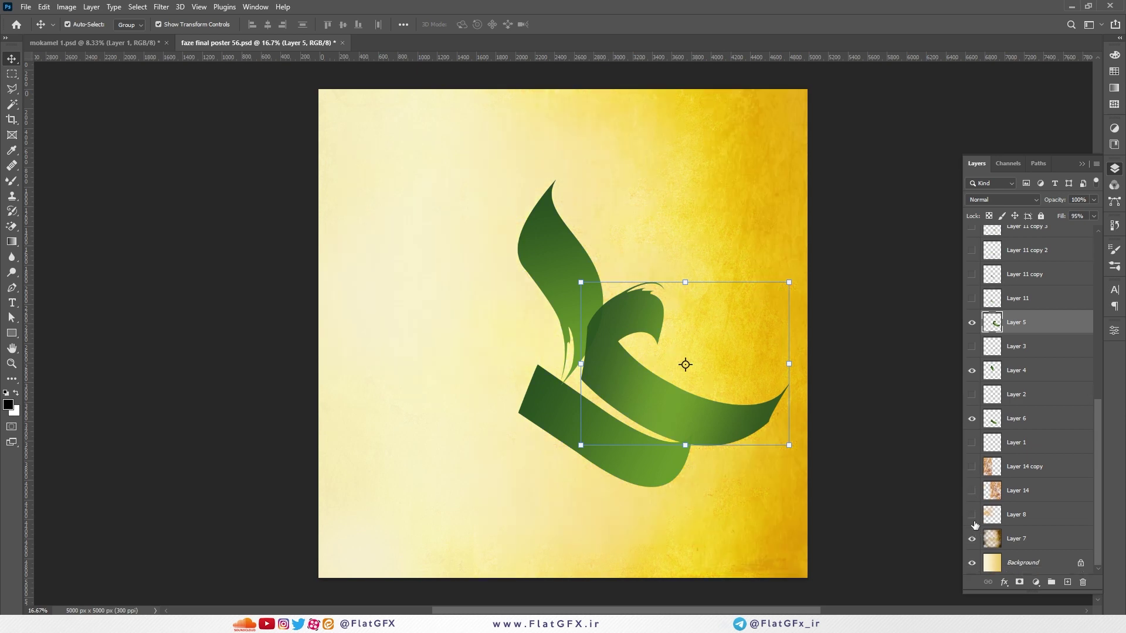
pyautogui.click(972, 540)
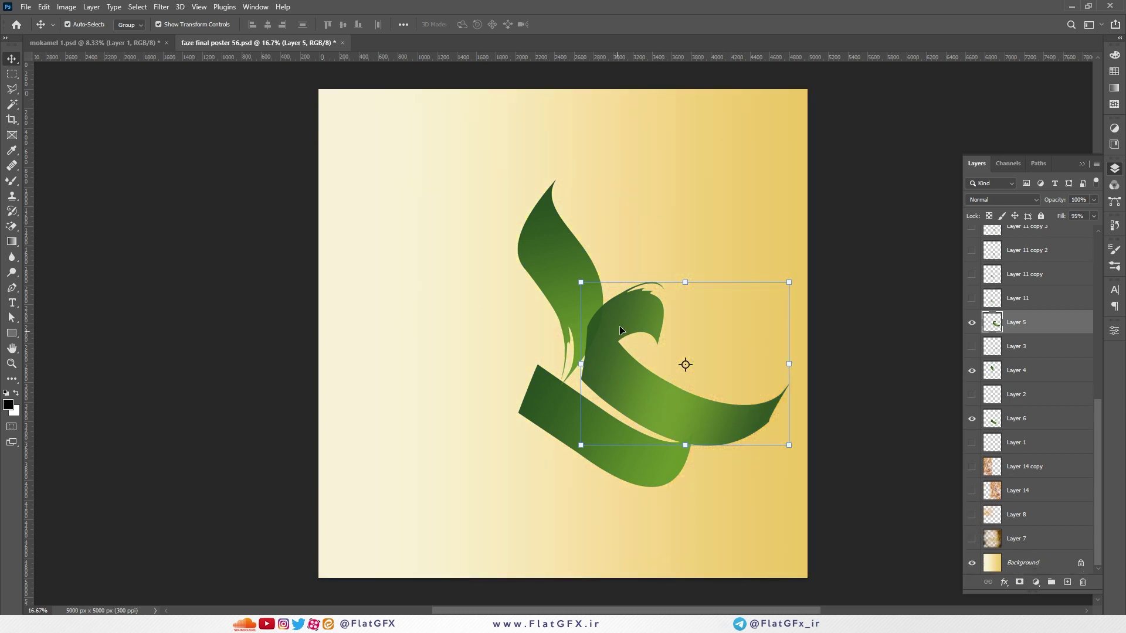
# Shift the green stroke on Layer 5 slightly down and to the right, and show the background texture layers again
pyautogui.moveTo(621, 330)
pyautogui.mouseDown()
pyautogui.moveTo(635, 340)
pyautogui.moveTo(639, 324)
pyautogui.mouseUp()
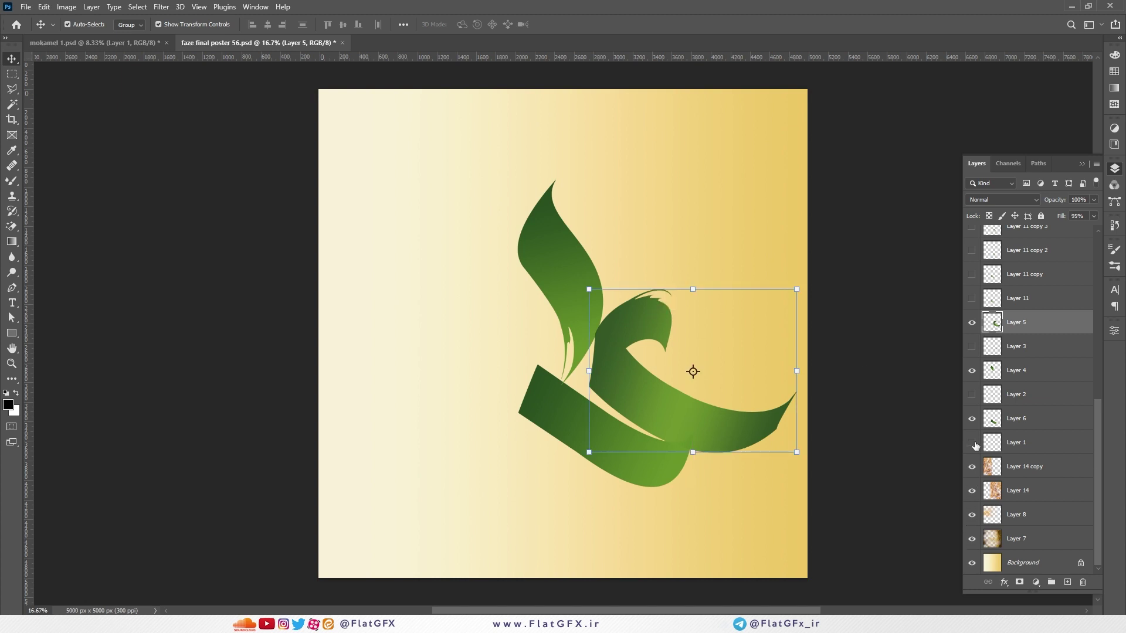
pyautogui.click(971, 230)
pyautogui.scroll(5, 984, 281)
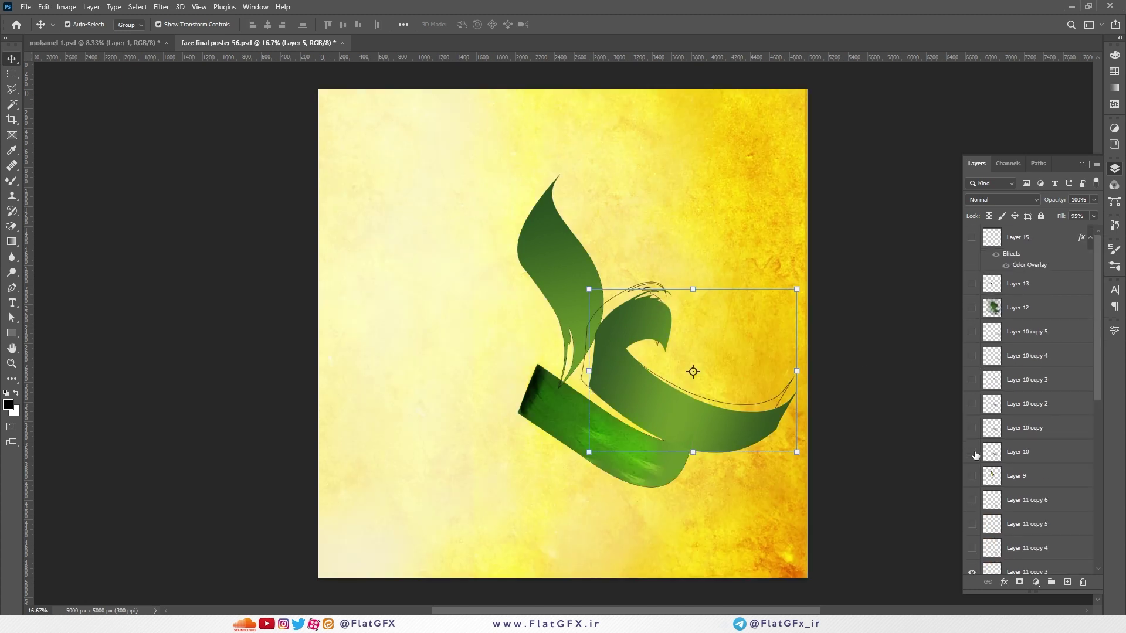
# Revert faze final poster 56.psd to its opening history snapshot and close mokamel 1.psd
pyautogui.click(1114, 225)
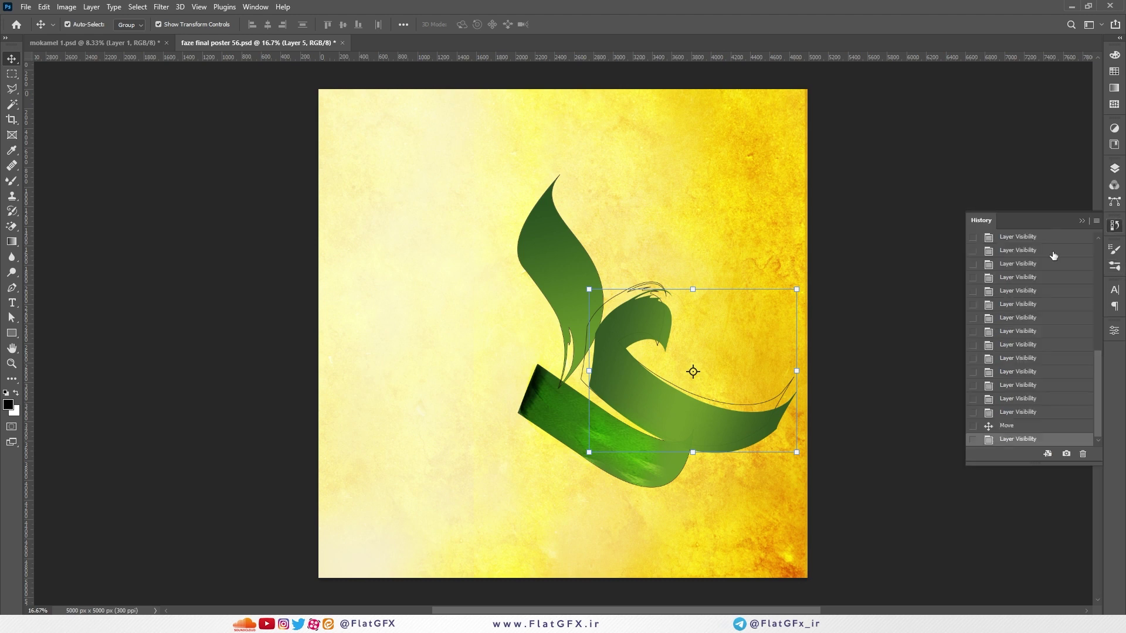
pyautogui.click(1044, 252)
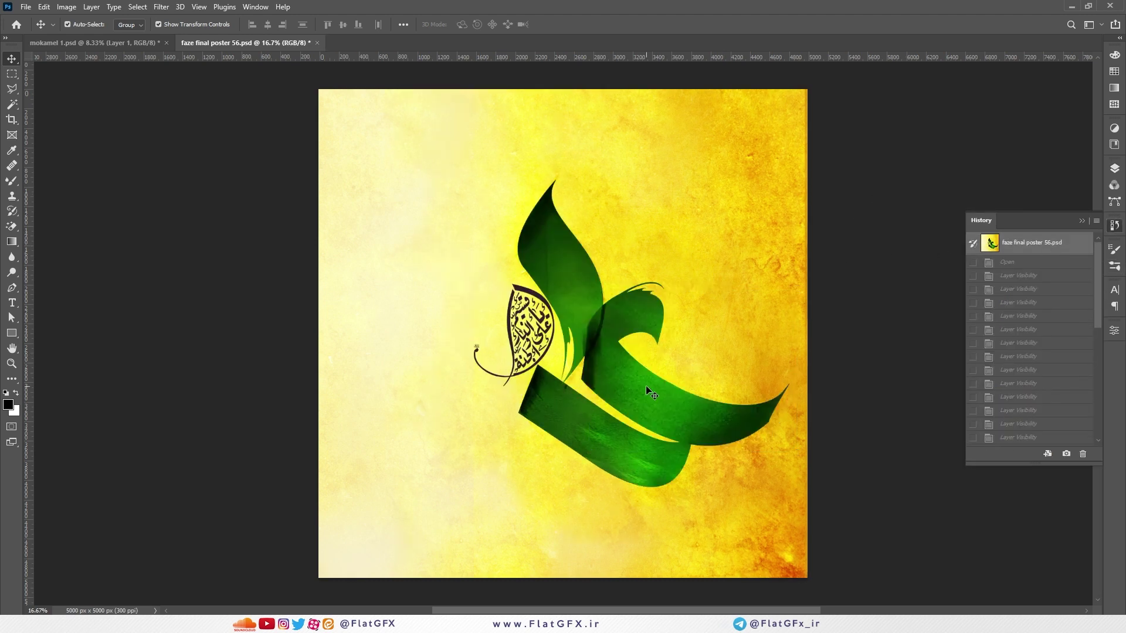
pyautogui.click(91, 43)
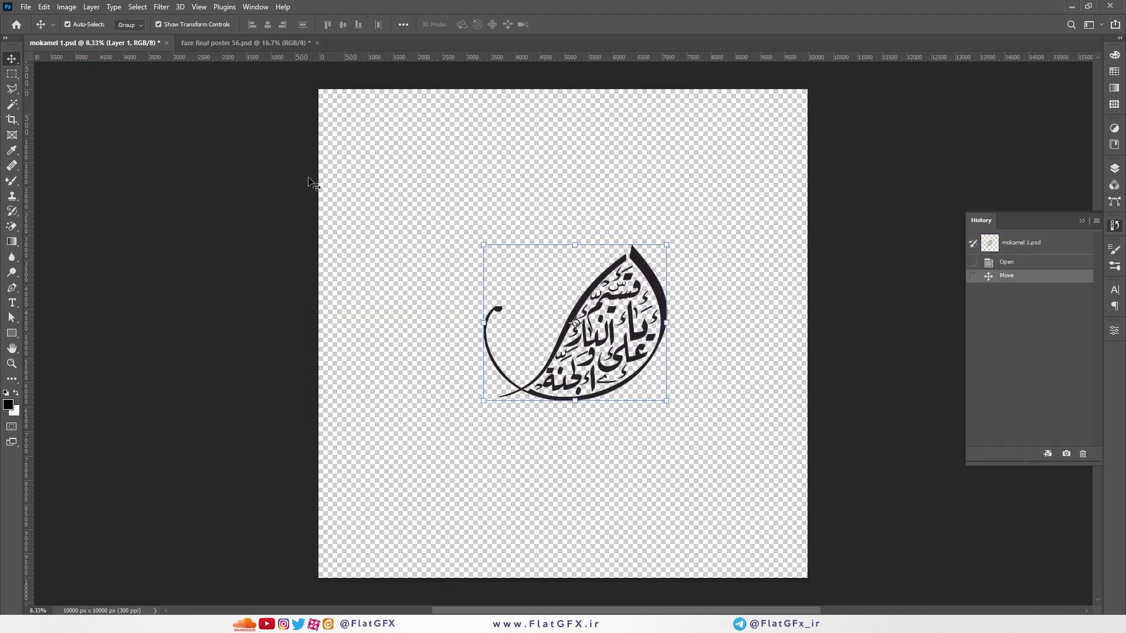
pyautogui.hotkey('ctrl', 'w')
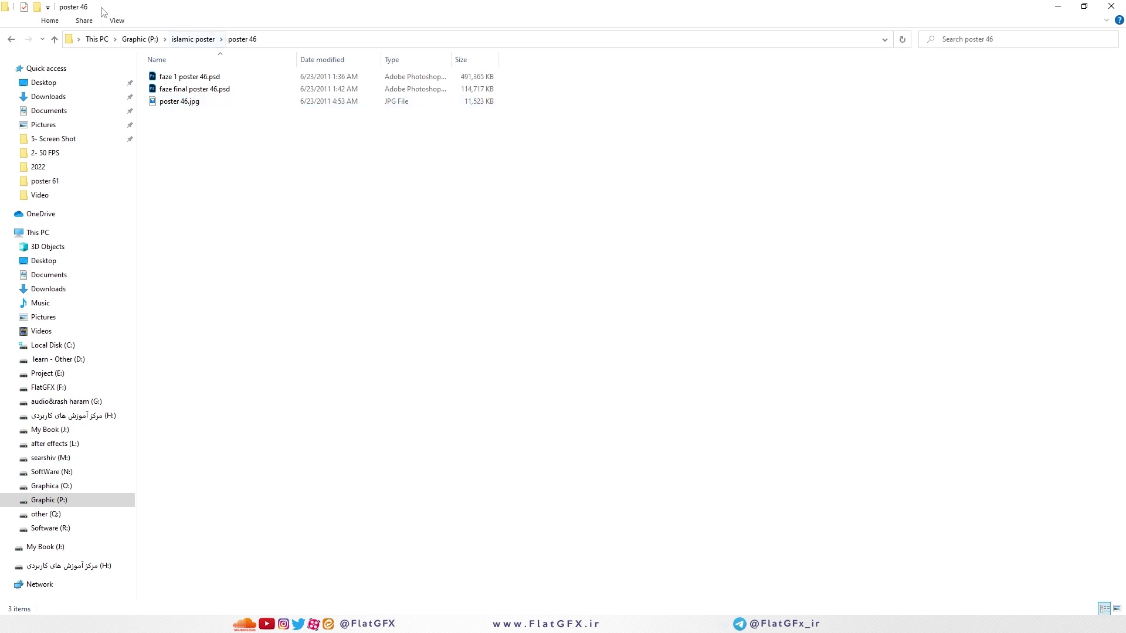
# Show the poster 46 folder as large thumbnails, and open its two PSD files in Photoshop without updating the text layers
pyautogui.click(117, 20)
pyautogui.click(140, 37)
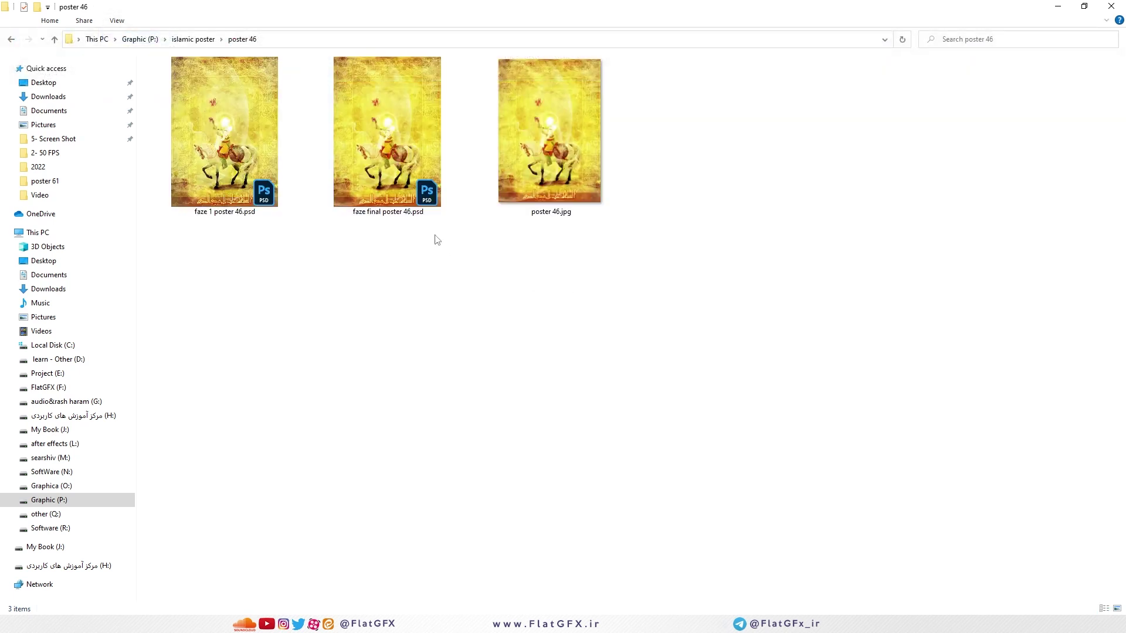
pyautogui.moveTo(436, 236); pyautogui.dragTo(76, 608)
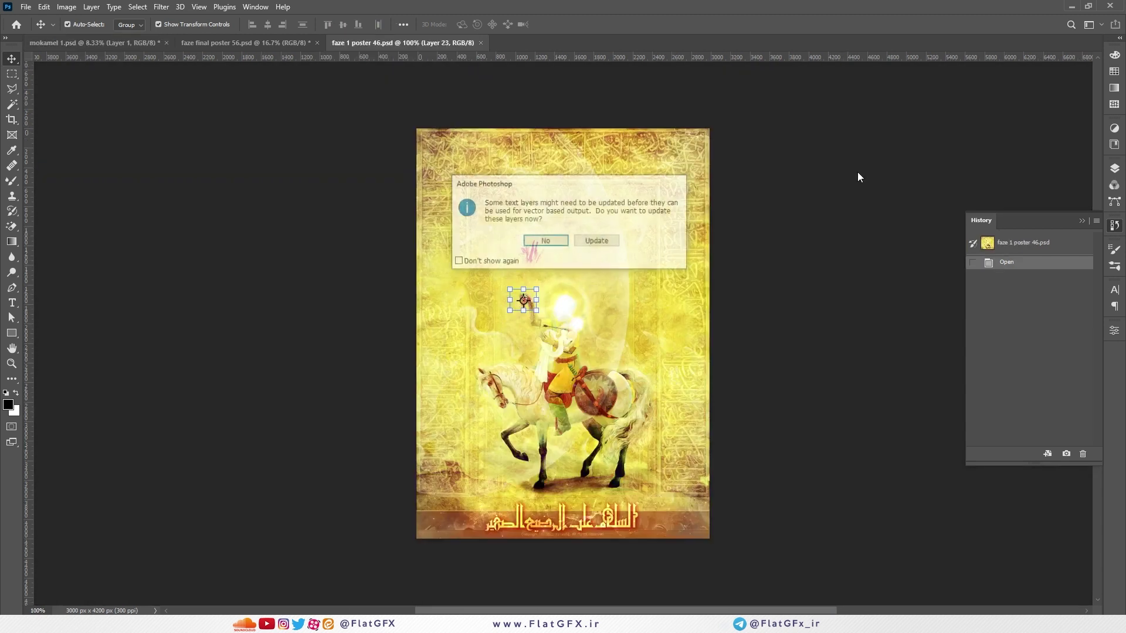
pyautogui.click(553, 242)
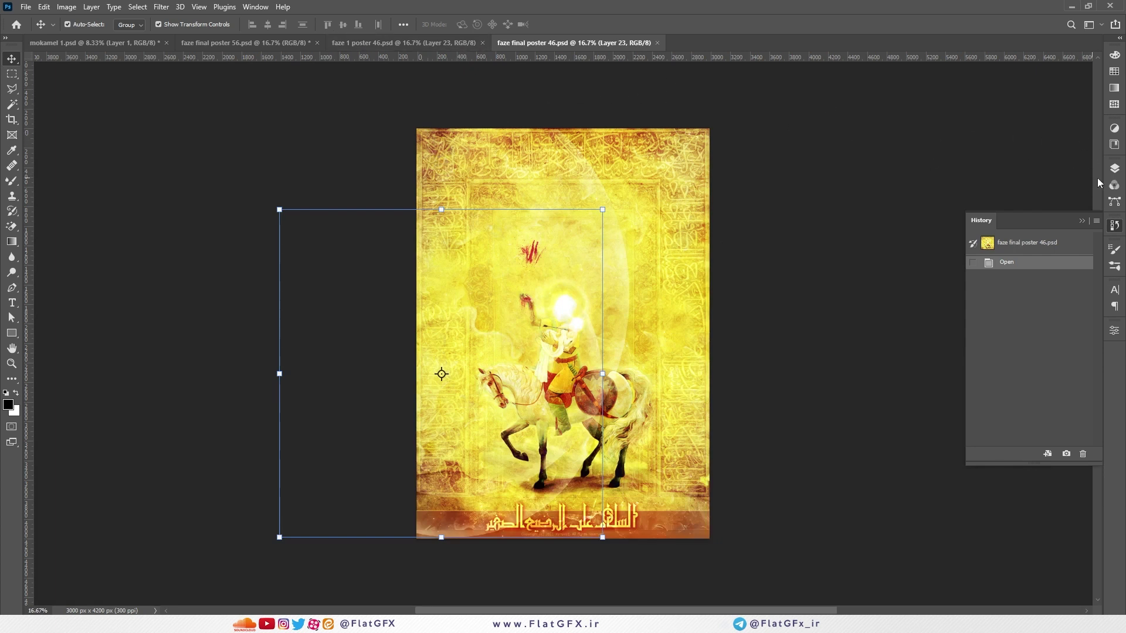
# In faze final poster 46.psd, toggle the CEP 3.0 - Cross Balance layer to compare colors, leaving it and Layer 23 hidden
pyautogui.click(1115, 171)
pyautogui.moveTo(971, 241); pyautogui.dragTo(977, 263)
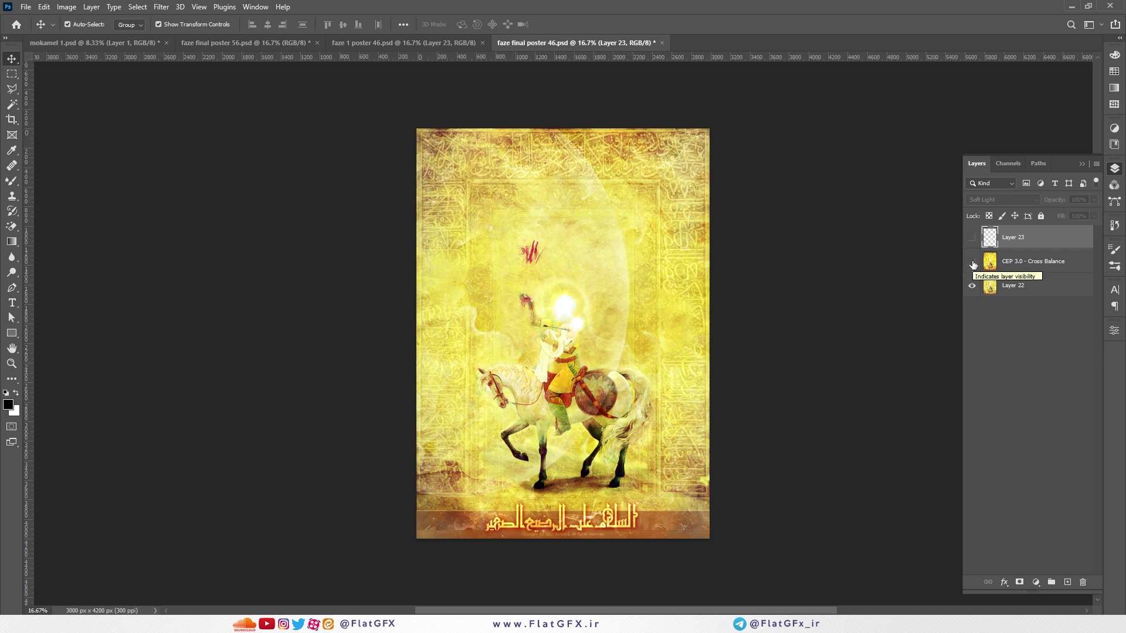
pyautogui.click(972, 262)
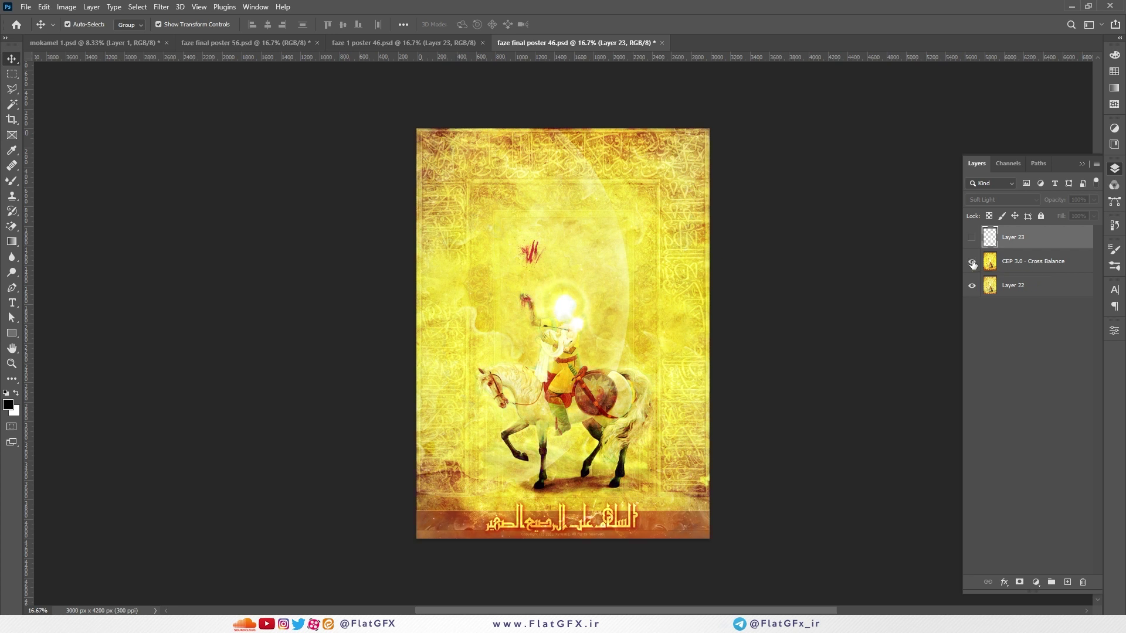
pyautogui.click(1065, 271)
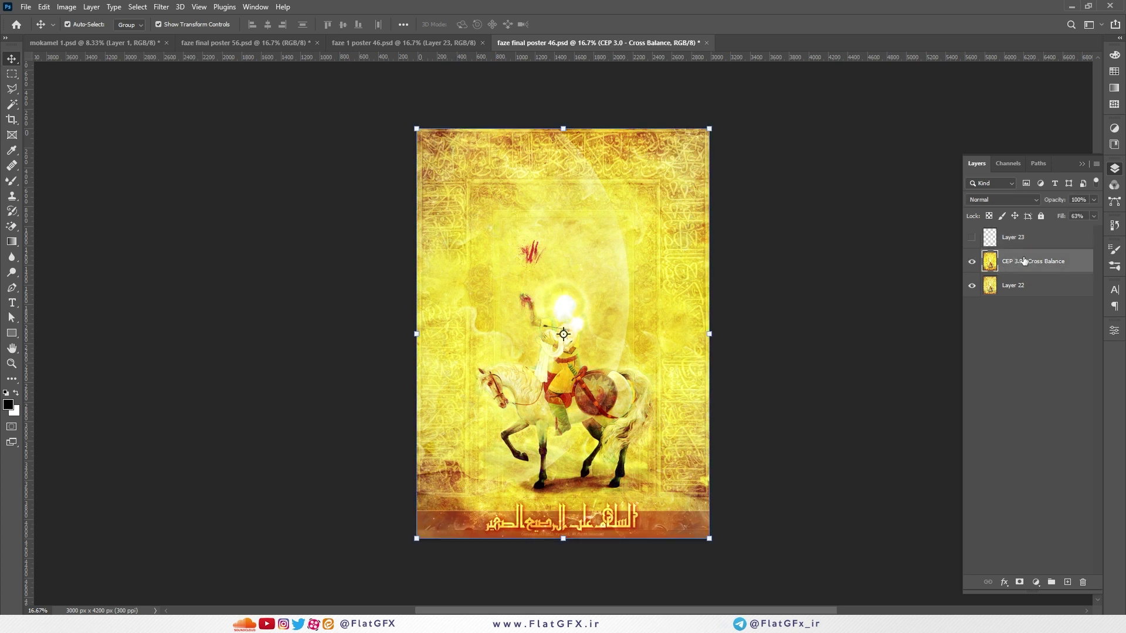
pyautogui.click(972, 237)
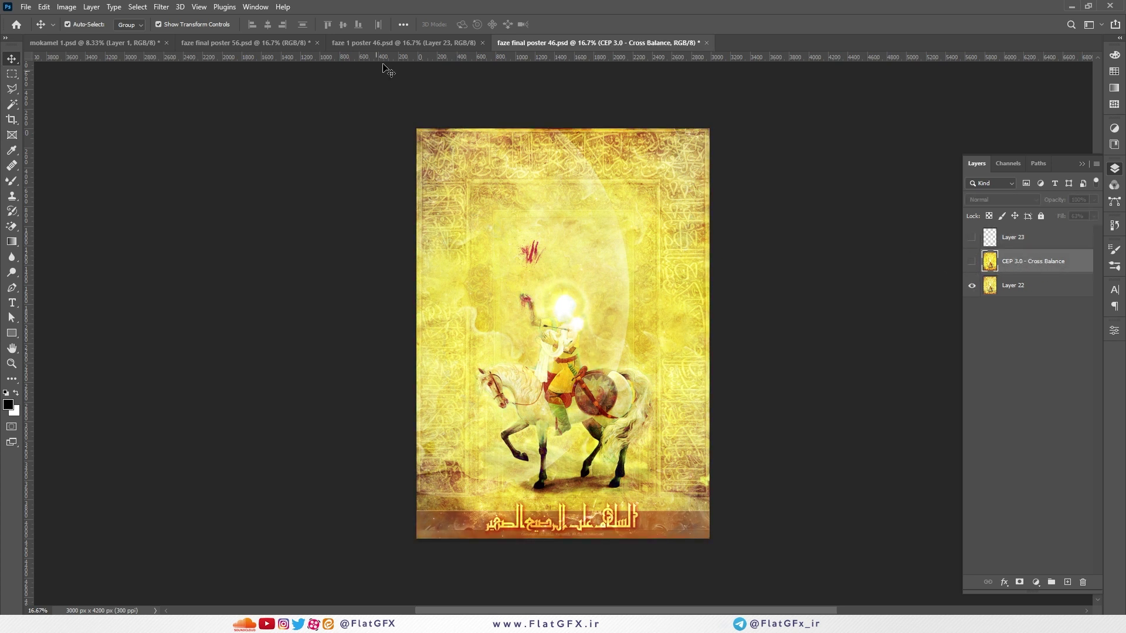
# Switch to faze 1 poster 46.psd and examine the raised hand and the red splatter above it up close
pyautogui.click(410, 44)
pyautogui.click(783, 205)
pyautogui.scroll(5, 1039, 406)
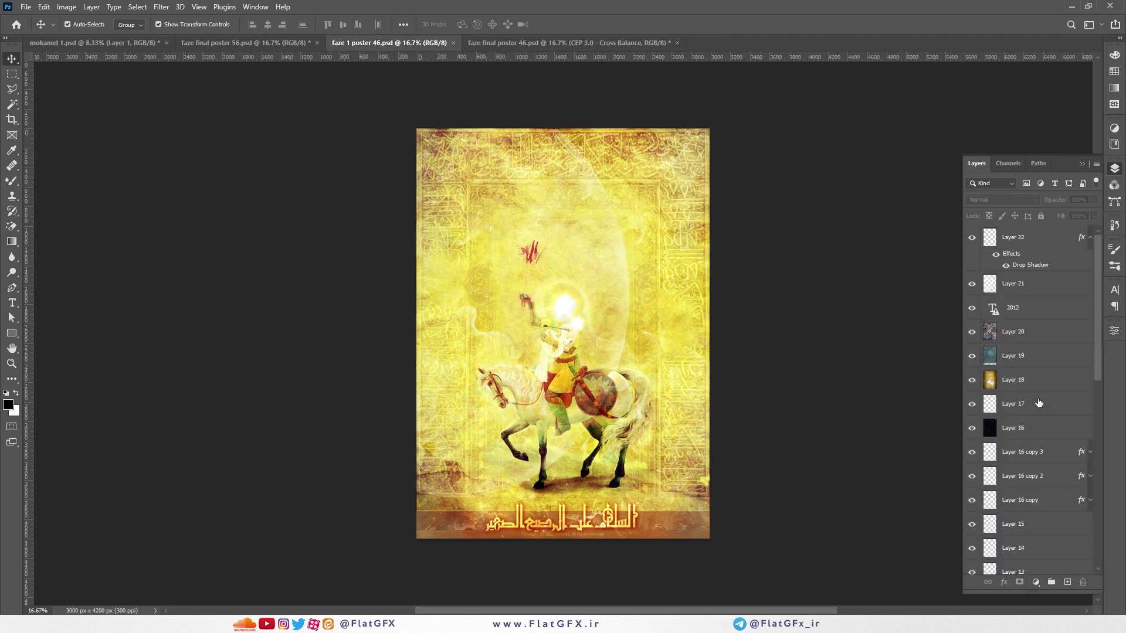
pyautogui.scroll(6, 544, 315)
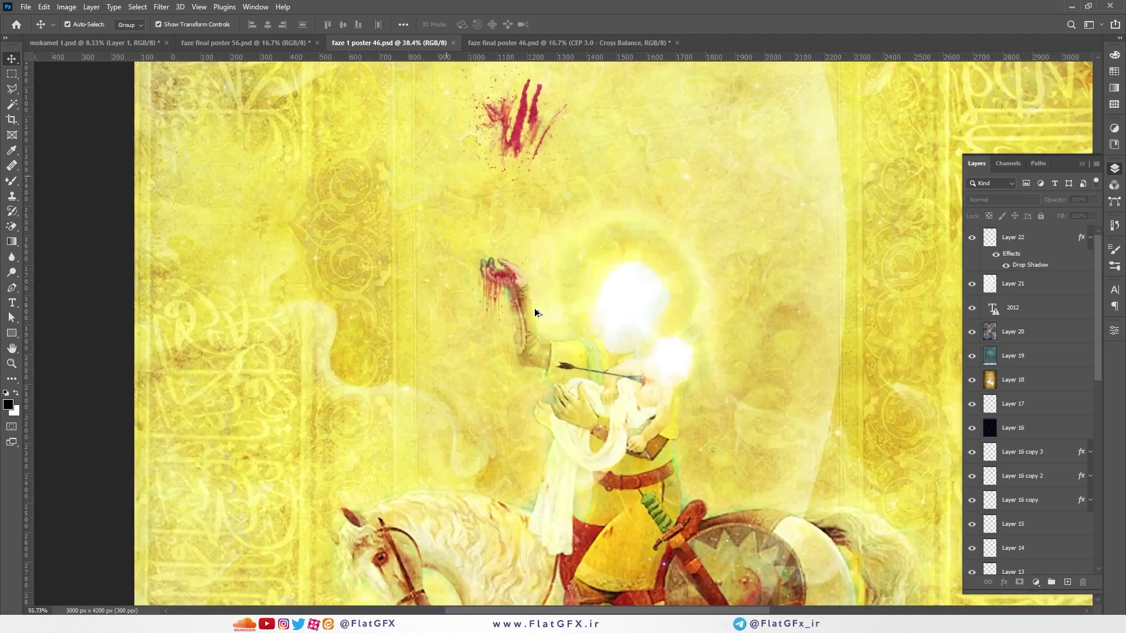
pyautogui.scroll(3, 516, 235)
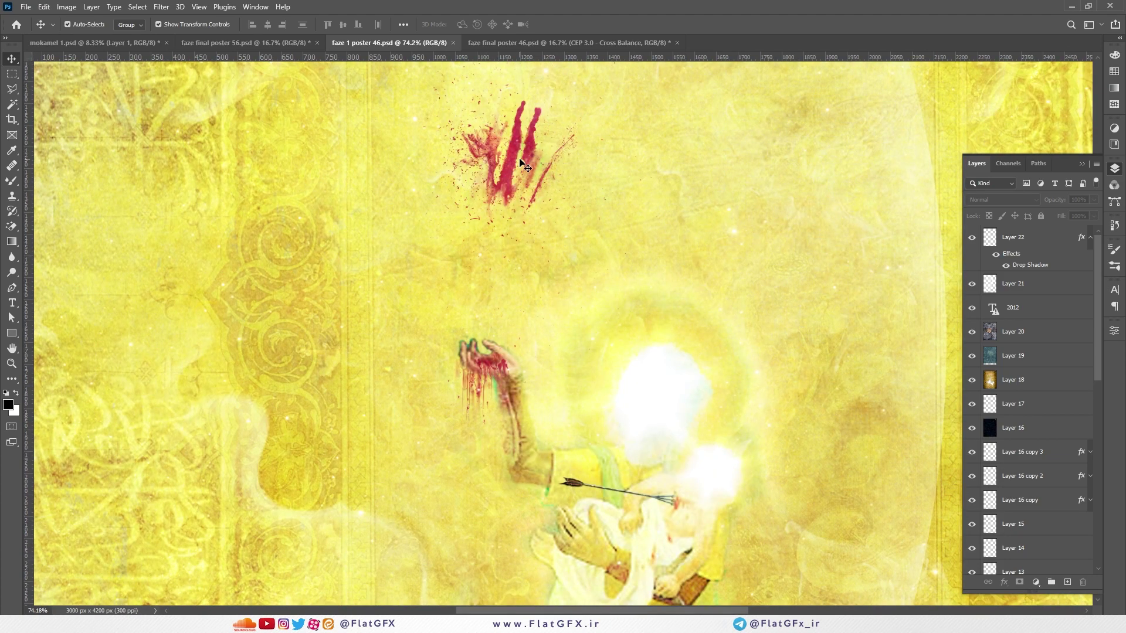
pyautogui.scroll(-6, 596, 256)
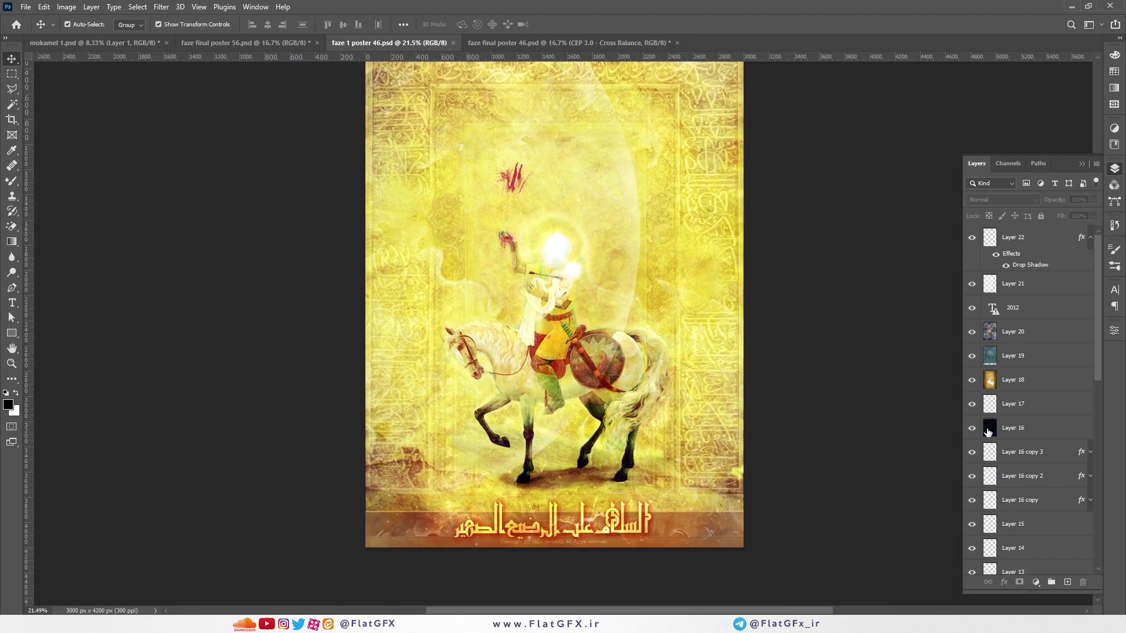
# Collapse the effects of Layer 22 and hide the layer to remove the calligraphy from the poster's bottom band
pyautogui.click(1090, 237)
pyautogui.click(972, 237)
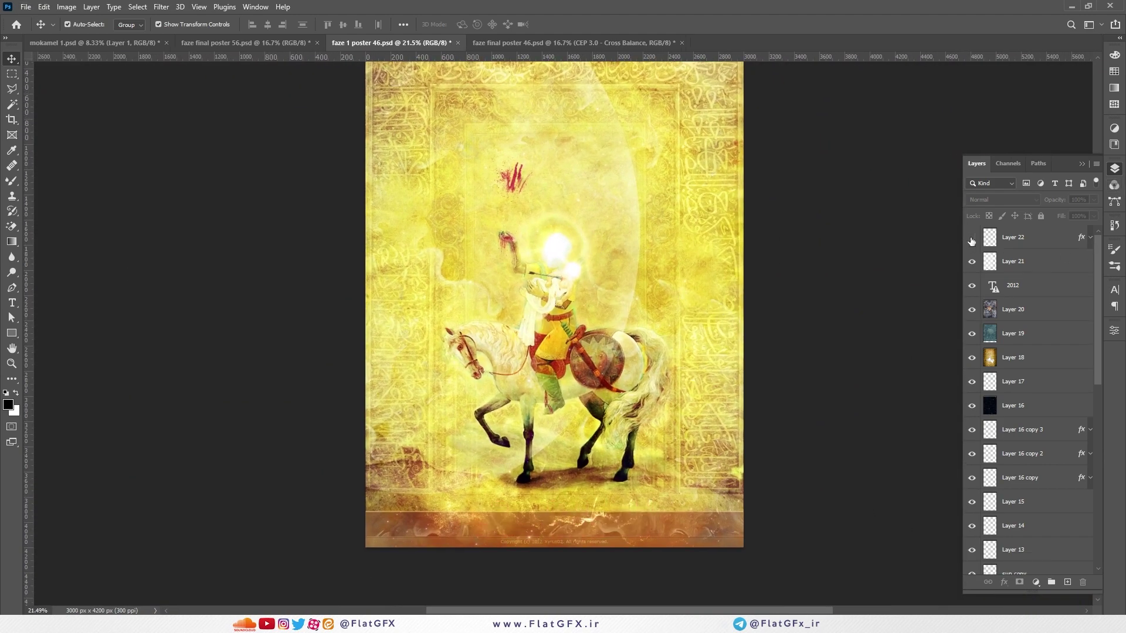
pyautogui.scroll(-2, 780, 276)
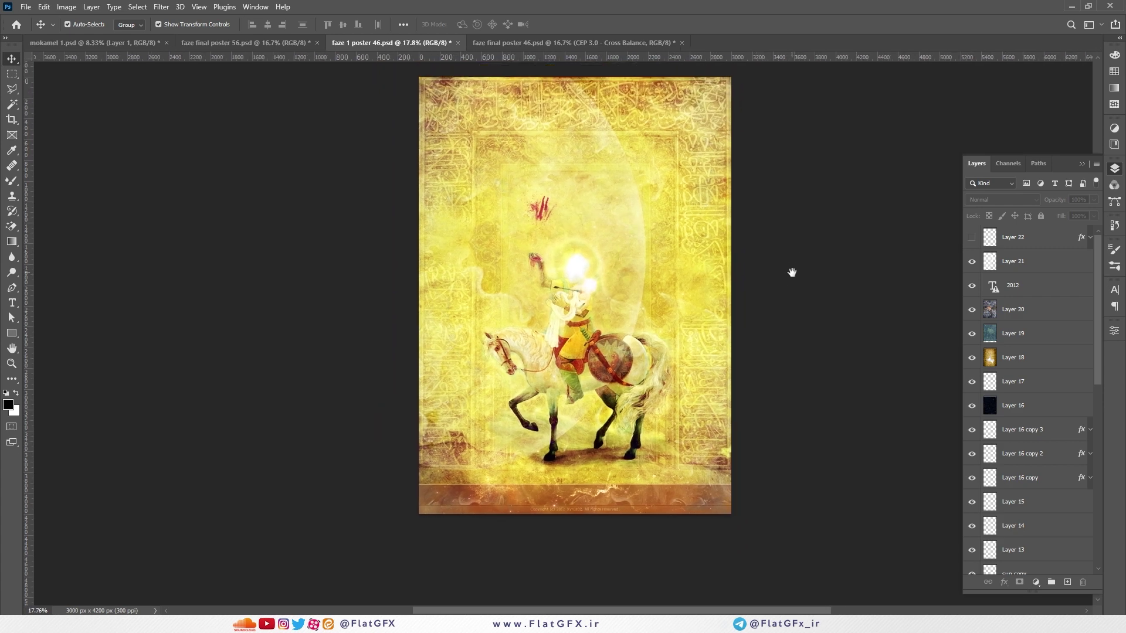
# Toggle Layer 21 and set its blend mode to Normal to expose the large white crescent glow
pyautogui.click(971, 261)
pyautogui.moveTo(648, 227); pyautogui.dragTo(680, 253)
pyautogui.hotkey('ctrl', 't')
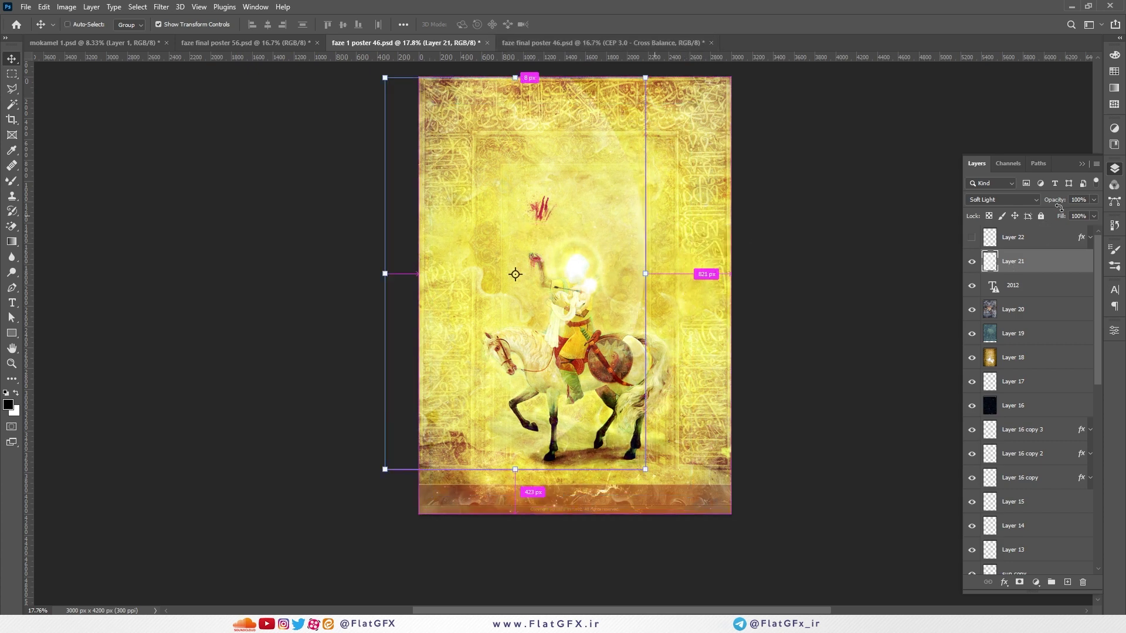
pyautogui.click(999, 199)
pyautogui.click(978, 212)
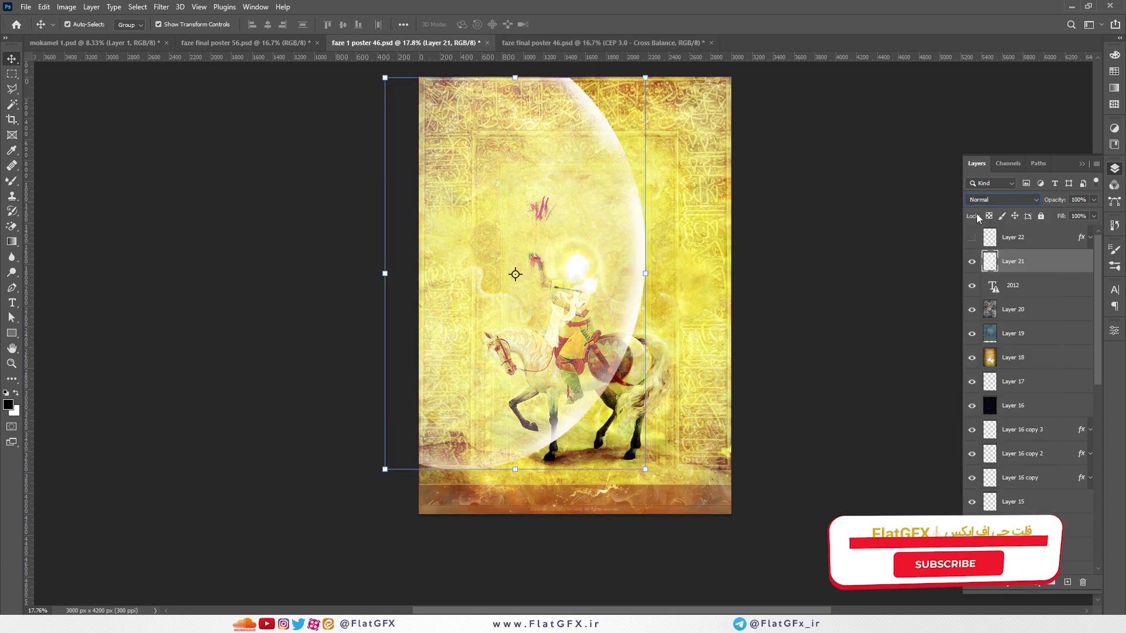
pyautogui.click(842, 130)
# Create a new 1920 x 1080 px document at 72 ppi and erase its white background to transparency
pyautogui.click(26, 7)
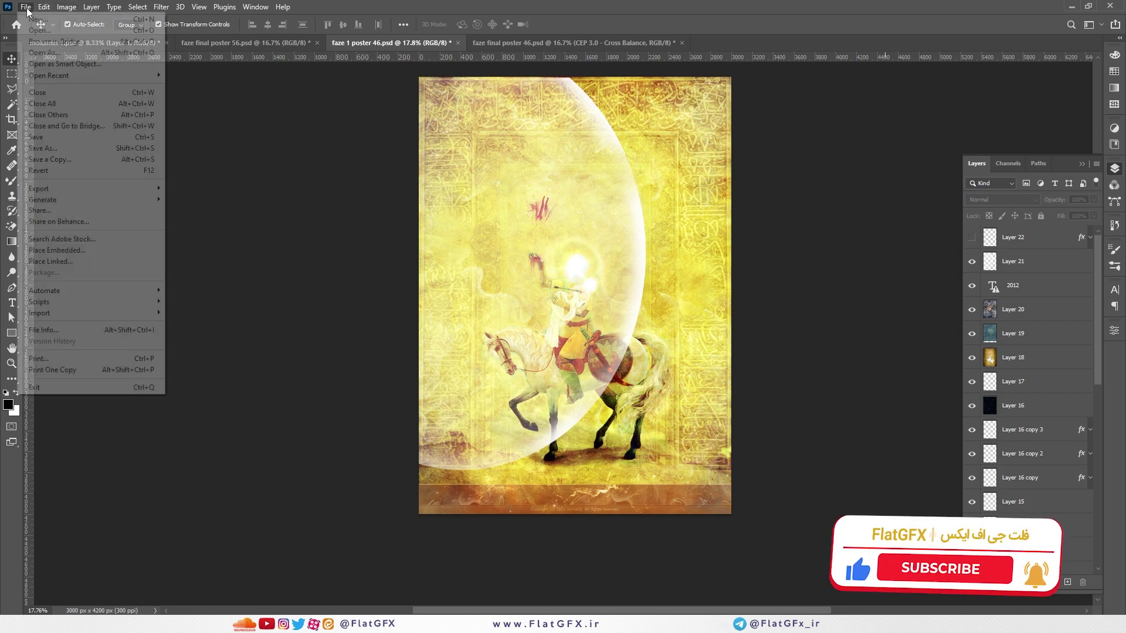
pyautogui.click(36, 19)
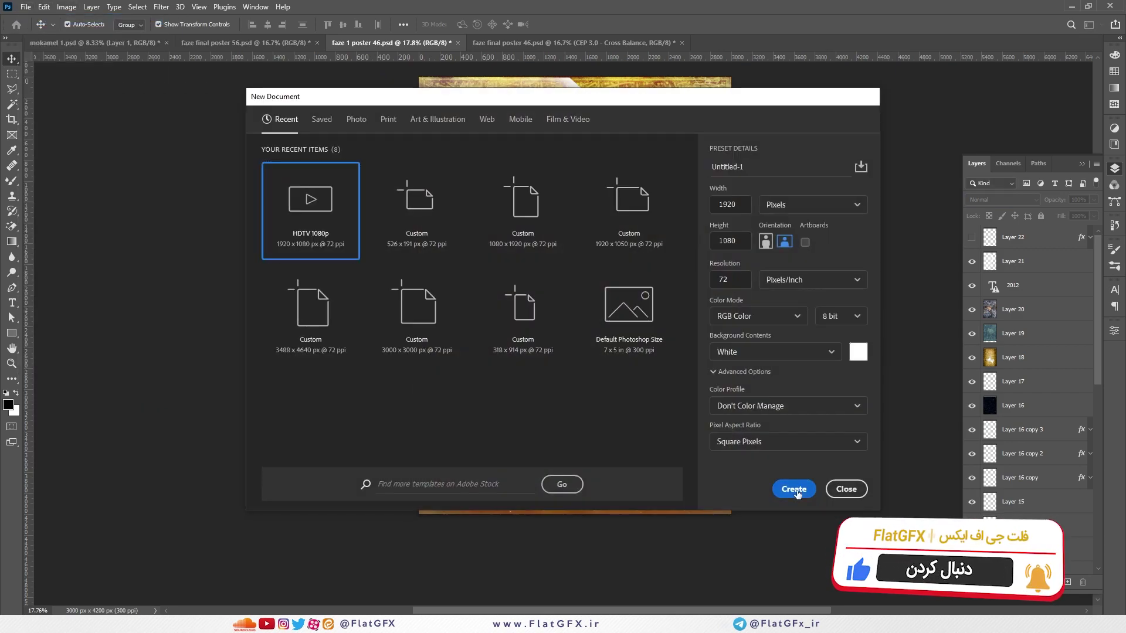
pyautogui.click(793, 488)
pyautogui.press('e')
pyautogui.click(571, 256)
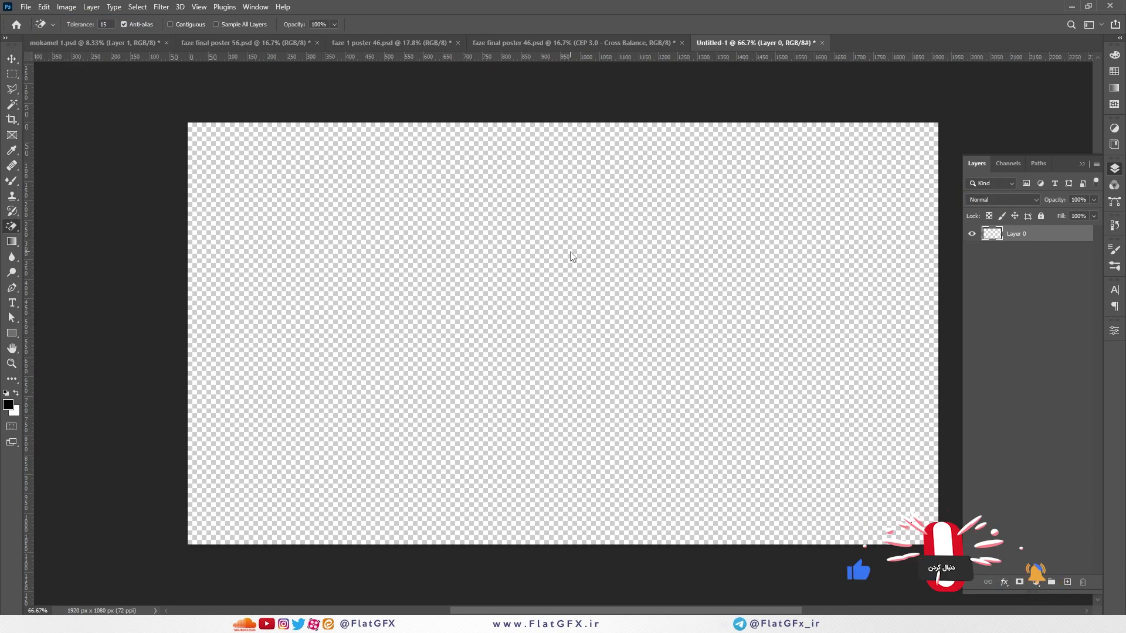
# Stamp a solid black circle about 700 px wide in the middle of the canvas using a hard-edged Brush tool
pyautogui.click(12, 181)
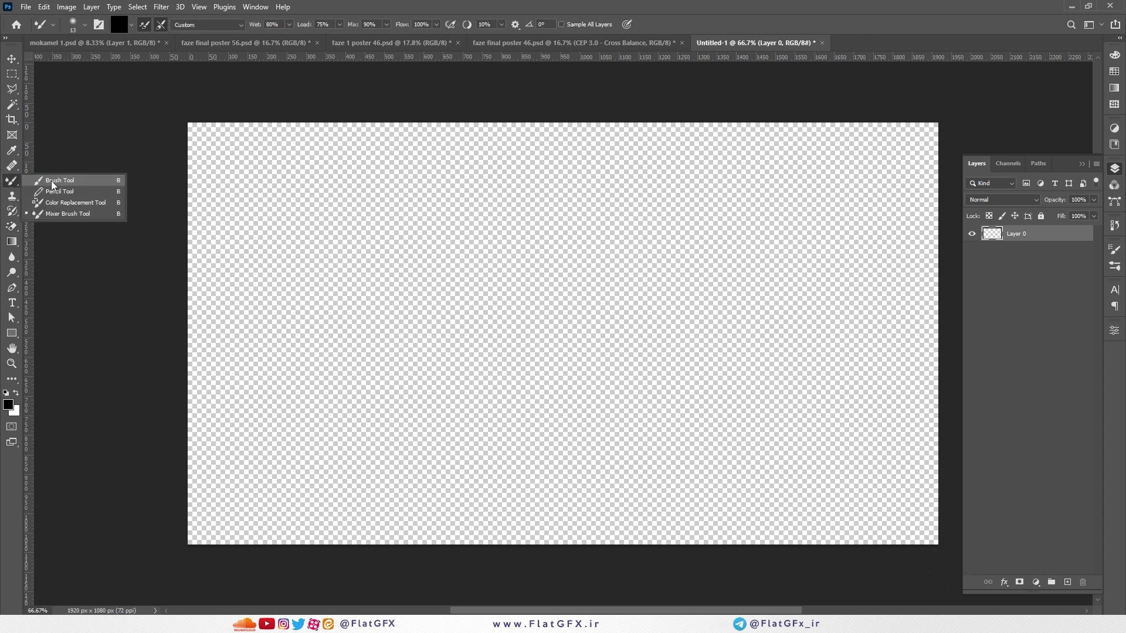
pyautogui.click(53, 181)
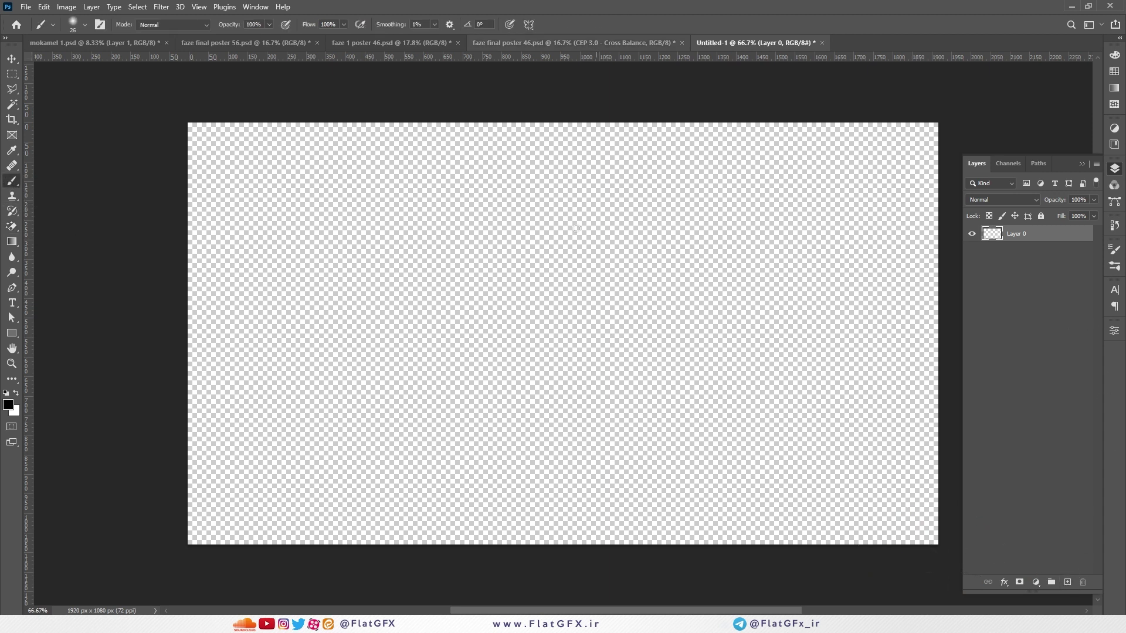
pyautogui.rightClick(569, 252)
pyautogui.moveTo(685, 281); pyautogui.dragTo(686, 281)
pyautogui.rightClick(575, 313)
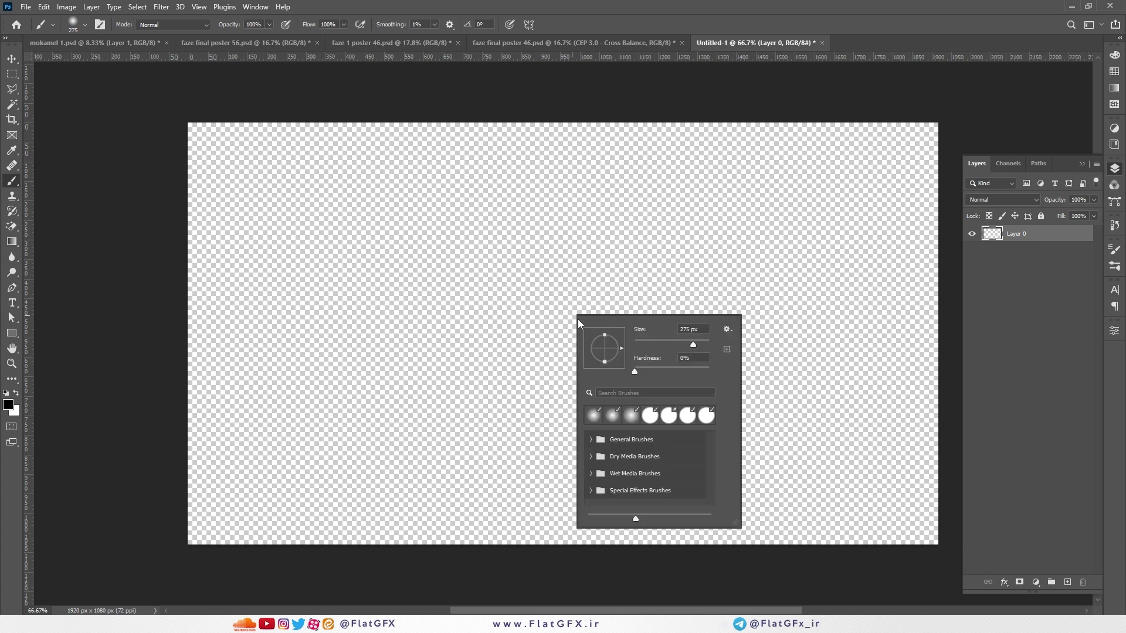
pyautogui.moveTo(687, 343); pyautogui.dragTo(753, 370)
pyautogui.press(']')
pyautogui.press(']')
pyautogui.press(']')
pyautogui.press(']')
pyautogui.press(']')
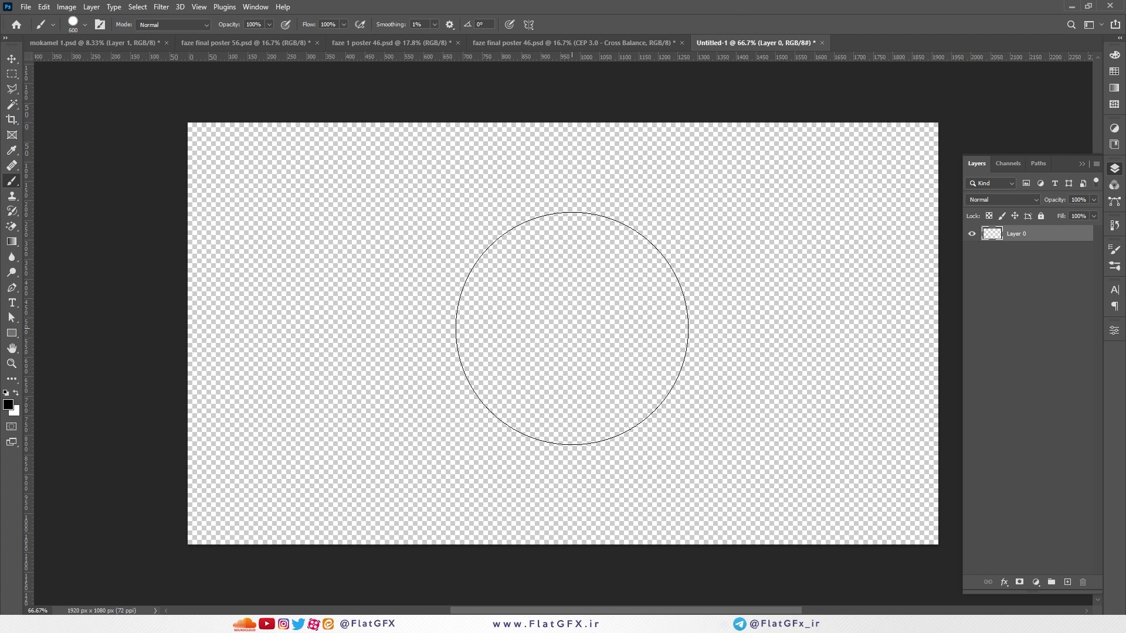
pyautogui.click(572, 329)
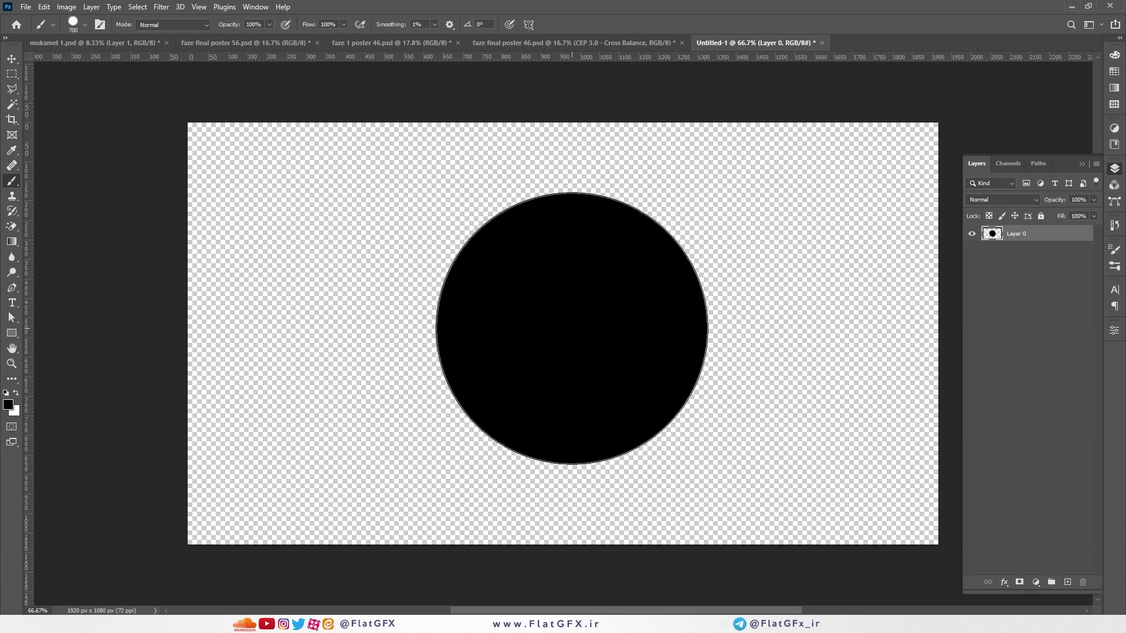
# Erase the circle's left side with a soft 800 px Eraser at 0% hardness, leaving a faded crescent on the right
pyautogui.rightClick(13, 182)
pyautogui.rightClick(11, 226)
pyautogui.click(58, 226)
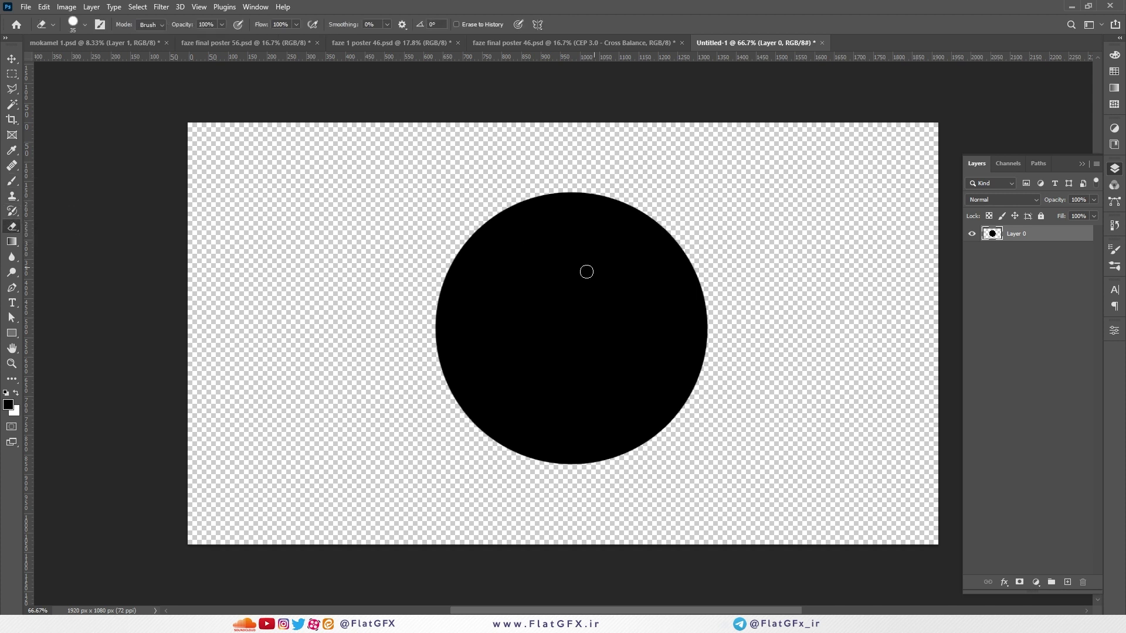
pyautogui.rightClick(583, 273)
pyautogui.moveTo(695, 309); pyautogui.dragTo(702, 309)
pyautogui.press('Return')
pyautogui.rightClick(536, 303)
pyautogui.moveTo(642, 350); pyautogui.dragTo(445, 352)
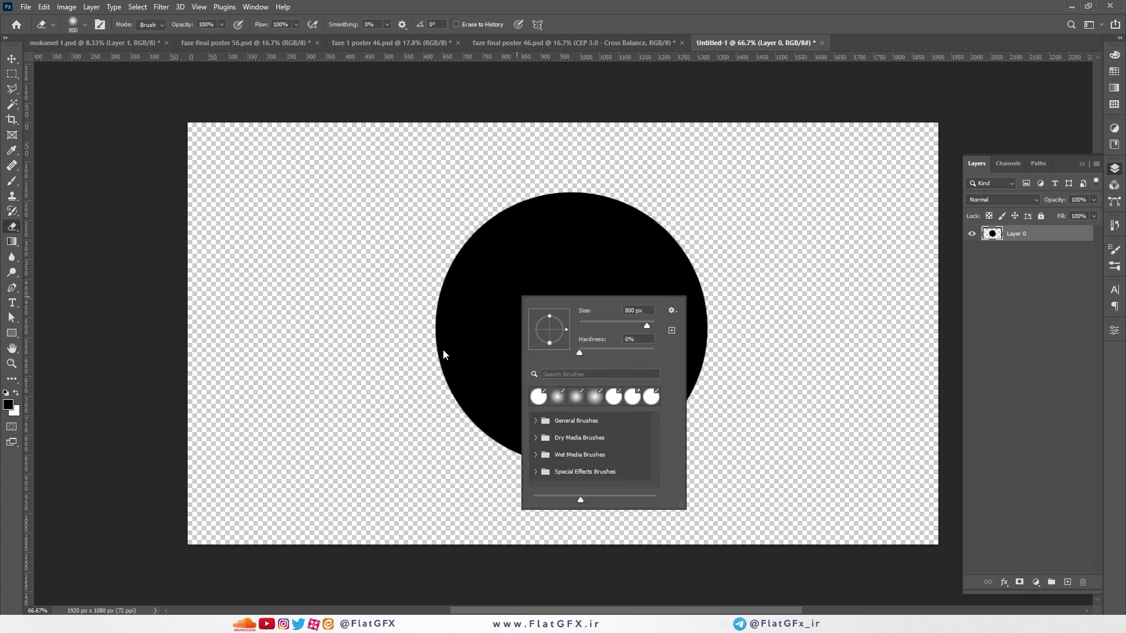
pyautogui.press('Return')
pyautogui.moveTo(557, 302)
pyautogui.mouseDown()
pyautogui.moveTo(540, 248)
pyautogui.moveTo(495, 280)
pyautogui.moveTo(463, 371)
pyautogui.moveTo(463, 421)
pyautogui.mouseUp()
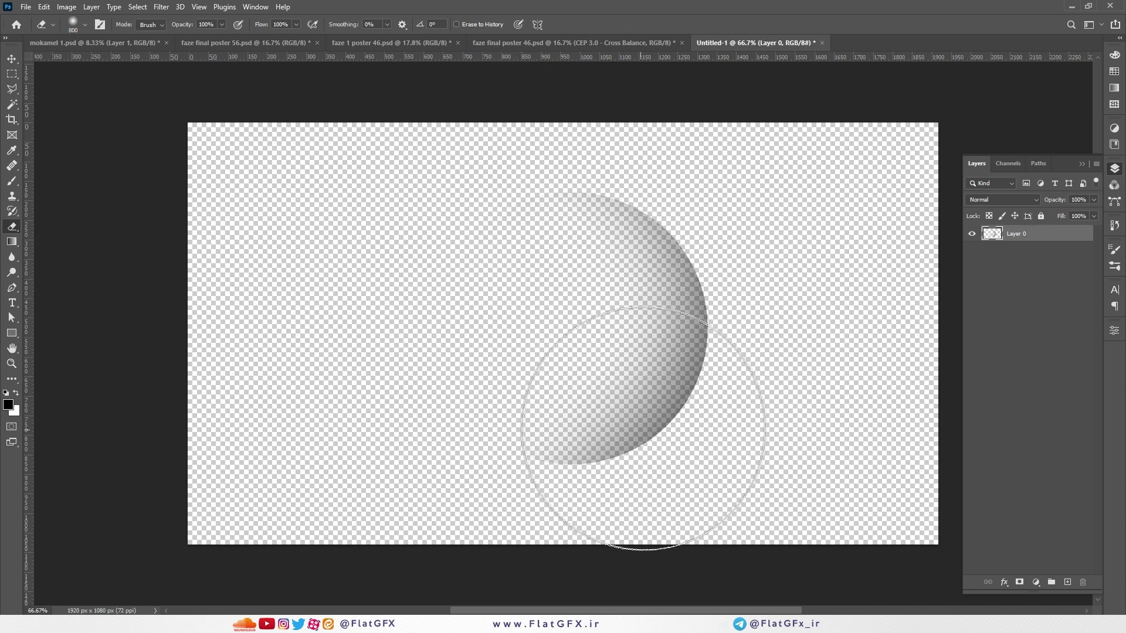
# Return to faze 1 poster 46.psd, hide Layer 21 and the 2012 text layer, and toggle the Layer 20 texture
pyautogui.press('v')
pyautogui.click(578, 43)
pyautogui.click(386, 43)
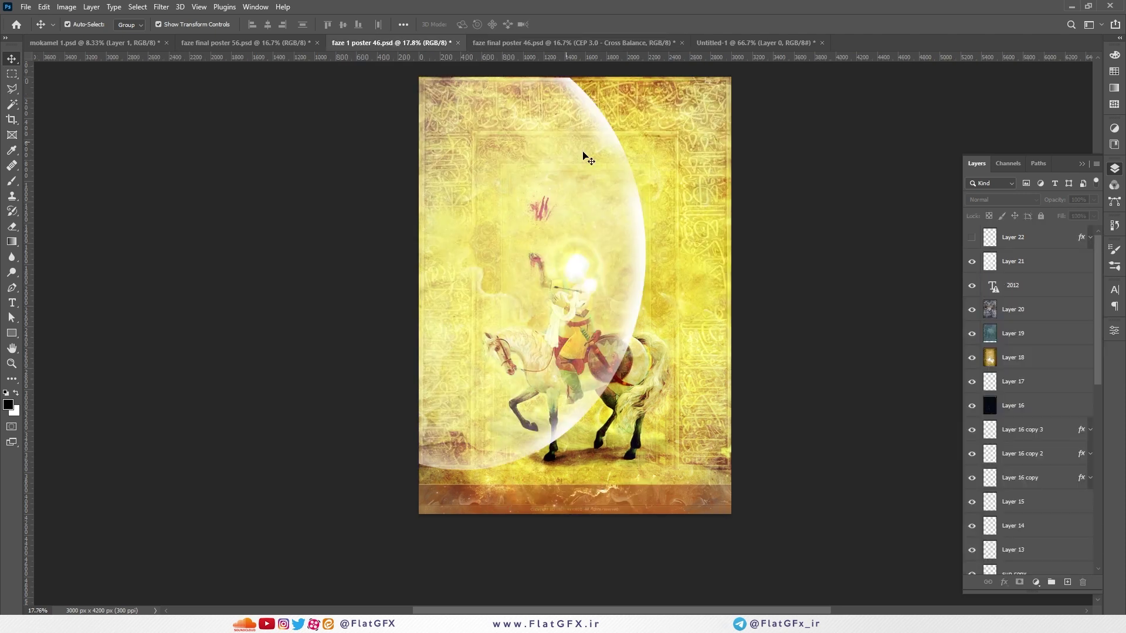
pyautogui.click(971, 260)
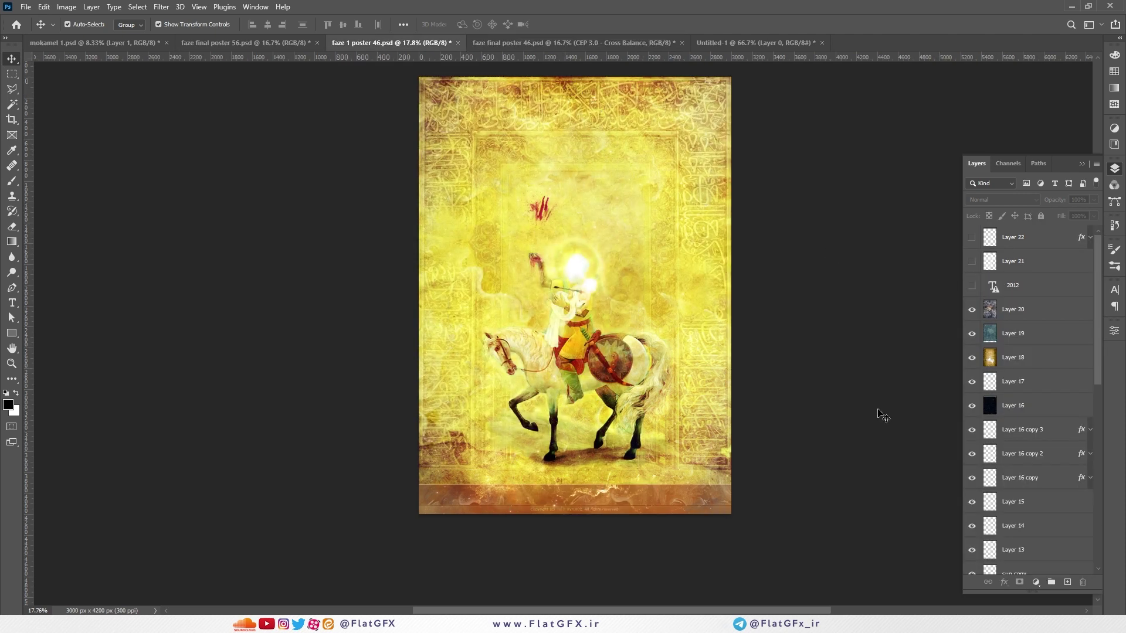
pyautogui.click(972, 284)
pyautogui.click(970, 316)
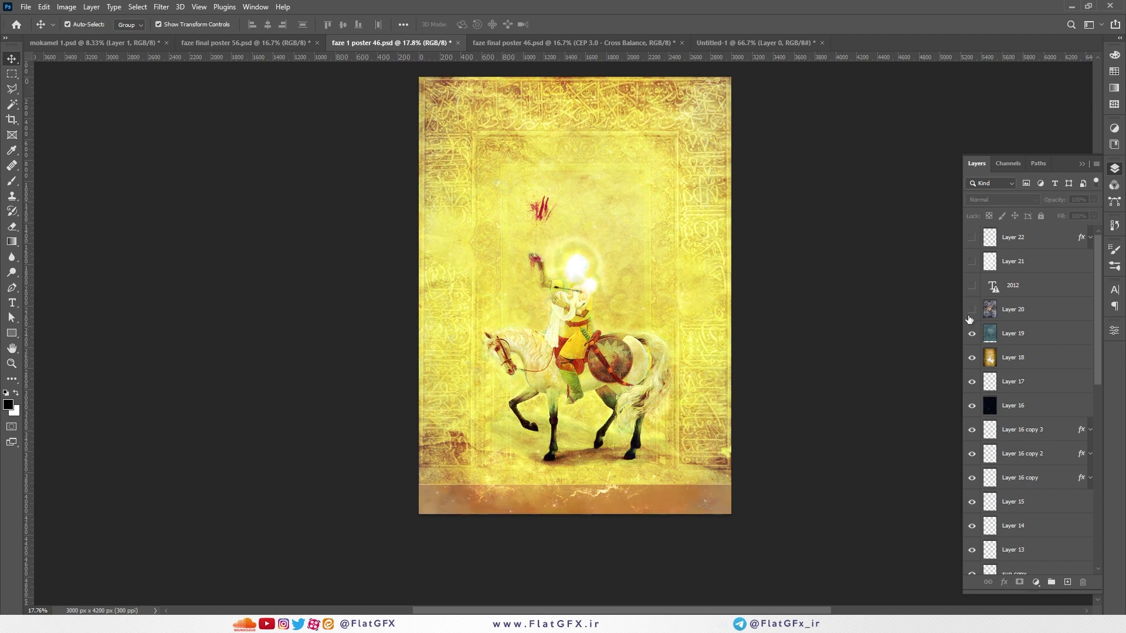
# Set the blend mode of Layer 20 to Normal to expose its swirling texture
pyautogui.click(1017, 310)
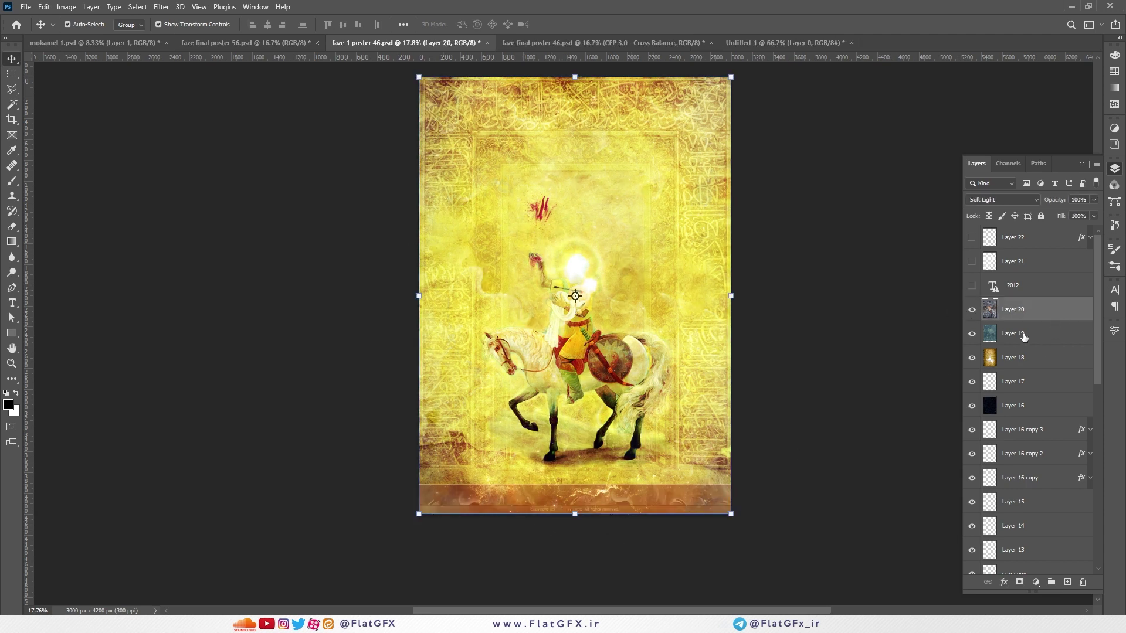
pyautogui.click(1006, 200)
pyautogui.click(991, 203)
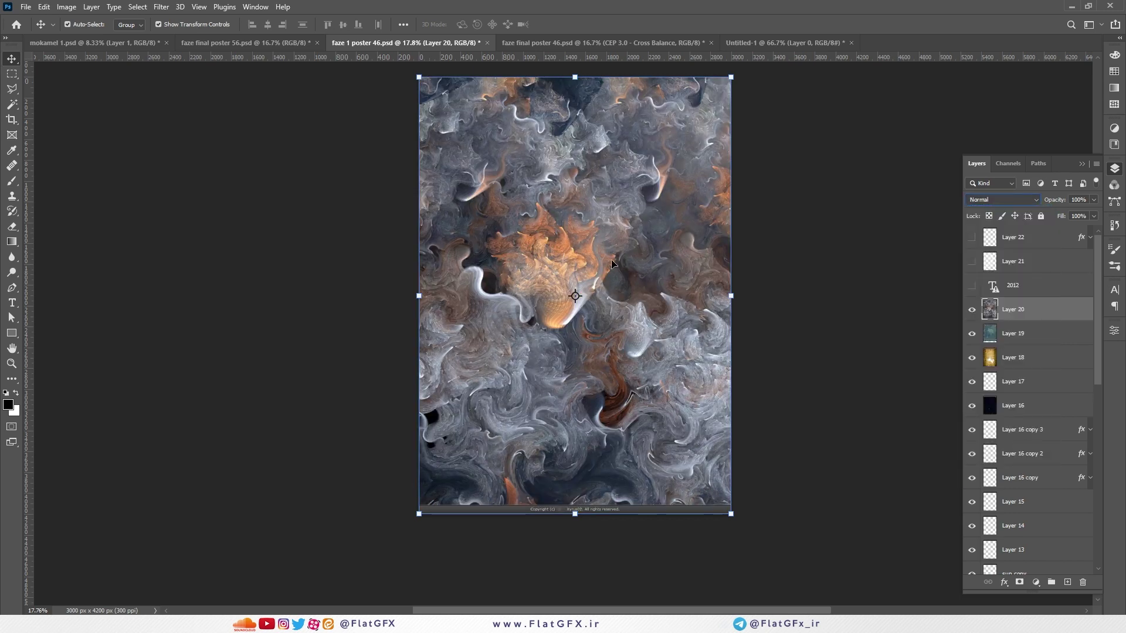
# Hide all layers from Layer 20 down through Layer 13, including the Layer 16 copies, checking the effect of Layer 17
pyautogui.click(970, 314)
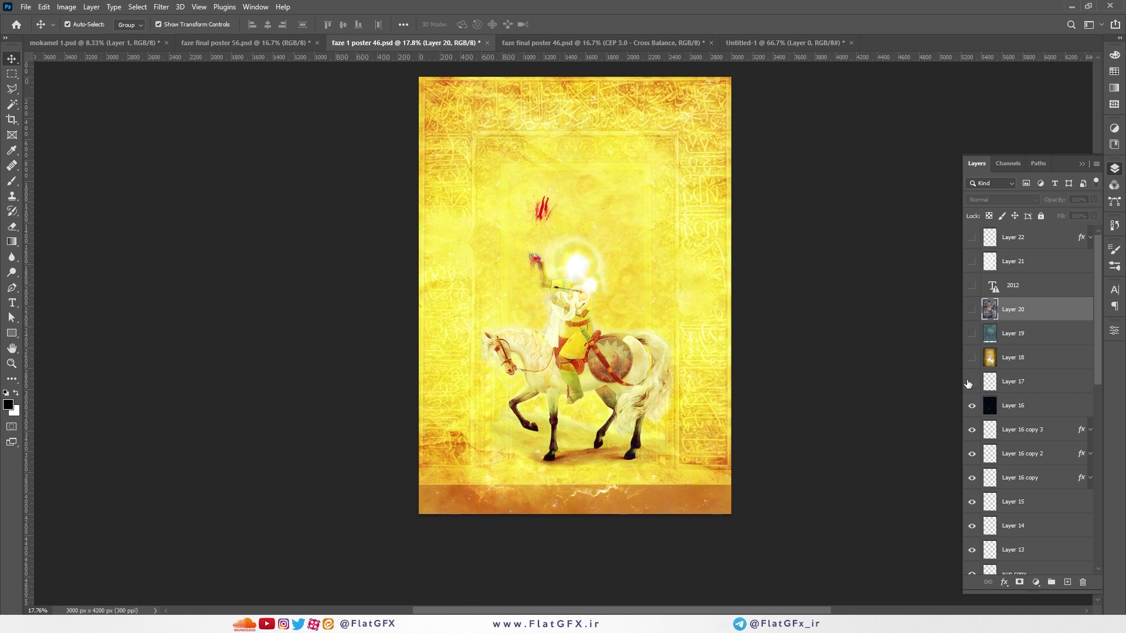
pyautogui.click(970, 383)
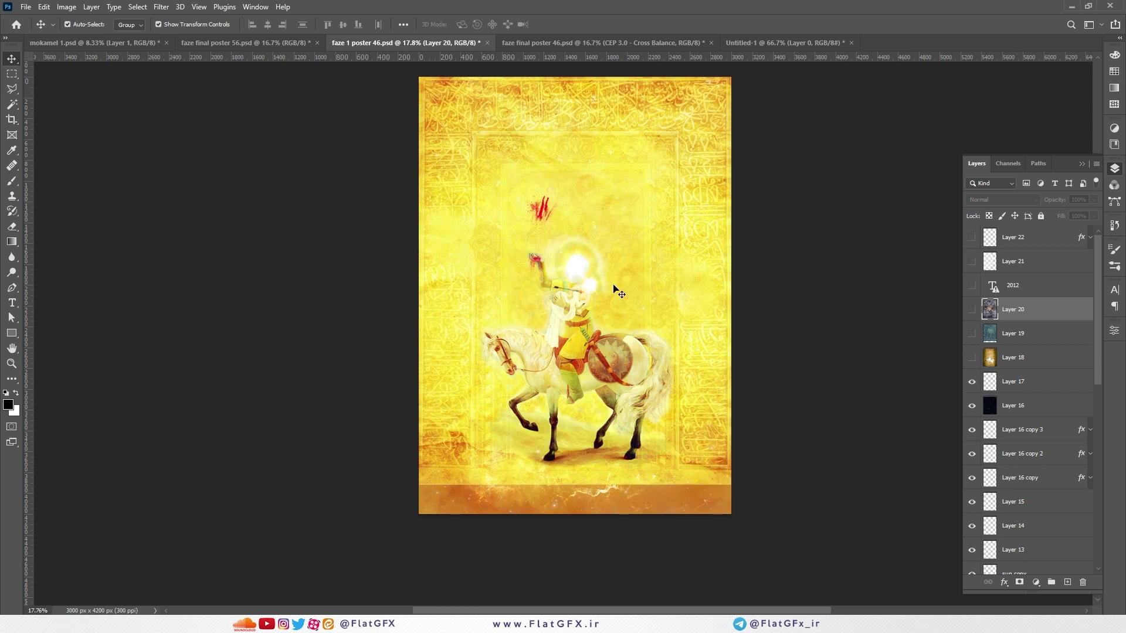
pyautogui.click(972, 384)
pyautogui.click(971, 478)
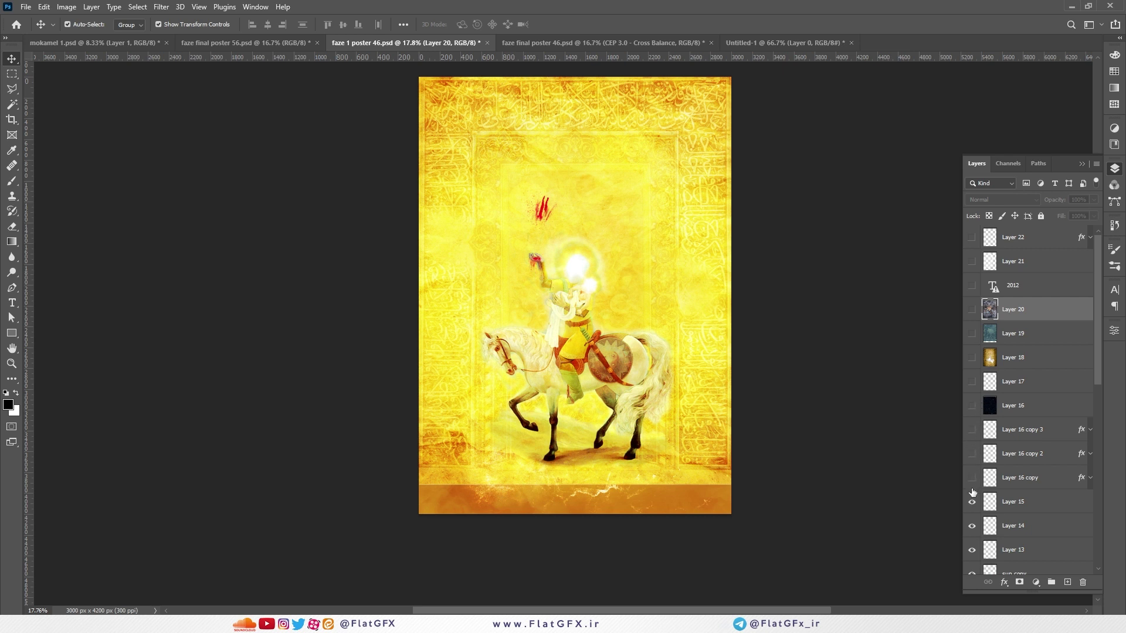
pyautogui.click(971, 526)
pyautogui.click(972, 550)
pyautogui.scroll(-3, 997, 495)
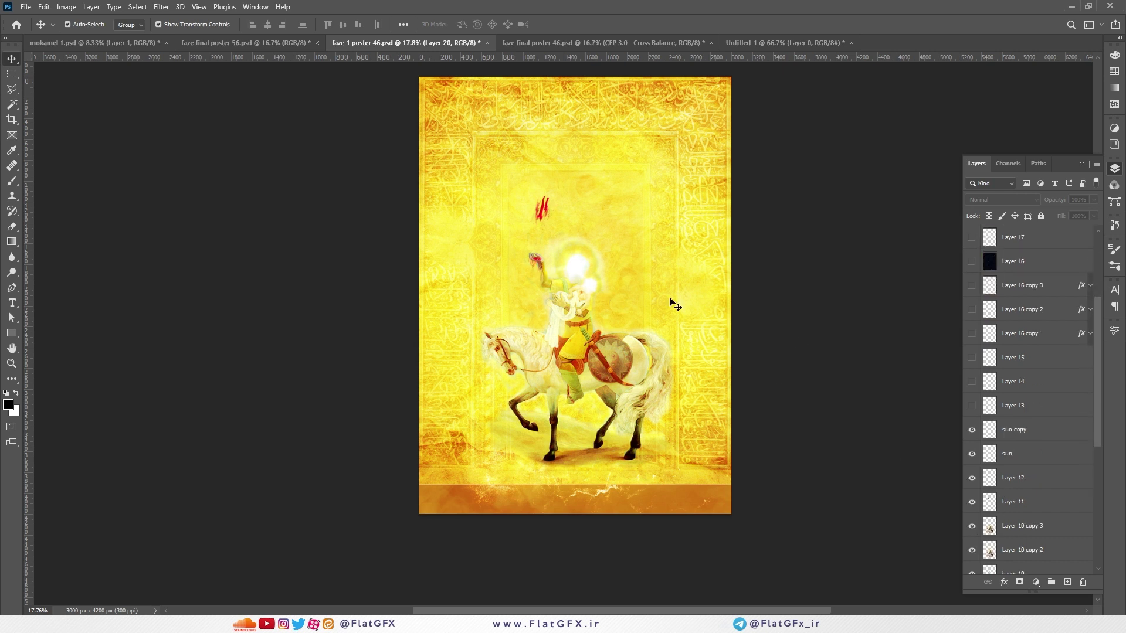
# Hide the sun copy layer, toggle the sun layer, and move the sun glow up and to the right of the rider's head
pyautogui.click(972, 430)
pyautogui.click(972, 454)
pyautogui.click(971, 453)
pyautogui.moveTo(580, 269); pyautogui.dragTo(622, 214)
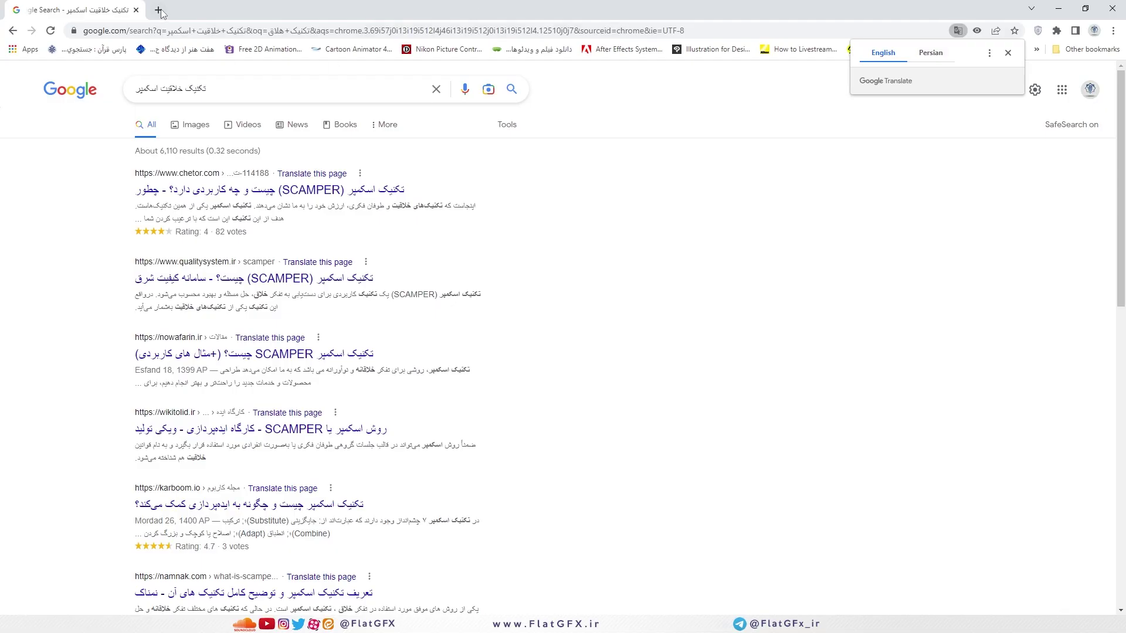
# Switch to Chrome and search Google Images for lens flare, refining the query to "lens flare png"
pyautogui.click(158, 10)
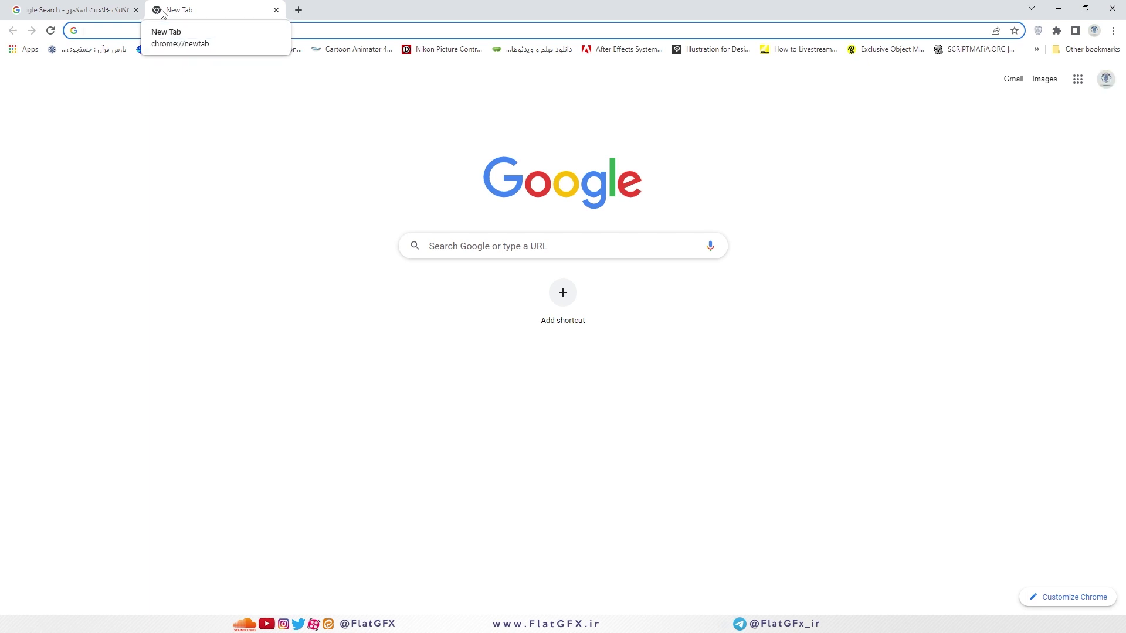
pyautogui.write('lens')
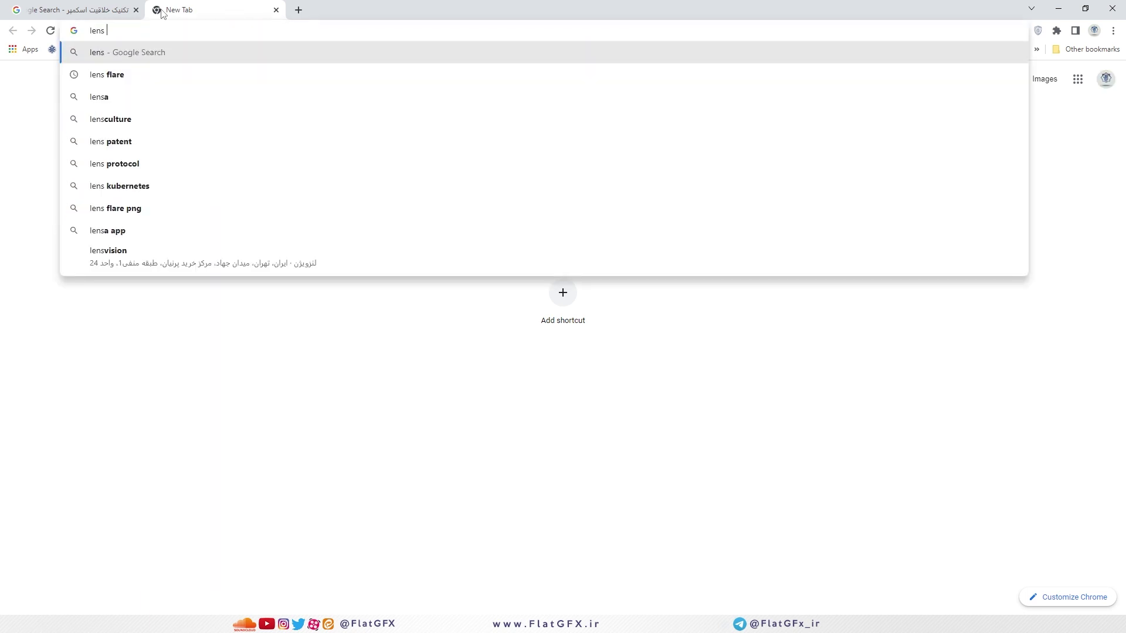
pyautogui.click(115, 74)
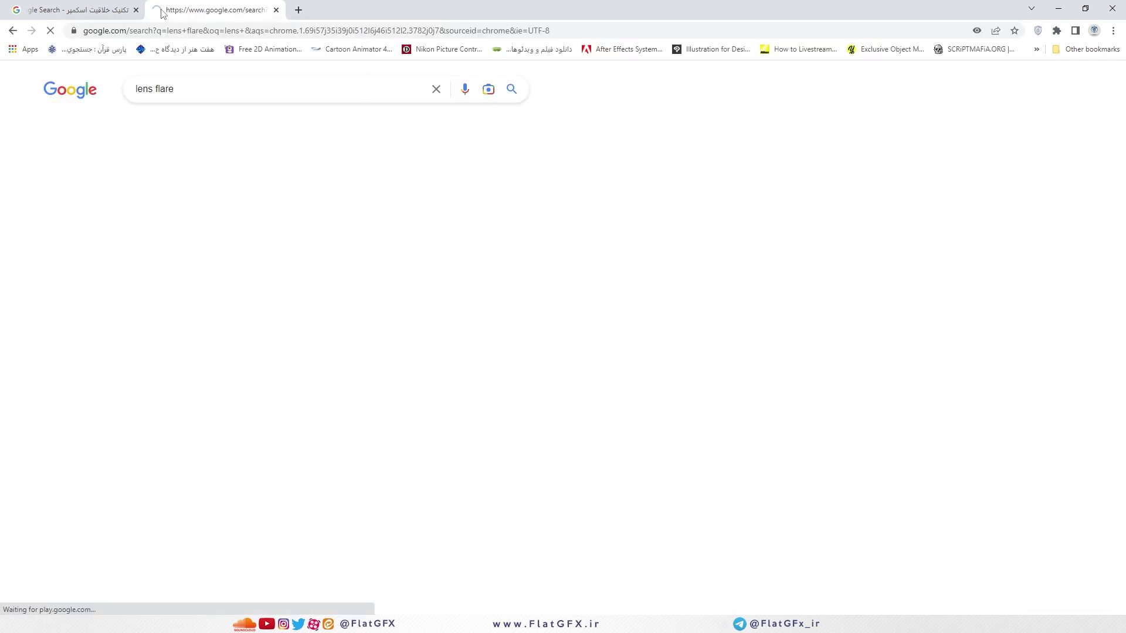
pyautogui.click(194, 125)
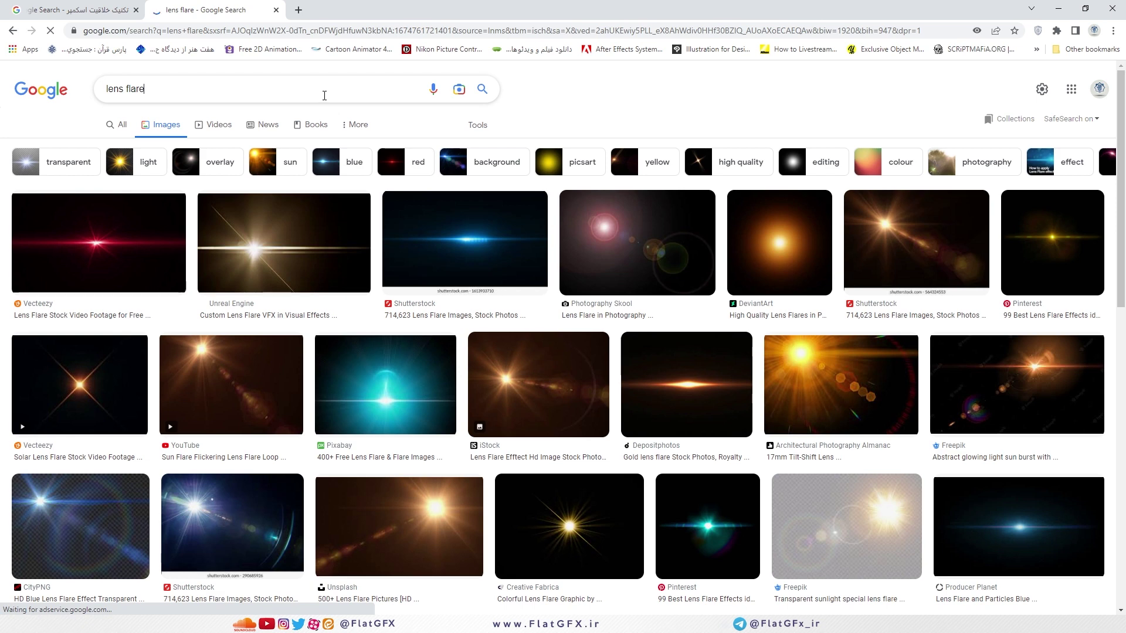
pyautogui.click(324, 96)
pyautogui.write('png')
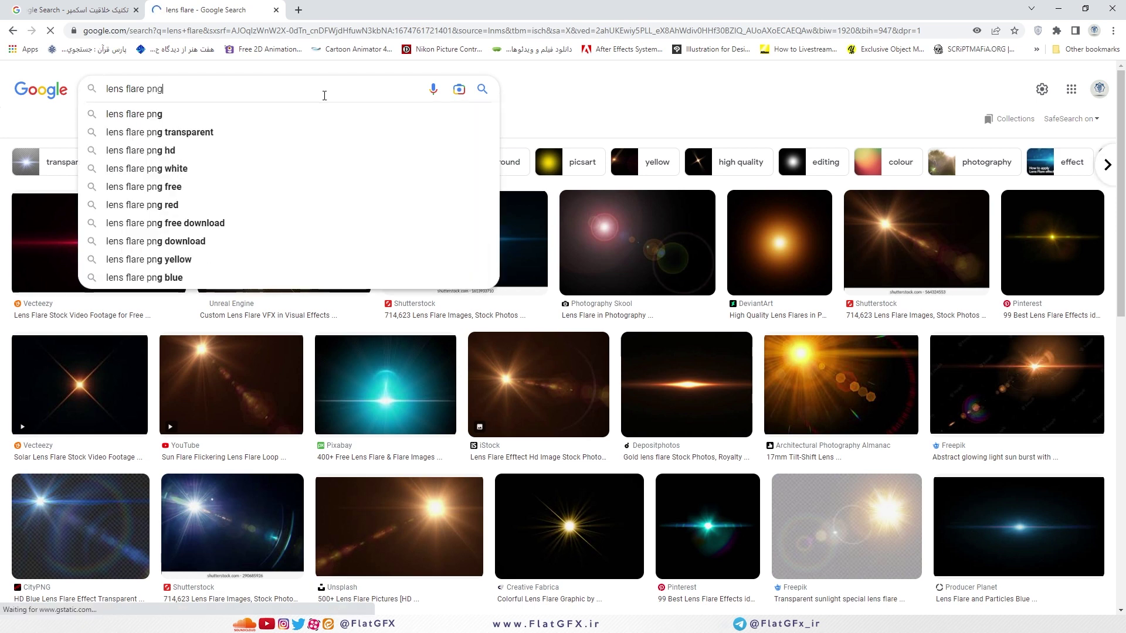
pyautogui.press('Return')
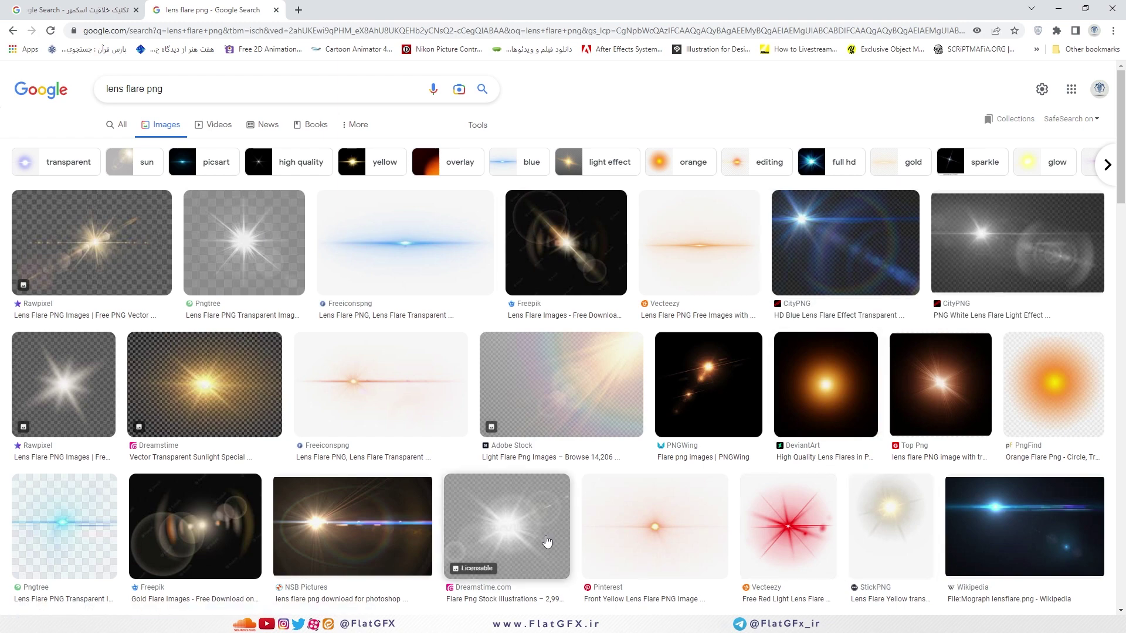
pyautogui.click(892, 198)
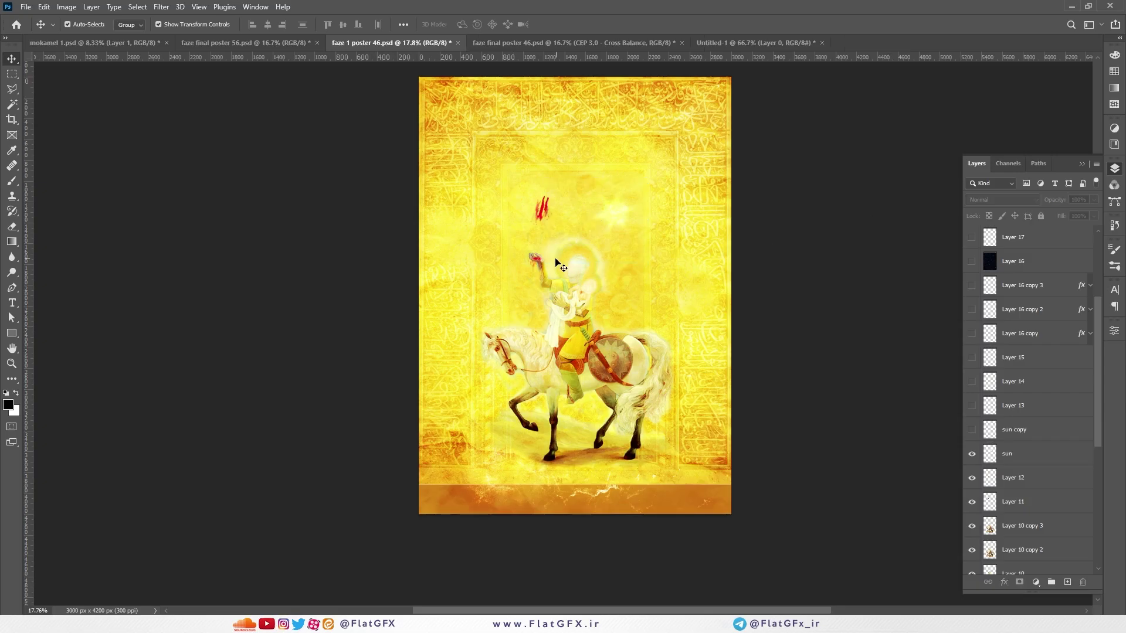
# Undo the sun glow move in the Photoshop poster, and hide the sun, Layer 12 and Layer 11 layers
pyautogui.hotkey('ctrl', 'z')
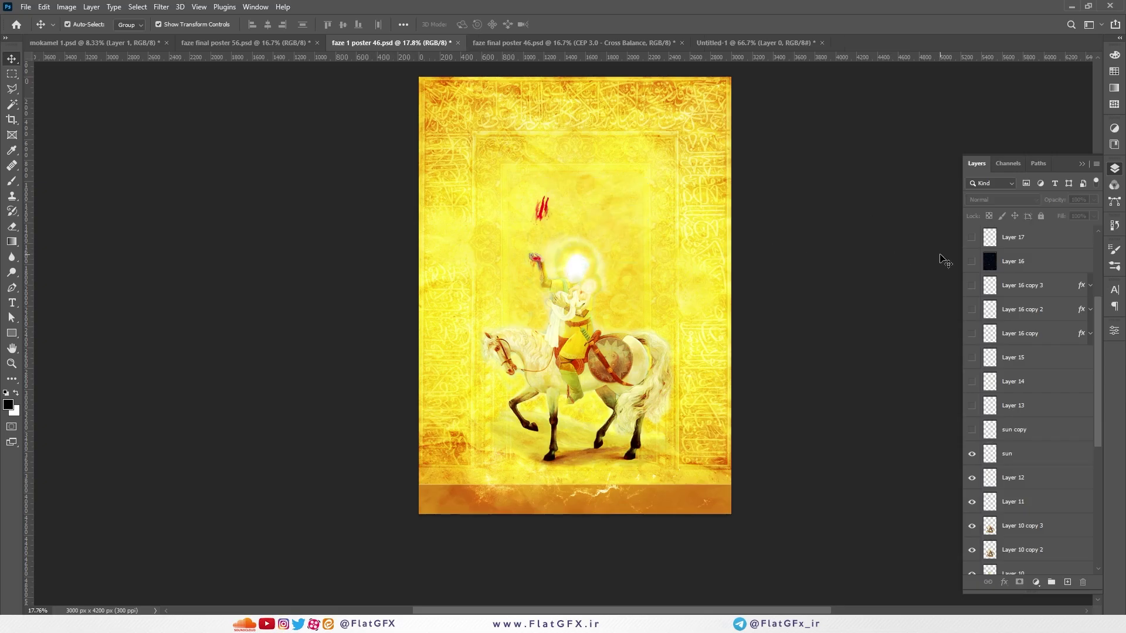
pyautogui.click(972, 454)
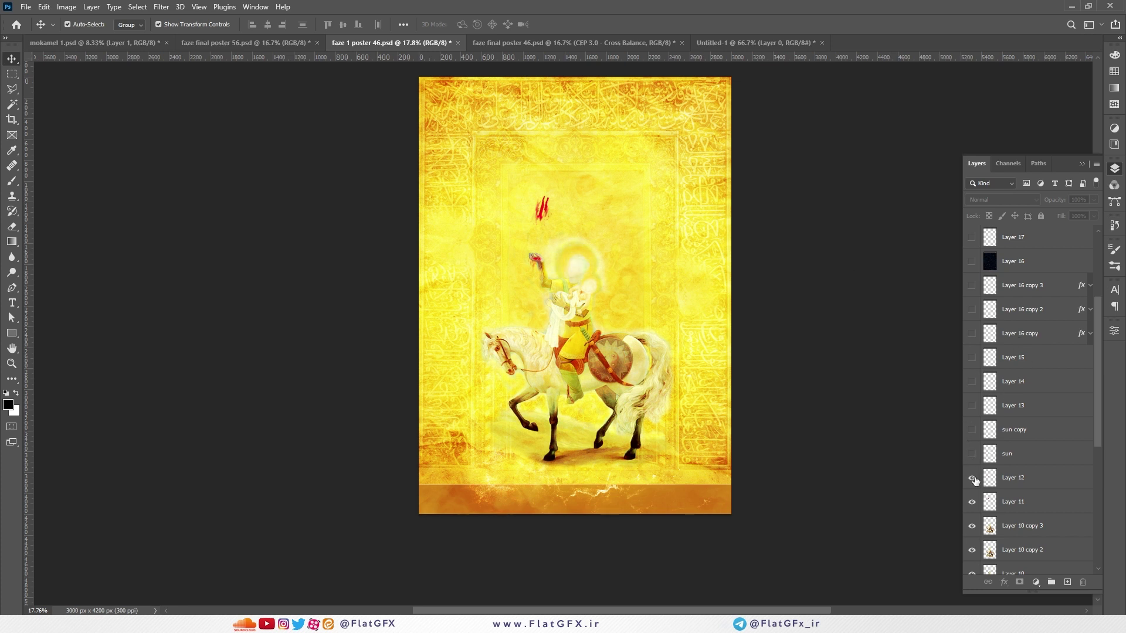
pyautogui.click(972, 477)
pyautogui.click(974, 528)
pyautogui.click(972, 527)
# Set the fill of Layer 10 copy 3 to 100% and move its horse rider up and right of the original
pyautogui.click(1080, 540)
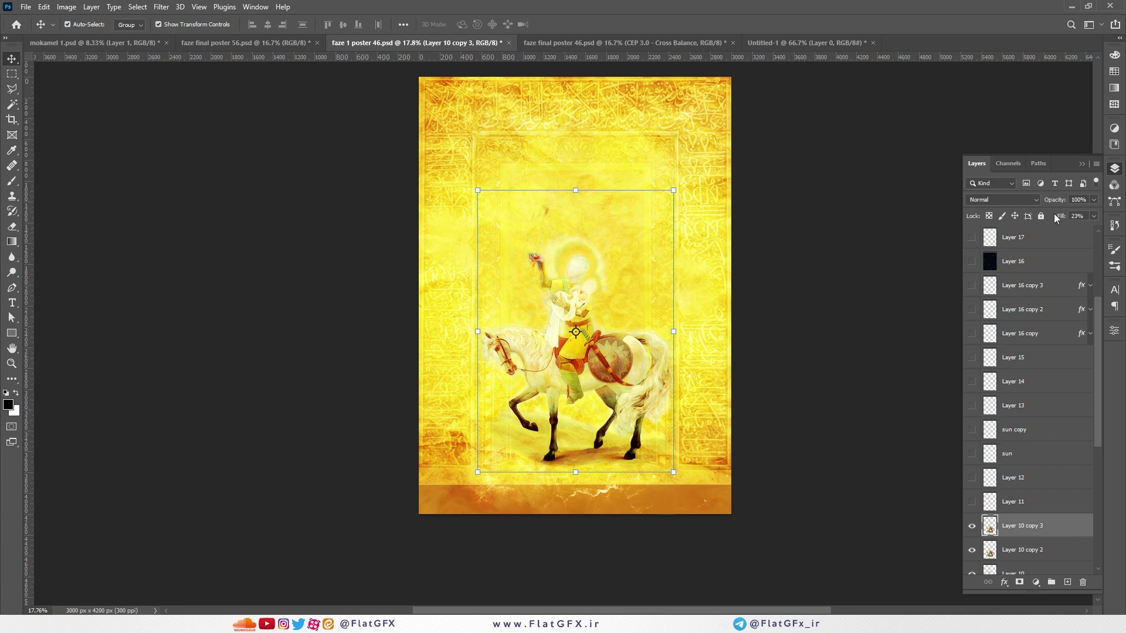
pyautogui.moveTo(1055, 218); pyautogui.dragTo(1084, 218)
pyautogui.moveTo(536, 353); pyautogui.dragTo(606, 209)
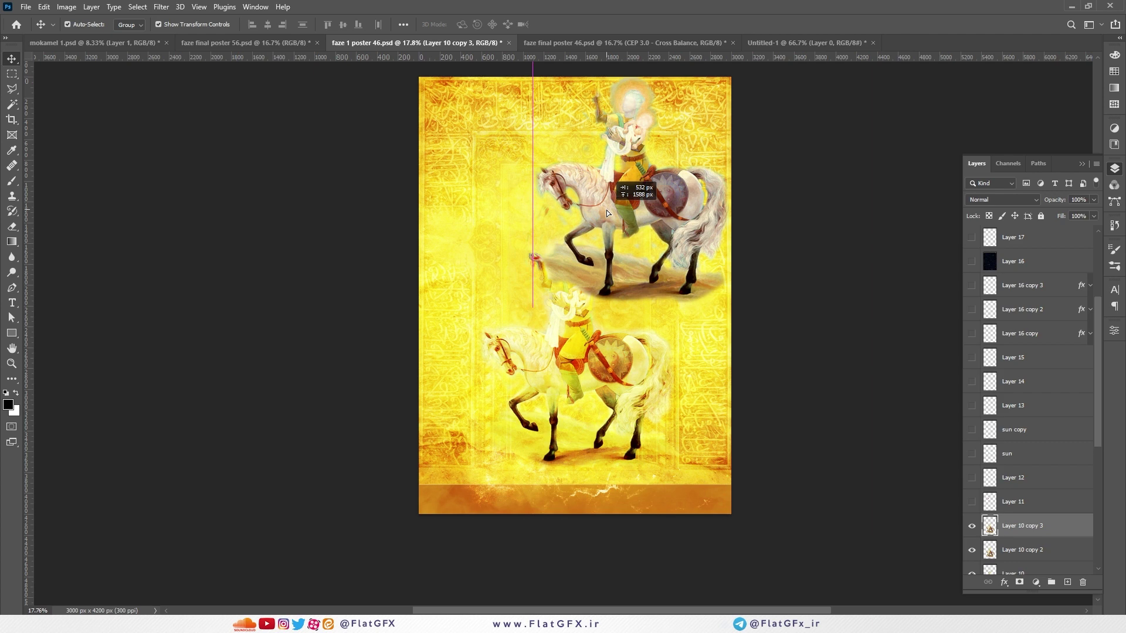
pyautogui.moveTo(607, 210); pyautogui.dragTo(594, 257)
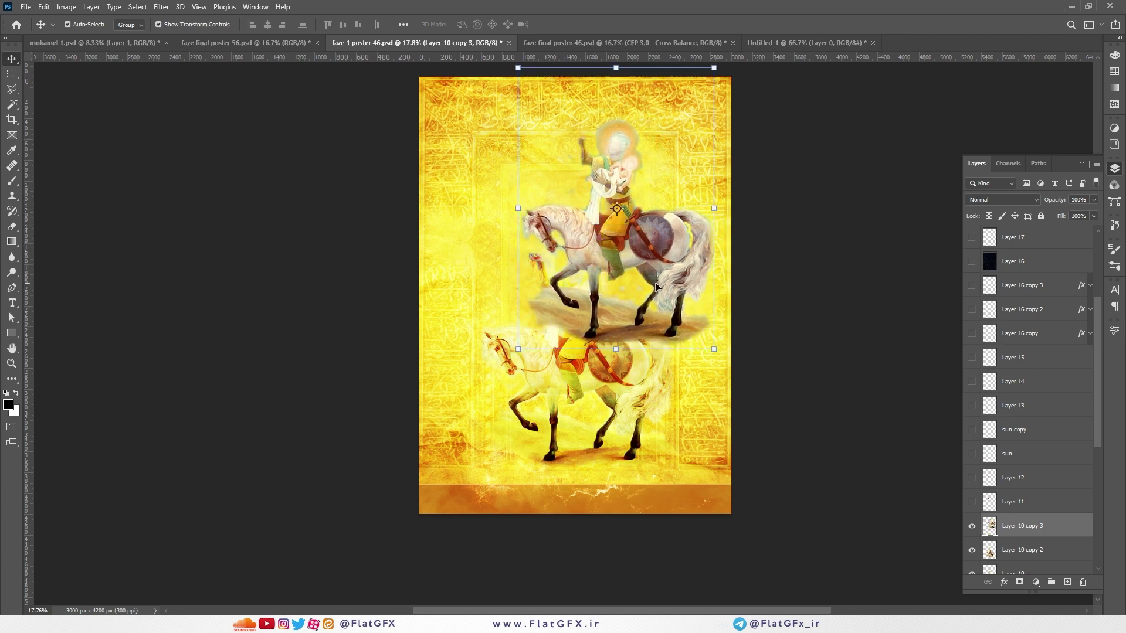
# Hide Layer 10 copy 3, Layer 10 copy 2 and Layer 23, toggling Layer 10 to check the base rider
pyautogui.click(972, 526)
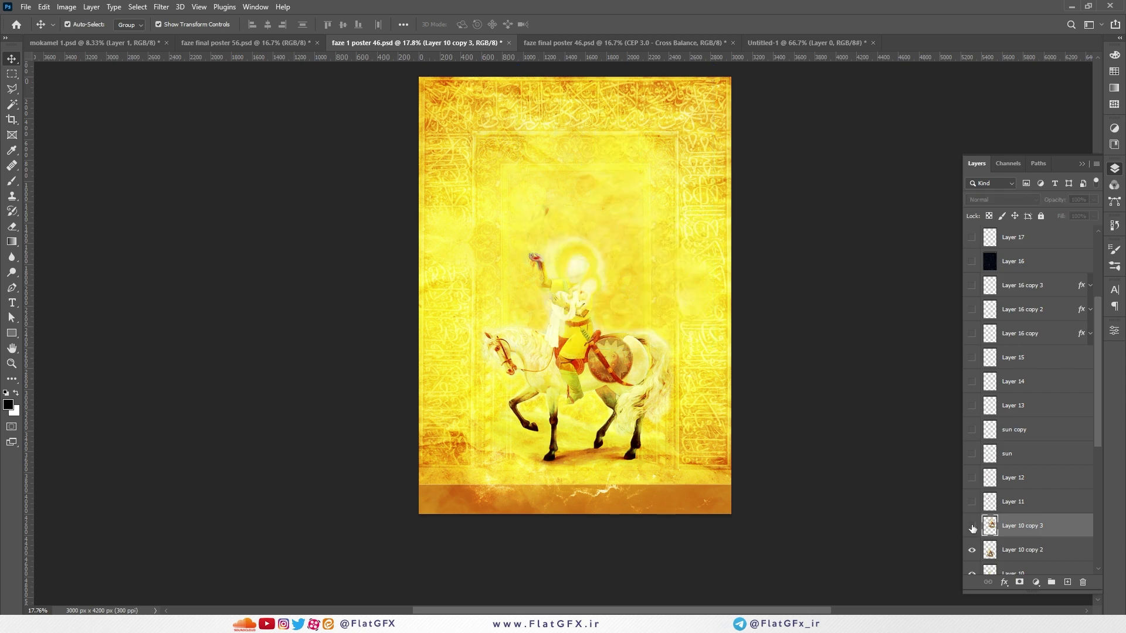
pyautogui.click(973, 549)
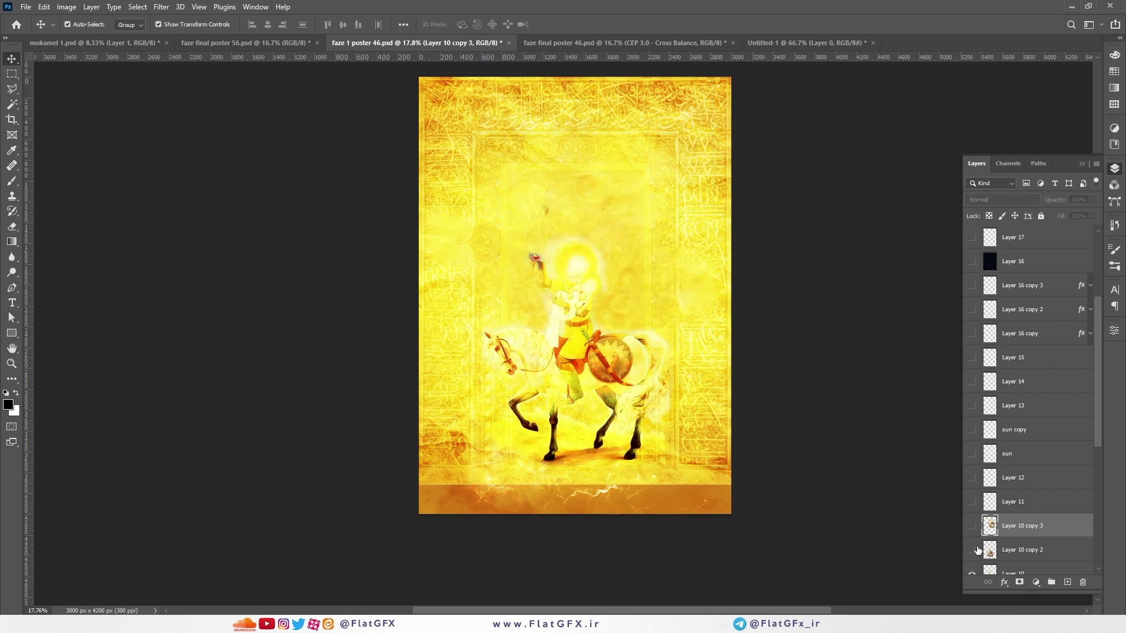
pyautogui.scroll(-3, 976, 548)
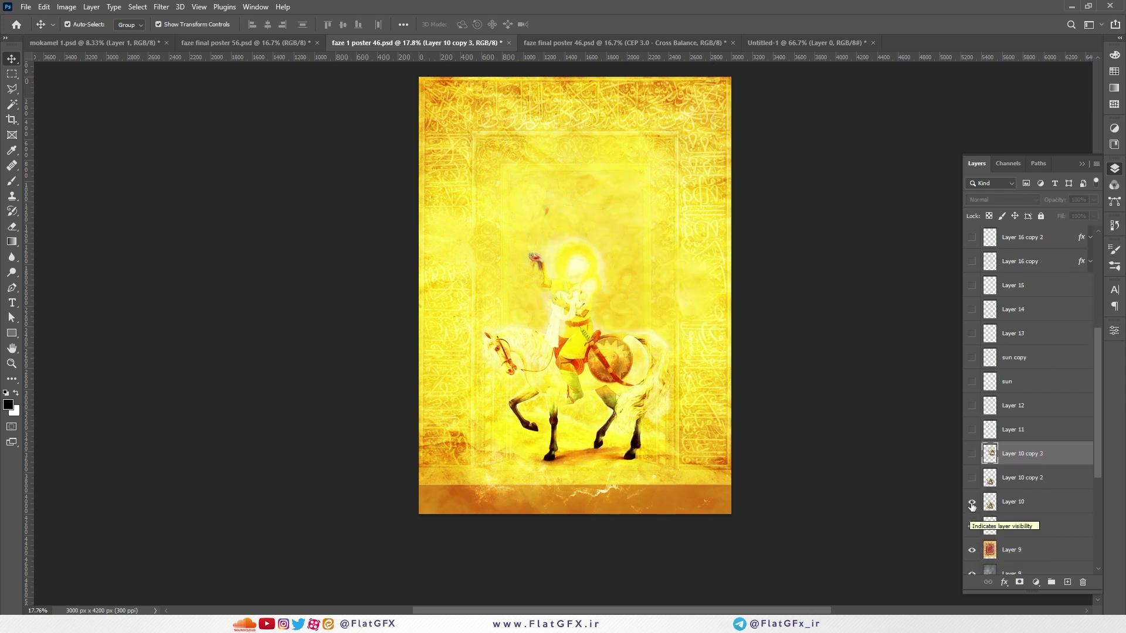
pyautogui.click(971, 502)
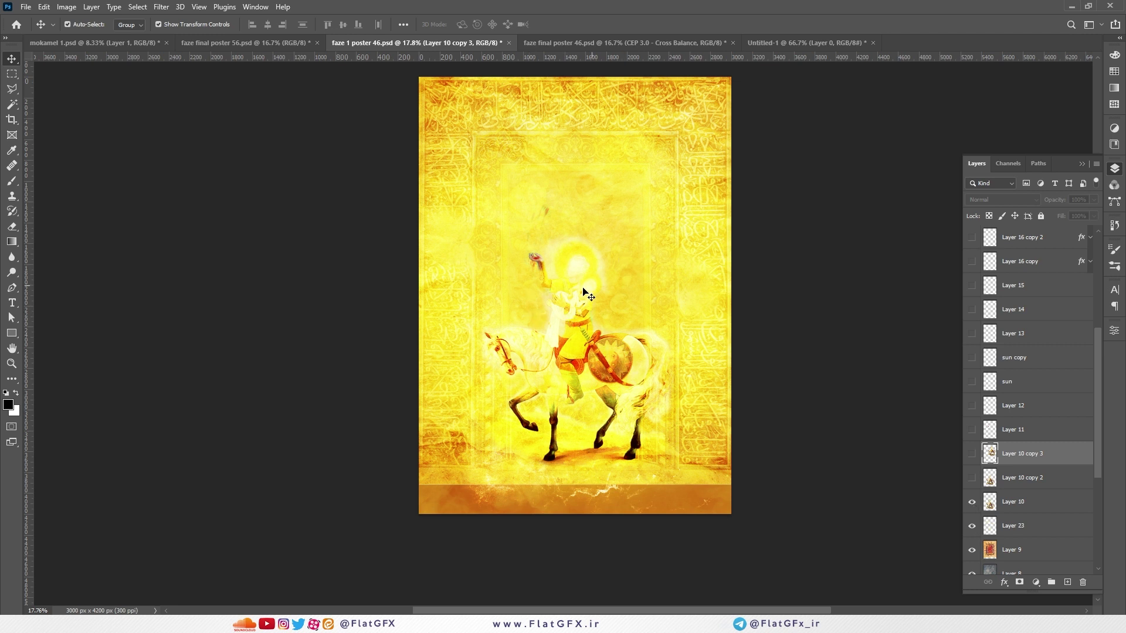
pyautogui.click(972, 526)
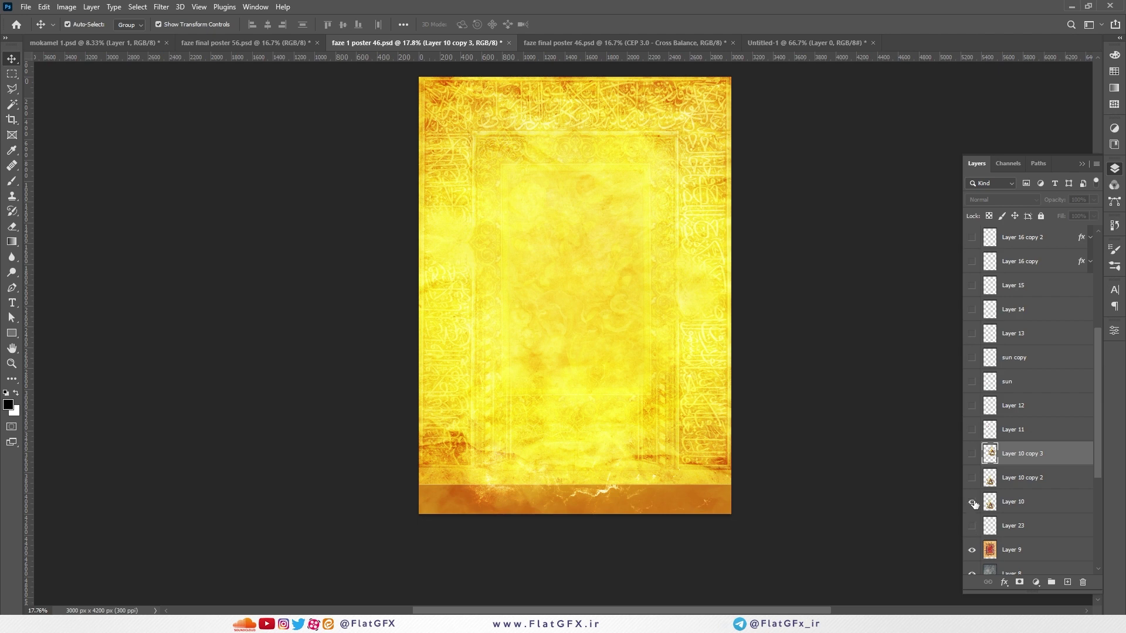
pyautogui.click(971, 502)
# Toggle Layer 10 copy 2 off, show Layer 23 and hide Layer 10 to isolate the raised hand
pyautogui.scroll(10, 539, 255)
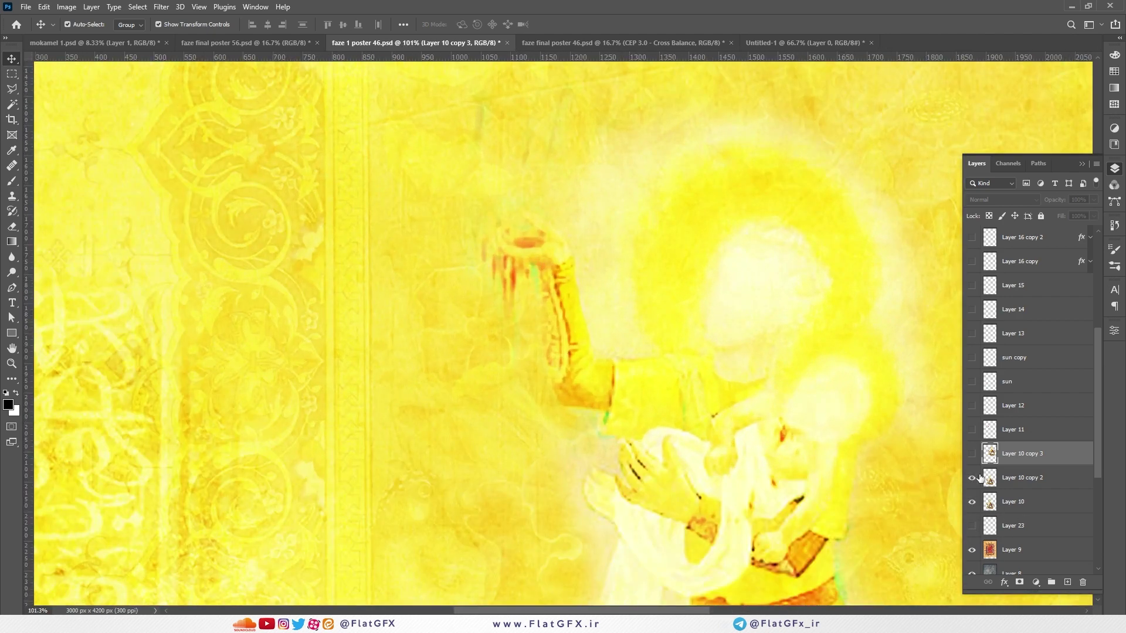
pyautogui.click(972, 478)
pyautogui.click(972, 478)
pyautogui.click(971, 526)
pyautogui.moveTo(542, 252); pyautogui.dragTo(566, 258)
pyautogui.click(971, 501)
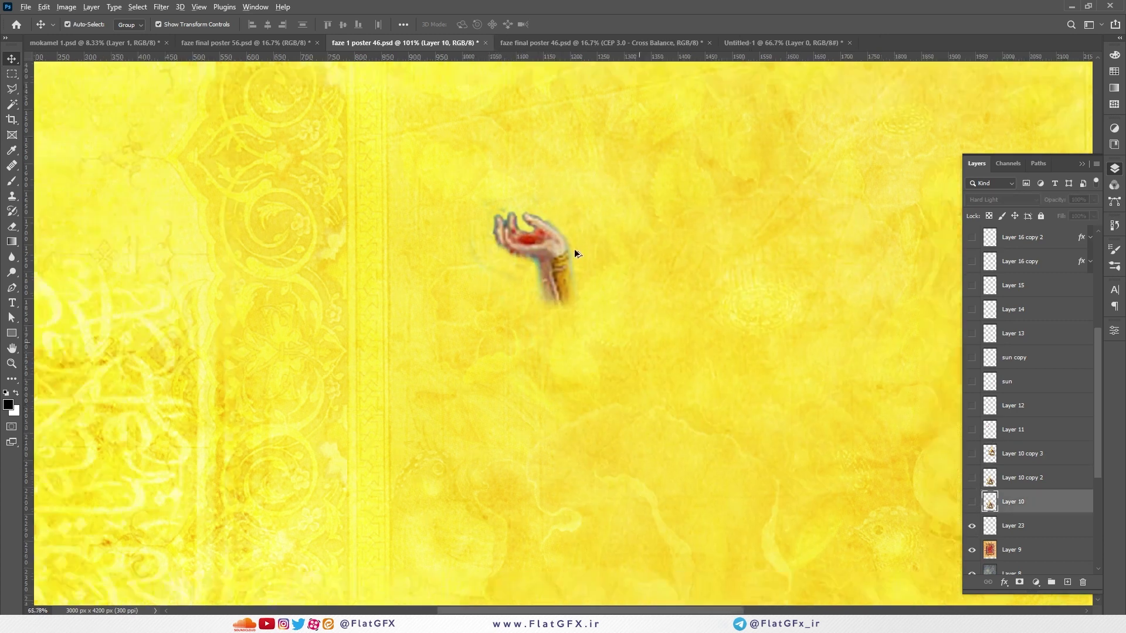
# Toggle the hand on Layer 23 and leave it hidden, and toggle Layer 9 to check its effect on the background
pyautogui.hotkey('ctrl', '0')
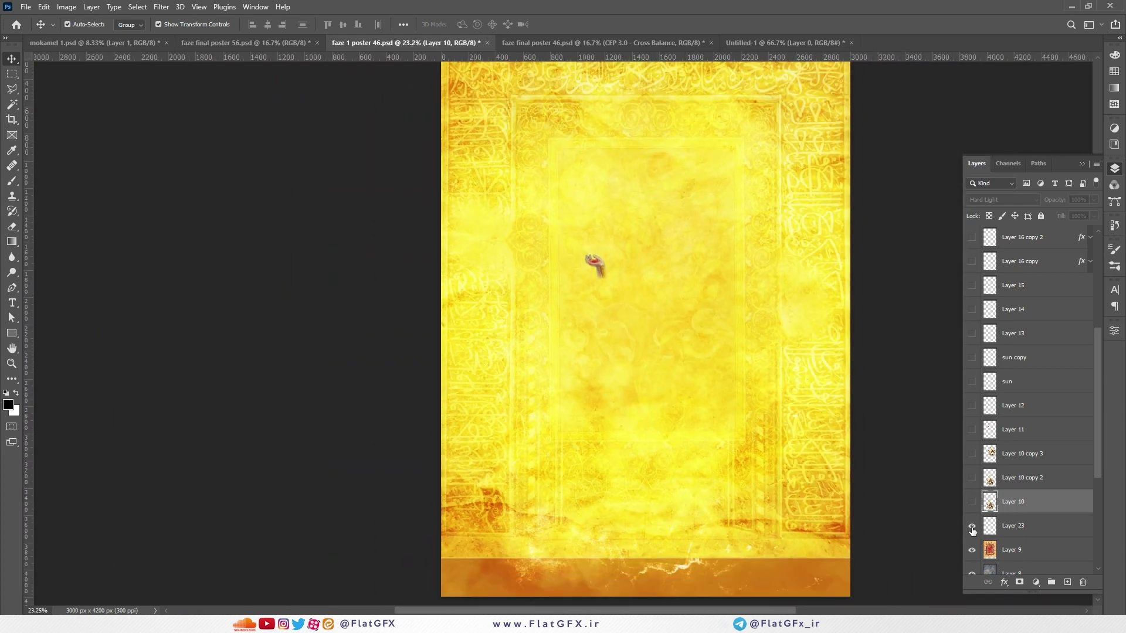
pyautogui.click(971, 527)
pyautogui.click(972, 526)
pyautogui.click(972, 527)
pyautogui.click(973, 551)
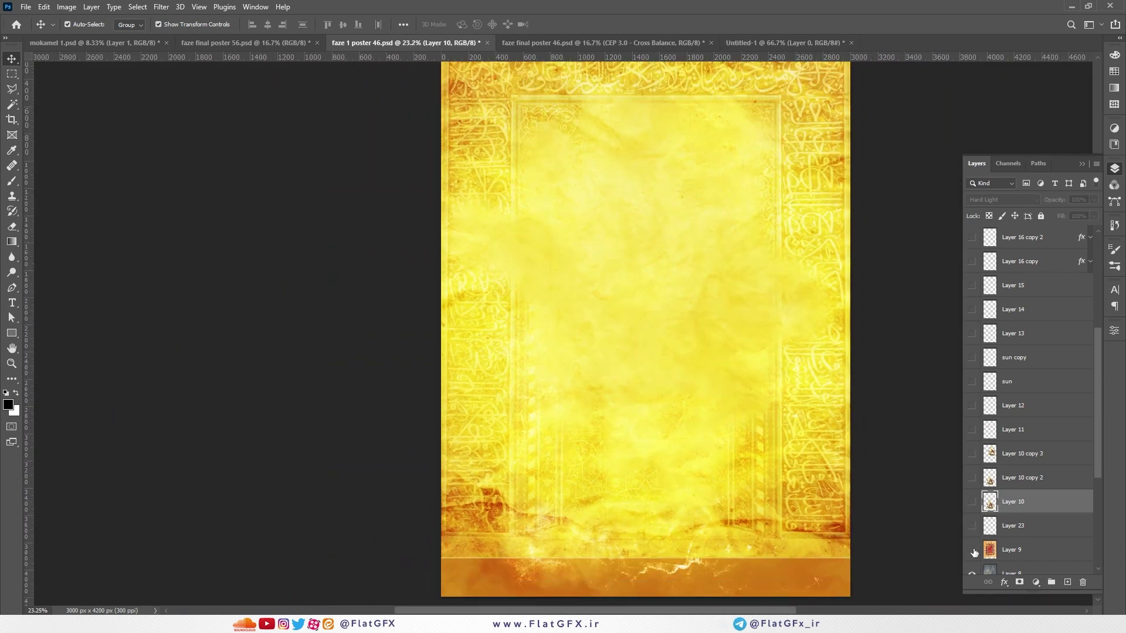
pyautogui.click(972, 551)
# Set the blend mode of Layer 9 to Normal, shift its floral ornament slightly down and right, and hide the layer
pyautogui.click(1036, 549)
pyautogui.click(1035, 200)
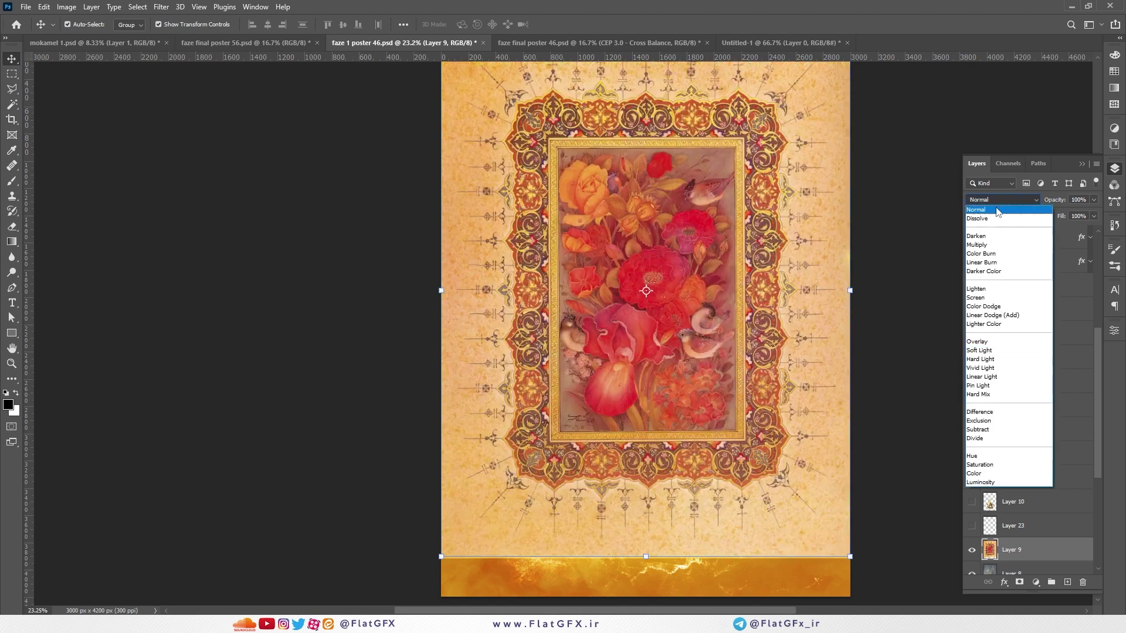
pyautogui.click(990, 213)
pyautogui.moveTo(635, 193); pyautogui.dragTo(646, 212)
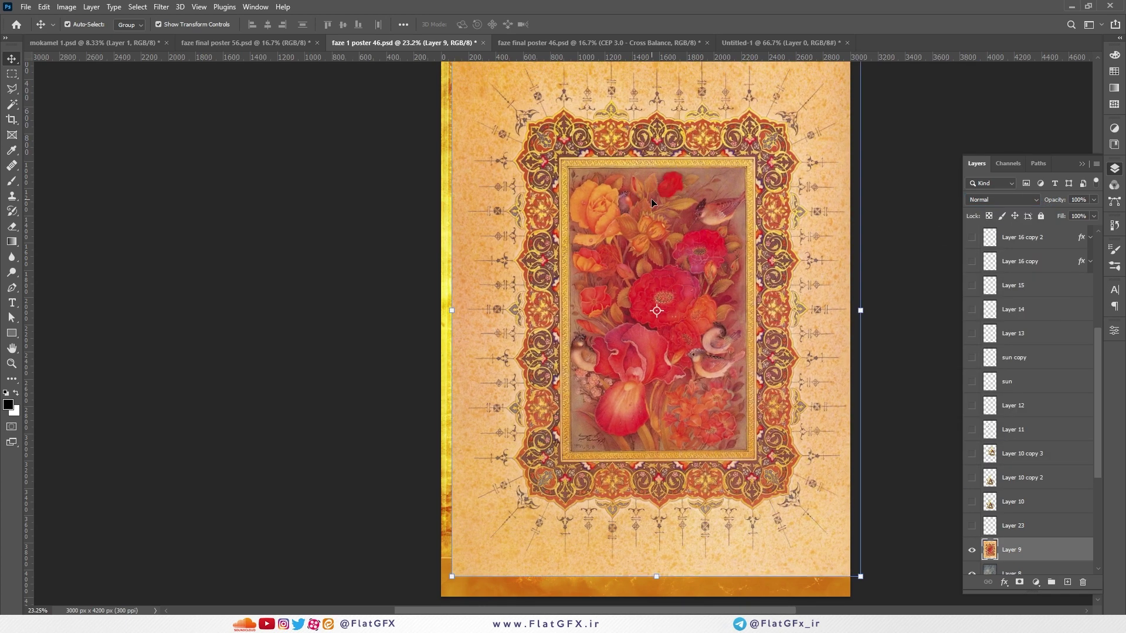
pyautogui.scroll(-2, 999, 492)
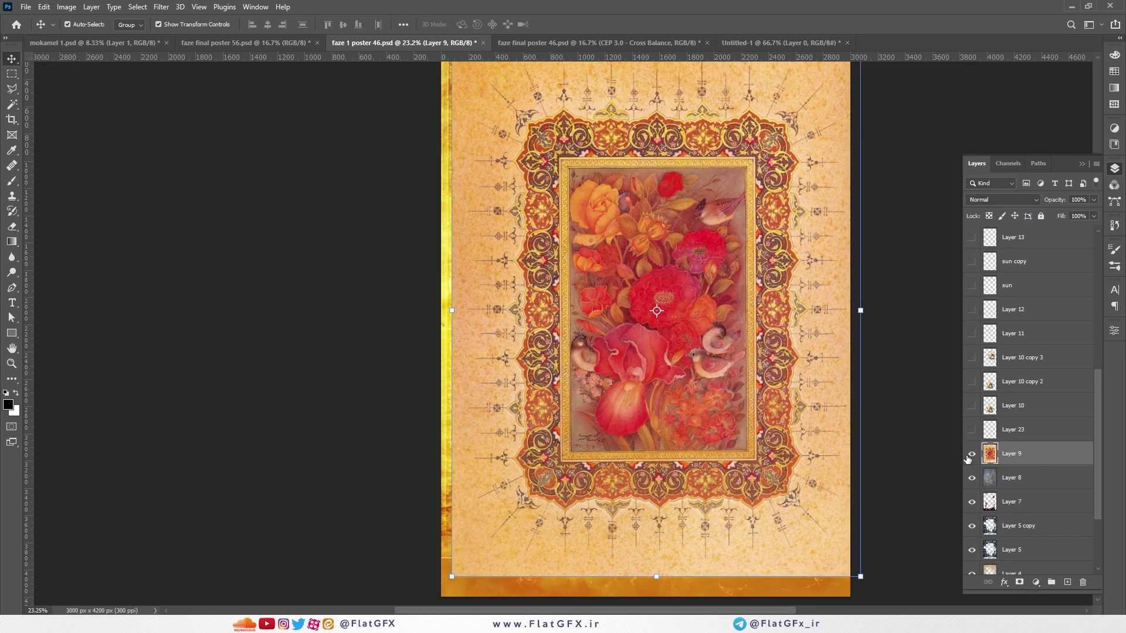
pyautogui.click(972, 453)
# Toggle Layer 8, set its blend mode to Normal to expose the cloud texture, and hide it
pyautogui.click(971, 478)
pyautogui.click(971, 477)
pyautogui.click(1020, 477)
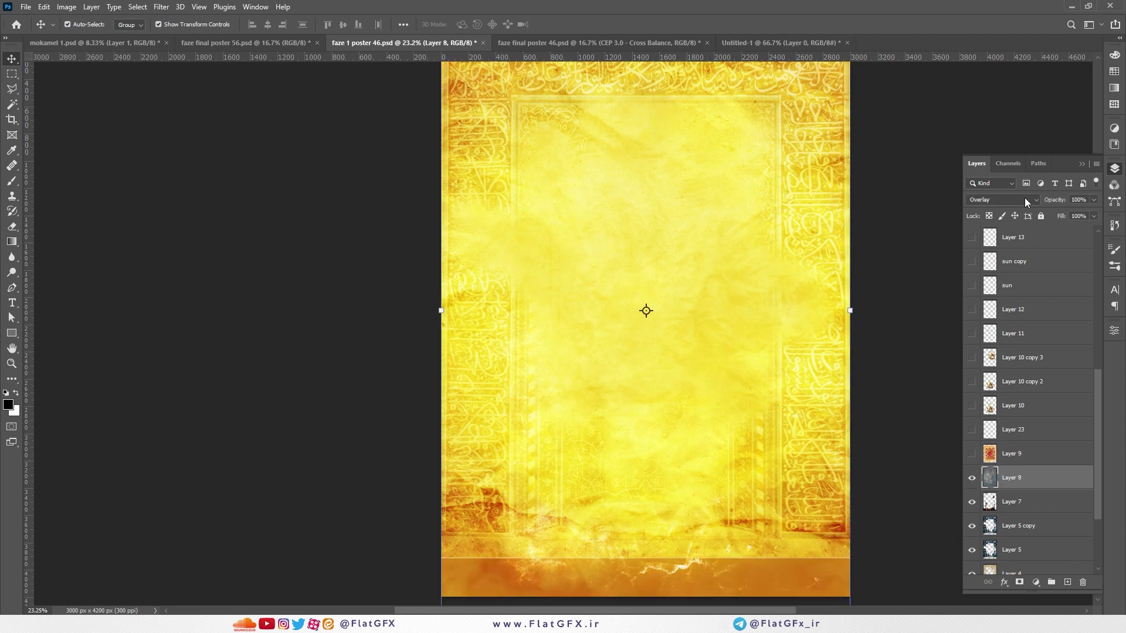
pyautogui.click(1025, 201)
pyautogui.click(999, 210)
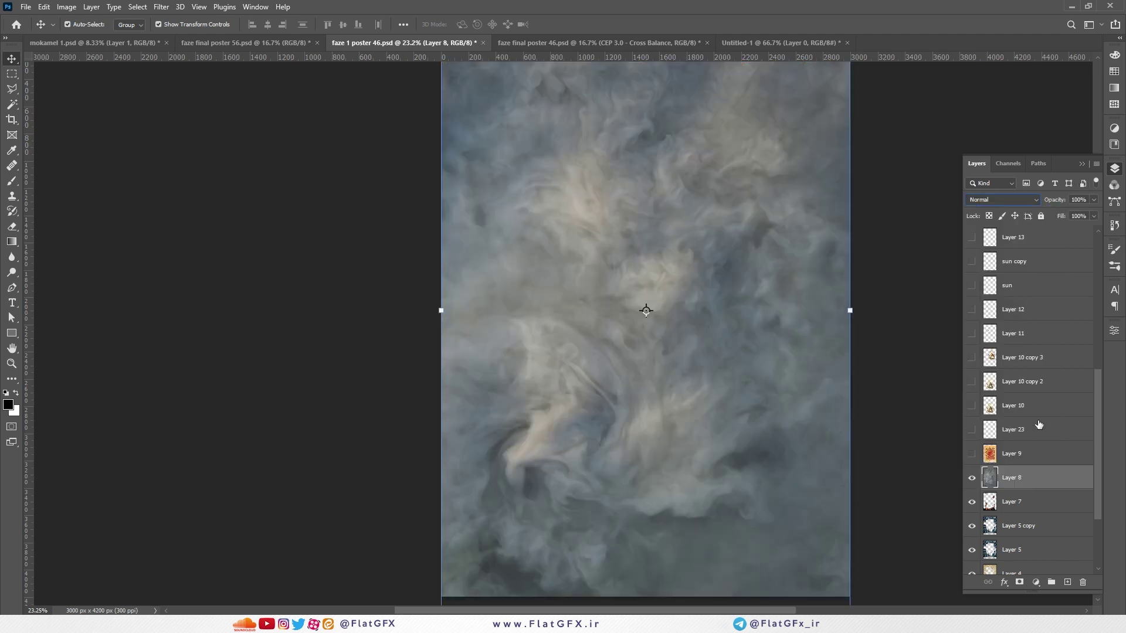
pyautogui.click(971, 478)
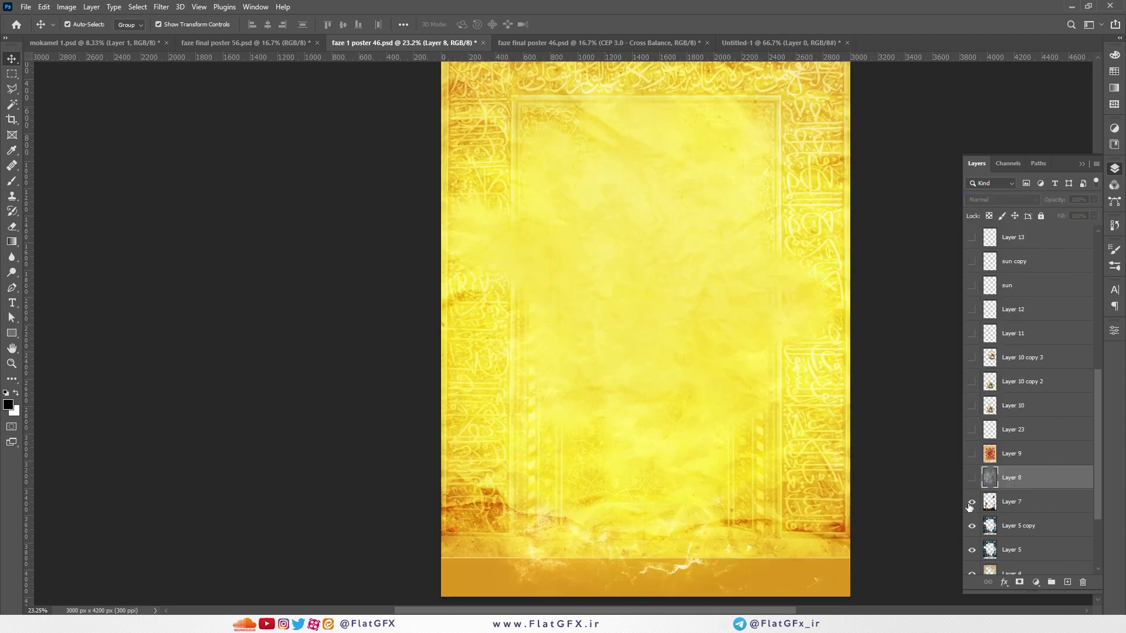
# Set the blend mode of Layer 7 to Normal to expose its dark cracked texture, and hide the layer
pyautogui.click(1033, 513)
pyautogui.click(1002, 200)
pyautogui.click(989, 210)
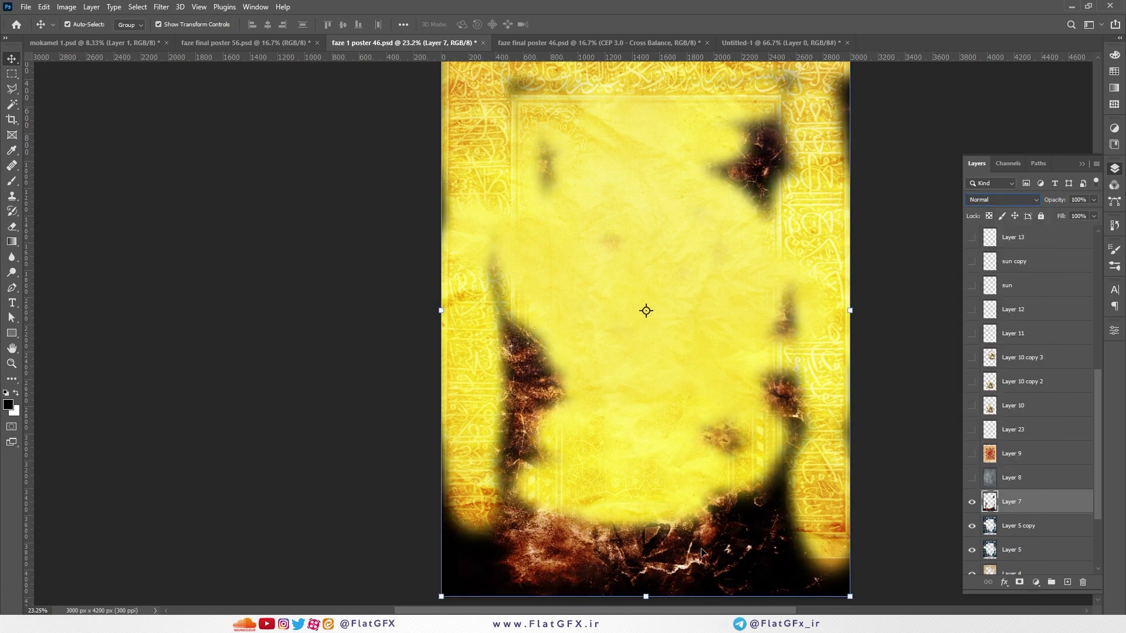
pyautogui.click(972, 503)
# Hide Layer 5 copy and Layer 5 to remove the calligraphy frame from the background
pyautogui.click(1020, 531)
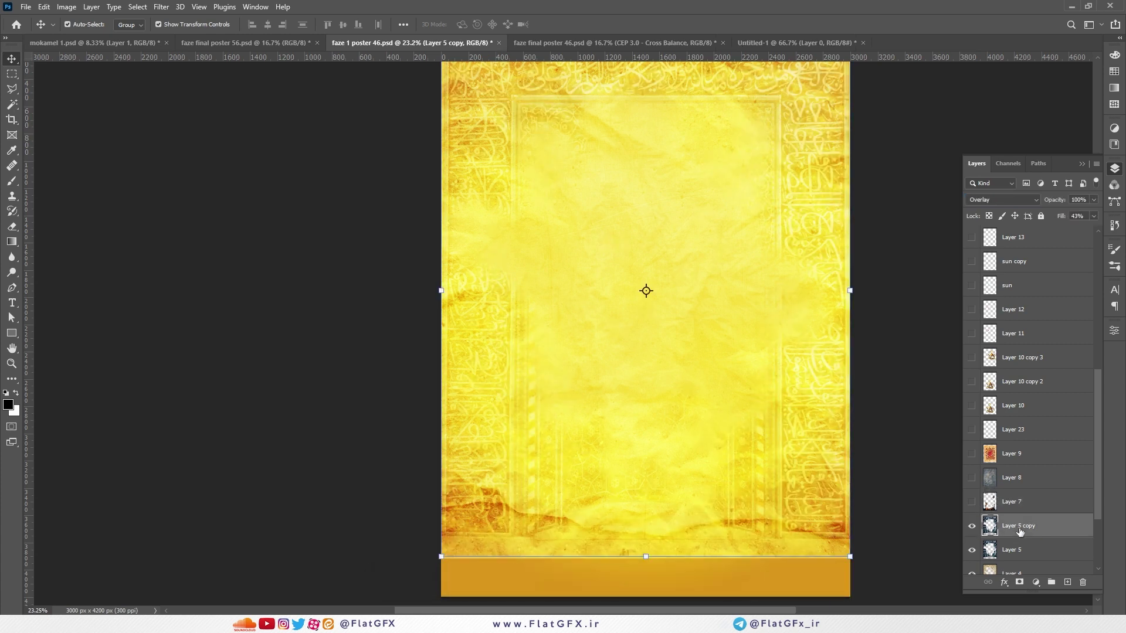
pyautogui.moveTo(972, 527); pyautogui.dragTo(972, 551)
pyautogui.scroll(-3, 1010, 434)
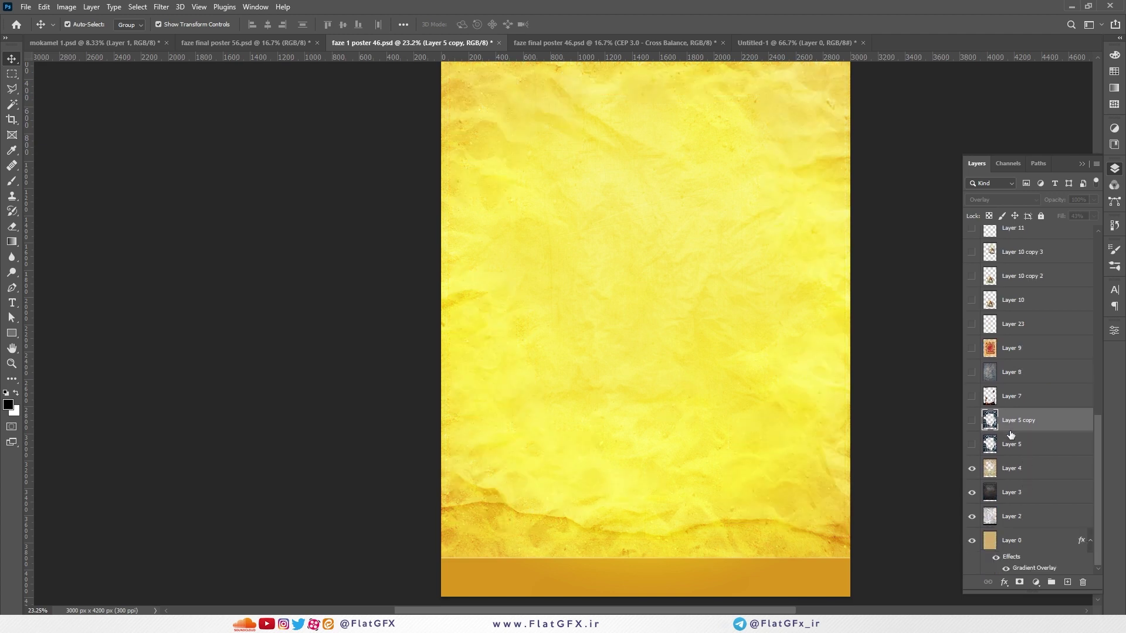
# Show Layer 5 and Layer 5 copy again, compare the settings of both, and hide them both
pyautogui.click(971, 444)
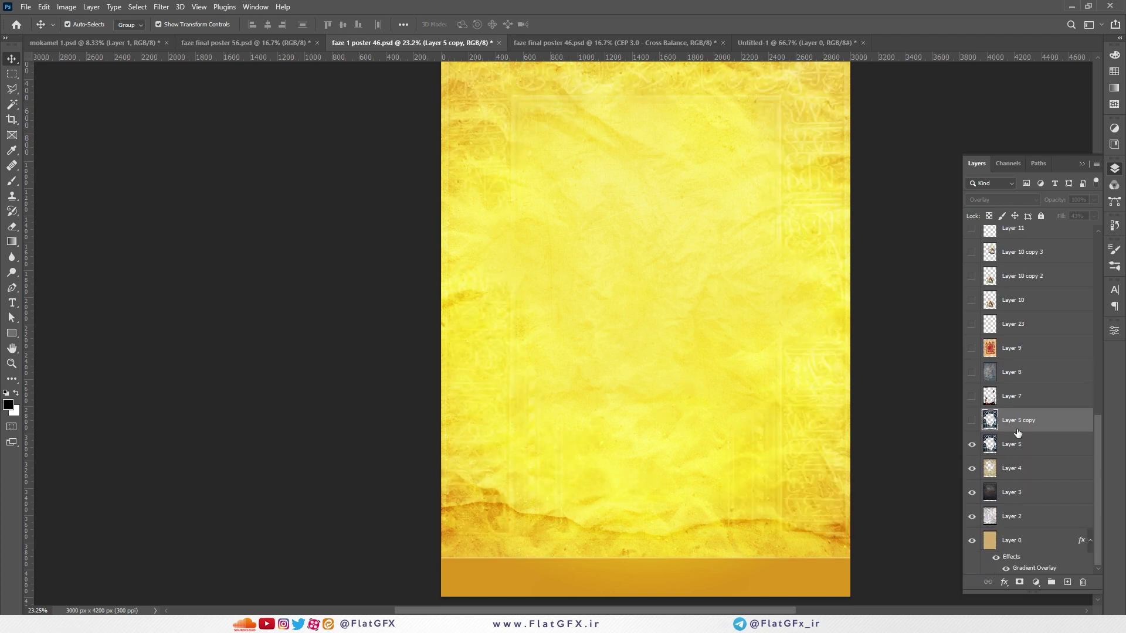
pyautogui.click(972, 421)
pyautogui.click(1035, 445)
pyautogui.click(1034, 425)
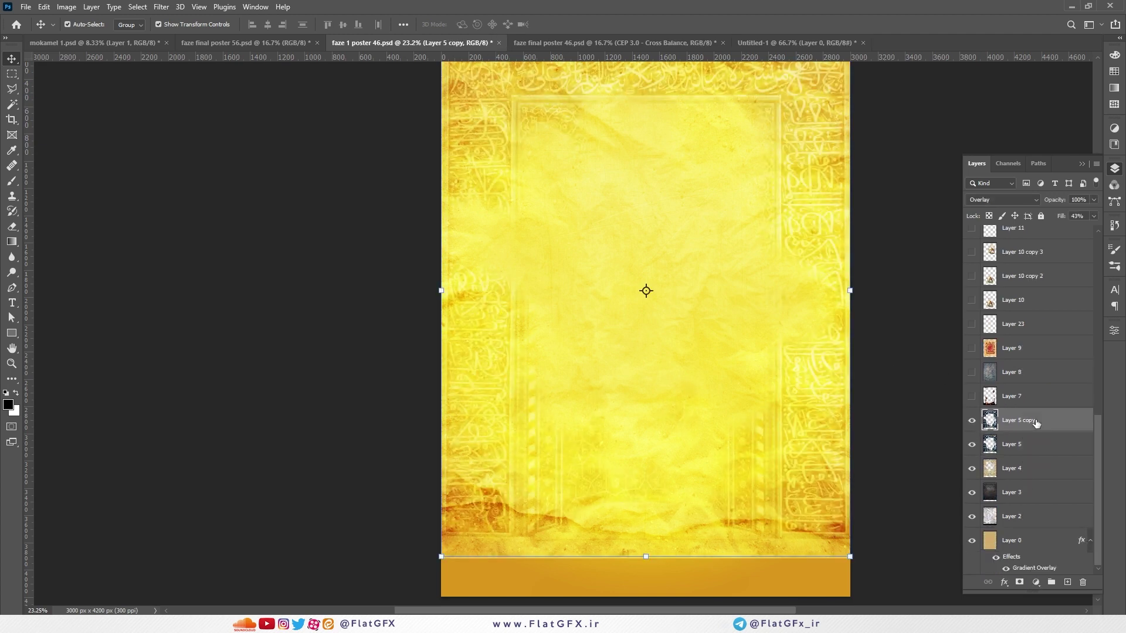
pyautogui.click(1032, 449)
pyautogui.moveTo(973, 421); pyautogui.dragTo(973, 444)
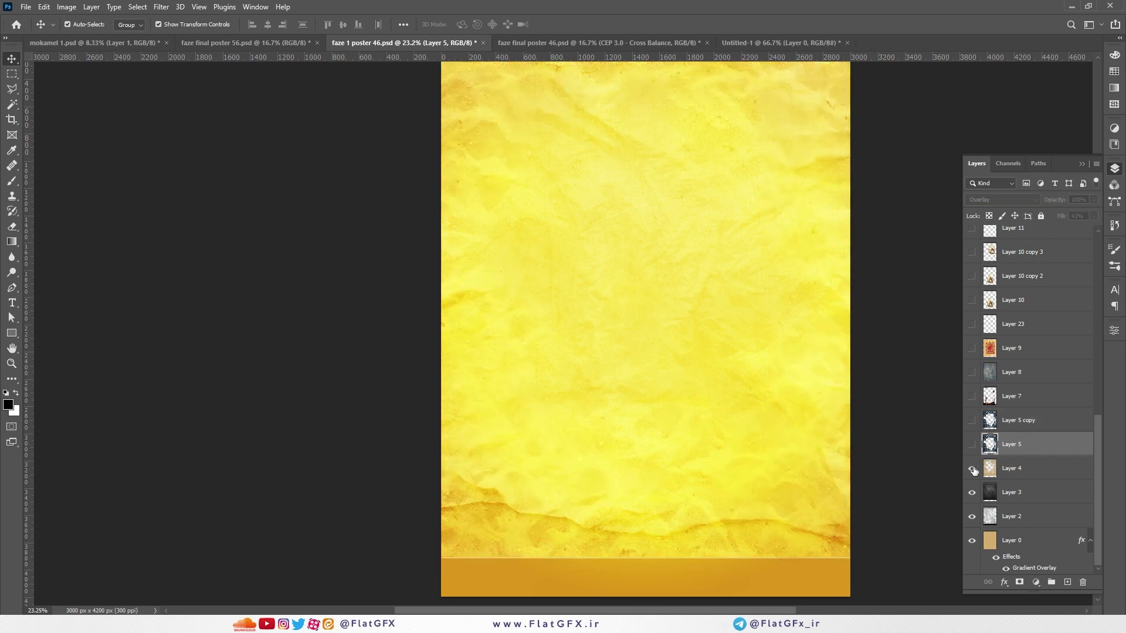
# Toggle the Layer 4 paper texture and leave it hidden, and toggle Layer 3
pyautogui.click(972, 467)
pyautogui.click(971, 468)
pyautogui.click(972, 468)
pyautogui.click(971, 491)
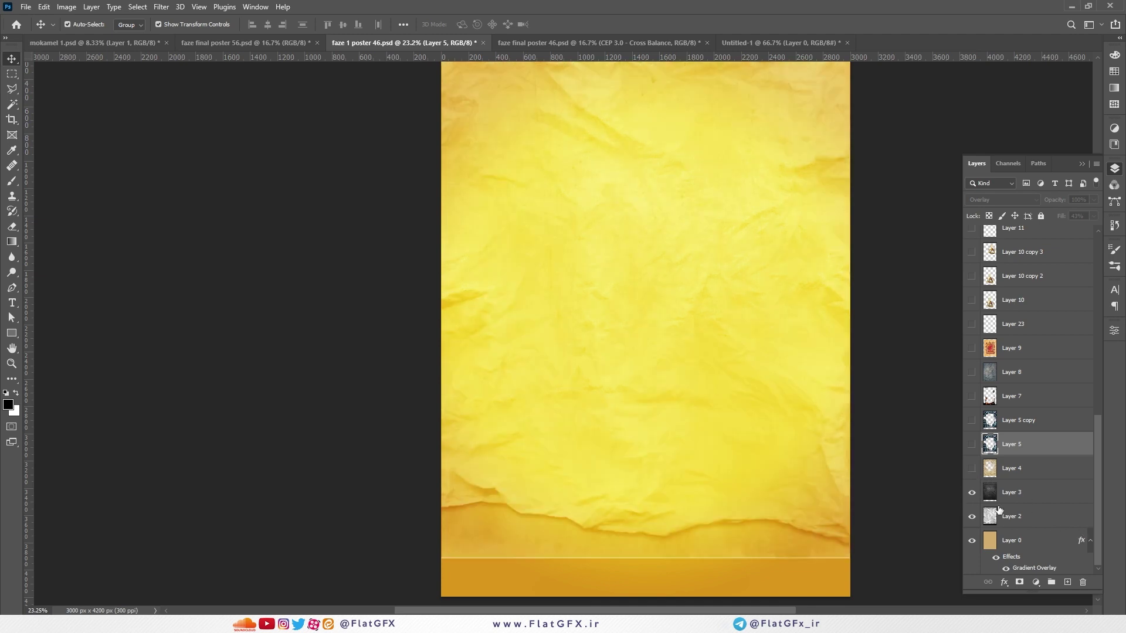
# Set the blend mode of Layer 3 to Normal to expose its dark scratched texture, and hide the layer
pyautogui.click(1020, 496)
pyautogui.click(1035, 200)
pyautogui.click(985, 211)
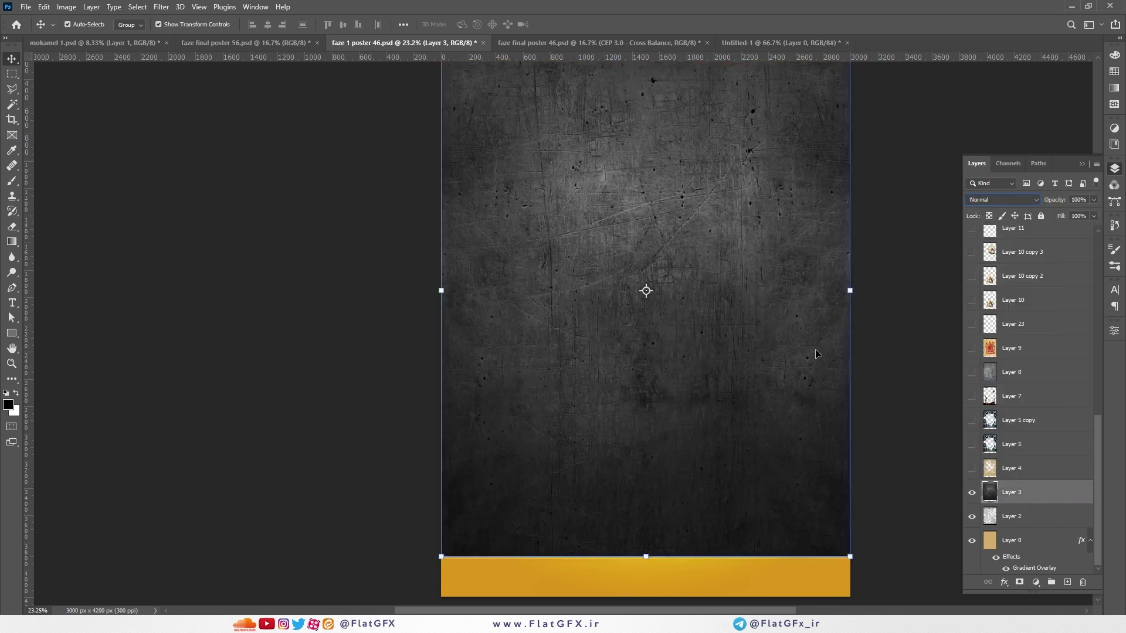
pyautogui.click(971, 495)
# Toggle Layer 2 off and on, and set its blend mode to Normal to expose the crumpled paper texture
pyautogui.click(972, 516)
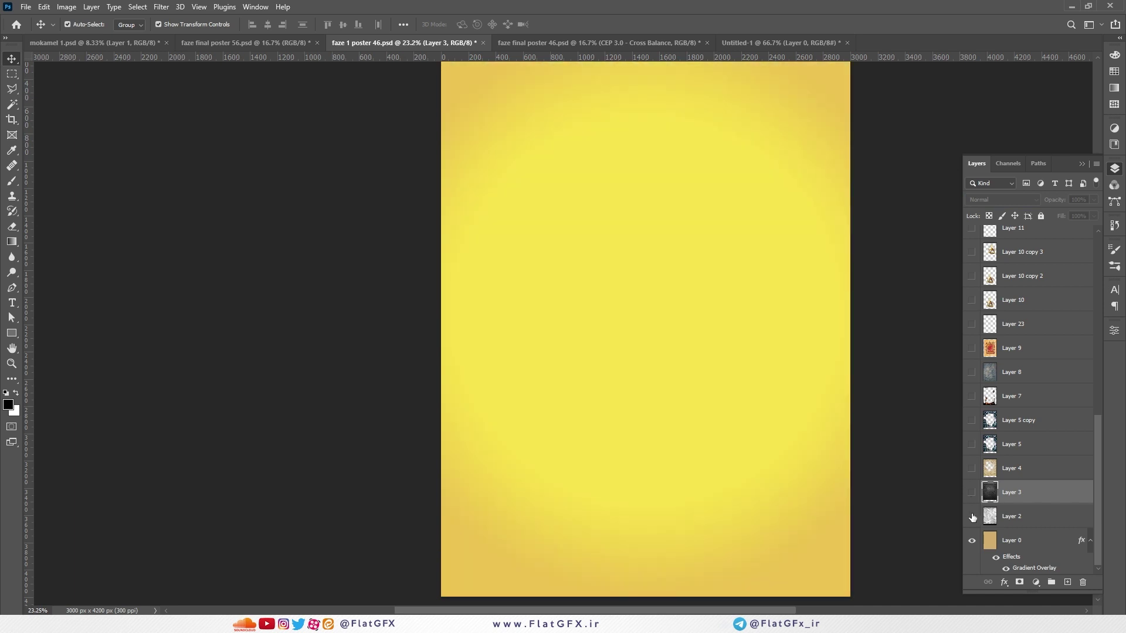
pyautogui.click(972, 517)
pyautogui.click(1022, 516)
pyautogui.click(1001, 200)
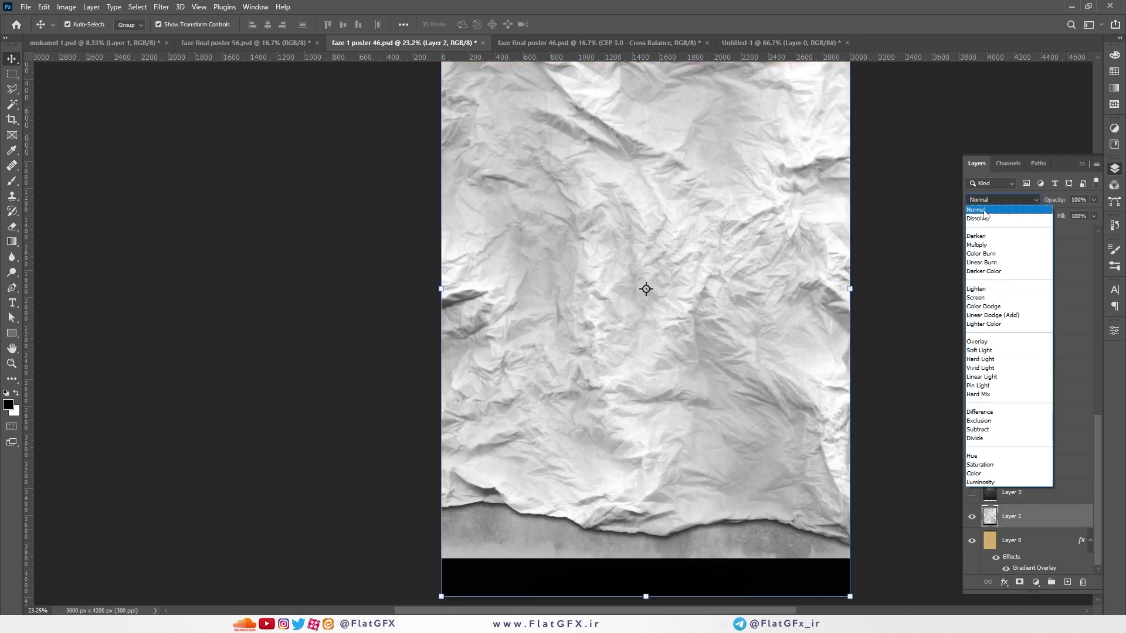
pyautogui.click(985, 211)
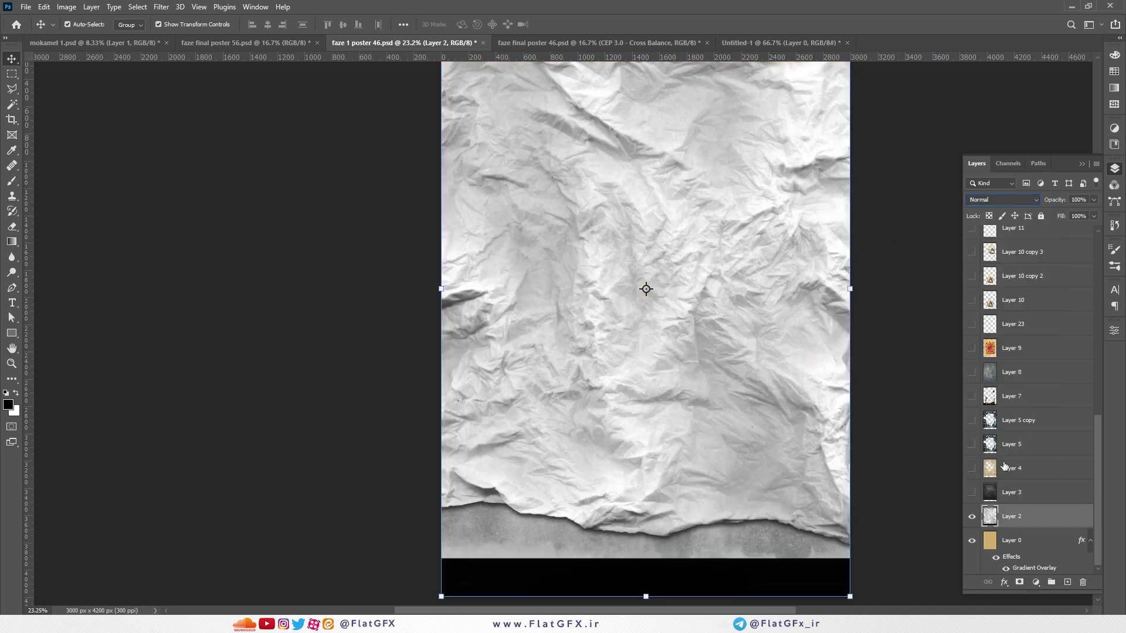
# Restore faze 1 poster 46.psd to its opening snapshot in the document history
pyautogui.click(1114, 226)
pyautogui.scroll(5, 1024, 258)
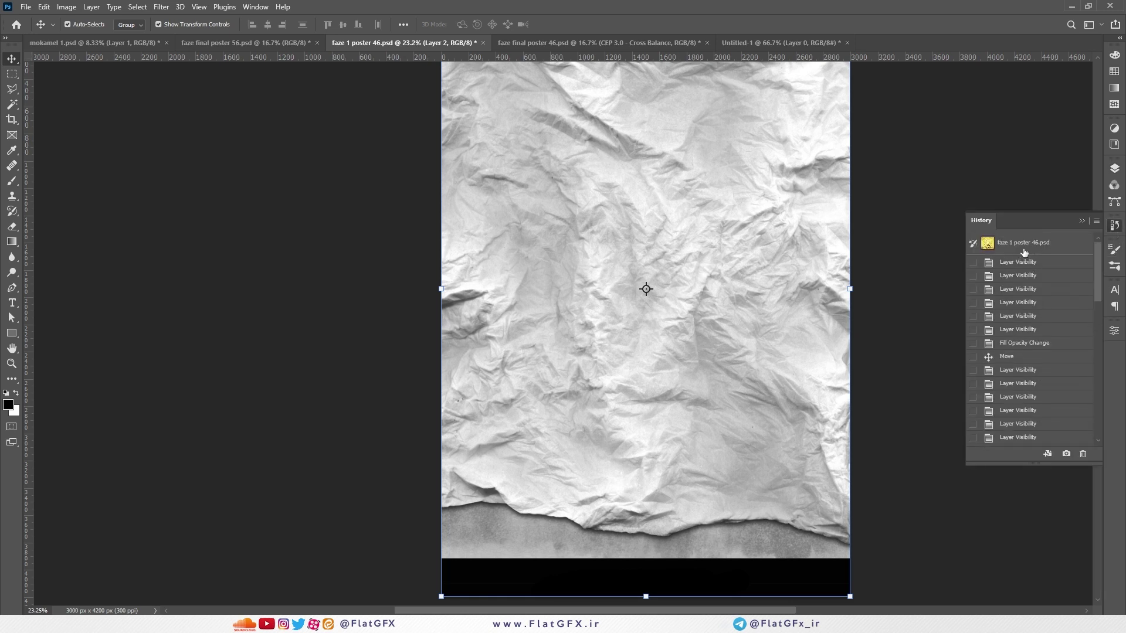
pyautogui.click(1024, 252)
pyautogui.scroll(-2, 745, 230)
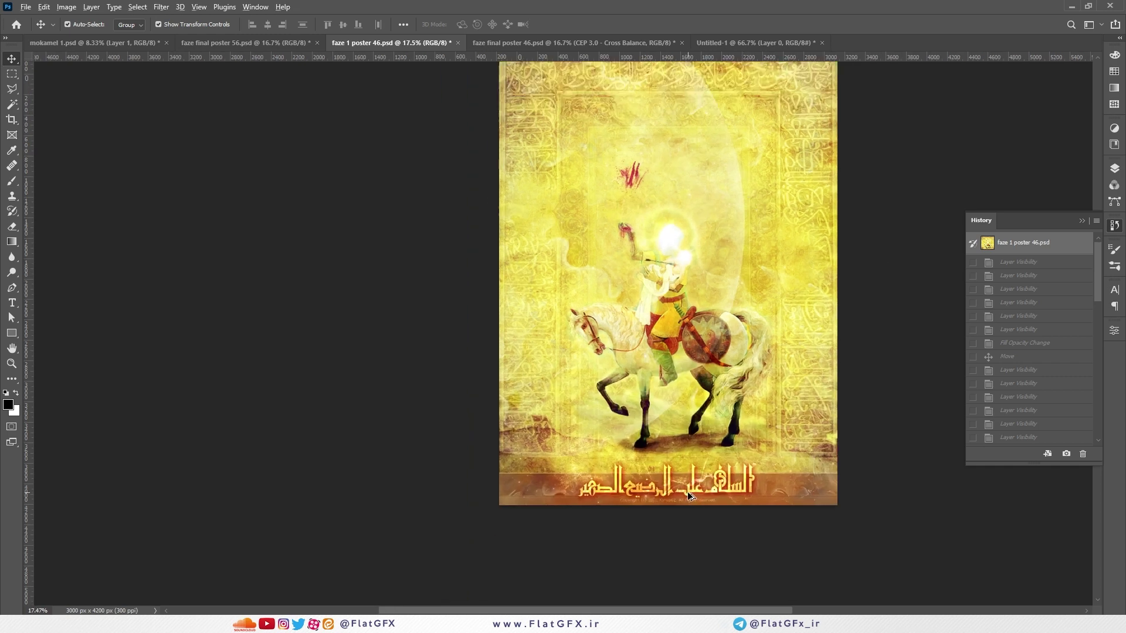
# Examine the orange calligraphy title in the poster's lower band and select its layer
pyautogui.scroll(2, 687, 491)
pyautogui.click(702, 530)
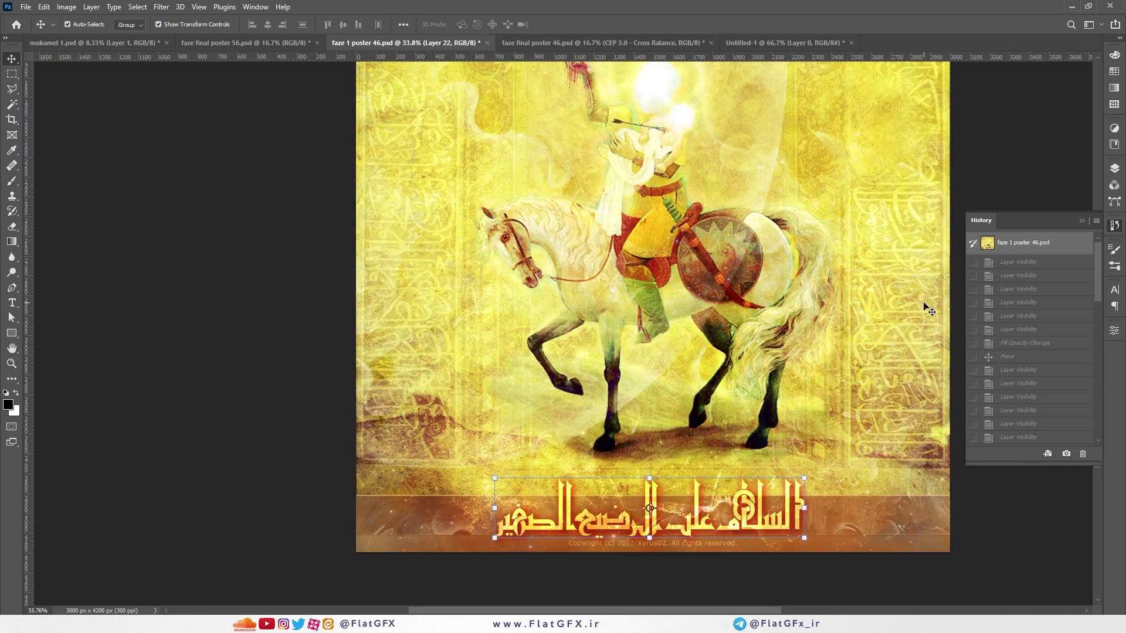
pyautogui.click(993, 201)
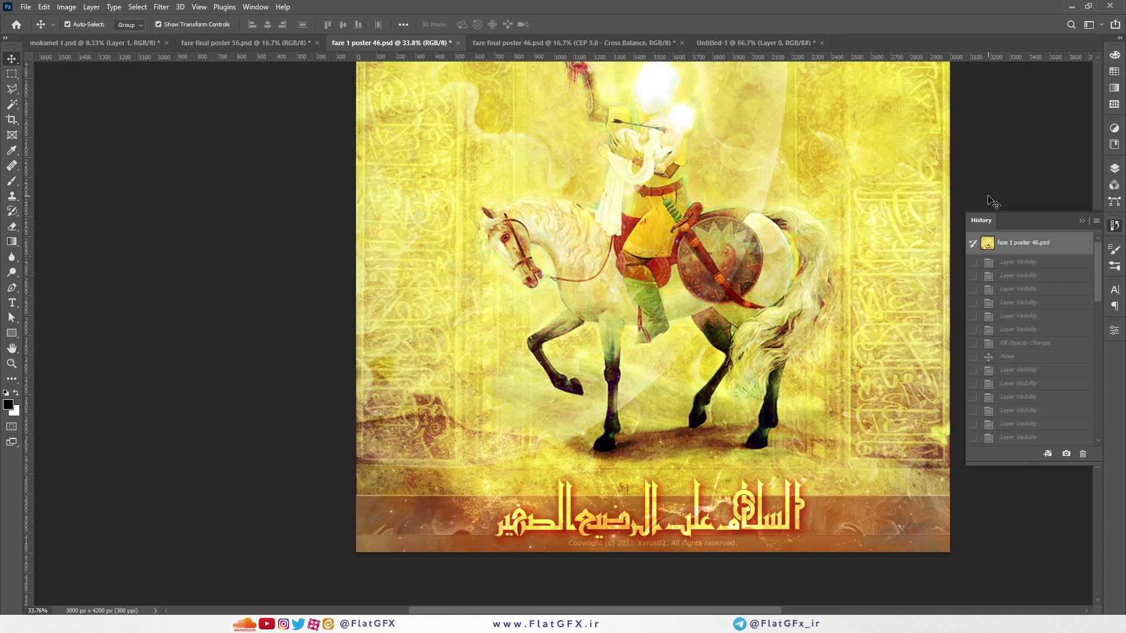
pyautogui.click(650, 527)
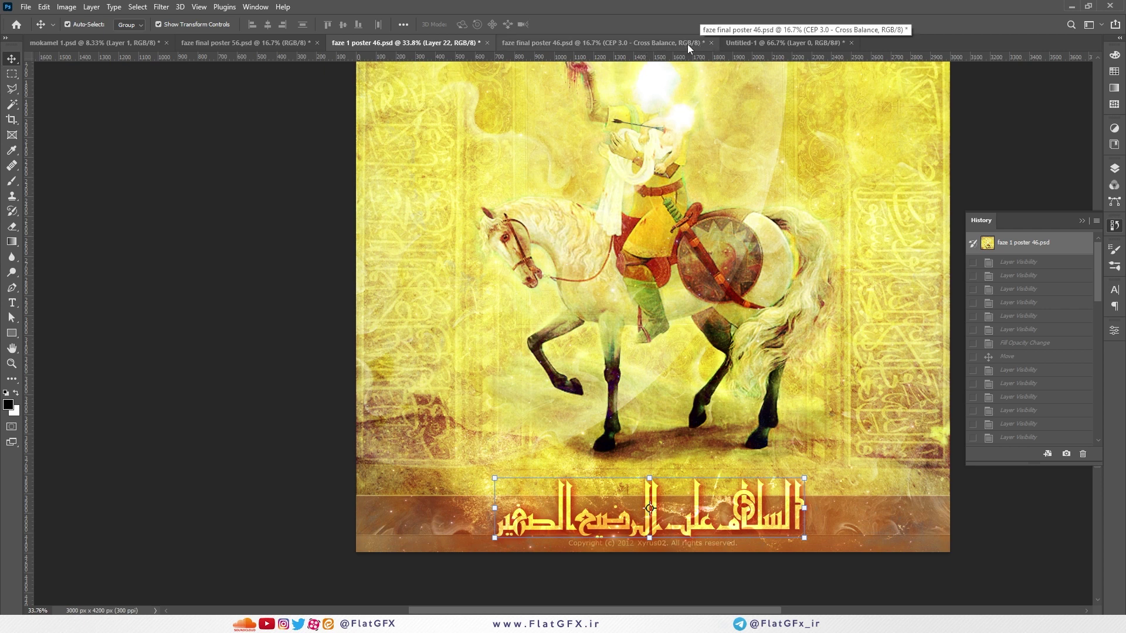
pyautogui.scroll(-2, 644, 108)
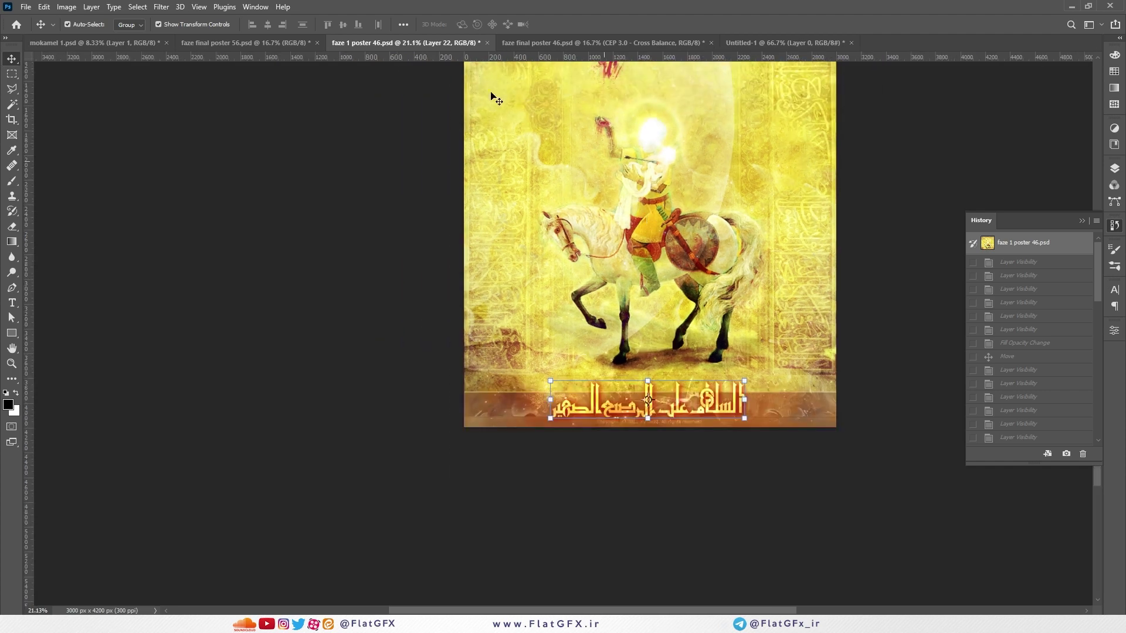
# Close faze 1 poster 46.psd, faze final poster 46.psd and Untitled-1 without saving changes
pyautogui.click(487, 43)
pyautogui.click(558, 233)
pyautogui.click(541, 42)
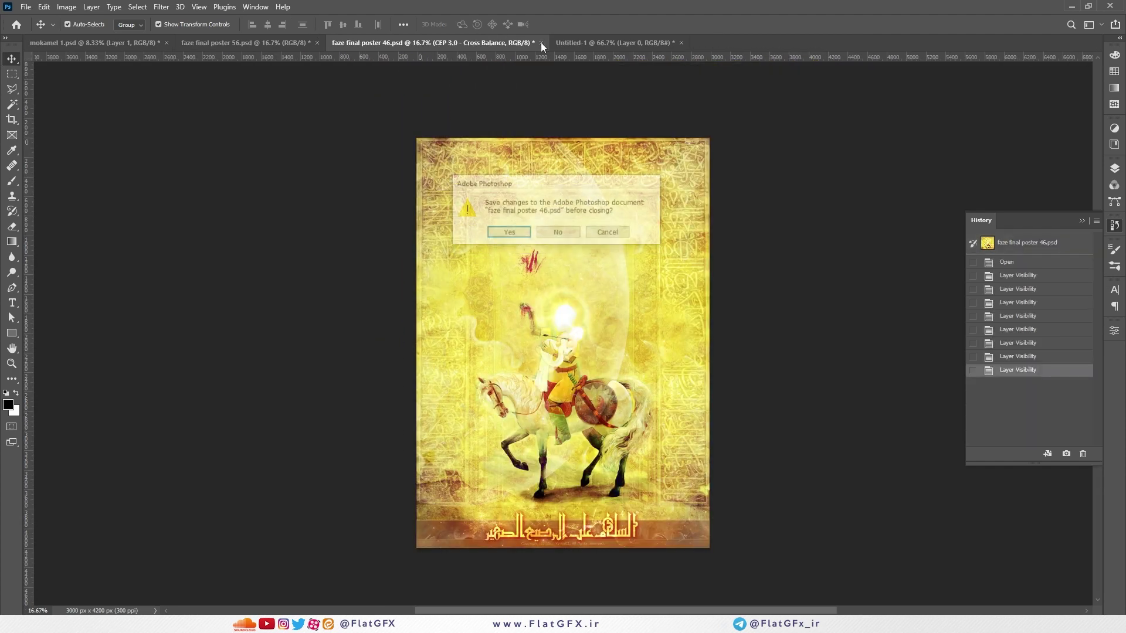
pyautogui.click(556, 234)
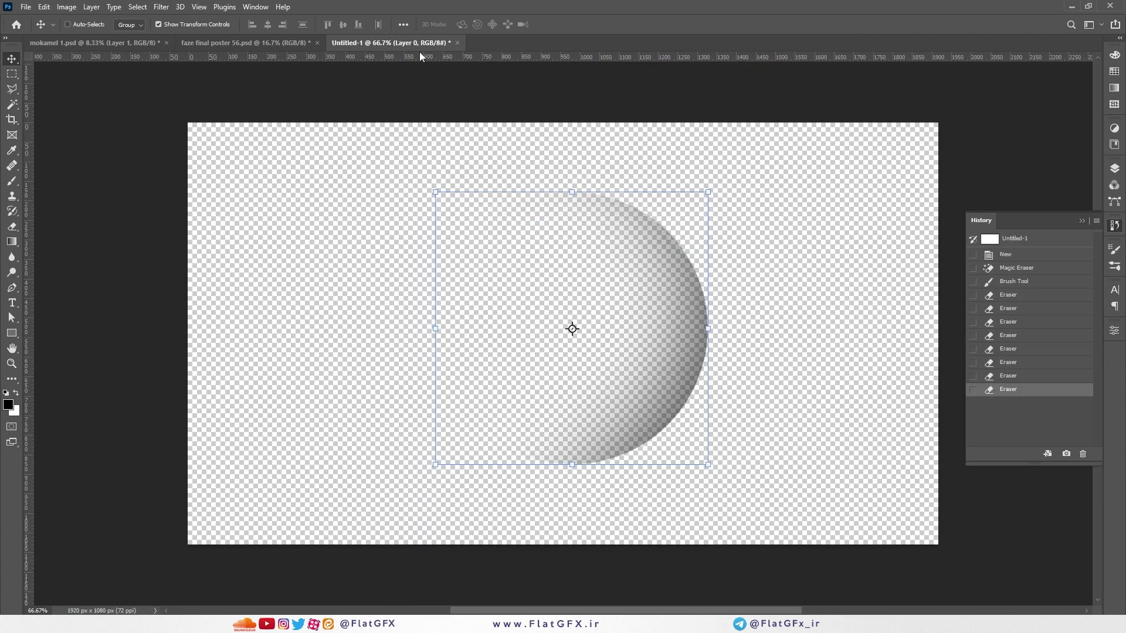
pyautogui.click(457, 42)
pyautogui.click(558, 233)
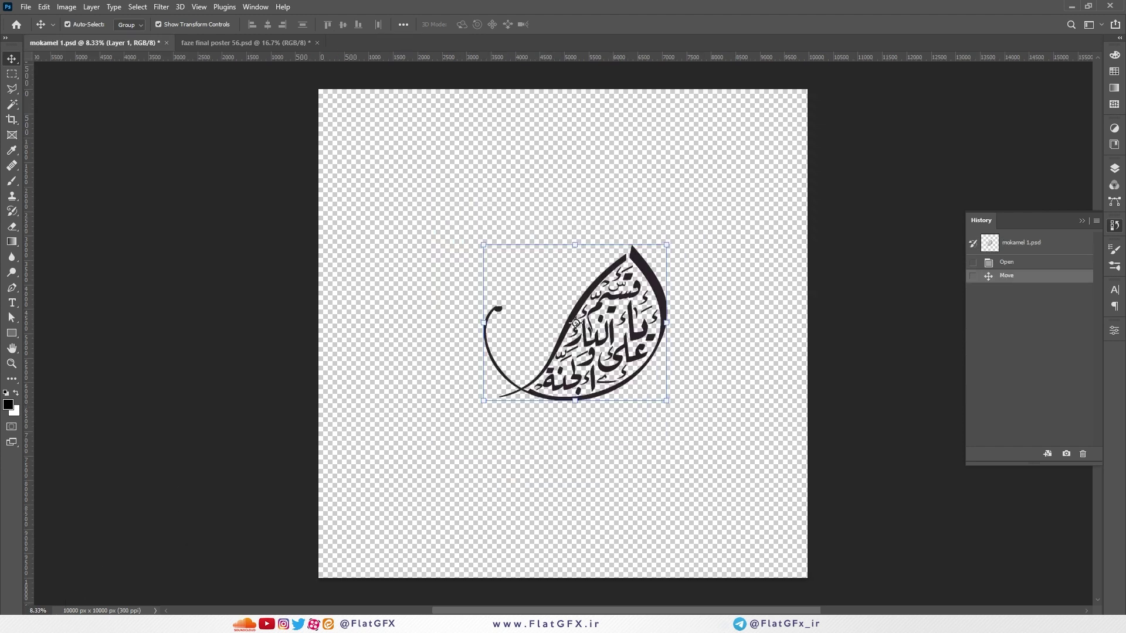
# Switch to File Explorer, go up to the islamic poster folder and open the poster 15 folder
pyautogui.moveTo(199, 624)
pyautogui.click(65, 592)
pyautogui.hotkey('alt', 'Up')
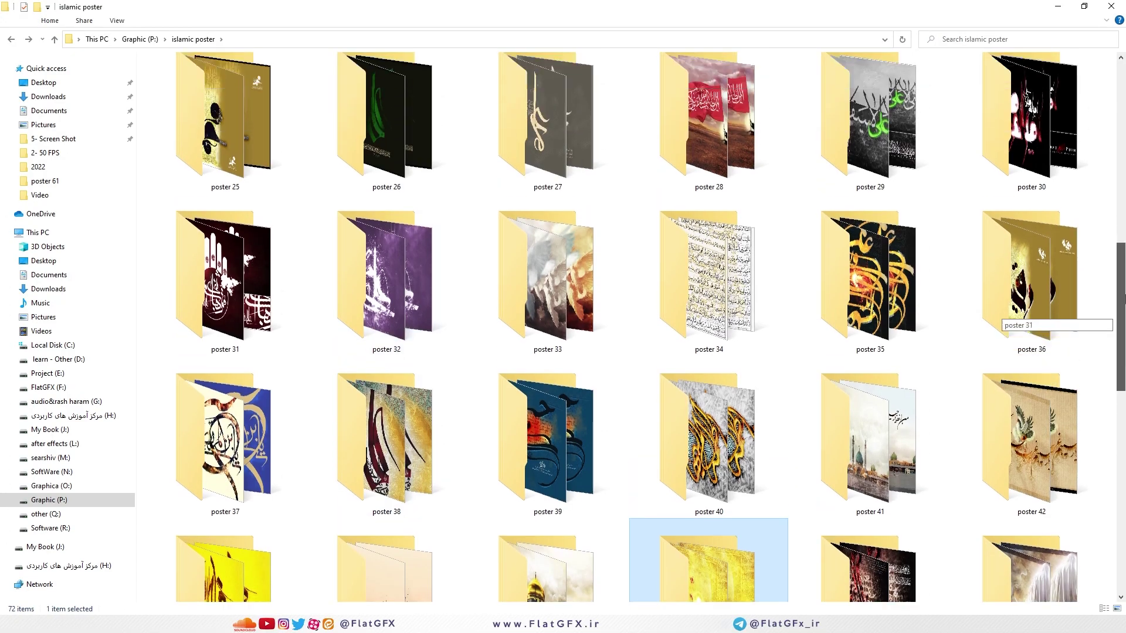
pyautogui.moveTo(1120, 340); pyautogui.dragTo(1121, 291)
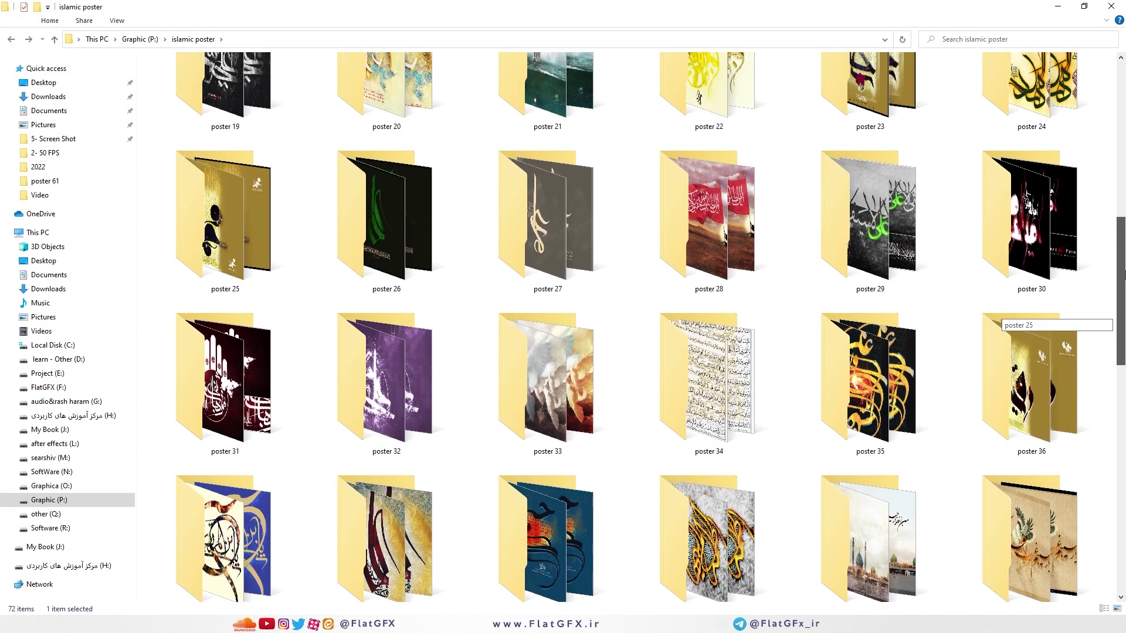
pyautogui.scroll(5, 633, 188)
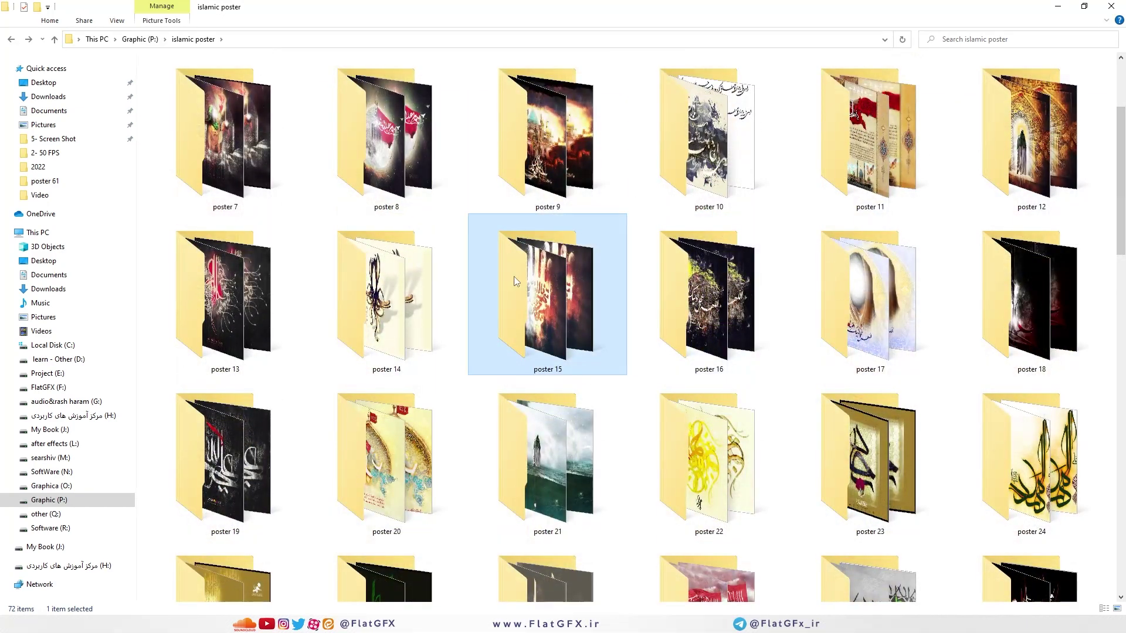
pyautogui.doubleClick(514, 277)
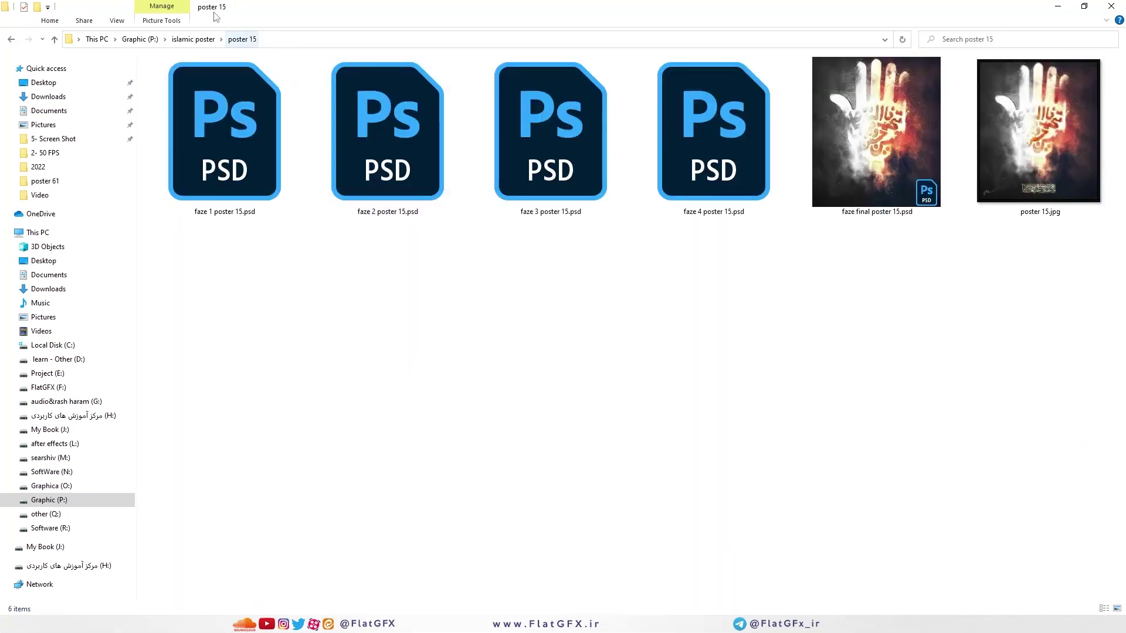
# Open faze final poster 15.psd and the faze 1, 2, 3 and 4 poster 15 files in Photoshop
pyautogui.doubleClick(818, 144)
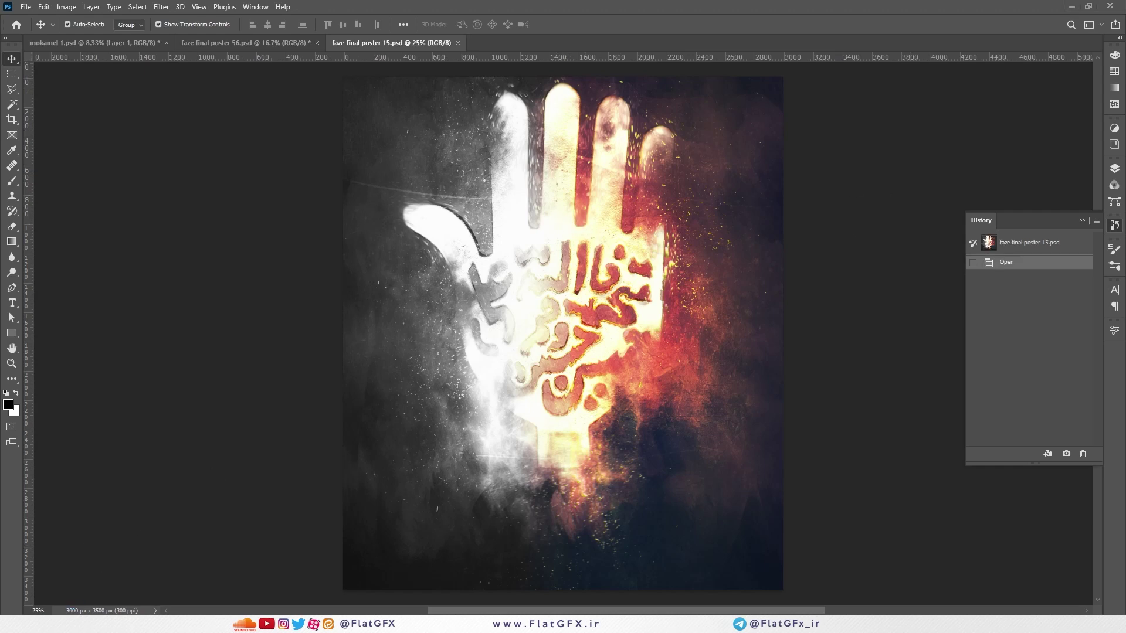
pyautogui.hotkey('alt', 'Tab')
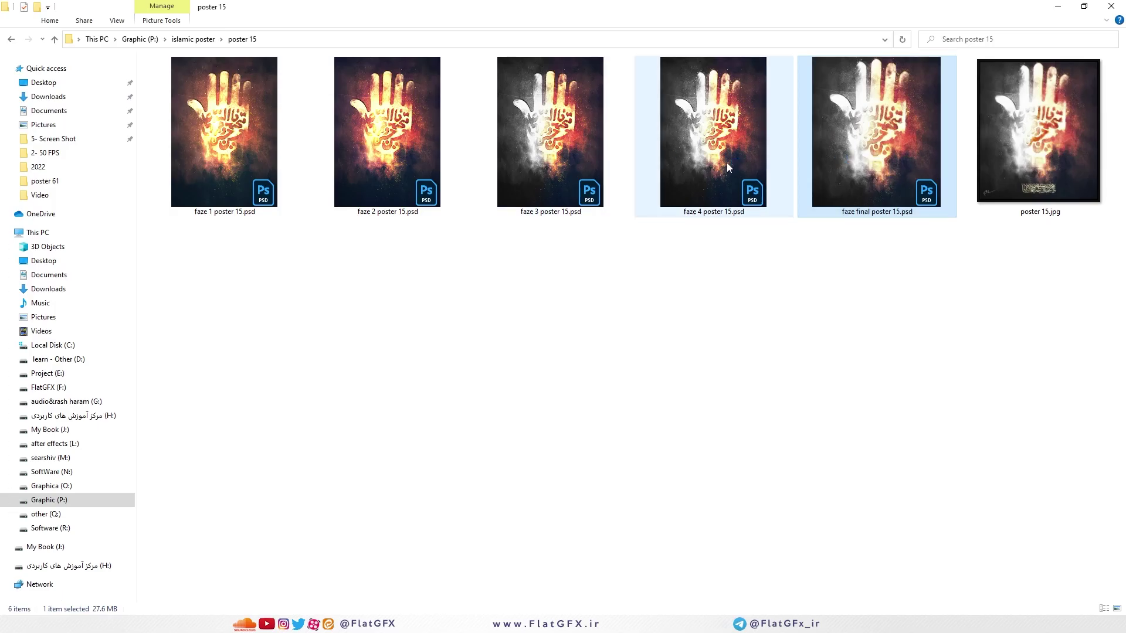
pyautogui.moveTo(728, 173)
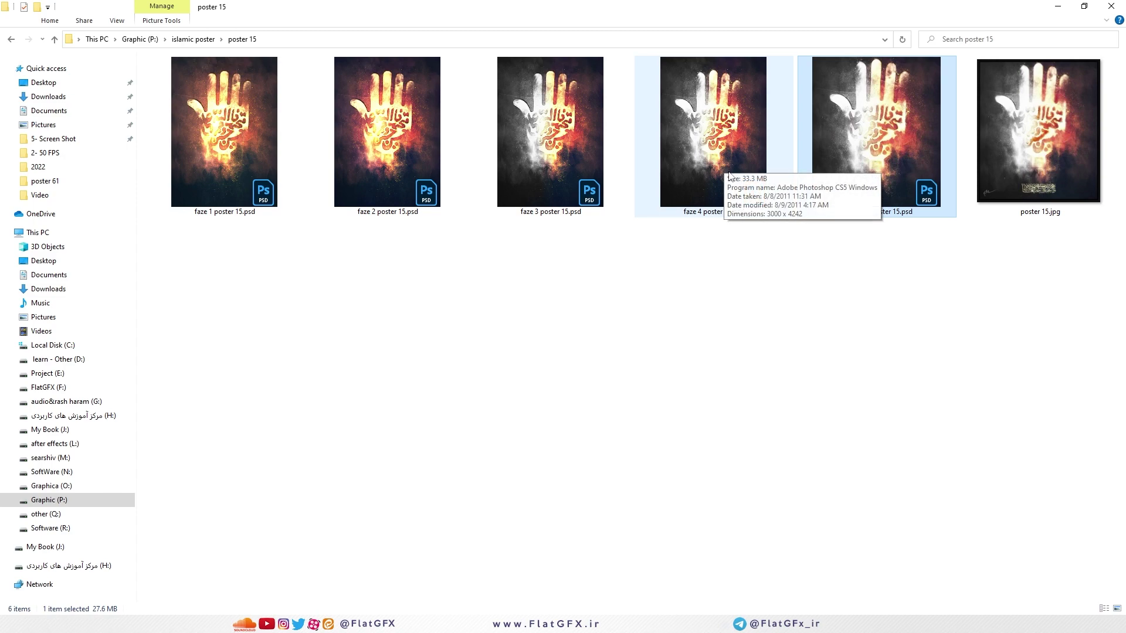
pyautogui.click(189, 163)
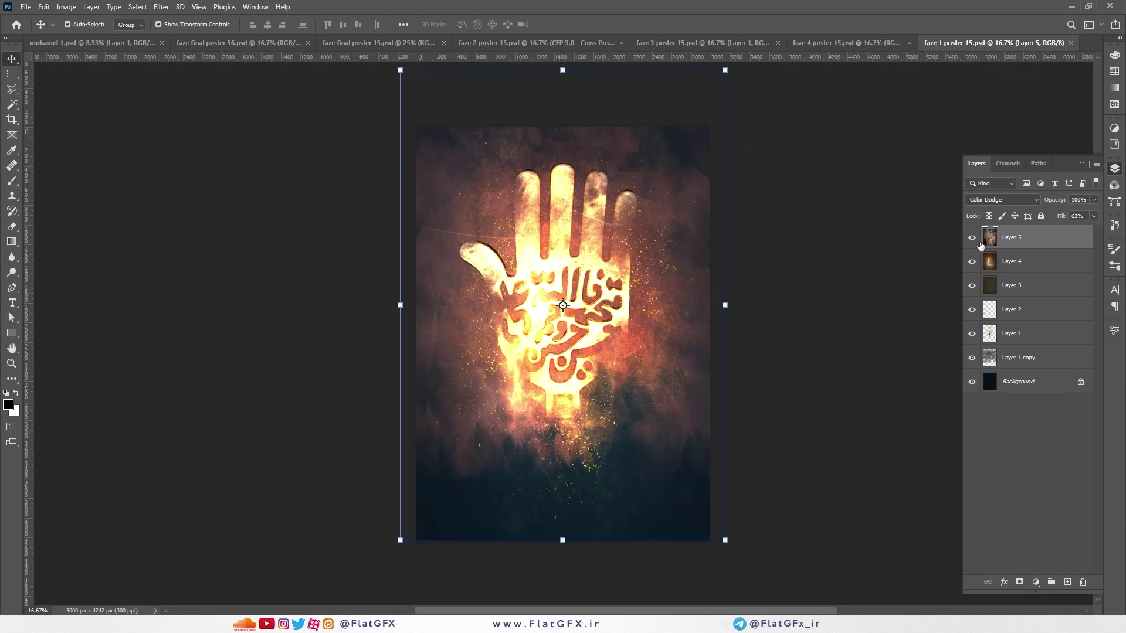
# Toggle Layer 5 off and on, and set its blend mode to Normal with 100% fill to expose the grunge texture
pyautogui.click(971, 238)
pyautogui.click(971, 238)
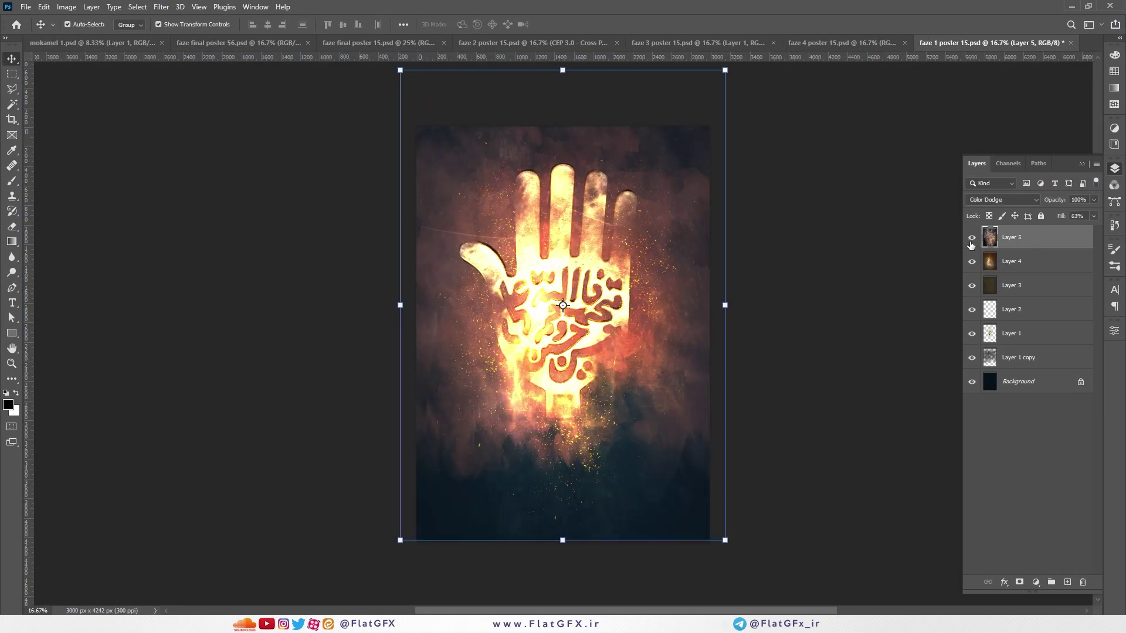
pyautogui.click(1016, 200)
pyautogui.click(997, 207)
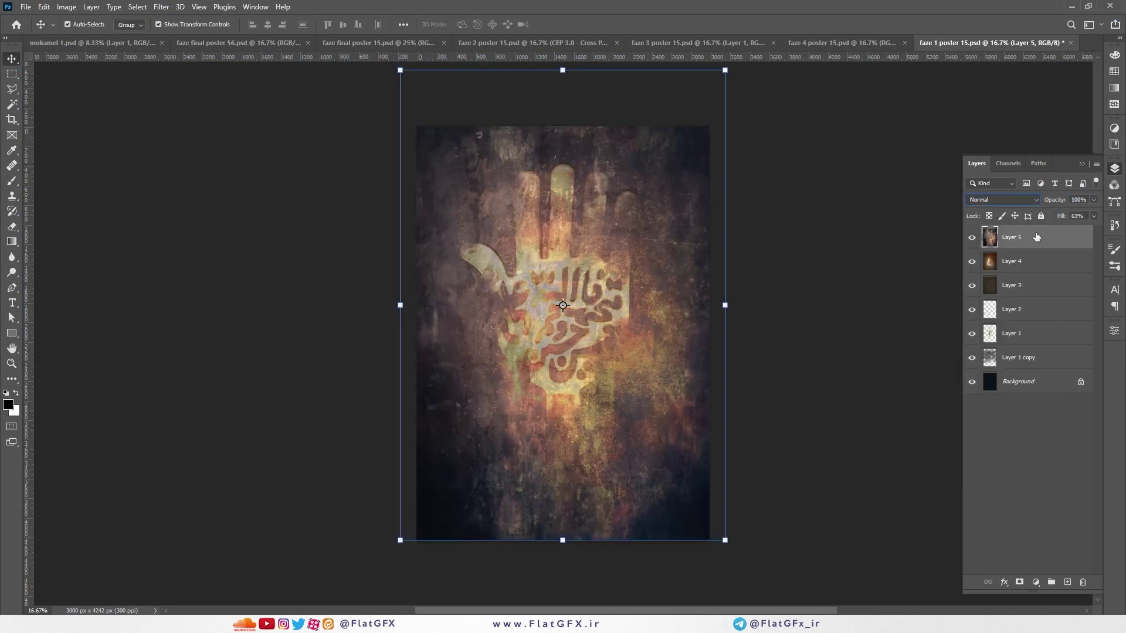
pyautogui.click(1076, 215)
pyautogui.write('100')
pyautogui.press('Return')
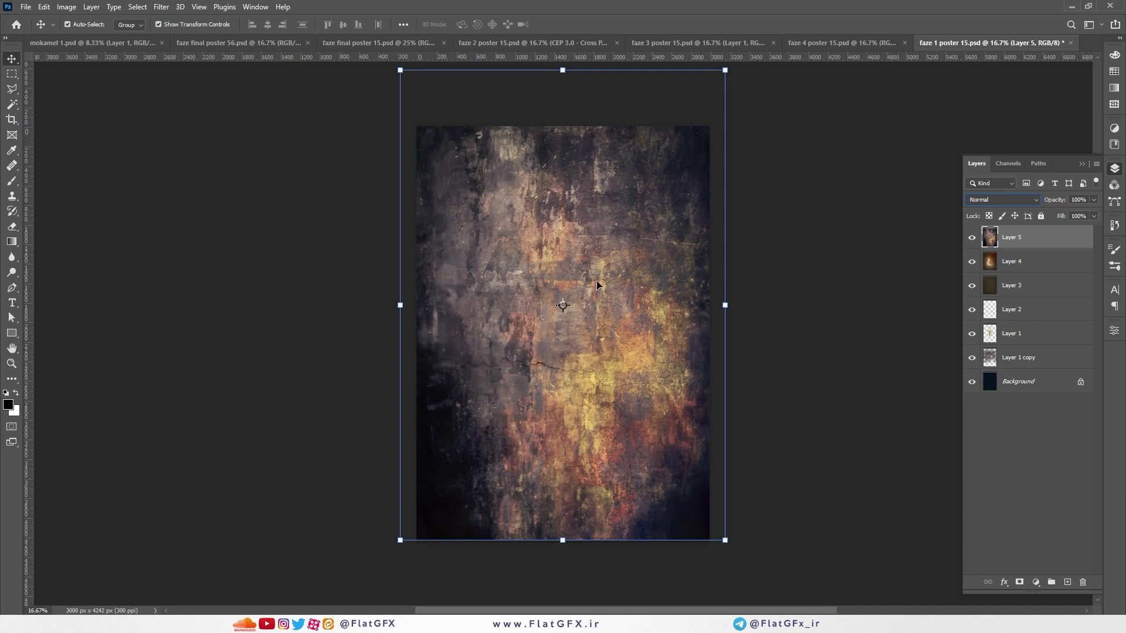
# Hide Layer 5 and set the blend mode of Layer 4 to Normal to expose its glowing nebula texture
pyautogui.click(972, 238)
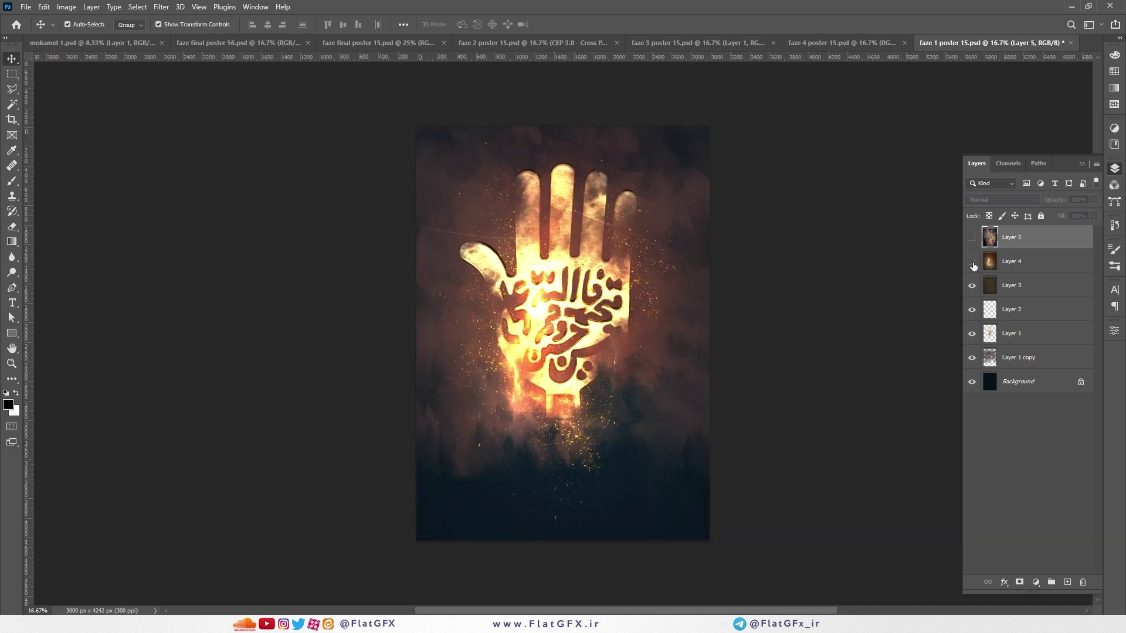
pyautogui.click(1012, 261)
pyautogui.click(971, 262)
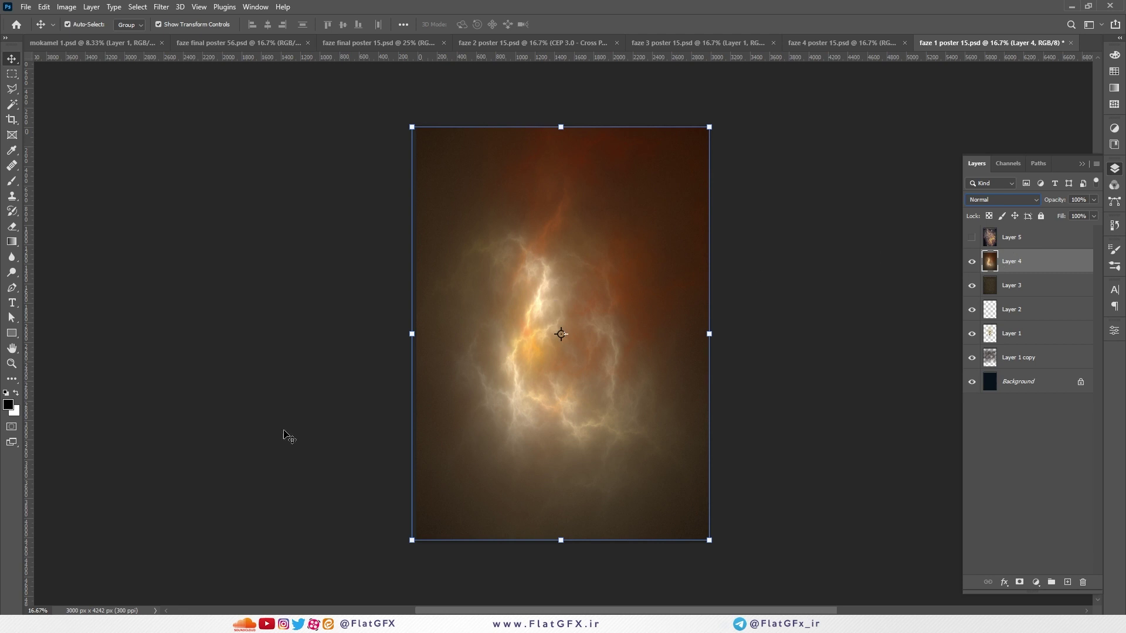
# Switch to the islamic baft folder in File Explorer, browse the texture images for glowing light effects and preview persianGFX (74).jpg
pyautogui.click(18, 610)
pyautogui.click(315, 581)
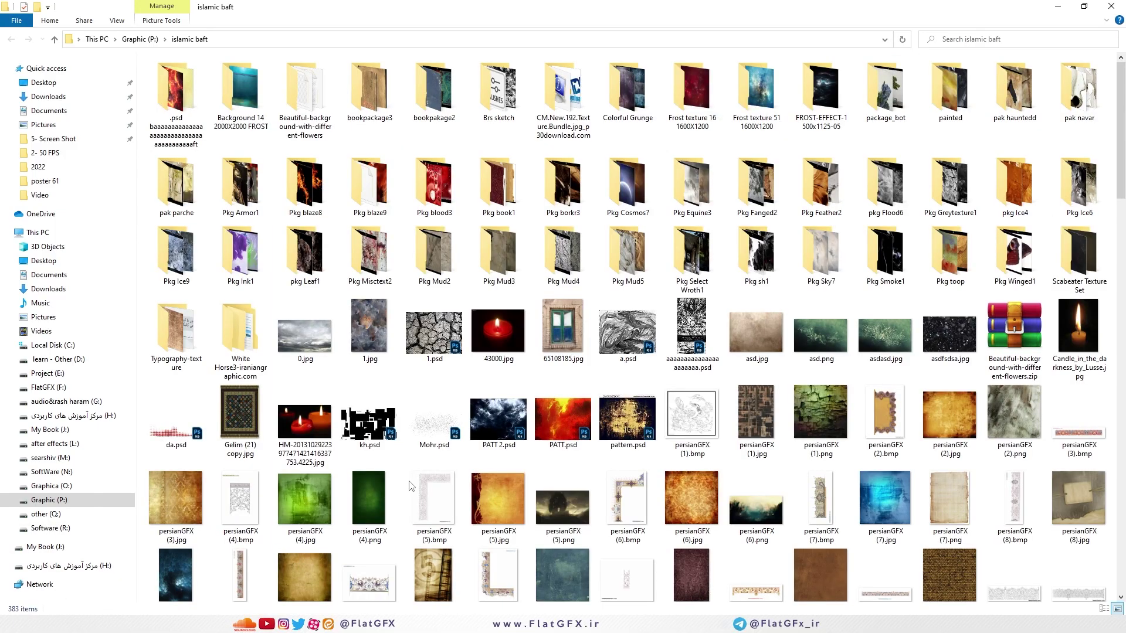
pyautogui.scroll(-10, 998, 146)
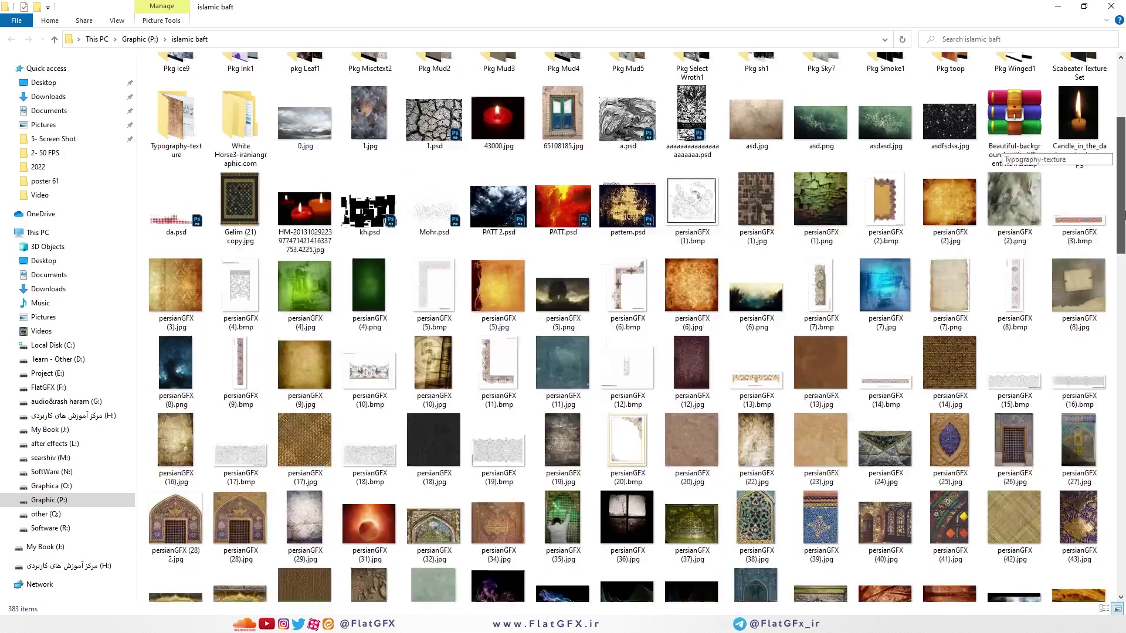
pyautogui.scroll(-1, 999, 150)
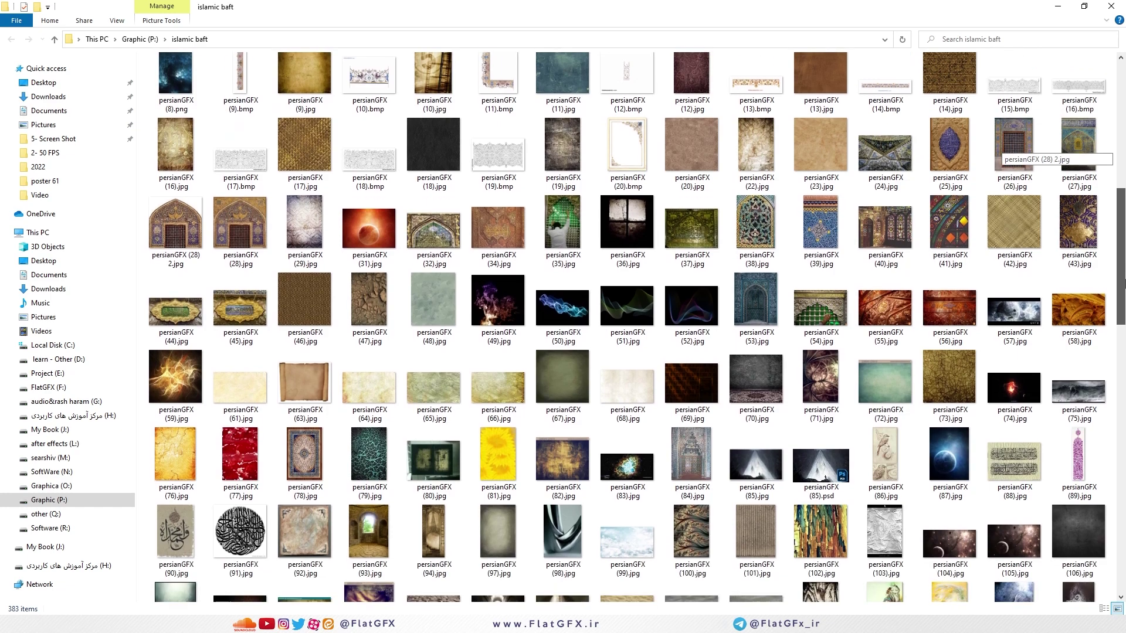
pyautogui.click(370, 211)
pyautogui.scroll(-1, 370, 211)
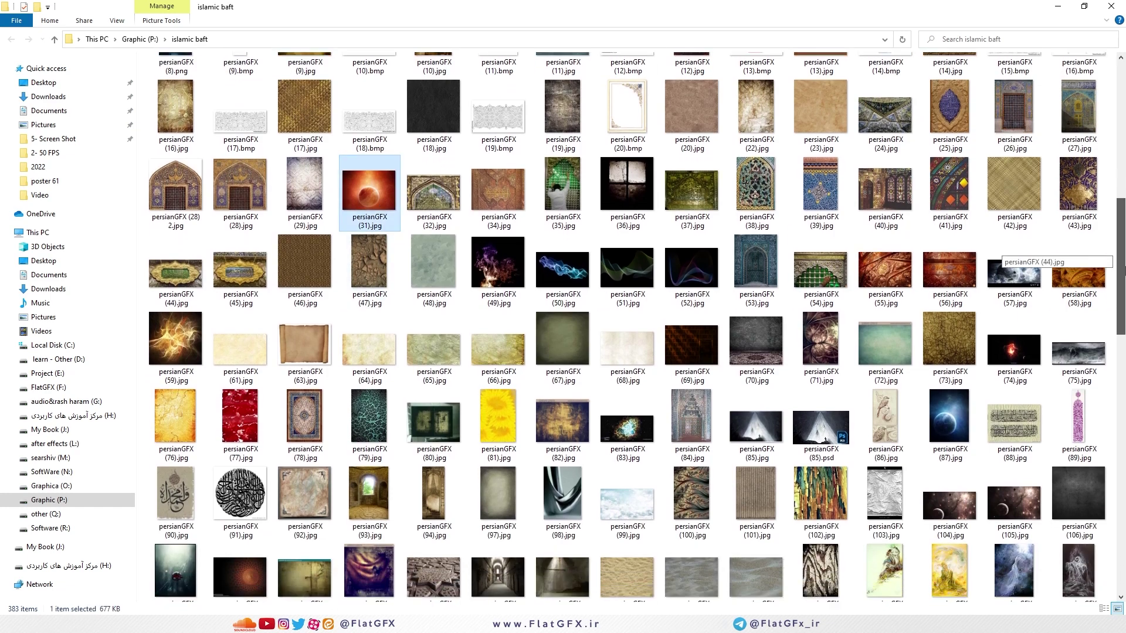
pyautogui.press('Return')
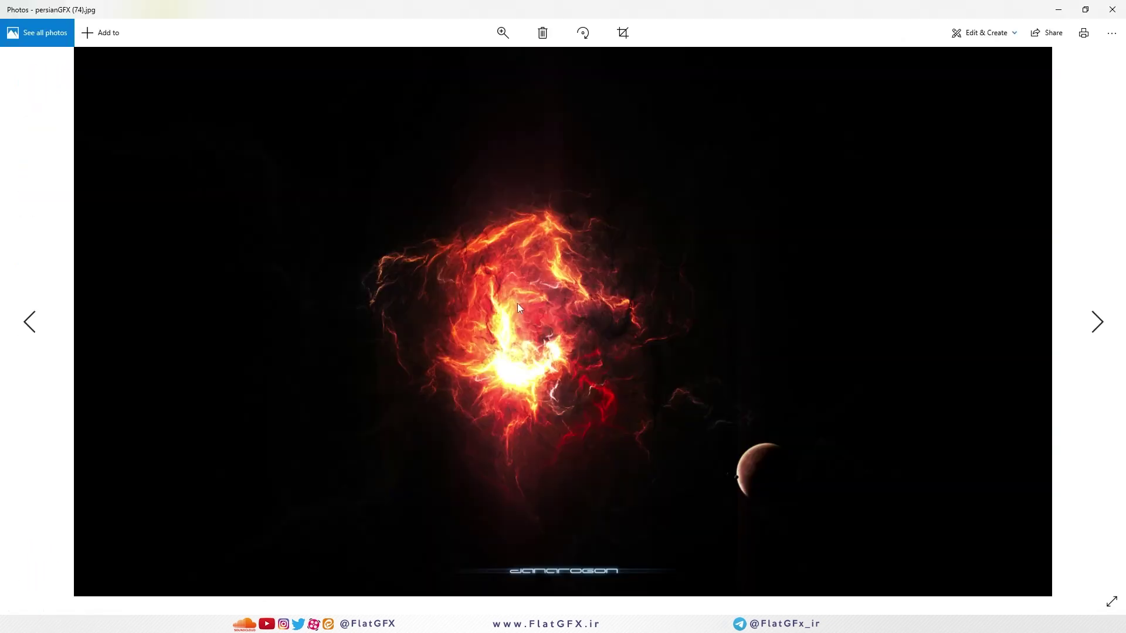
pyautogui.press('Escape')
pyautogui.scroll(-4, 999, 268)
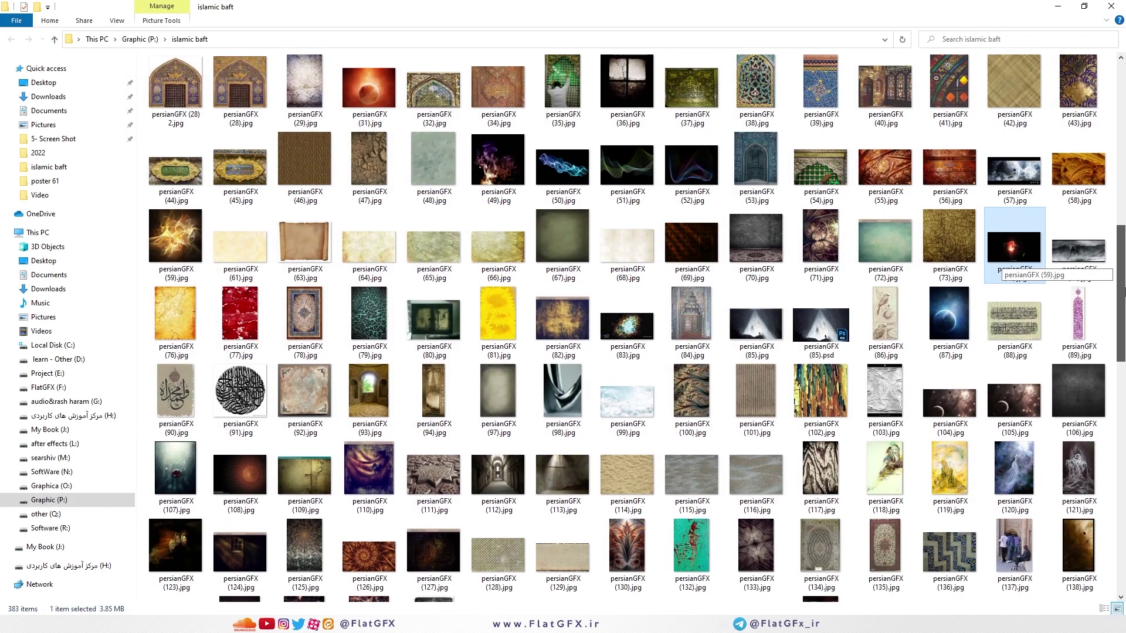
pyautogui.scroll(-4, 1121, 381)
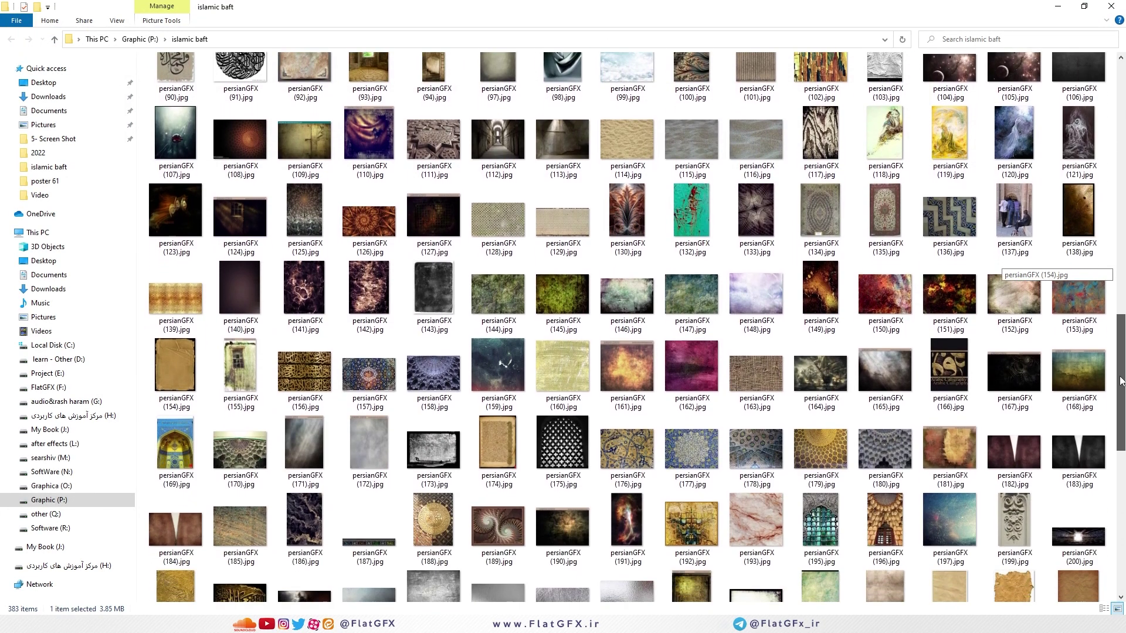
pyautogui.moveTo(1121, 381); pyautogui.dragTo(1111, 486)
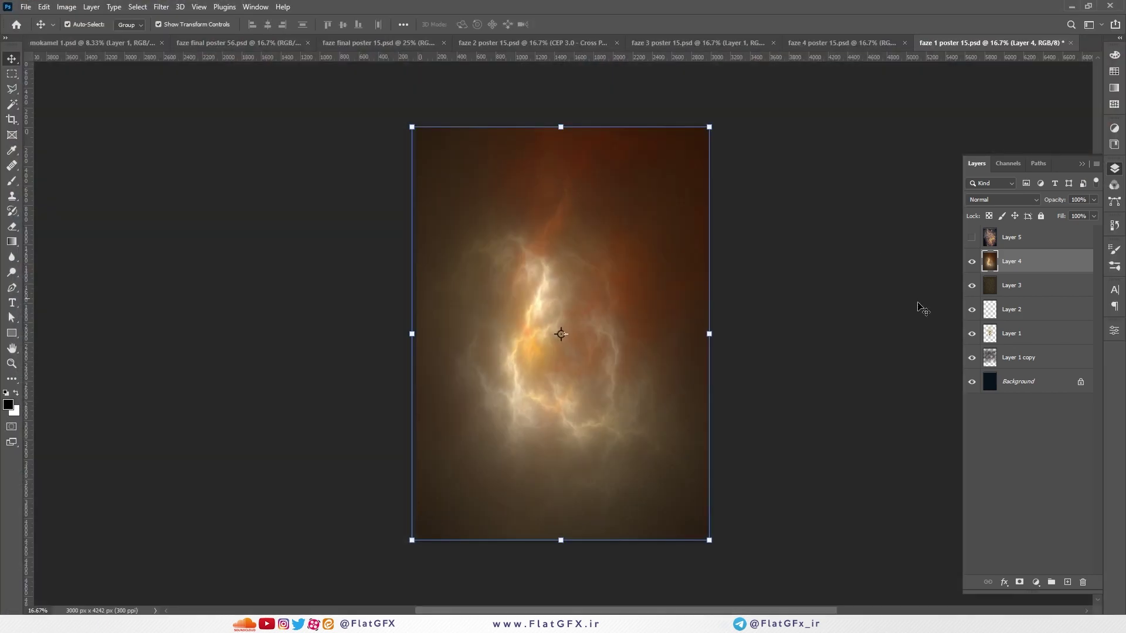
# Hide Layer 4 and set the blend mode of Layer 3 to Normal to expose its scratched grunge texture
pyautogui.click(971, 261)
pyautogui.click(1014, 288)
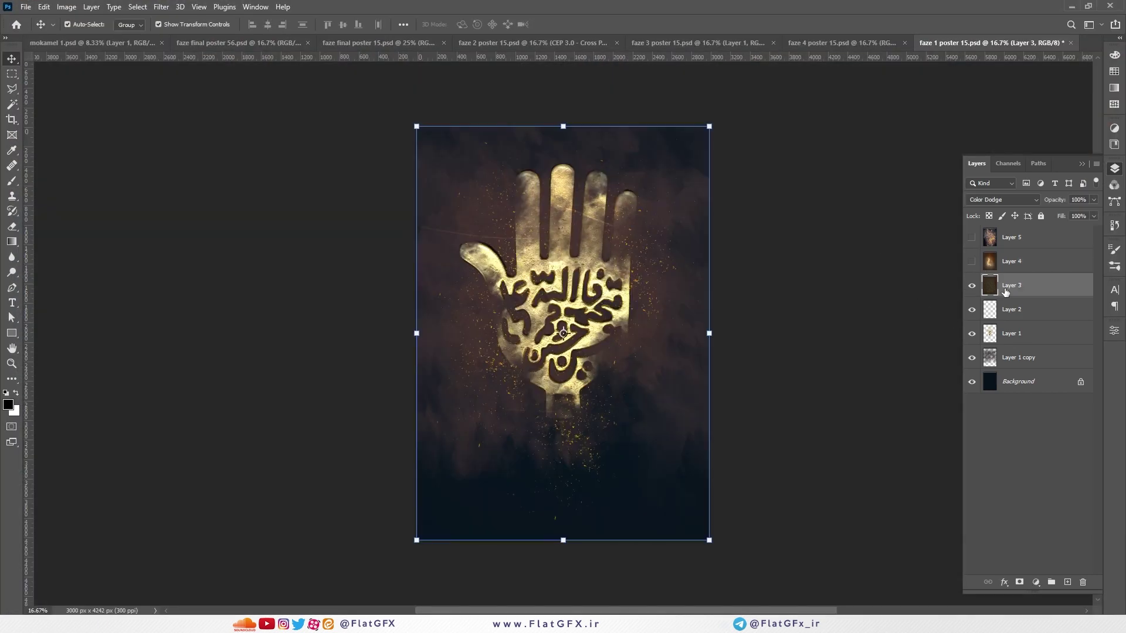
pyautogui.click(999, 200)
pyautogui.click(984, 210)
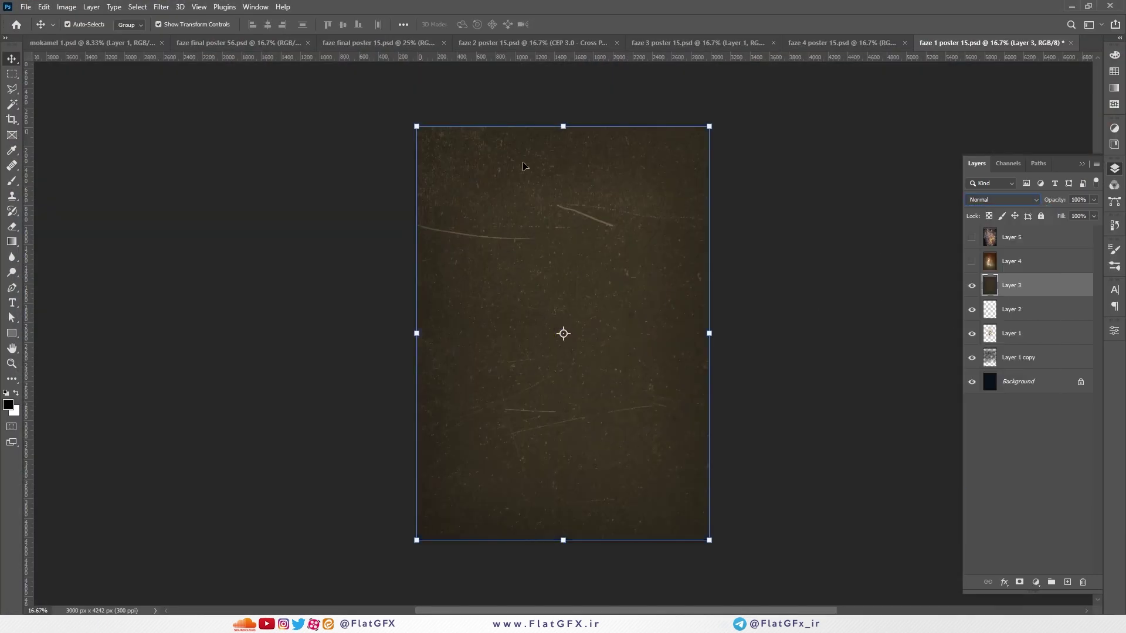
# Hide Layer 3, inspect and hide the gold speckles of Layer 2, and toggle Layer 1 off and on
pyautogui.click(972, 286)
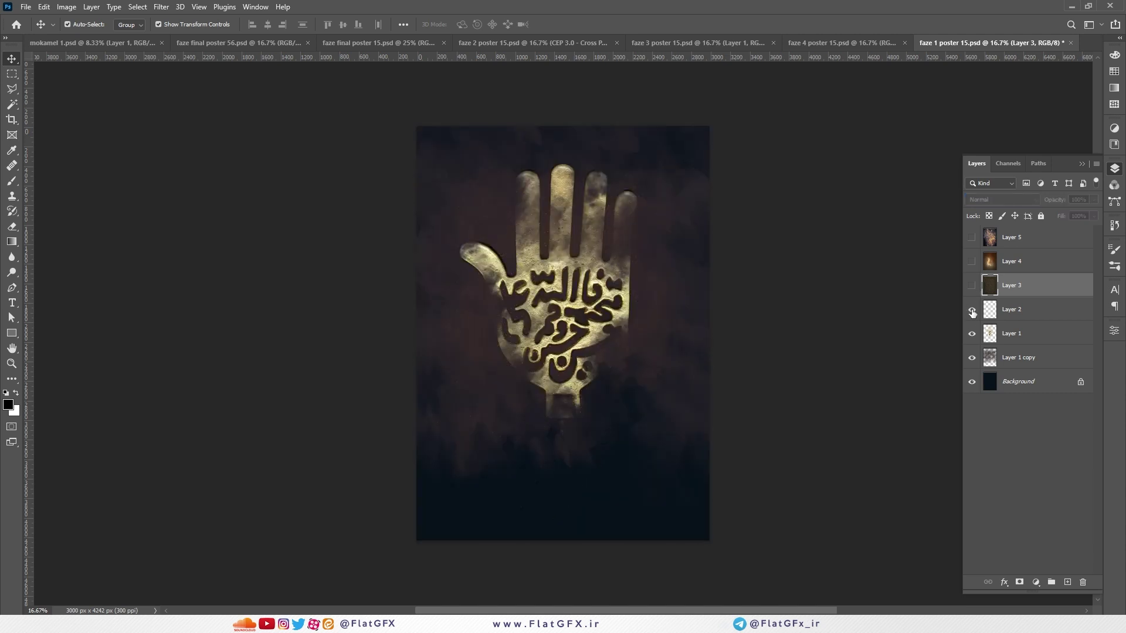
pyautogui.click(978, 310)
pyautogui.scroll(2, 648, 269)
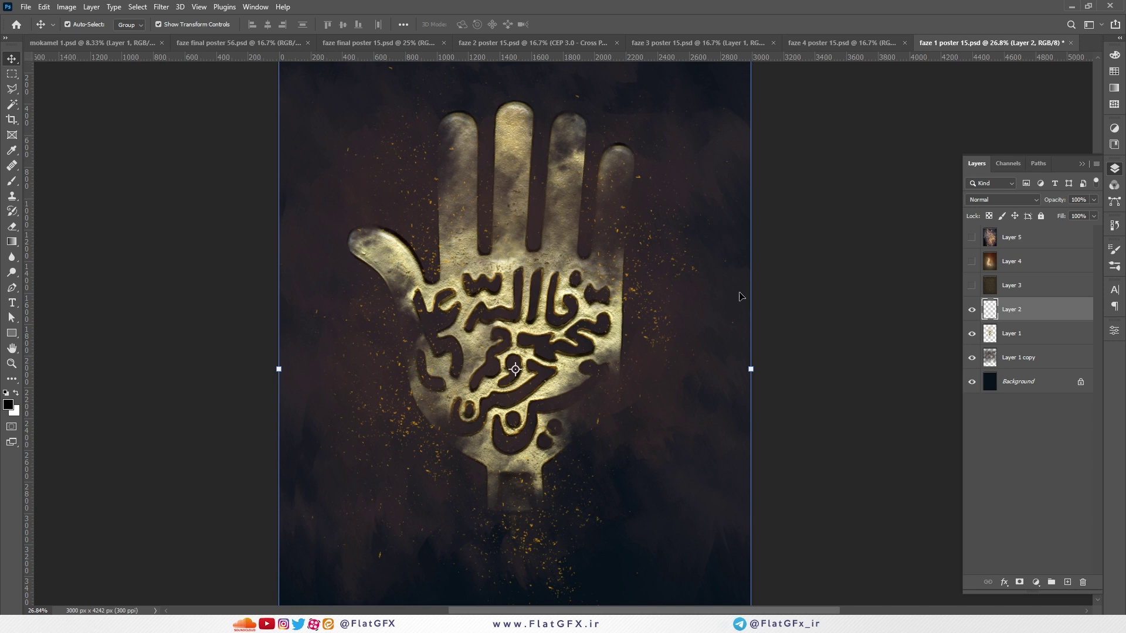
pyautogui.click(972, 311)
pyautogui.click(971, 333)
pyautogui.click(971, 334)
# Try moving the golden hand on Layer 1, undo the move, and select Layer 1 and Layer 1 copy for comparison
pyautogui.click(1024, 333)
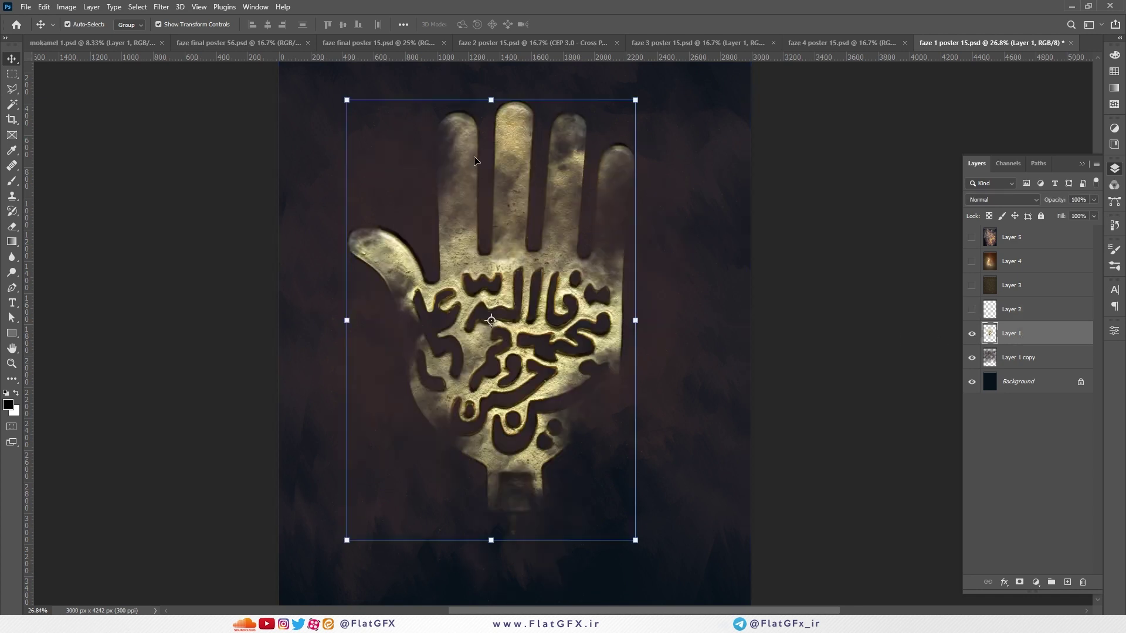
pyautogui.moveTo(474, 161); pyautogui.dragTo(510, 220)
pyautogui.hotkey('ctrl', 'z')
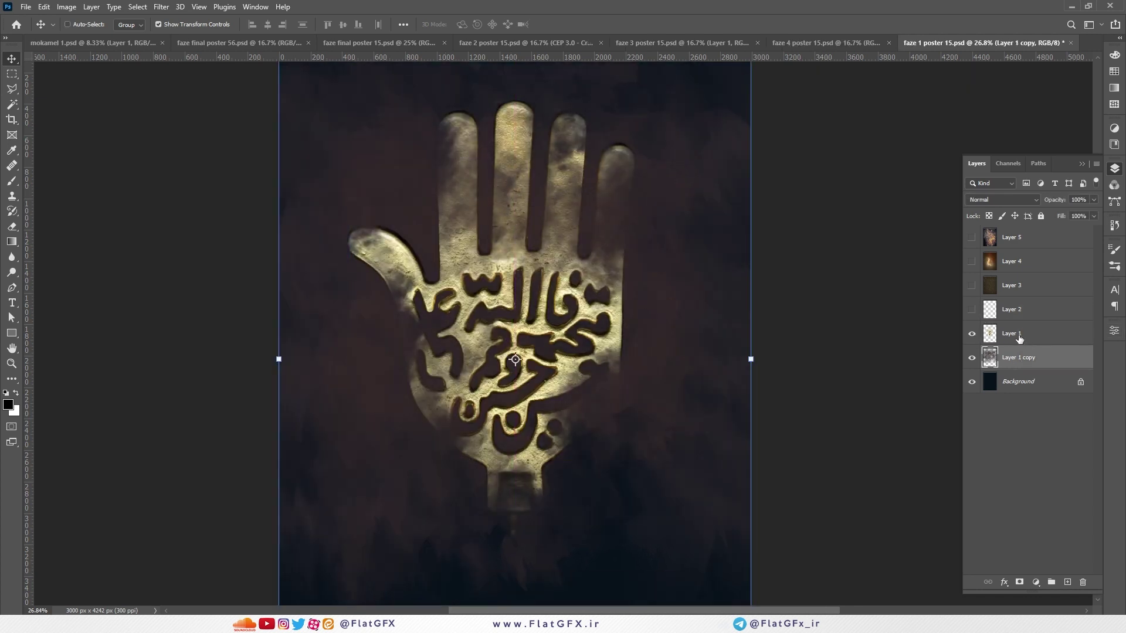
pyautogui.keyDown('ctrl'); pyautogui.click(1019, 334); pyautogui.keyUp('ctrl')
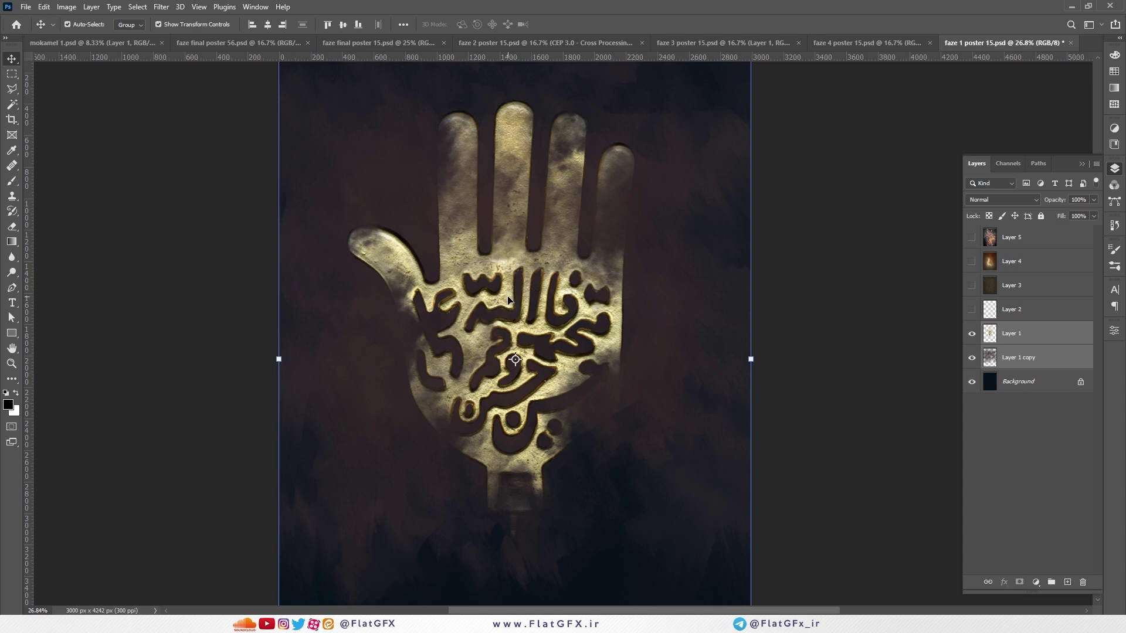
pyautogui.click(1005, 356)
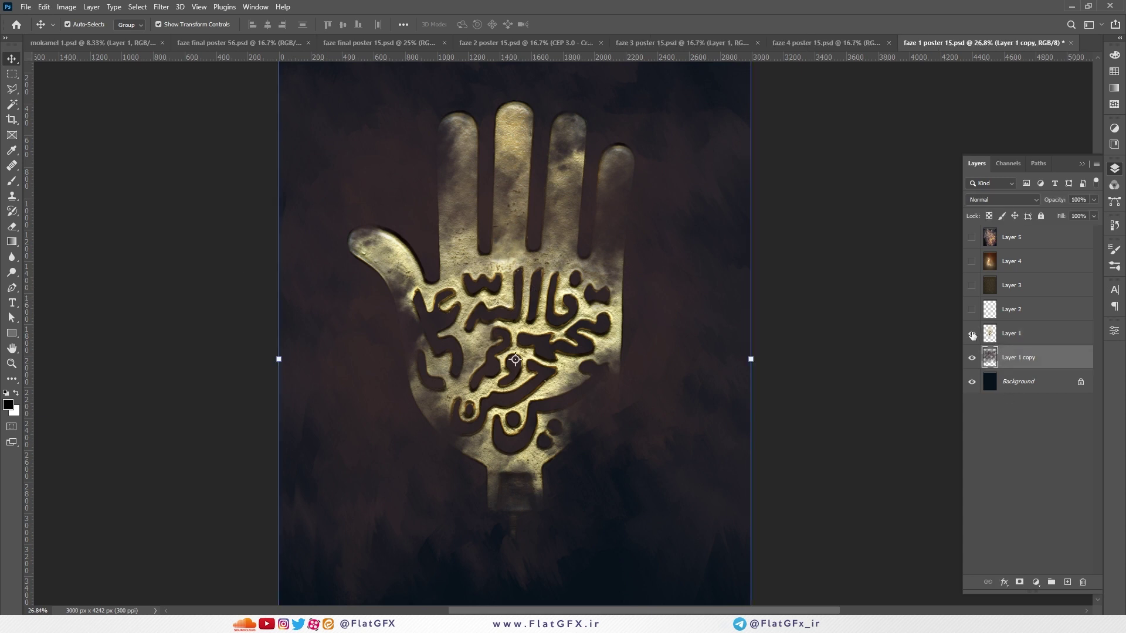
# Add a layer mask to Layer 1 and try the 700 px hard Brush around the hand's lower edge and wrist
pyautogui.click(1033, 341)
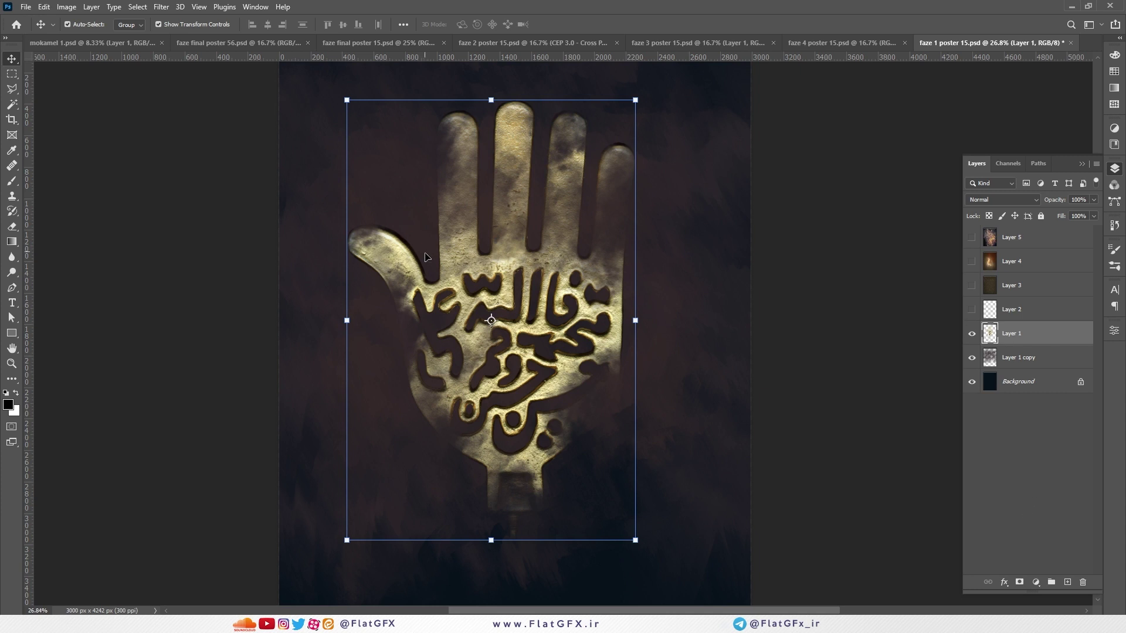
pyautogui.click(1020, 582)
pyautogui.press('b')
pyautogui.rightClick(583, 140)
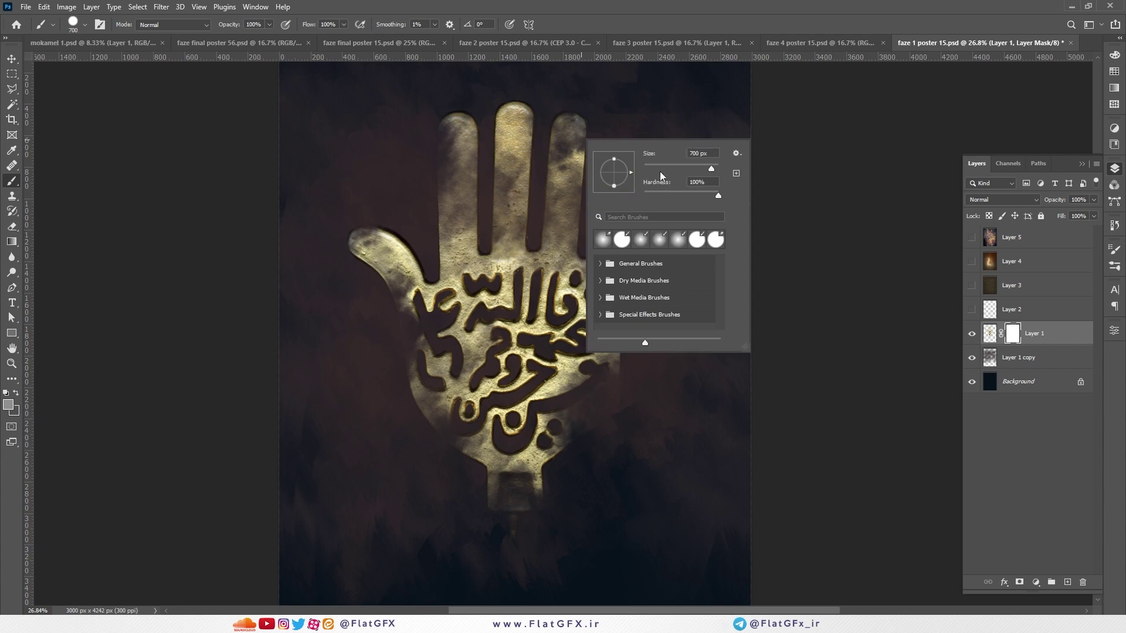
pyautogui.click(723, 12)
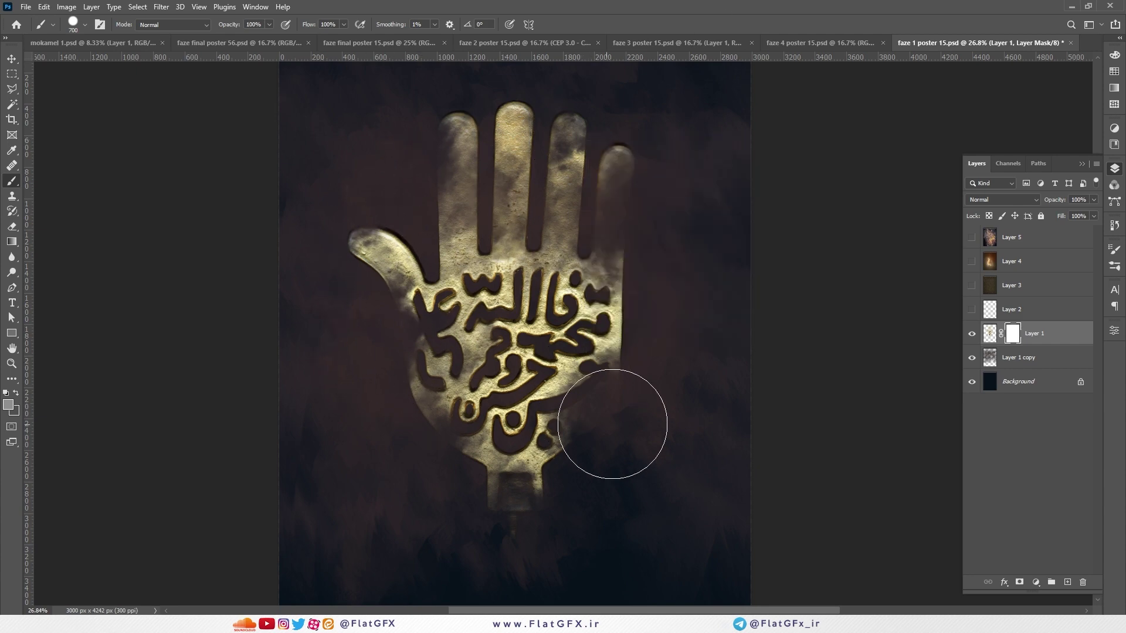
pyautogui.moveTo(610, 427); pyautogui.dragTo(553, 477)
# Make Layers 2 to 5 visible again and restore faze 1 poster 15.psd to its opening history snapshot
pyautogui.moveTo(971, 286); pyautogui.dragTo(970, 239)
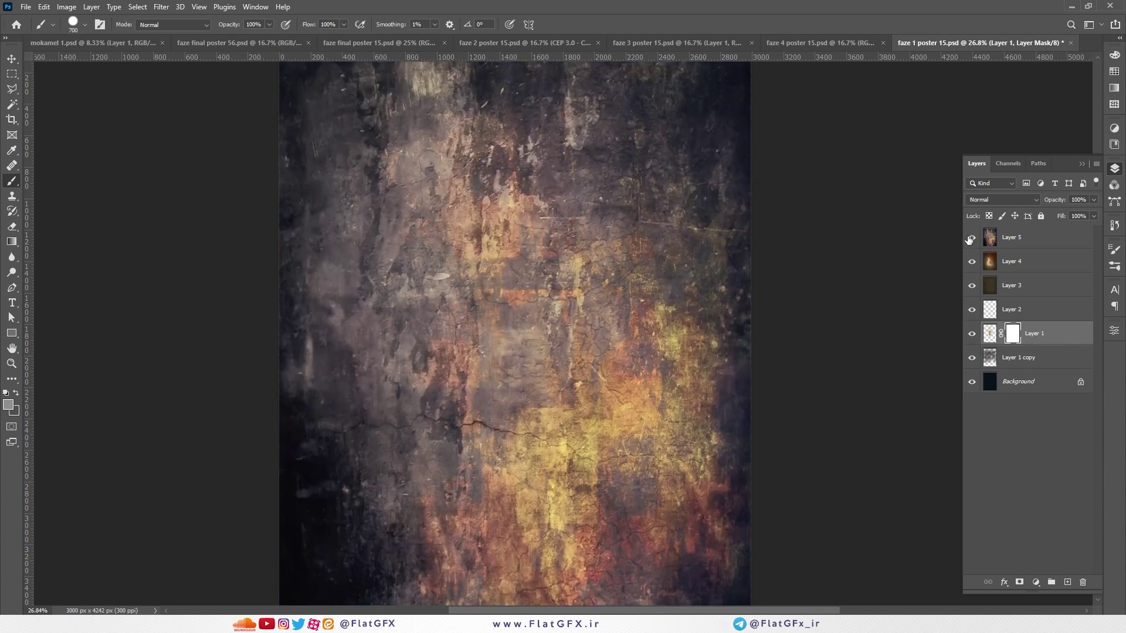
pyautogui.click(1114, 225)
pyautogui.click(1008, 249)
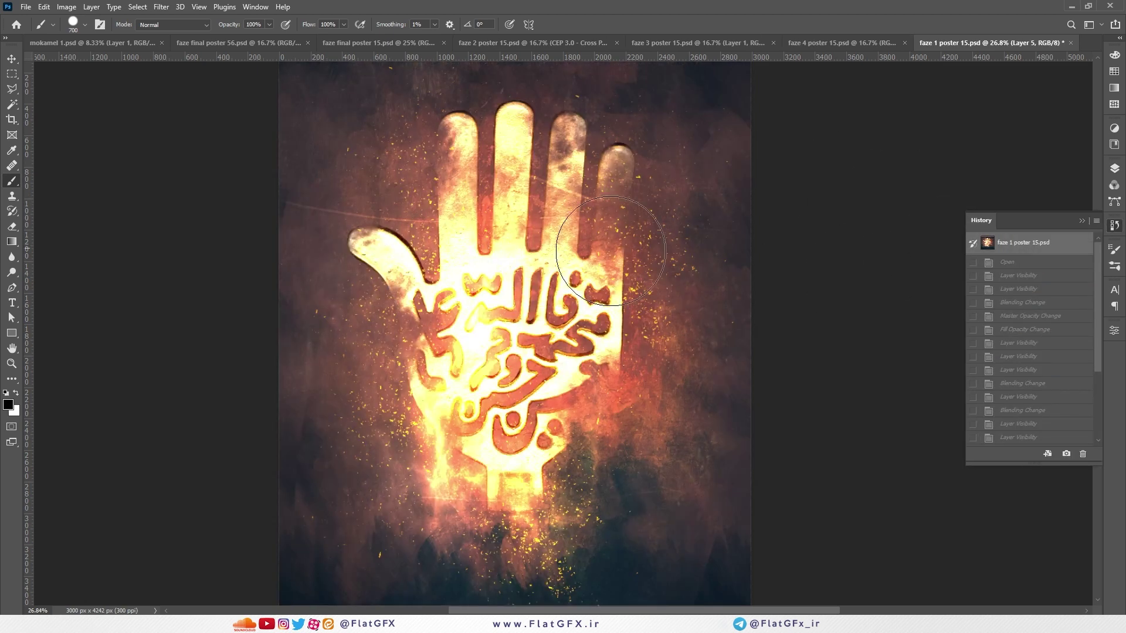
pyautogui.press('v')
pyautogui.hotkey('ctrl', '-')
# Review the layers of faze 4 poster 15.psd, and toggle Layer 1 off and on in faze 3 poster 15.psd
pyautogui.click(858, 45)
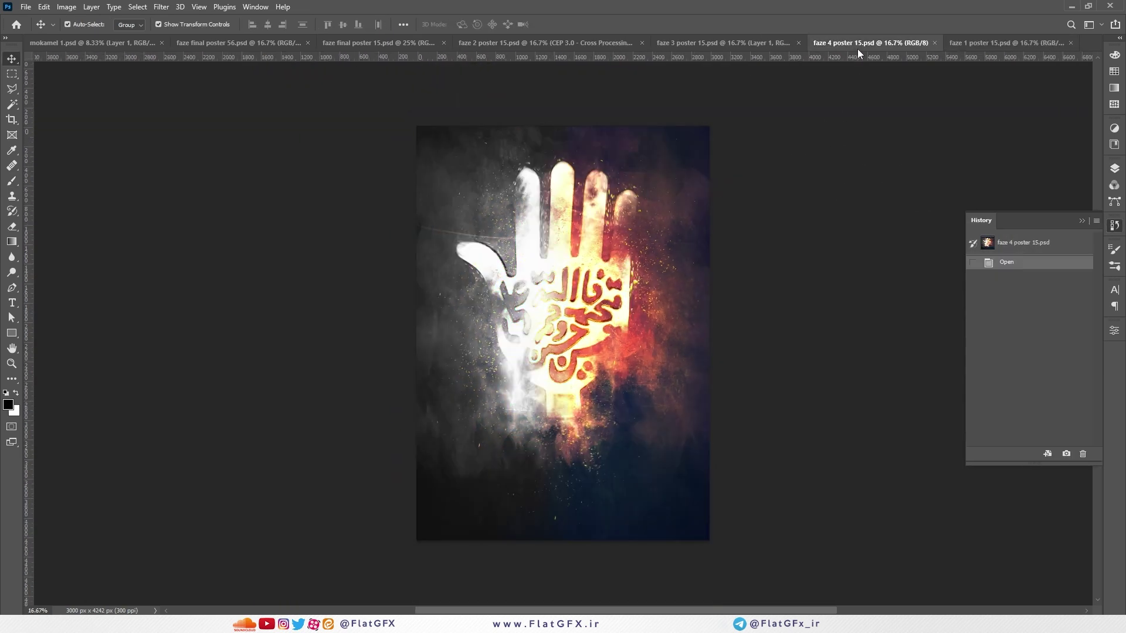
pyautogui.click(1115, 169)
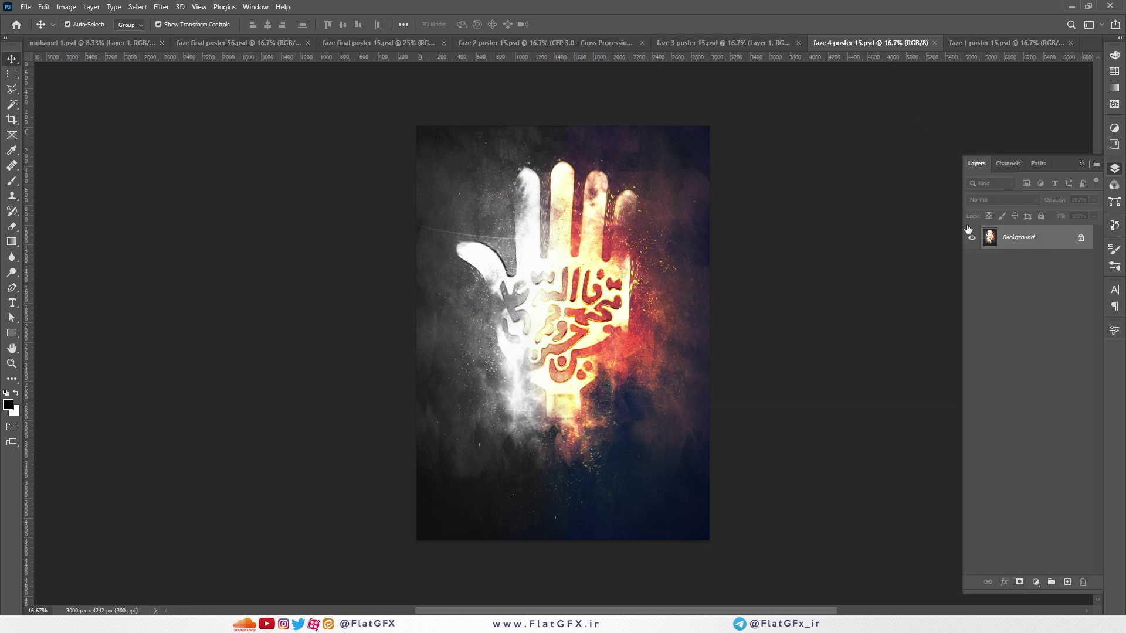
pyautogui.click(743, 42)
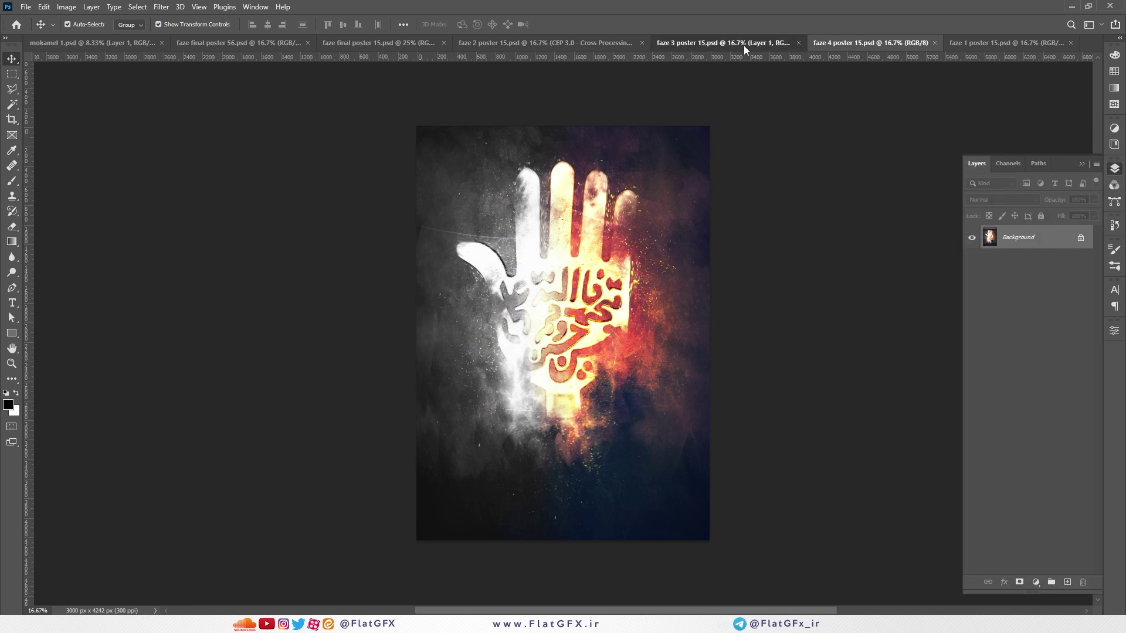
pyautogui.click(972, 237)
pyautogui.click(972, 238)
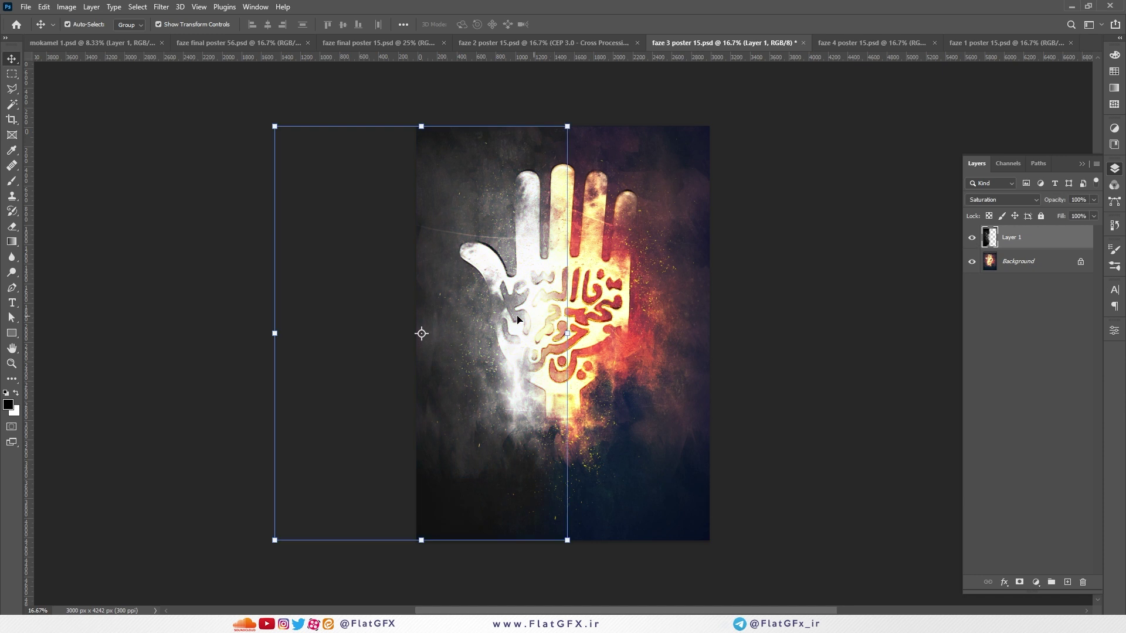
# Set the blend mode of Layer 1 to Normal to expose its smoke texture, and shift the layer slightly left
pyautogui.click(992, 205)
pyautogui.click(978, 467)
pyautogui.click(1003, 199)
pyautogui.click(978, 200)
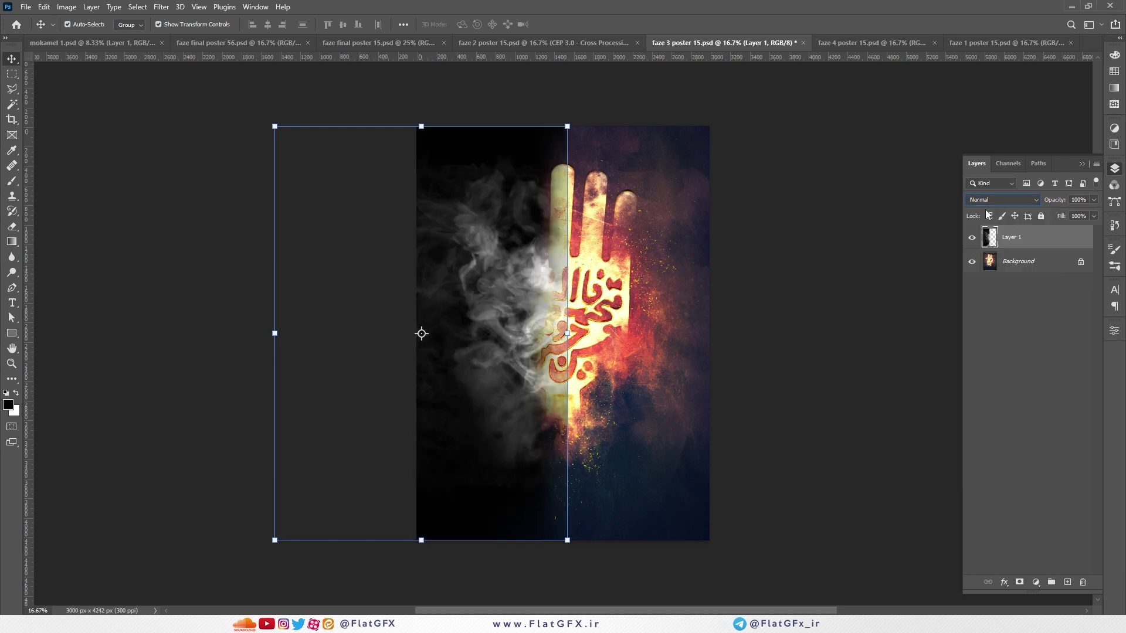
pyautogui.moveTo(555, 266); pyautogui.dragTo(516, 273)
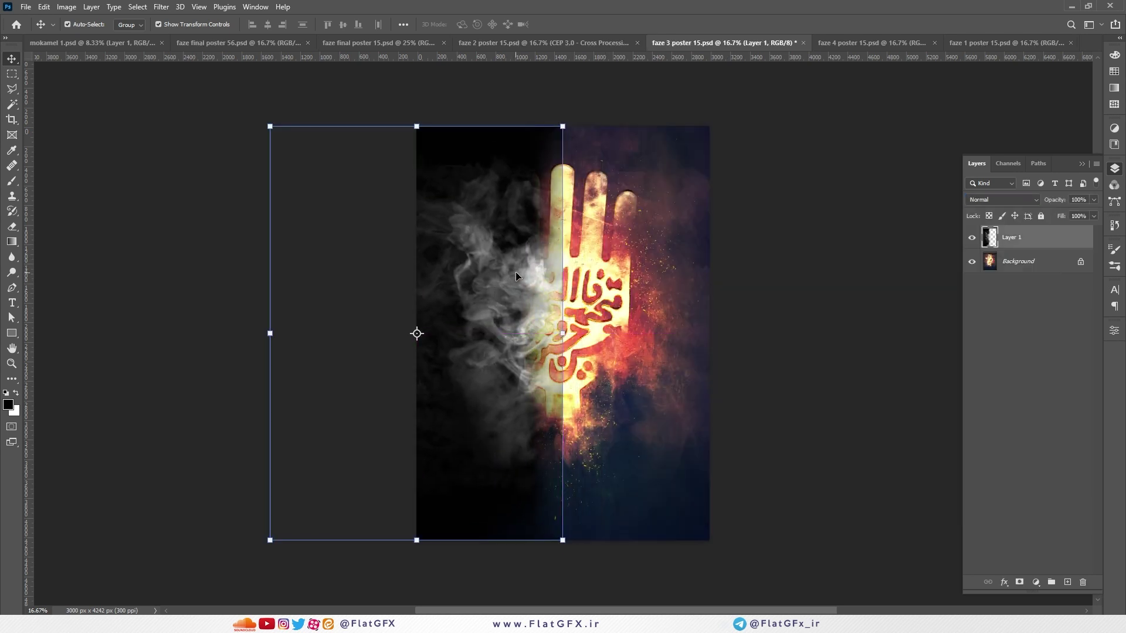
# Restore the desaturating blend mode of Layer 1, deselect the layer, and inspect the half-grey, half-fiery hand up close
pyautogui.click(1003, 199)
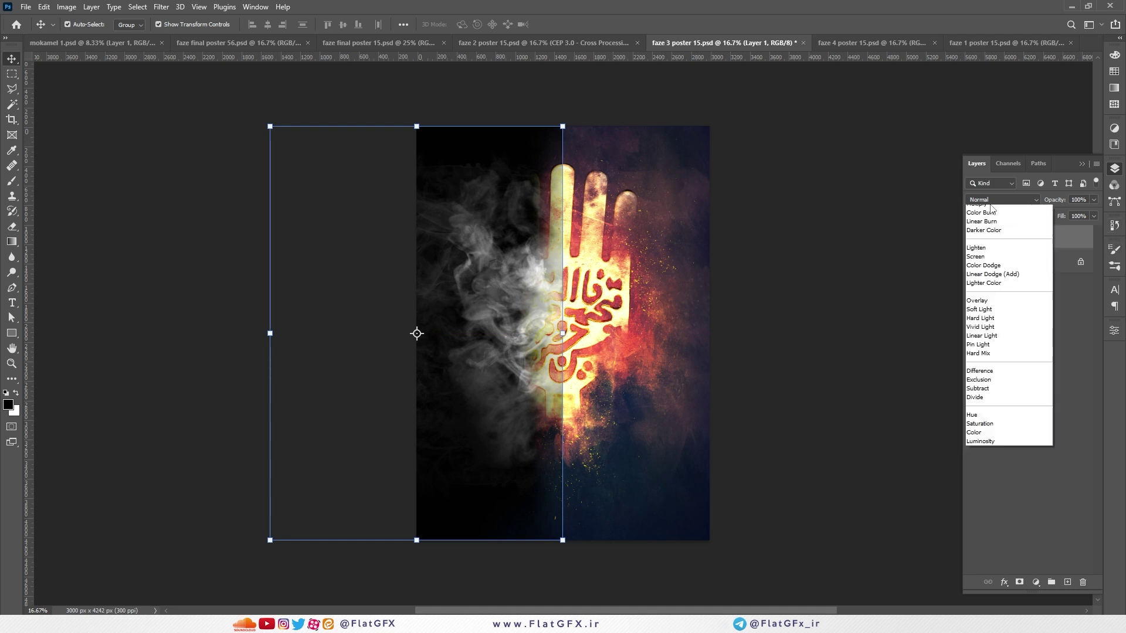
pyautogui.click(994, 465)
pyautogui.click(812, 320)
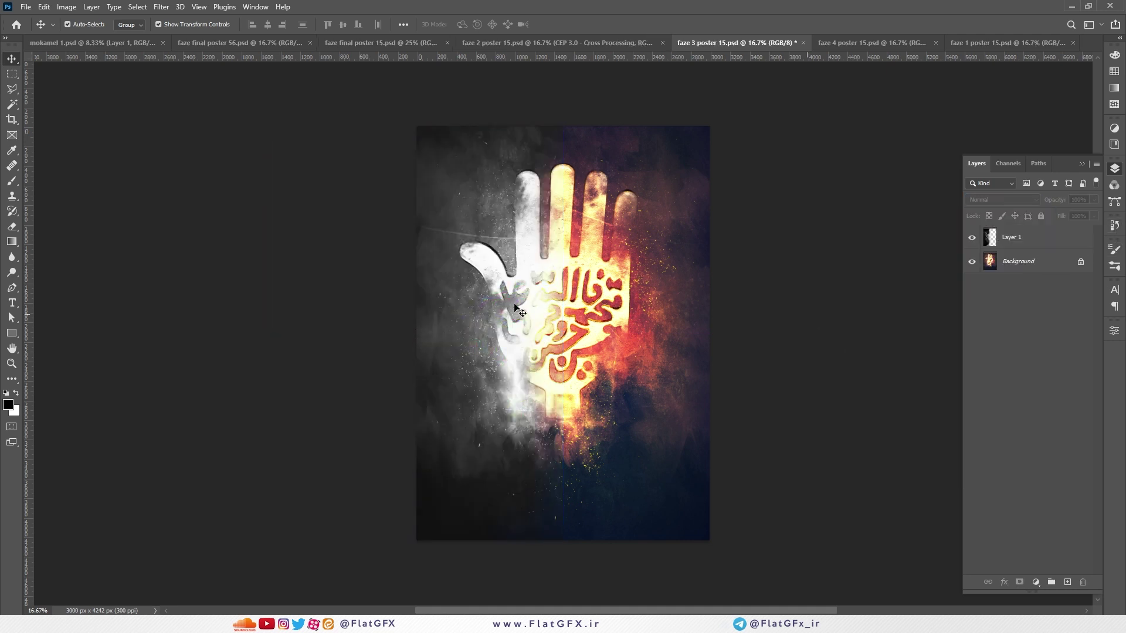
pyautogui.scroll(3, 521, 311)
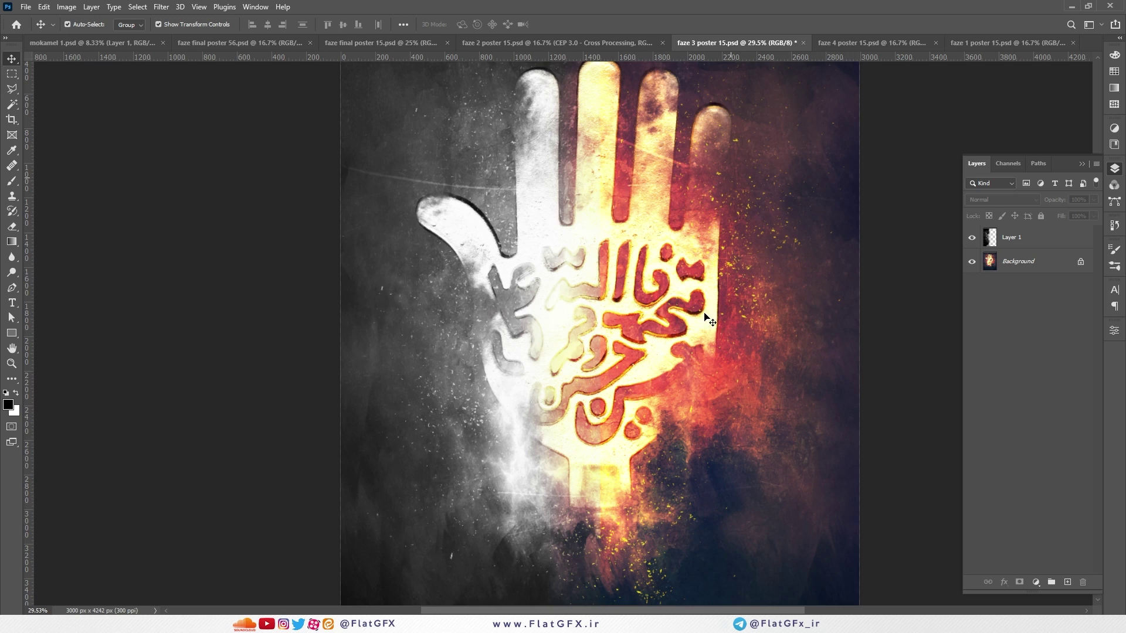
pyautogui.scroll(-2, 709, 320)
# Switch to faze 2 poster 15.psd and toggle the CEP 3.0 - Cross Processing layer off and on to compare the colours
pyautogui.click(595, 43)
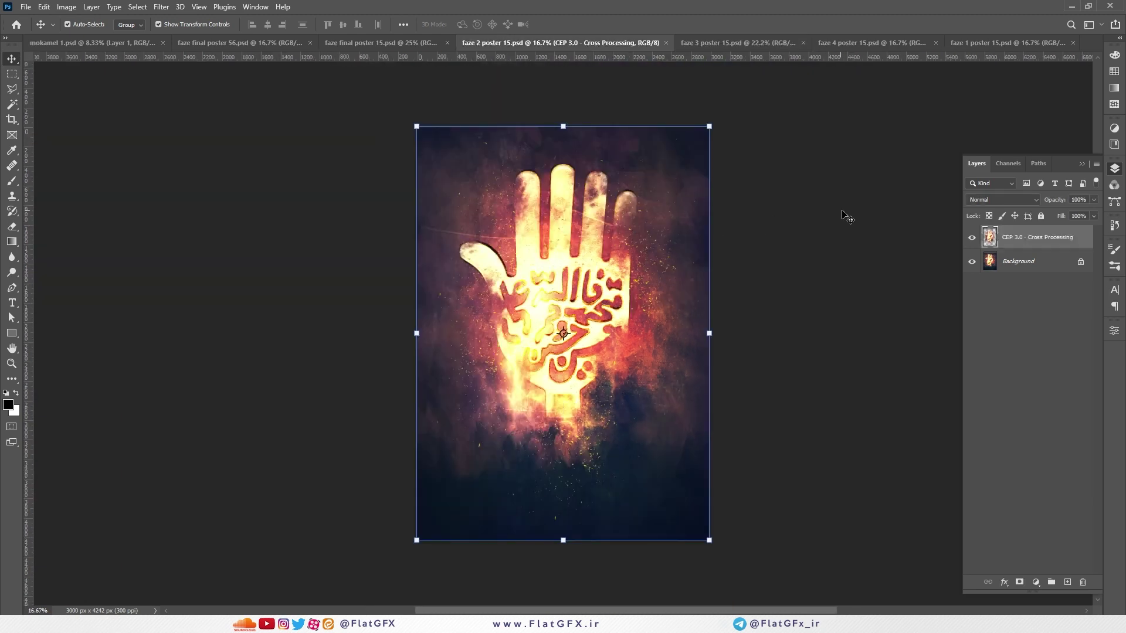
pyautogui.click(976, 238)
pyautogui.click(976, 238)
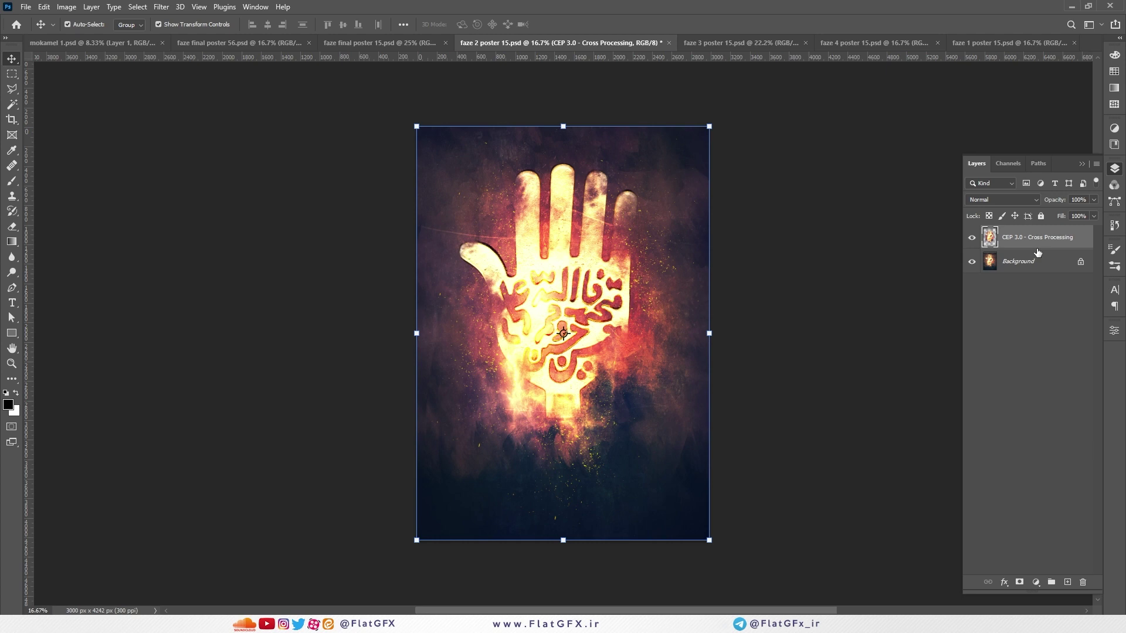
# Switch to faze final poster 15.psd and examine the hand's distorted edges, calligraphy and scattered particles up close
pyautogui.click(369, 44)
pyautogui.scroll(-1, 817, 302)
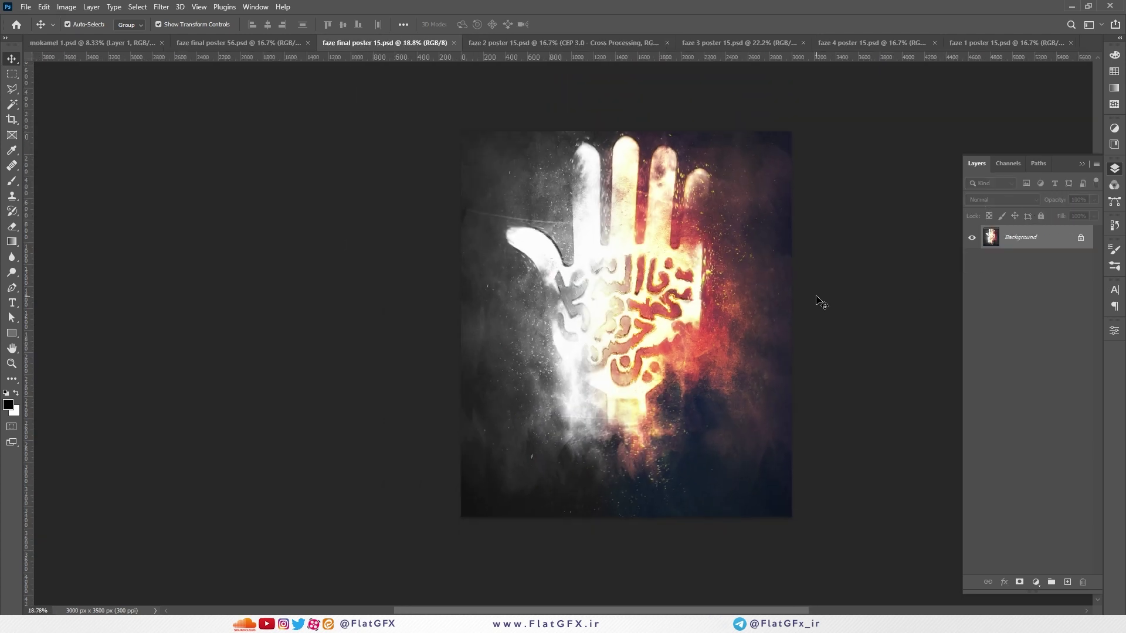
pyautogui.scroll(6, 712, 249)
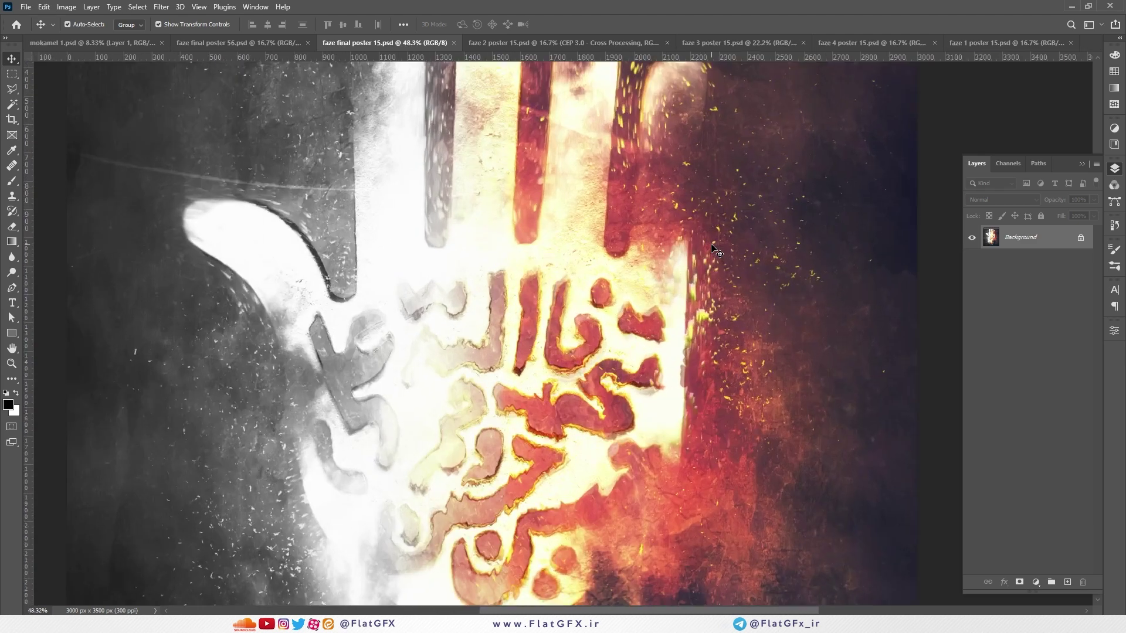
pyautogui.scroll(1, 713, 249)
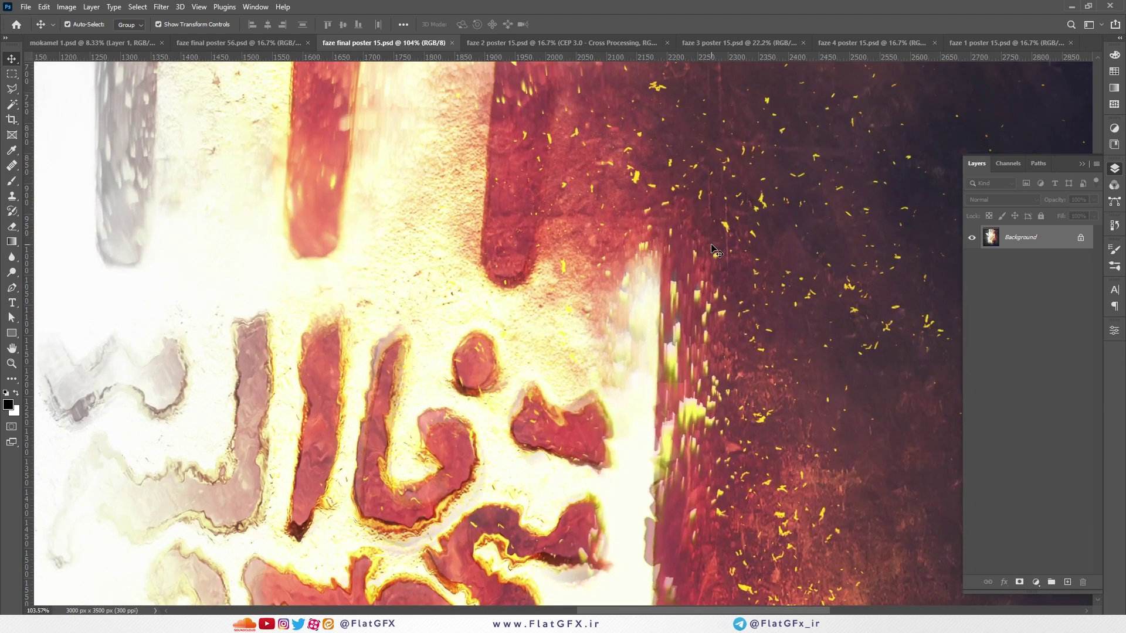
pyautogui.scroll(-3, 712, 249)
pyautogui.scroll(3, 604, 411)
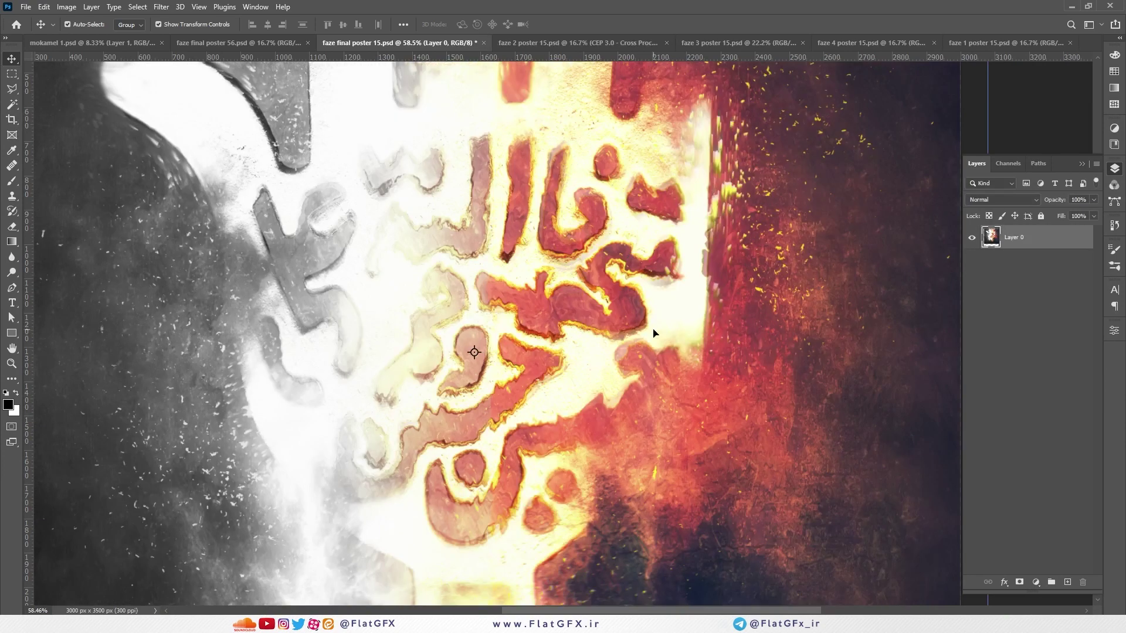
pyautogui.scroll(-3, 654, 334)
pyautogui.moveTo(594, 286); pyautogui.dragTo(617, 216)
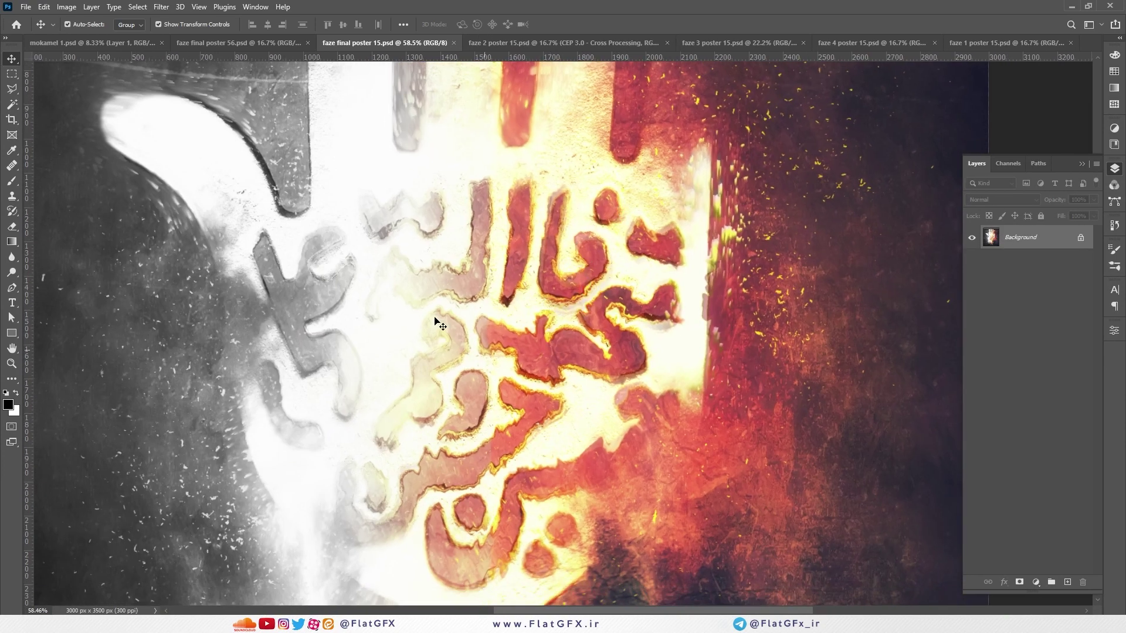
# Show the list of Distort filters and close it without applying one
pyautogui.click(169, 9)
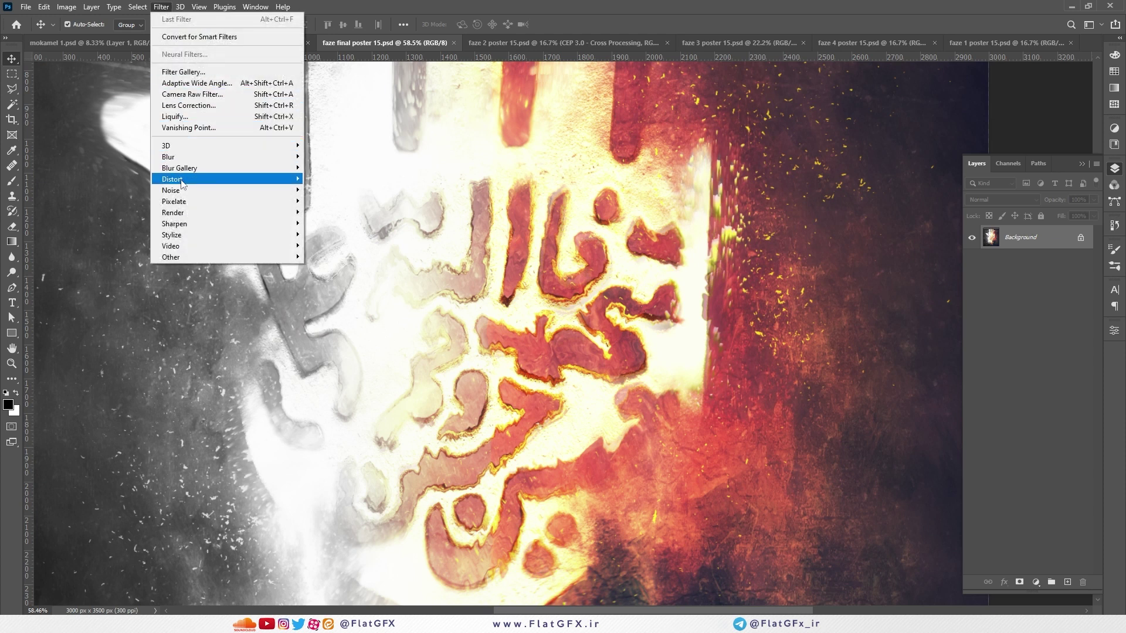
pyautogui.moveTo(187, 178)
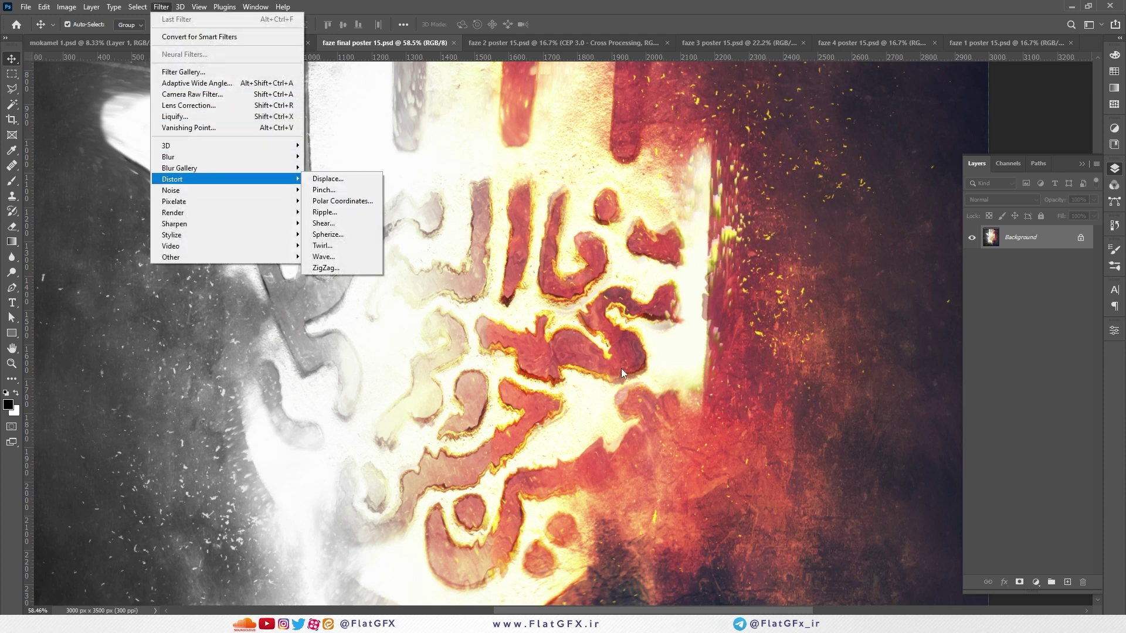
pyautogui.click(667, 296)
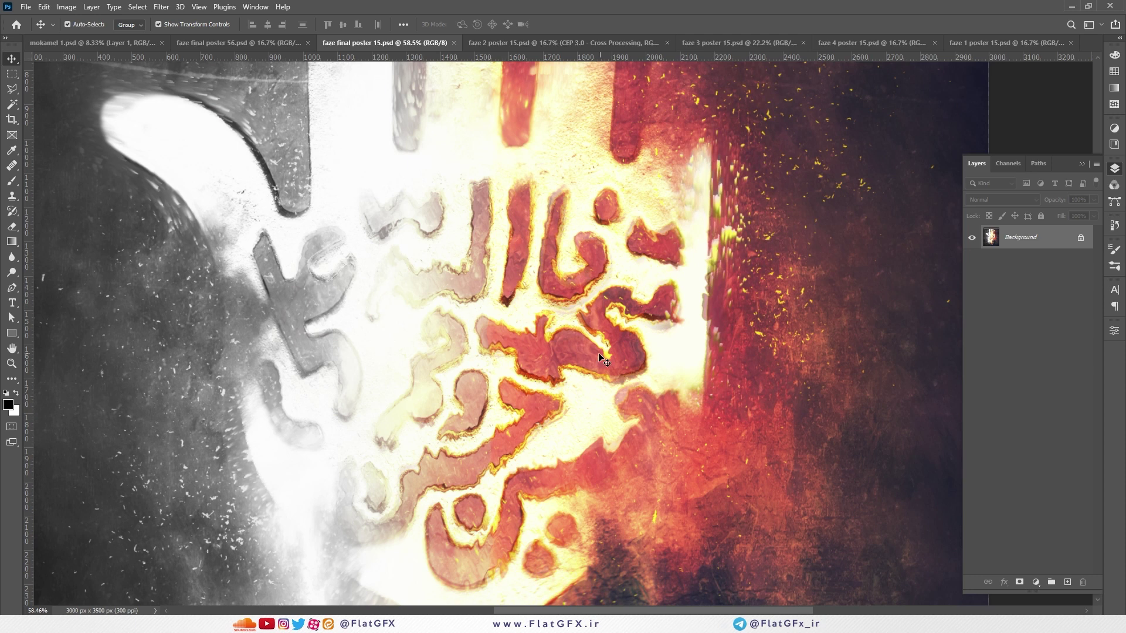
# Examine the wrist, the calligraphy and the particle streaks between the fingers of the final poster
pyautogui.scroll(-5, 776, 321)
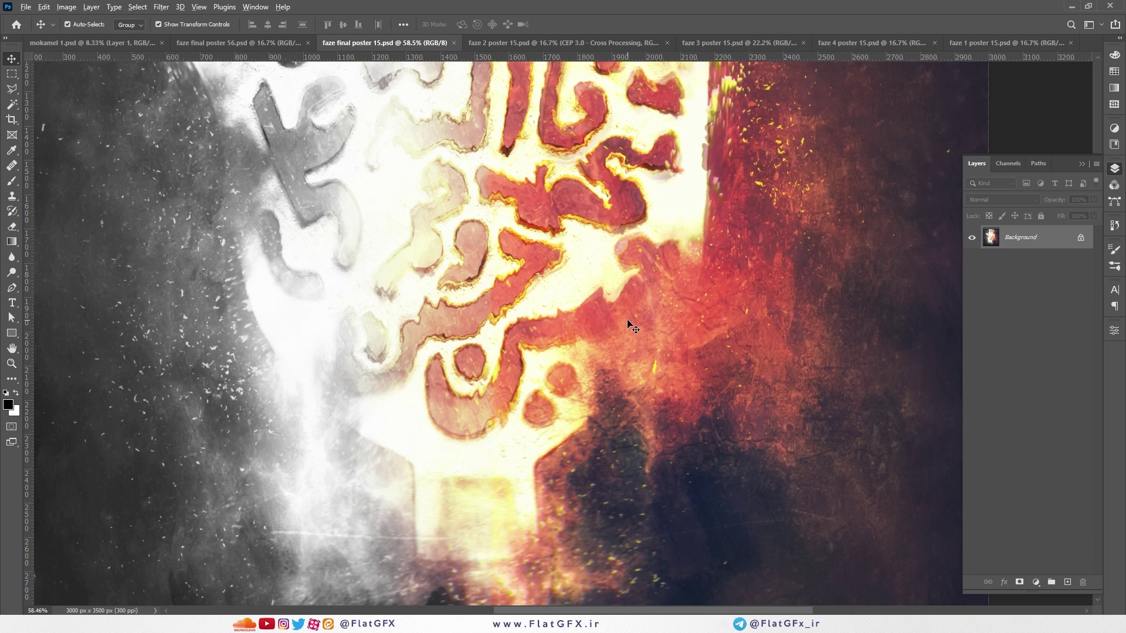
pyautogui.scroll(-3, 632, 326)
pyautogui.scroll(4, 696, 296)
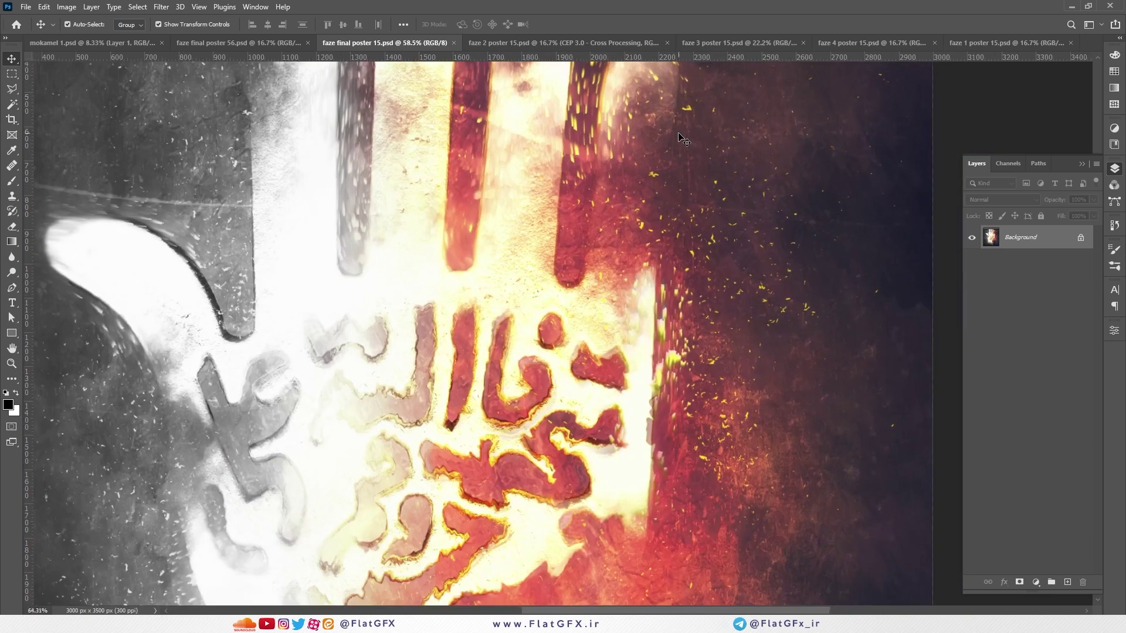
pyautogui.scroll(1, 683, 139)
pyautogui.scroll(2, 582, 235)
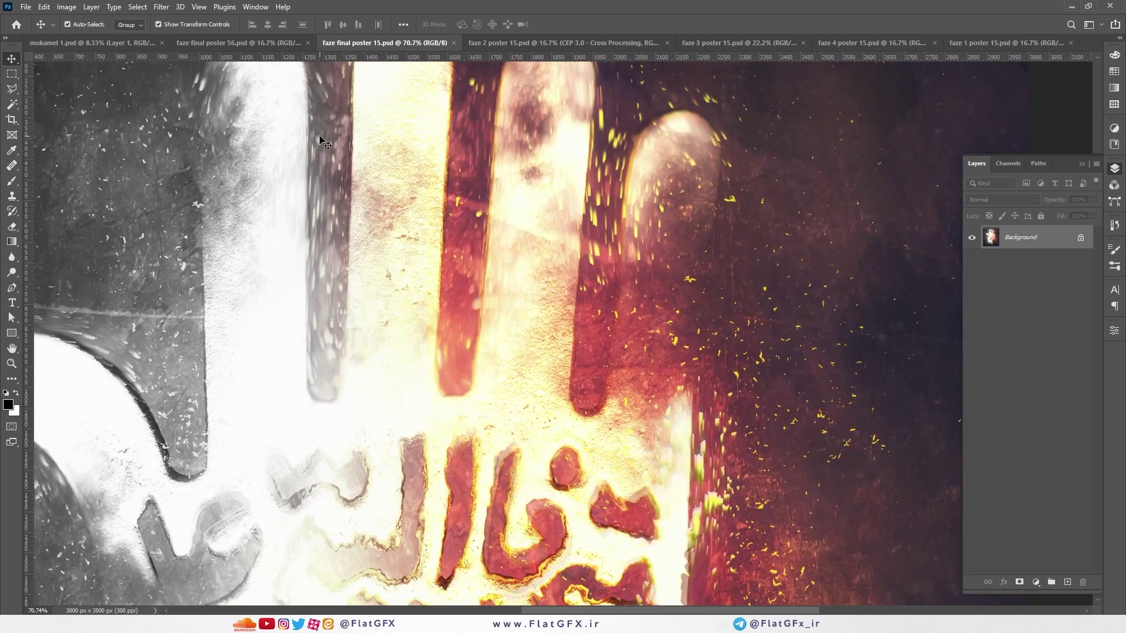
# Switch to File Explorer, open the poster 1 folder inside islamic poster and load its three PSD files into Photoshop
pyautogui.scroll(-7, 324, 142)
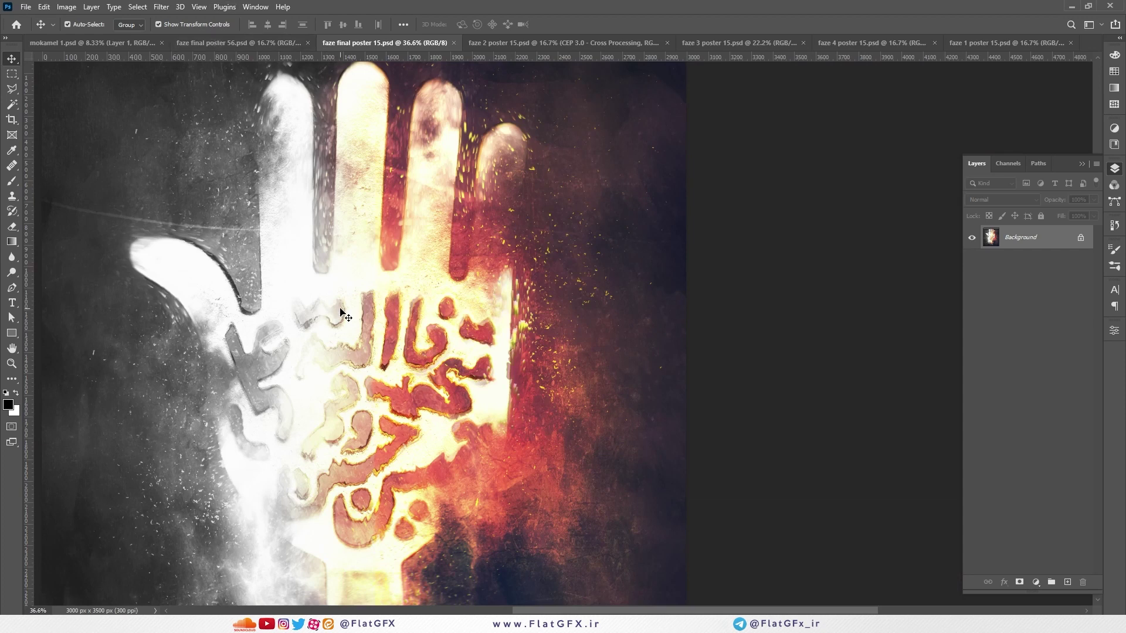
pyautogui.moveTo(152, 624)
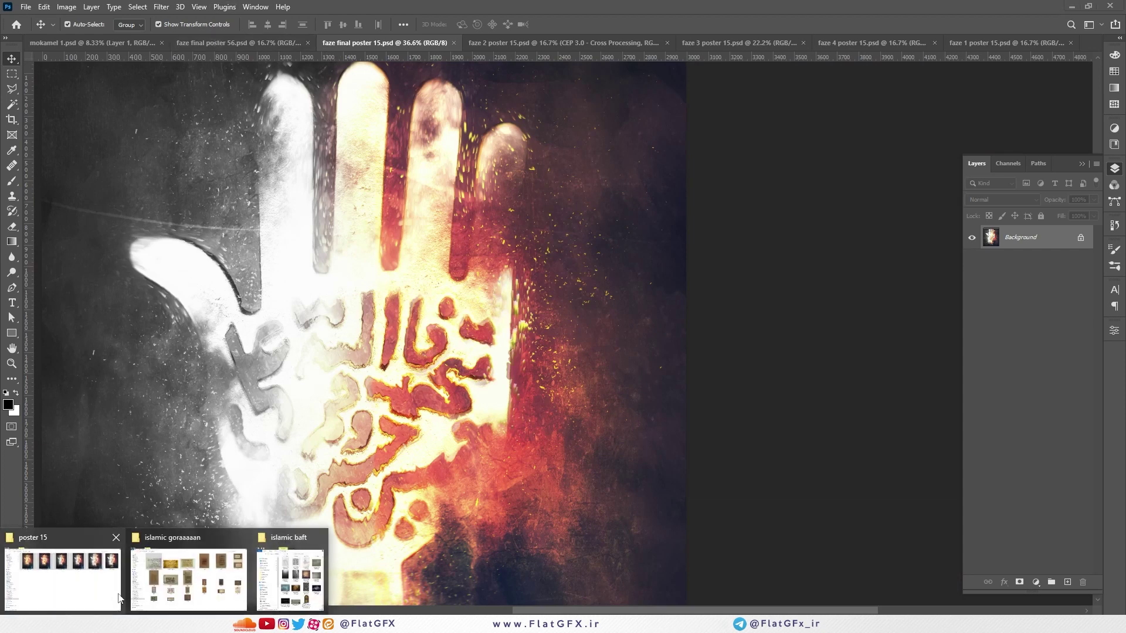
pyautogui.click(82, 585)
pyautogui.hotkey('alt', 'Up')
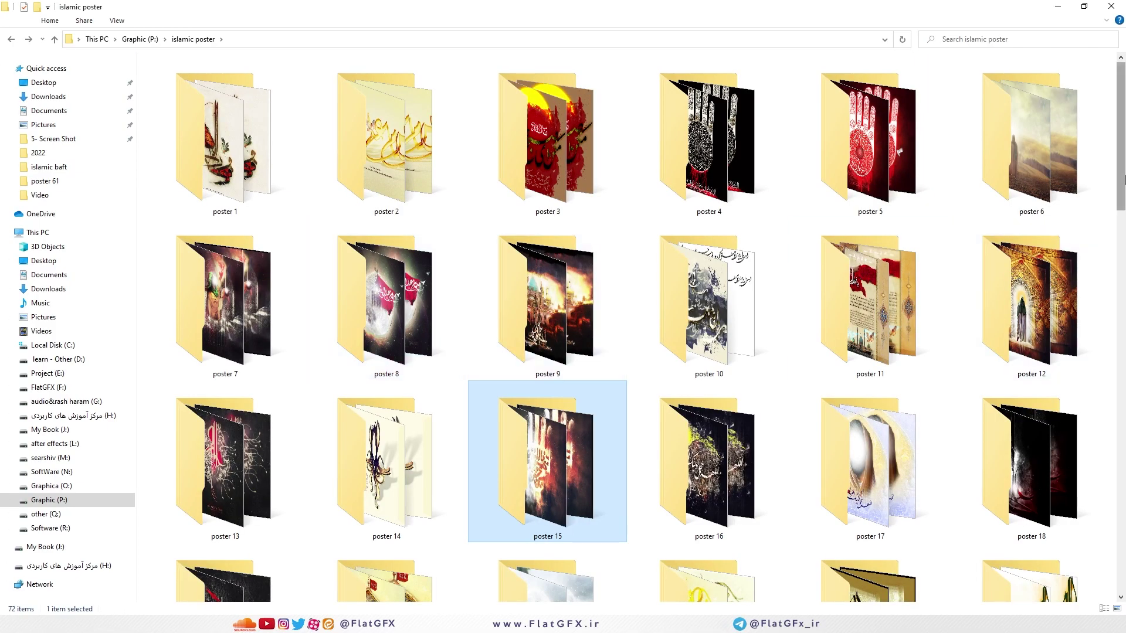
pyautogui.doubleClick(226, 140)
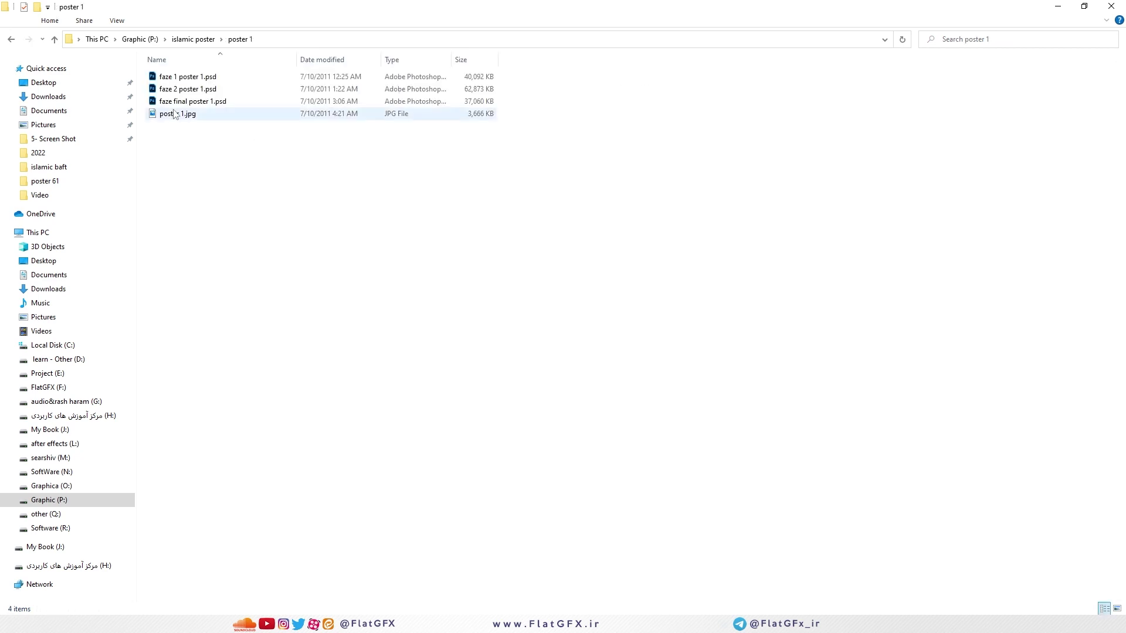
pyautogui.click(120, 24)
pyautogui.click(136, 38)
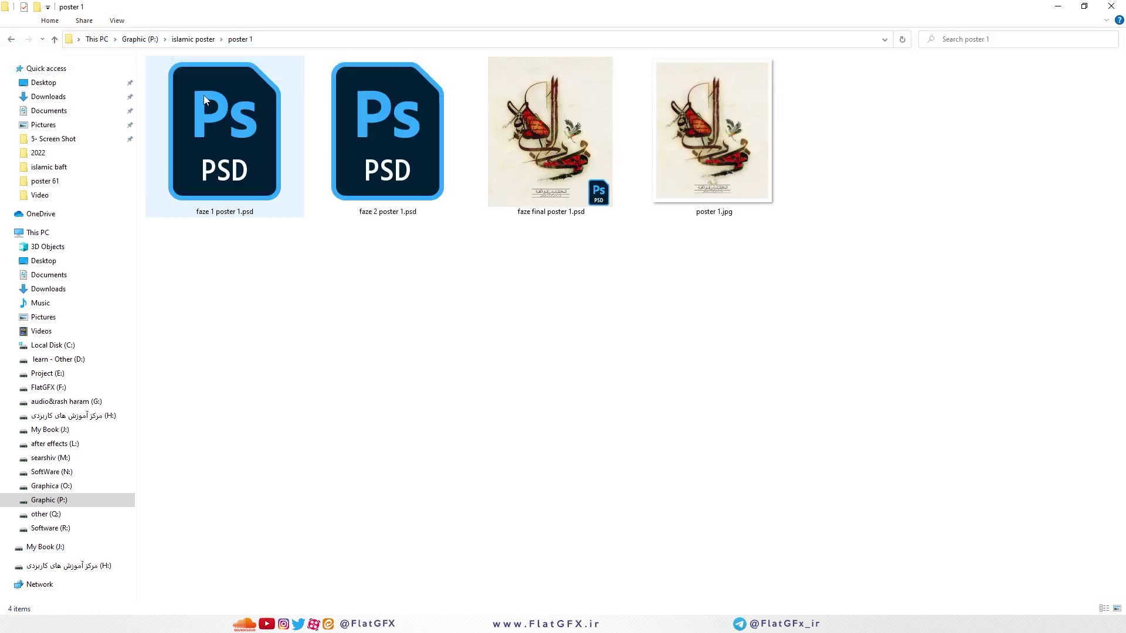
pyautogui.moveTo(234, 163); pyautogui.dragTo(1089, 38)
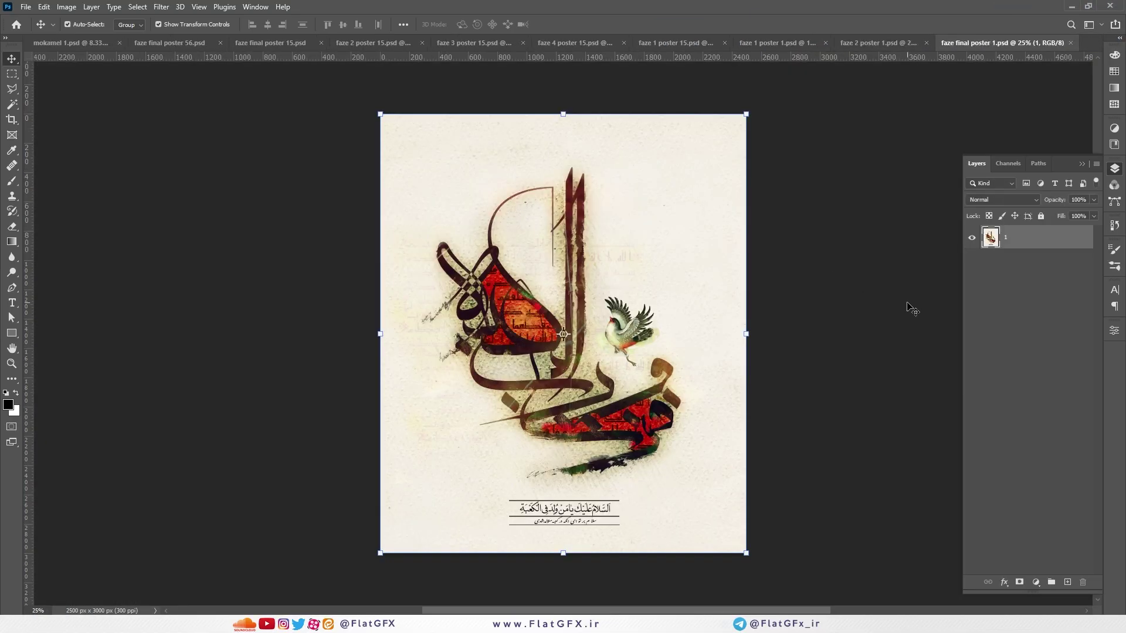
# Compare the faze 1, faze 2 and final files of poster 1, toggling Layer 1 off and on in faze 2
pyautogui.click(756, 43)
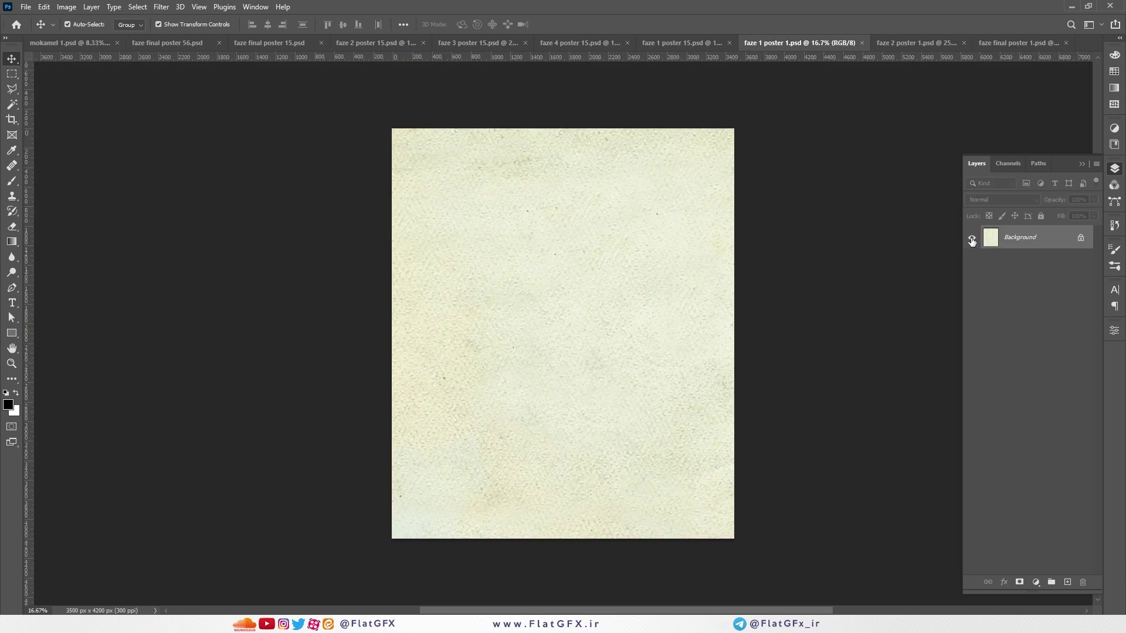
pyautogui.click(930, 42)
pyautogui.scroll(1, 734, 317)
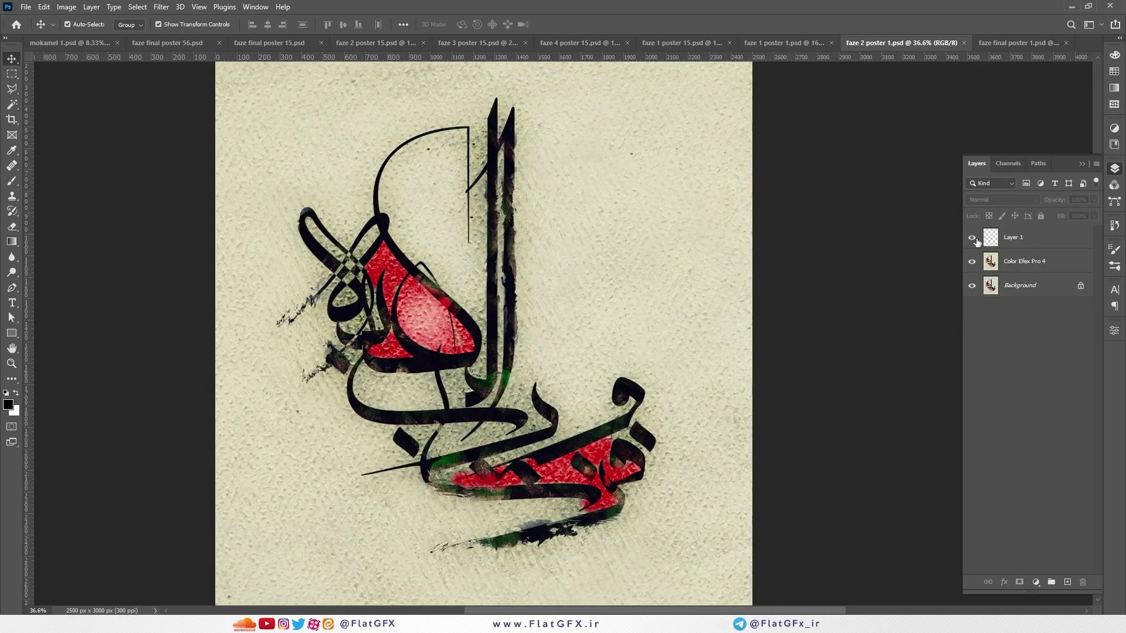
pyautogui.click(1001, 44)
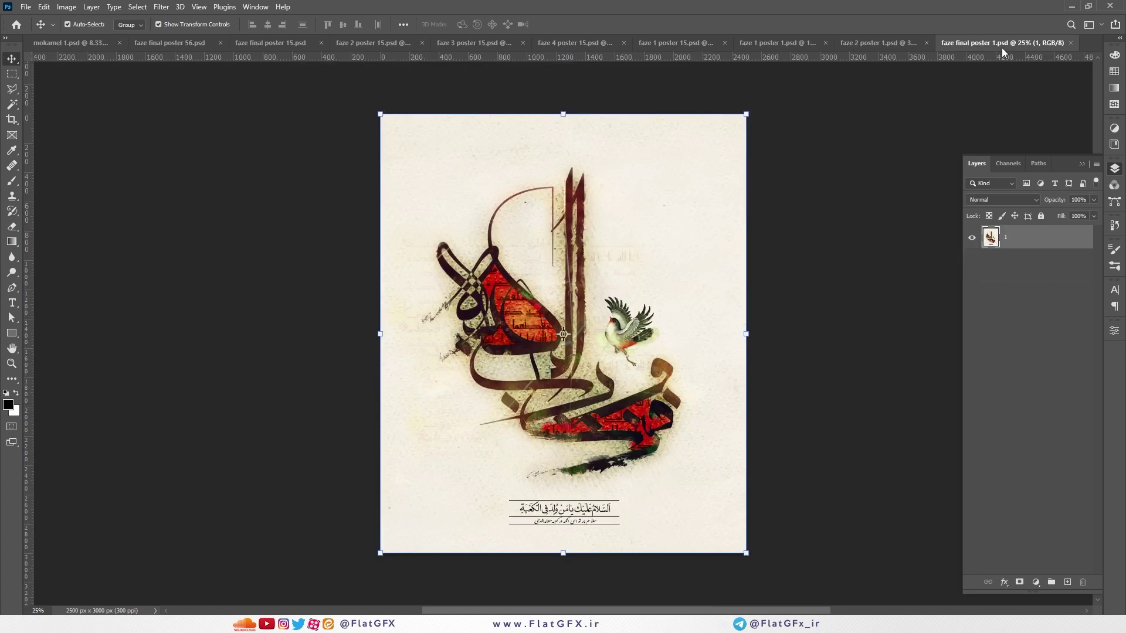
pyautogui.click(864, 44)
pyautogui.click(971, 238)
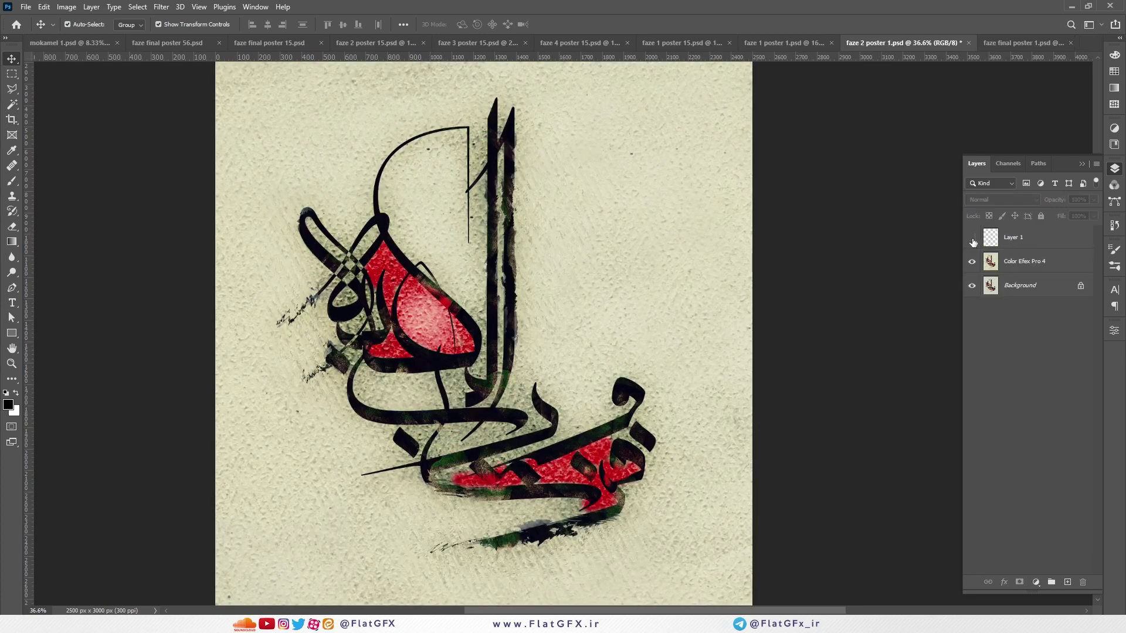
pyautogui.scroll(2, 508, 383)
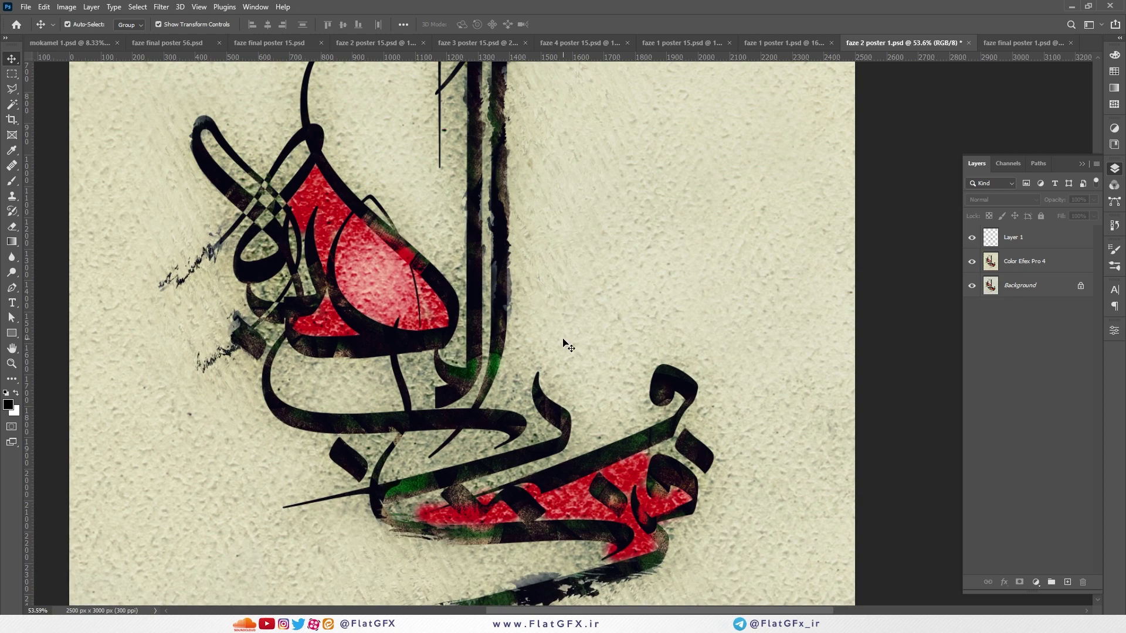
# Switch to Chrome, search for "moalla" in a new tab and open the moallaa.ir calligraphy site
pyautogui.hotkey('alt', 'Tab')
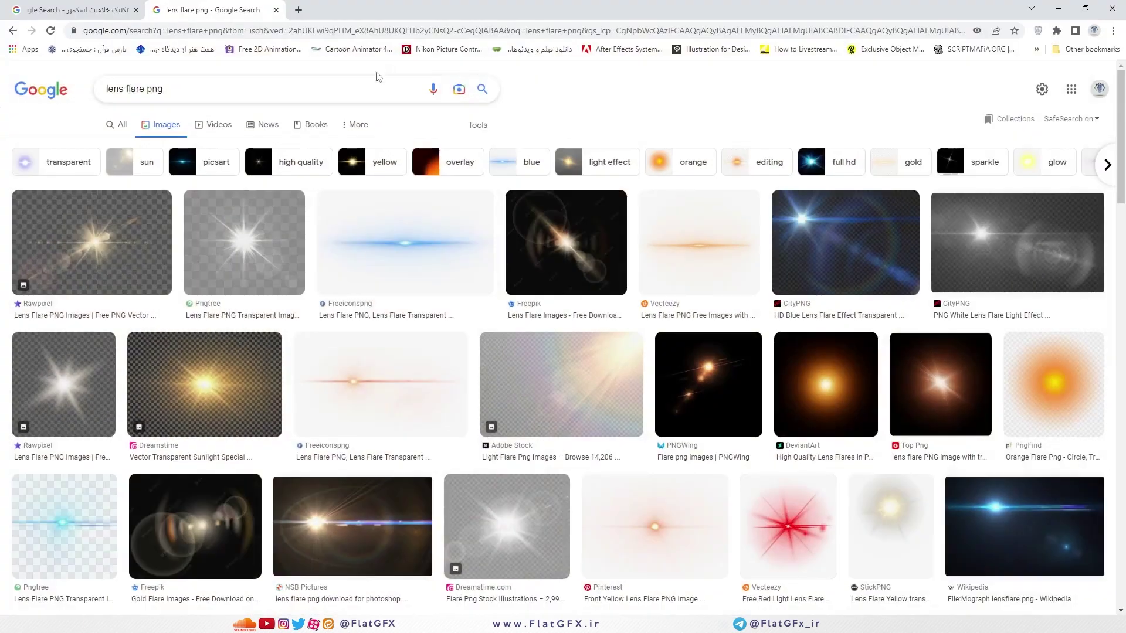
pyautogui.click(300, 14)
pyautogui.write(',oall')
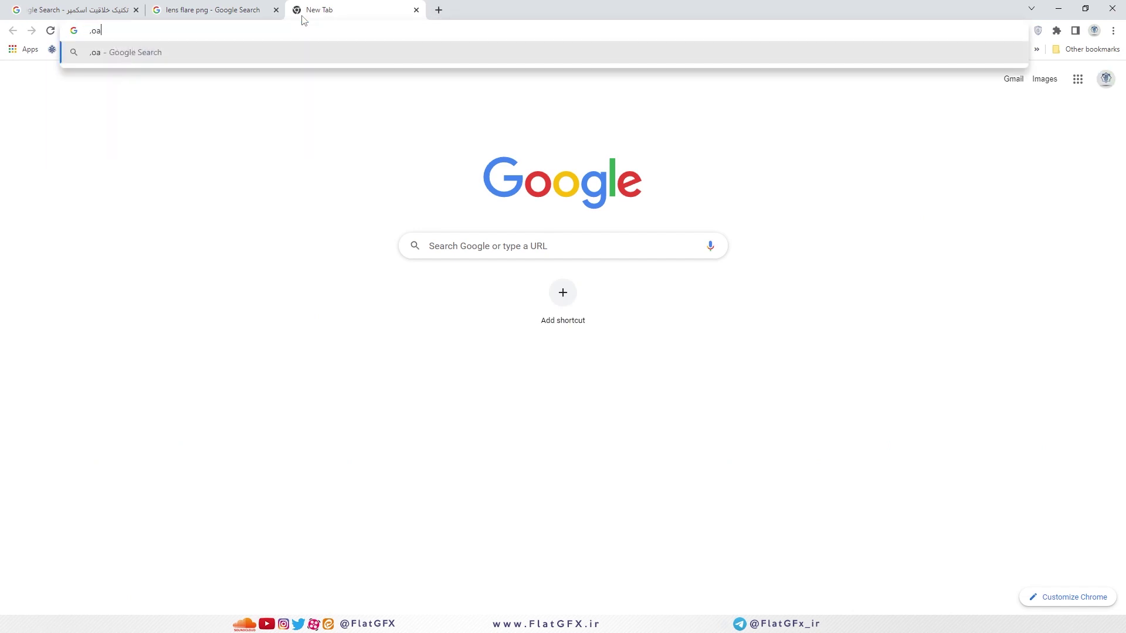
pyautogui.press('BackSpace')
pyautogui.press('BackSpace')
pyautogui.press('BackSpace')
pyautogui.press('BackSpace')
pyautogui.press('BackSpace')
pyautogui.write('moall')
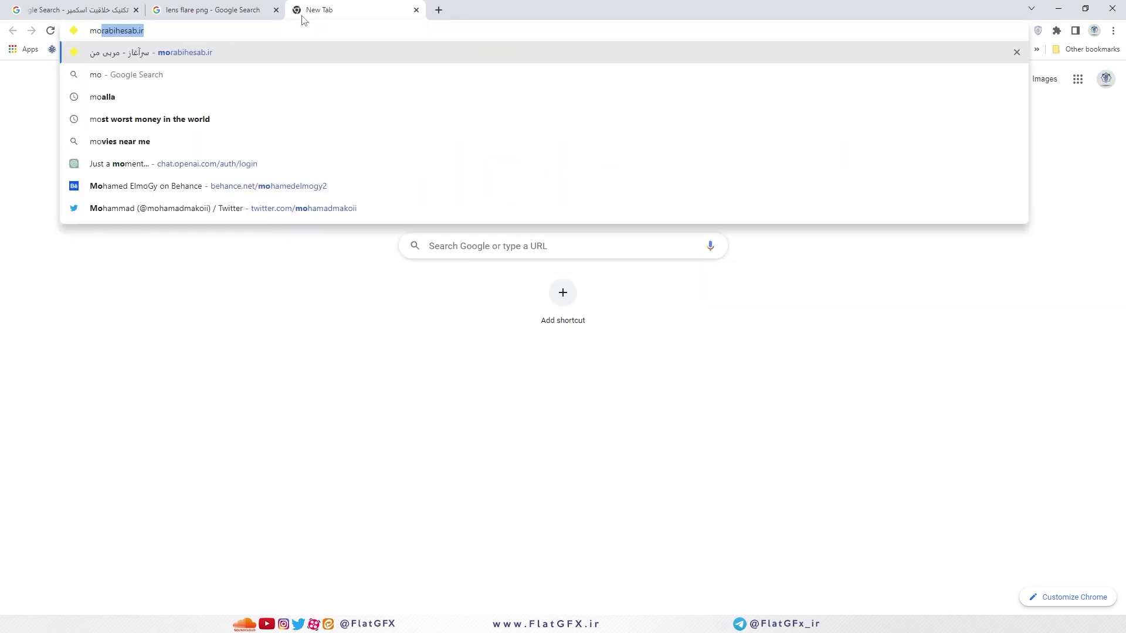
pyautogui.write('a')
pyautogui.press('Return')
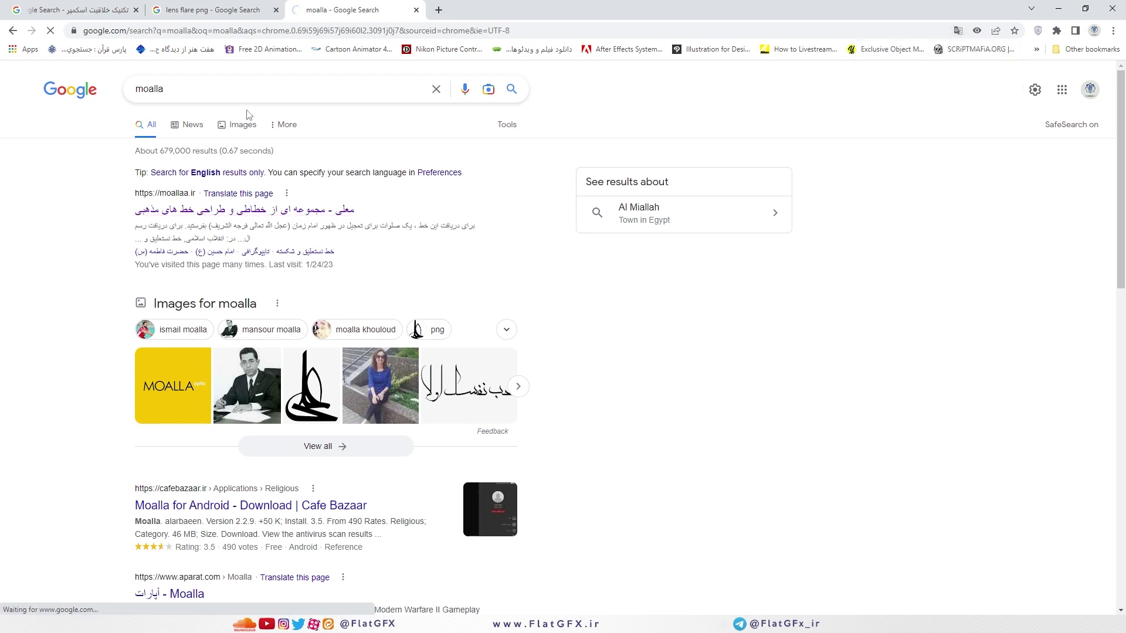
pyautogui.click(346, 210)
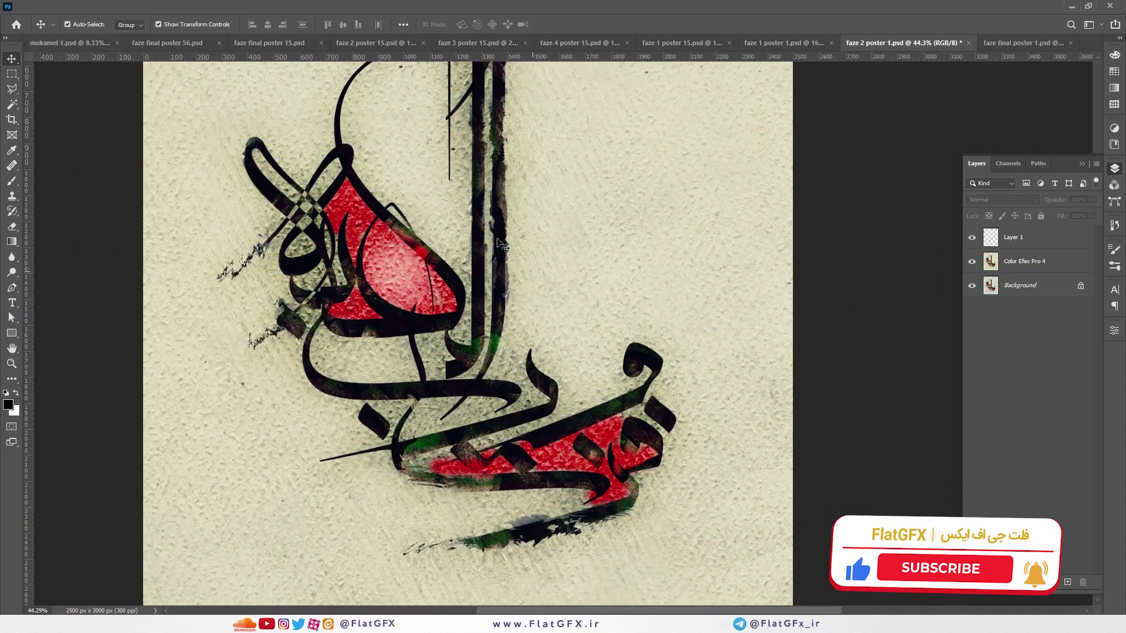
# Look over the moallaa.ir home page and open its الله جل جلاله subject category to browse the calligraphy
pyautogui.scroll(-2, 495, 242)
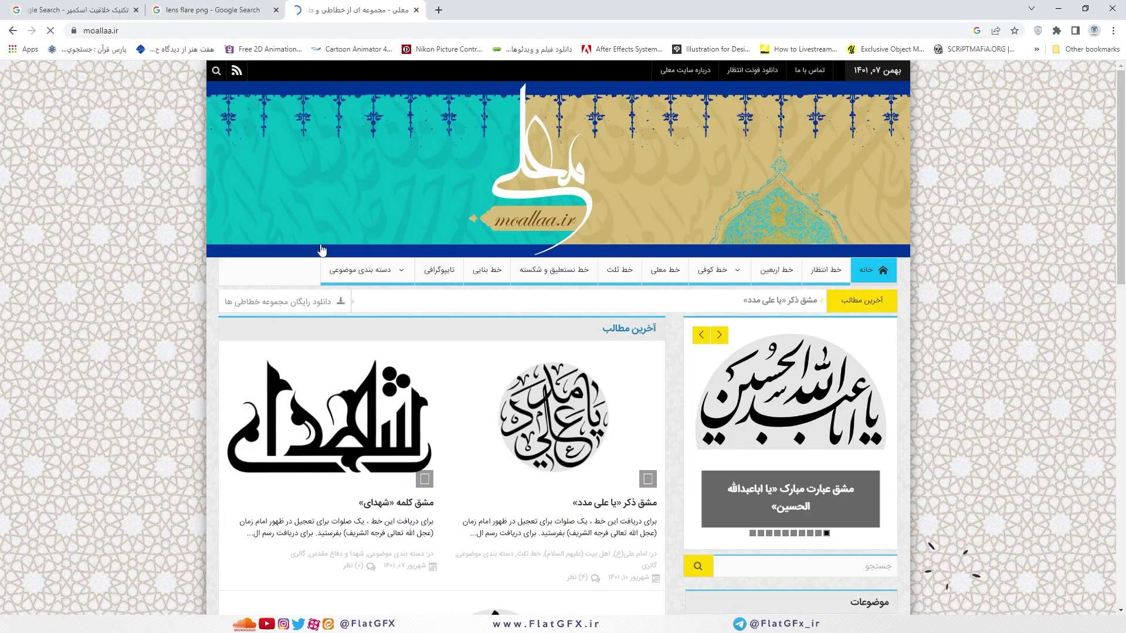
pyautogui.moveTo(314, 309)
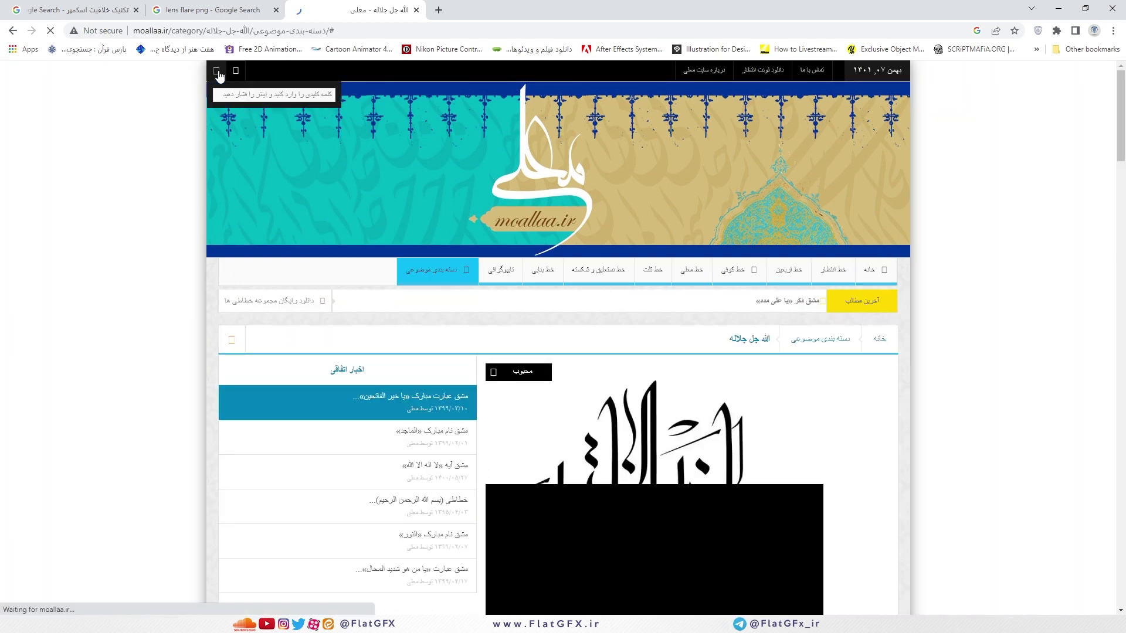
pyautogui.scroll(-9, 983, 379)
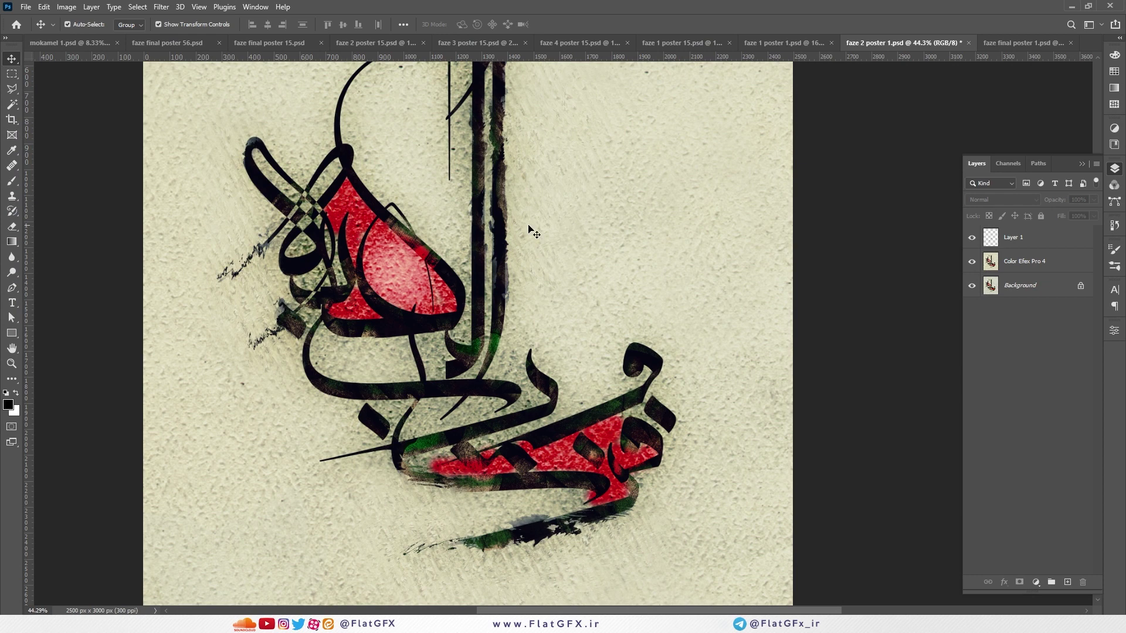
# Return to faze 2 poster 1.psd, add an empty layer on top, and select Color Efex Pro 4 to examine the calligraphy's rough edges
pyautogui.click(1068, 582)
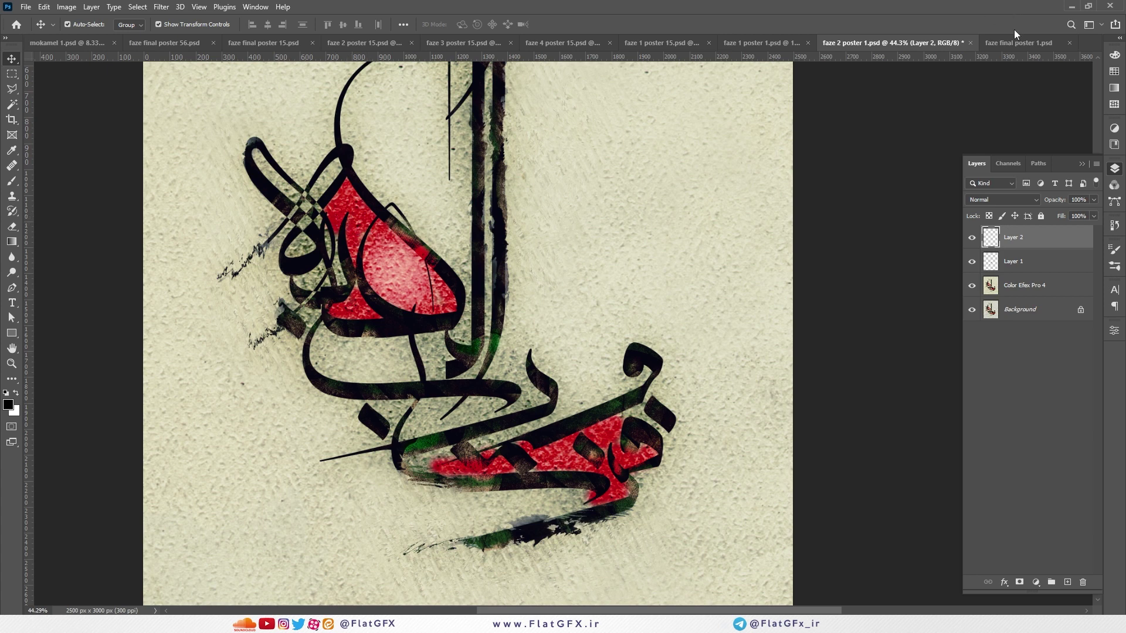
pyautogui.scroll(2, 633, 276)
pyautogui.click(497, 174)
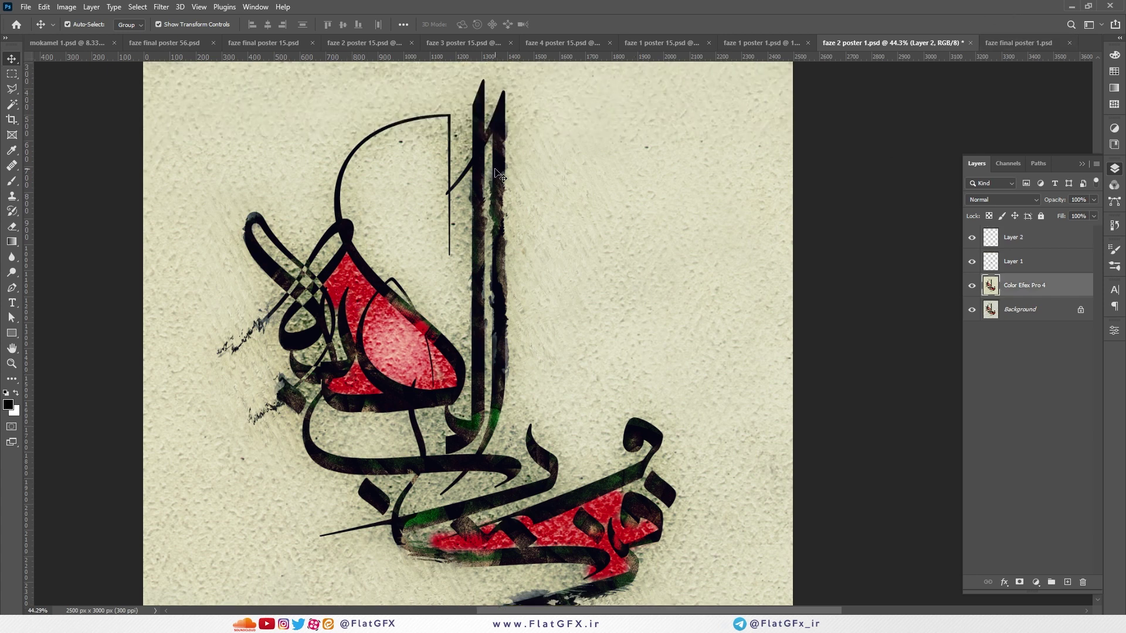
pyautogui.scroll(4, 458, 209)
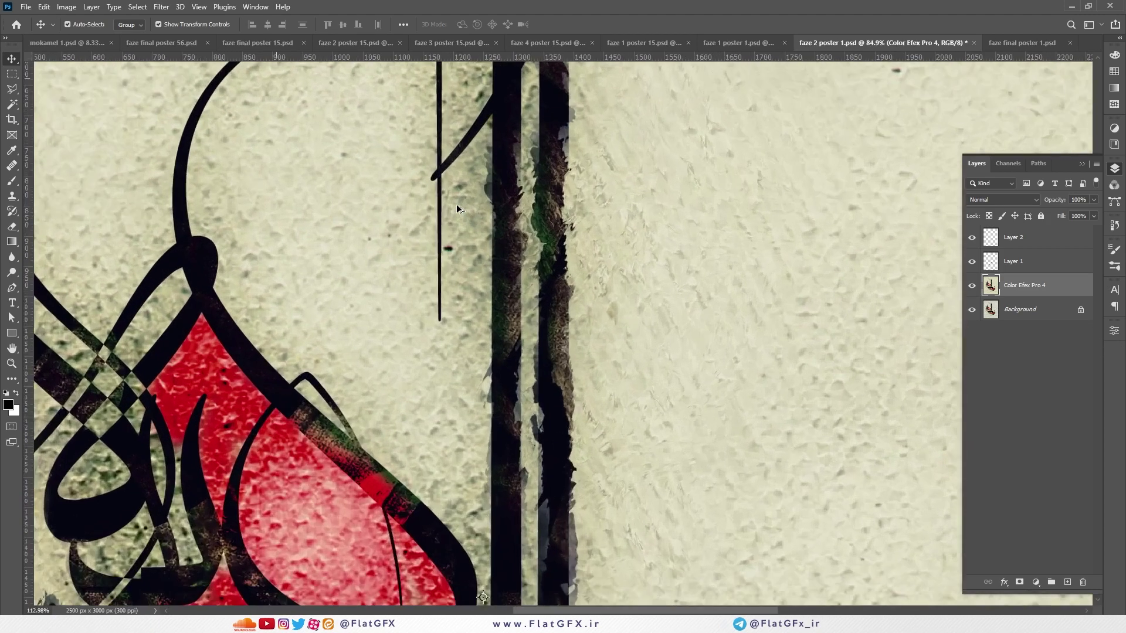
pyautogui.scroll(-3, 571, 192)
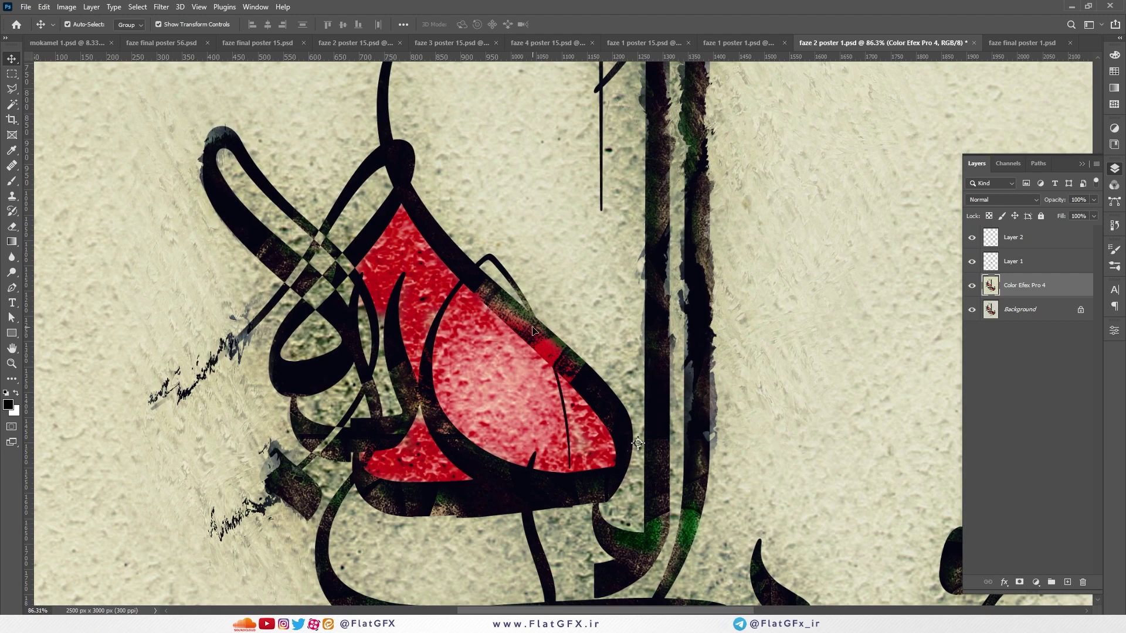
pyautogui.scroll(-2, 532, 331)
pyautogui.moveTo(532, 411); pyautogui.dragTo(622, 345)
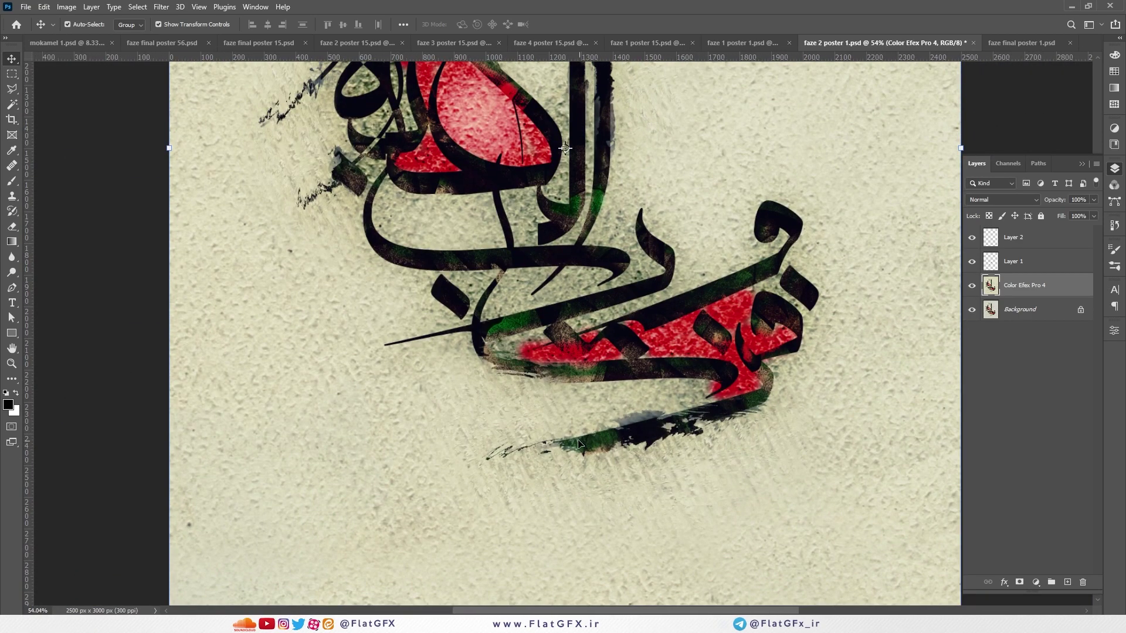
# Outline the calligraphy's lowest brush stroke with a Polygonal Lasso selection
pyautogui.click(12, 88)
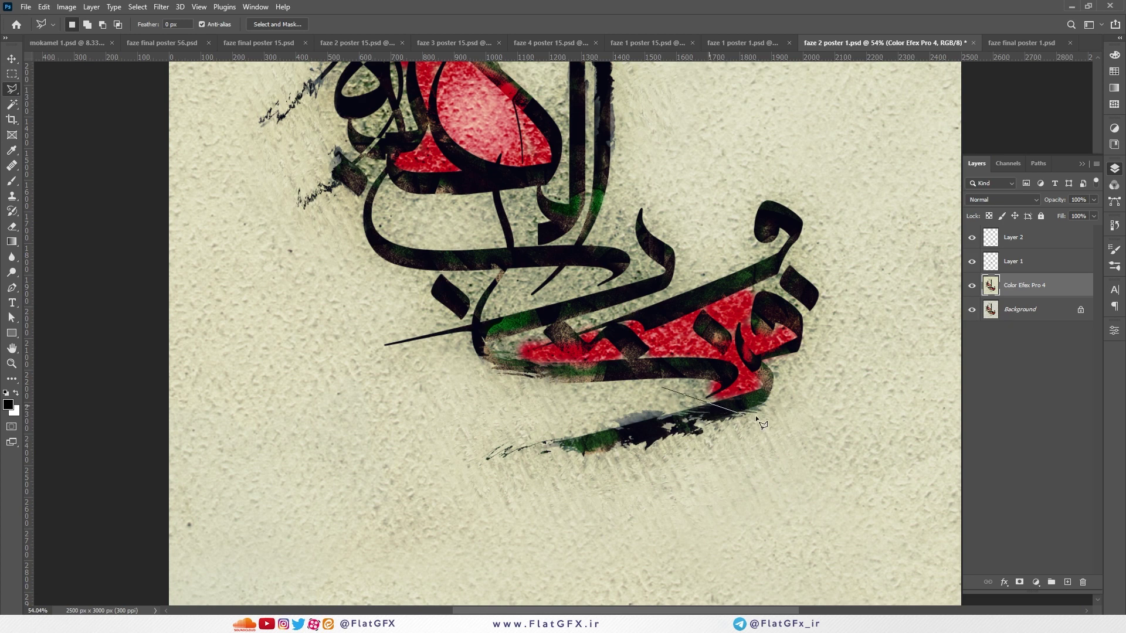
pyautogui.click(648, 486)
pyautogui.click(467, 482)
pyautogui.click(452, 436)
pyautogui.doubleClick(642, 415)
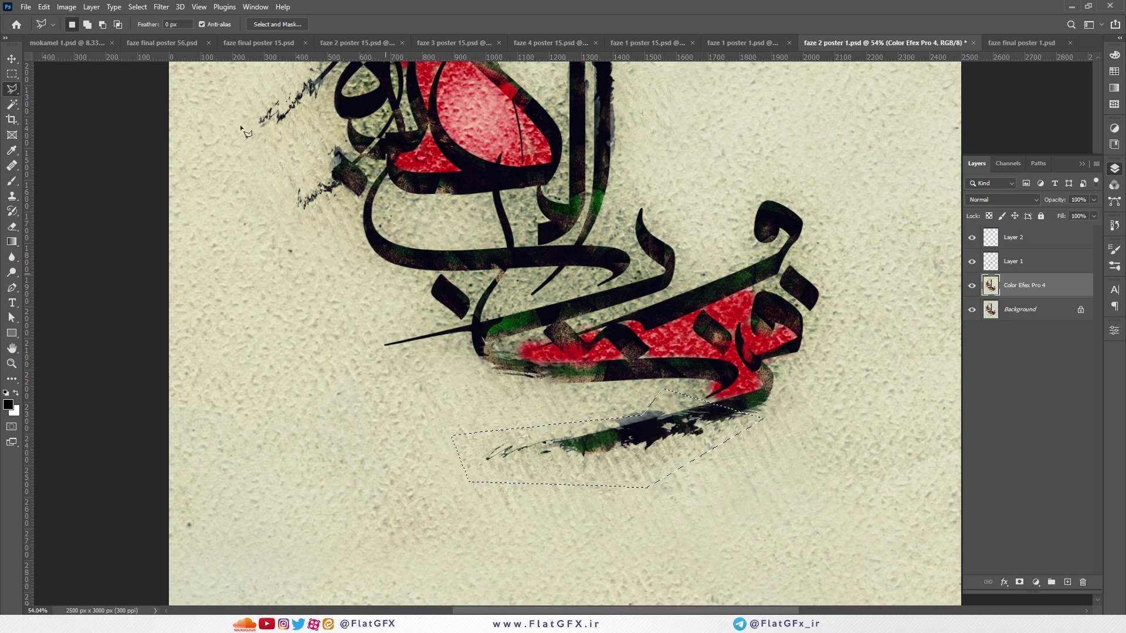
# Show the Distort filters for the selected brush stroke without applying one, and deselect the stroke
pyautogui.click(161, 7)
pyautogui.moveTo(190, 179)
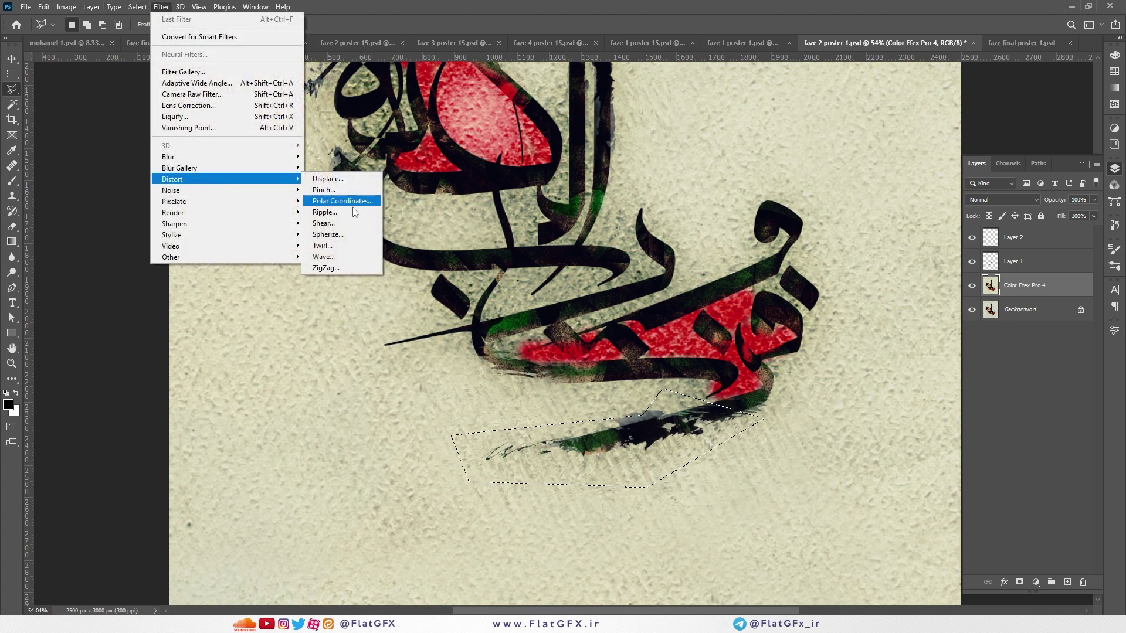
pyautogui.click(643, 436)
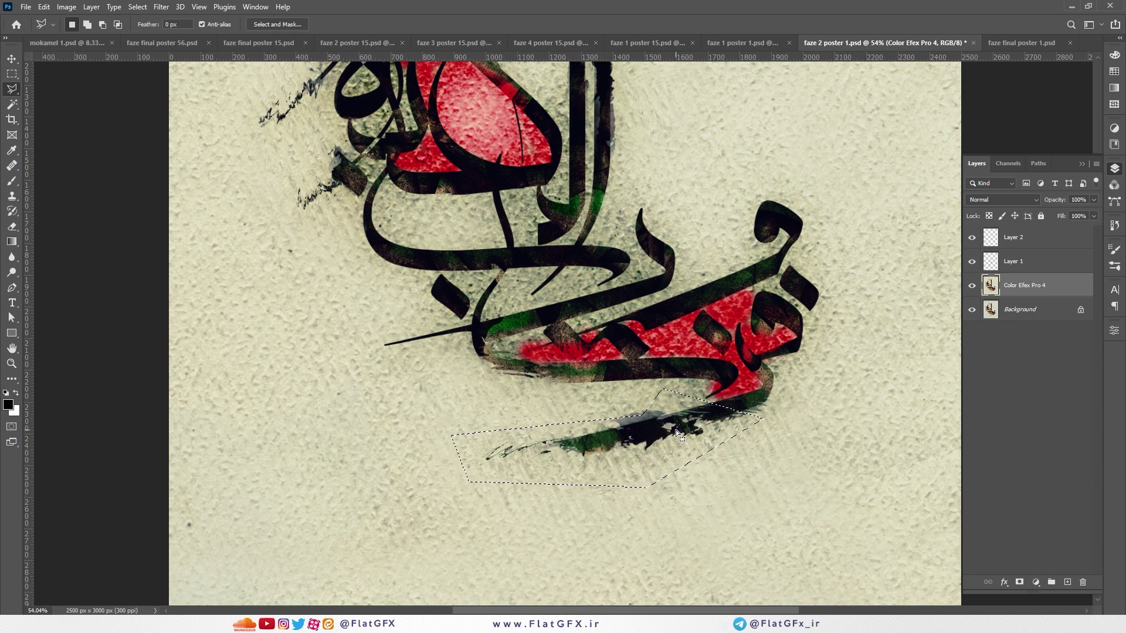
pyautogui.hotkey('ctrl', 'd')
# Switch to faze final poster 1.psd and examine the bird, the lower calligraphy and the caption up close
pyautogui.click(1021, 41)
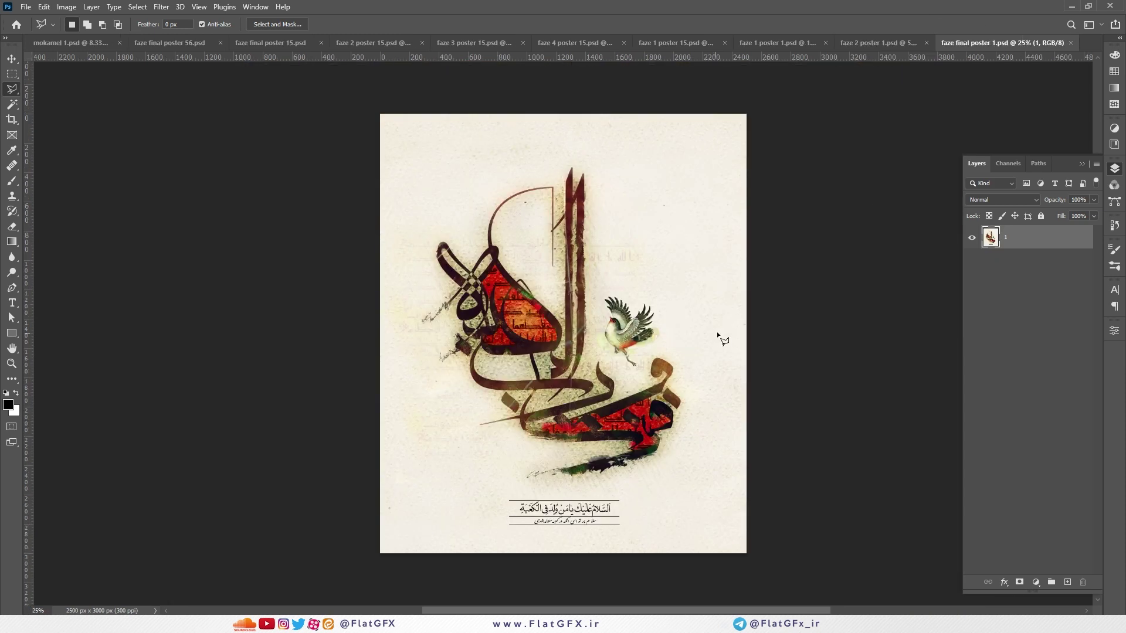
pyautogui.scroll(2, 718, 304)
pyautogui.press('v')
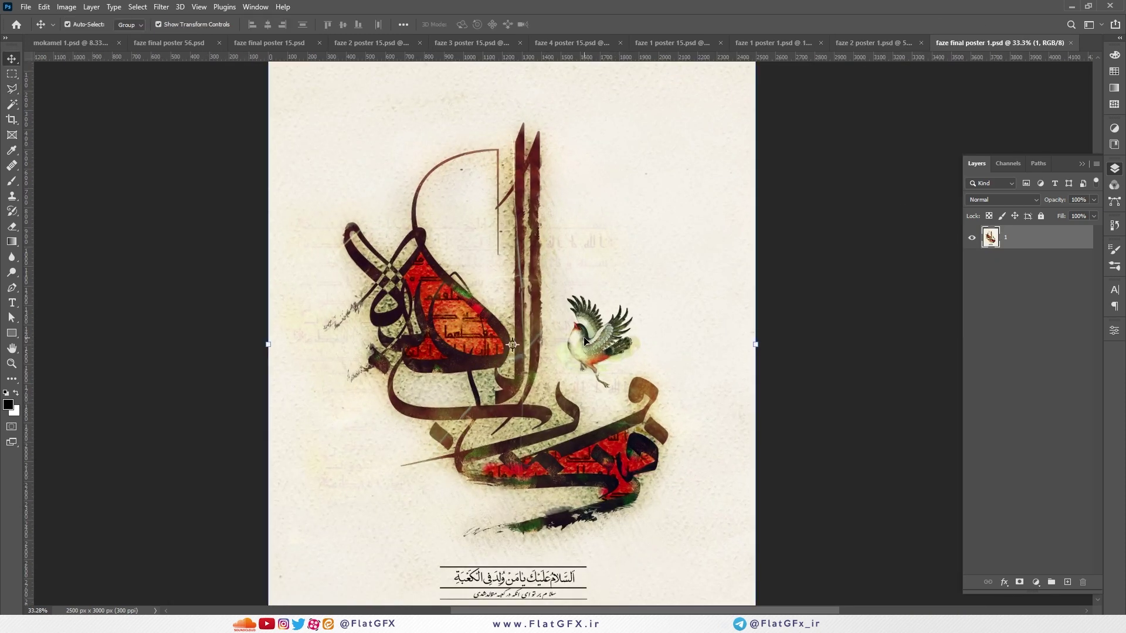
pyautogui.scroll(2, 587, 364)
pyautogui.moveTo(588, 364); pyautogui.dragTo(633, 188)
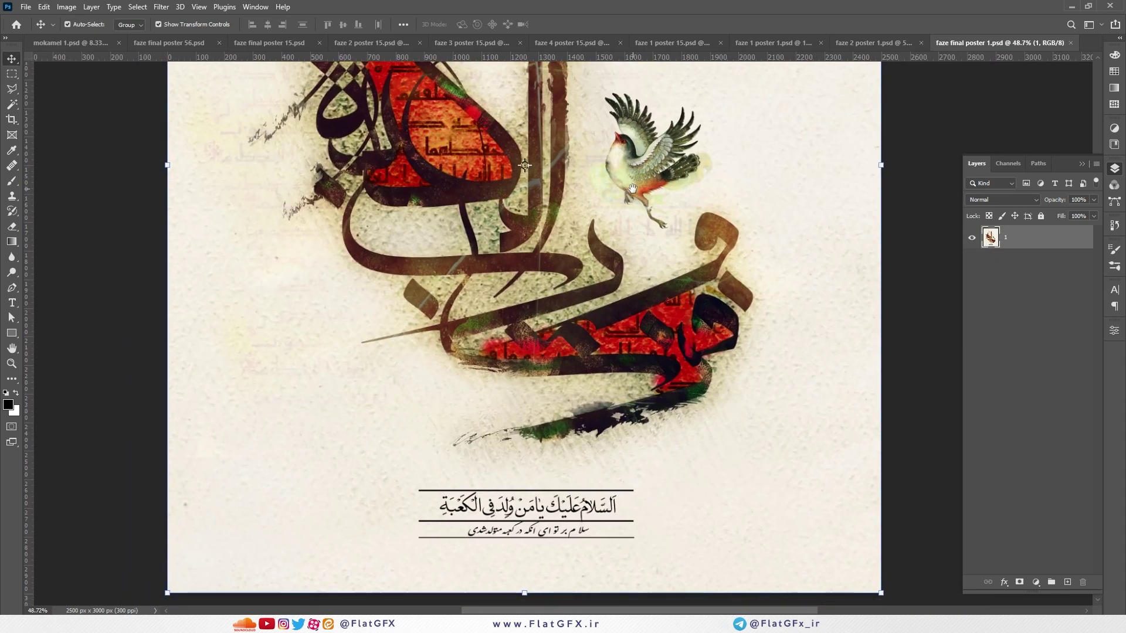
pyautogui.moveTo(675, 235); pyautogui.dragTo(683, 292)
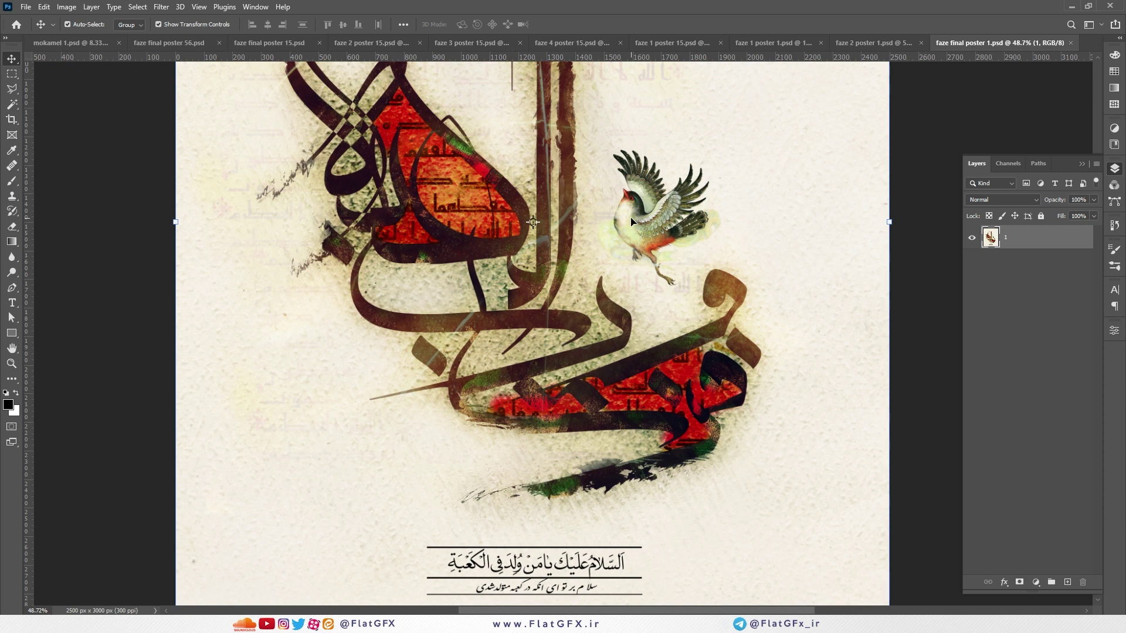
# Examine the final poster as a whole, and the faint background script and red textured fill up close
pyautogui.scroll(-2, 632, 221)
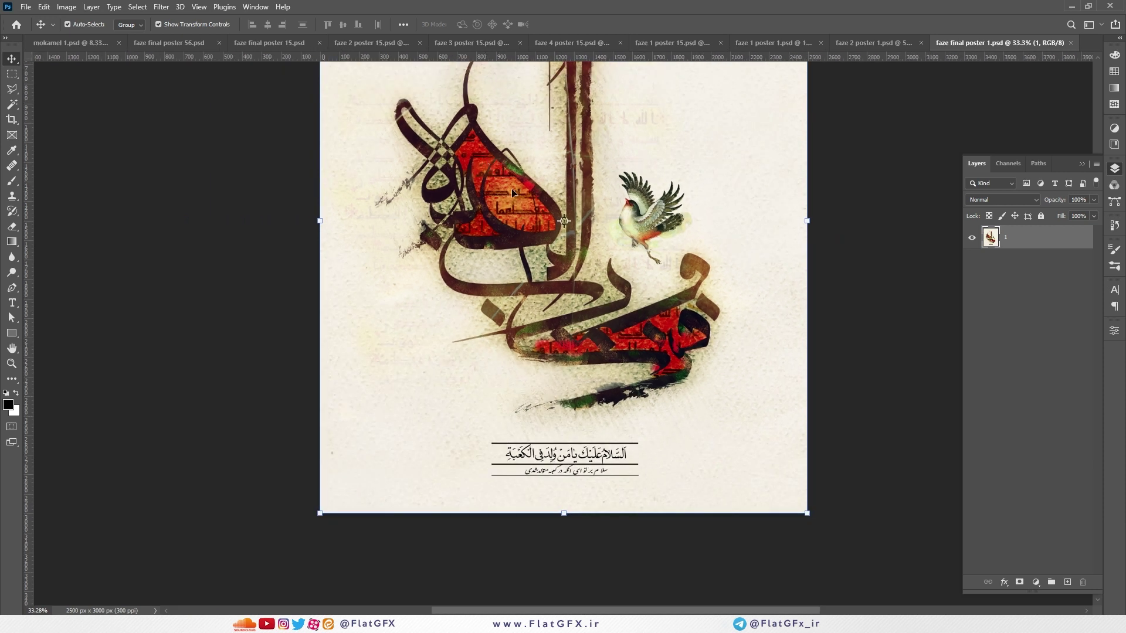
pyautogui.moveTo(686, 302); pyautogui.dragTo(682, 368)
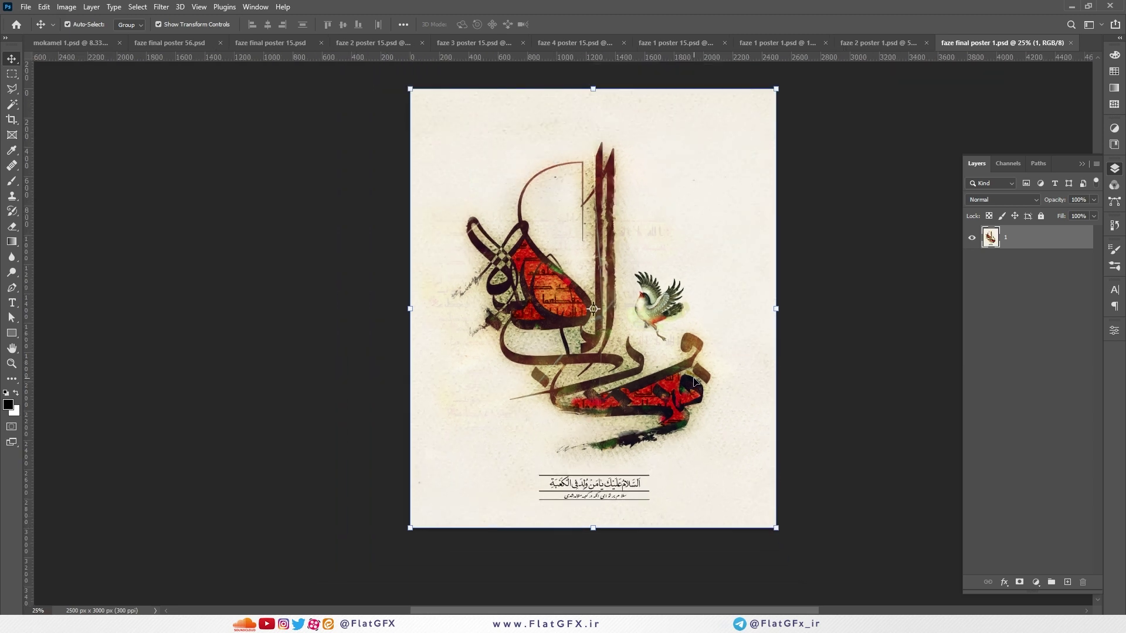
pyautogui.scroll(3, 657, 229)
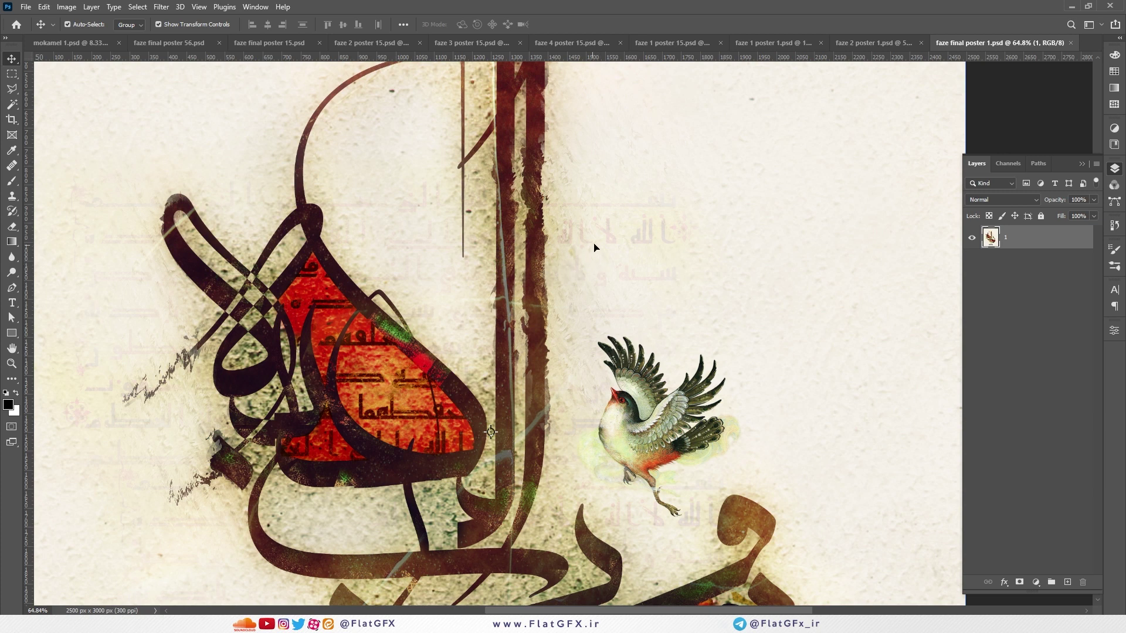
# Switch to File Explorer, return to the islamic poster folder and look through its poster folders down to poster 72
pyautogui.moveTo(170, 623)
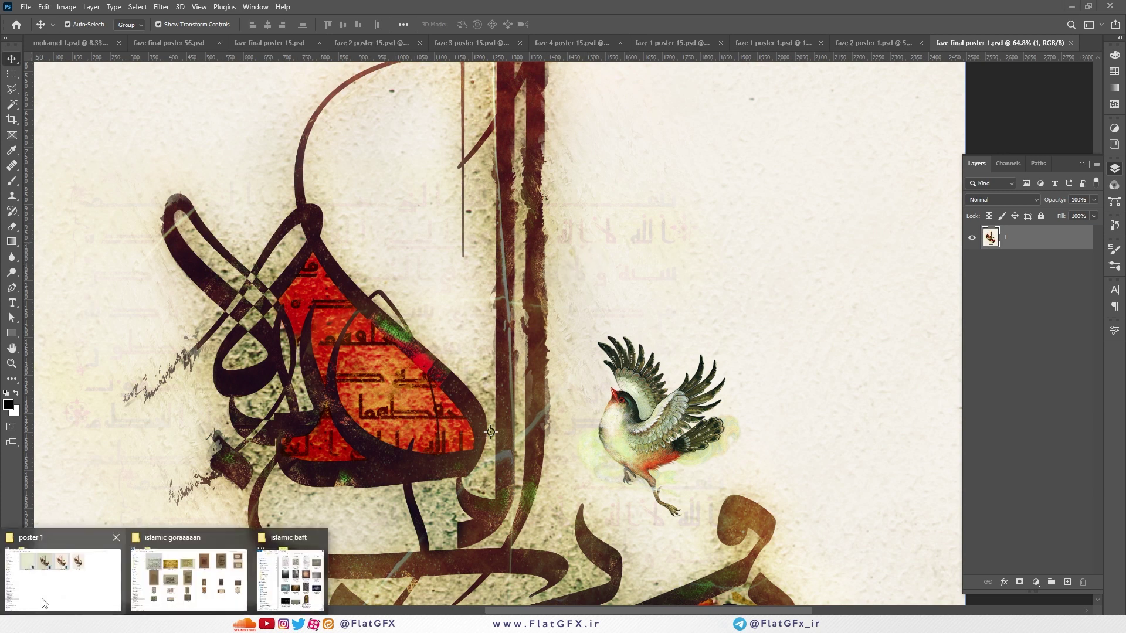
pyautogui.click(188, 563)
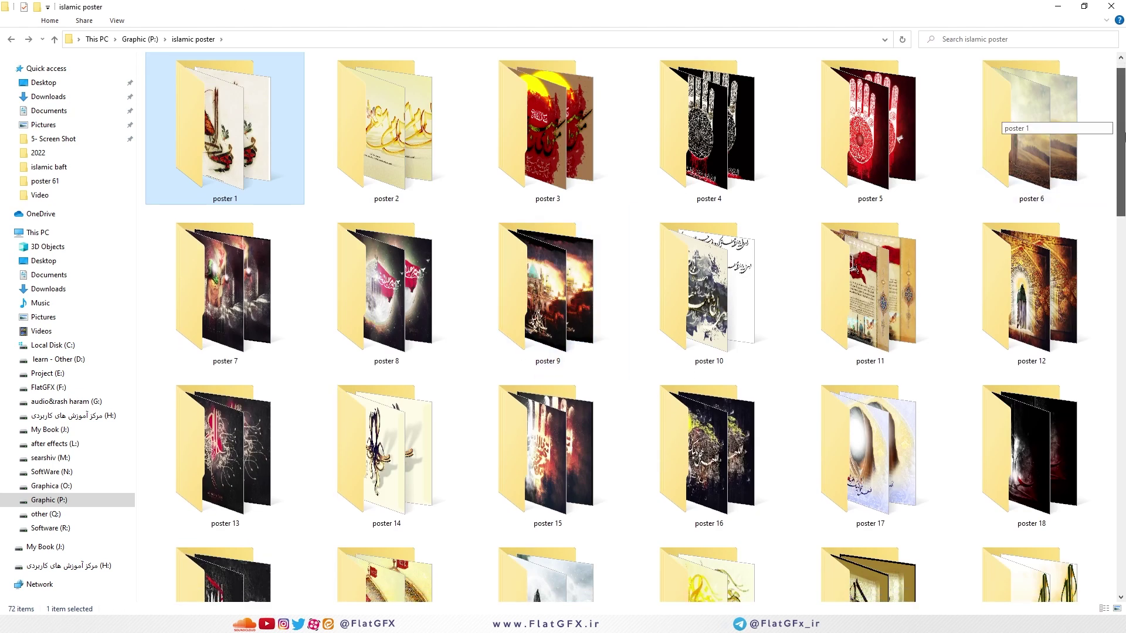
pyautogui.scroll(-8, 1112, 192)
pyautogui.moveTo(1122, 253); pyautogui.dragTo(1123, 520)
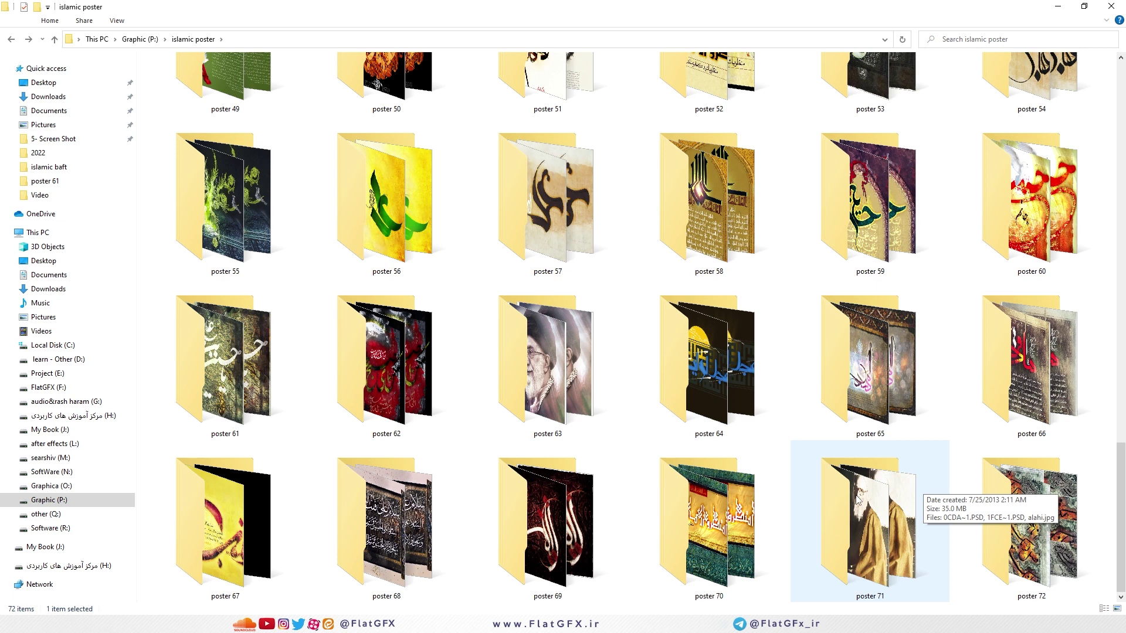
pyautogui.press('Home')
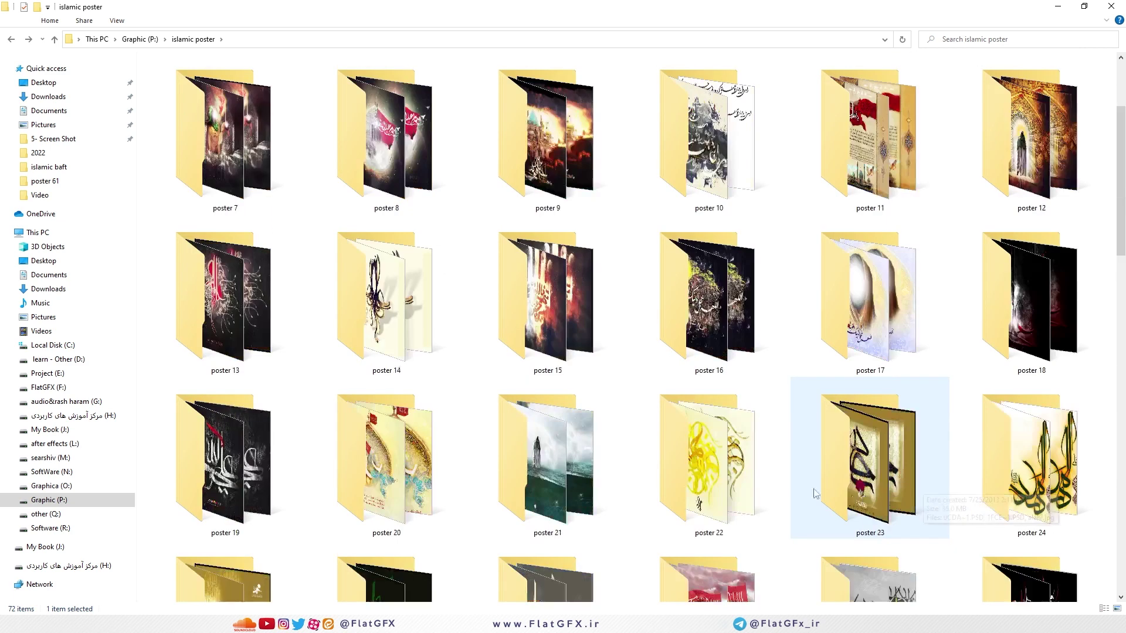